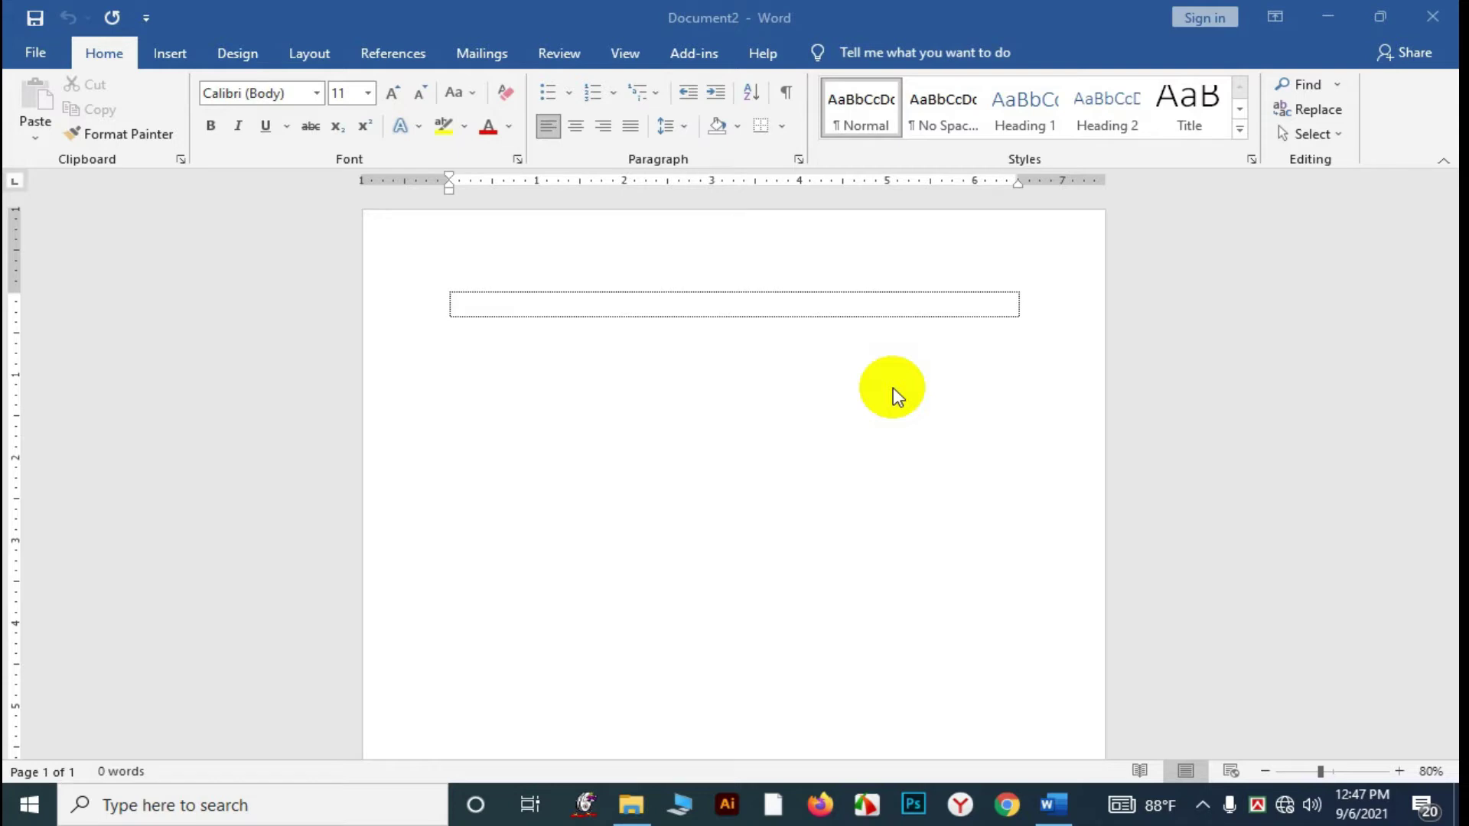
Step: Pick the Line shape from the Insert tab's Shapes gallery
left_click(557, 320)
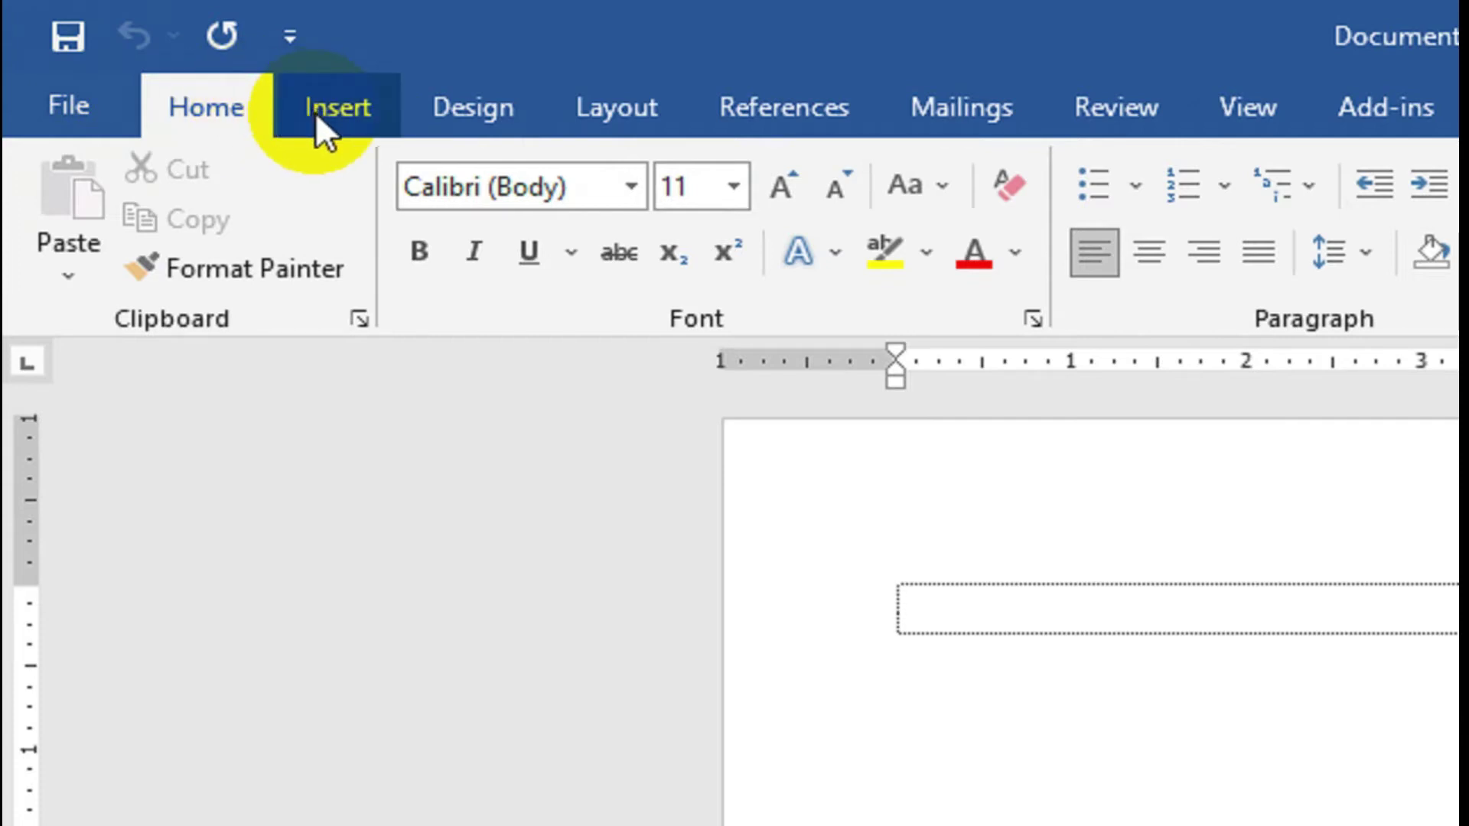
left_click(315, 112)
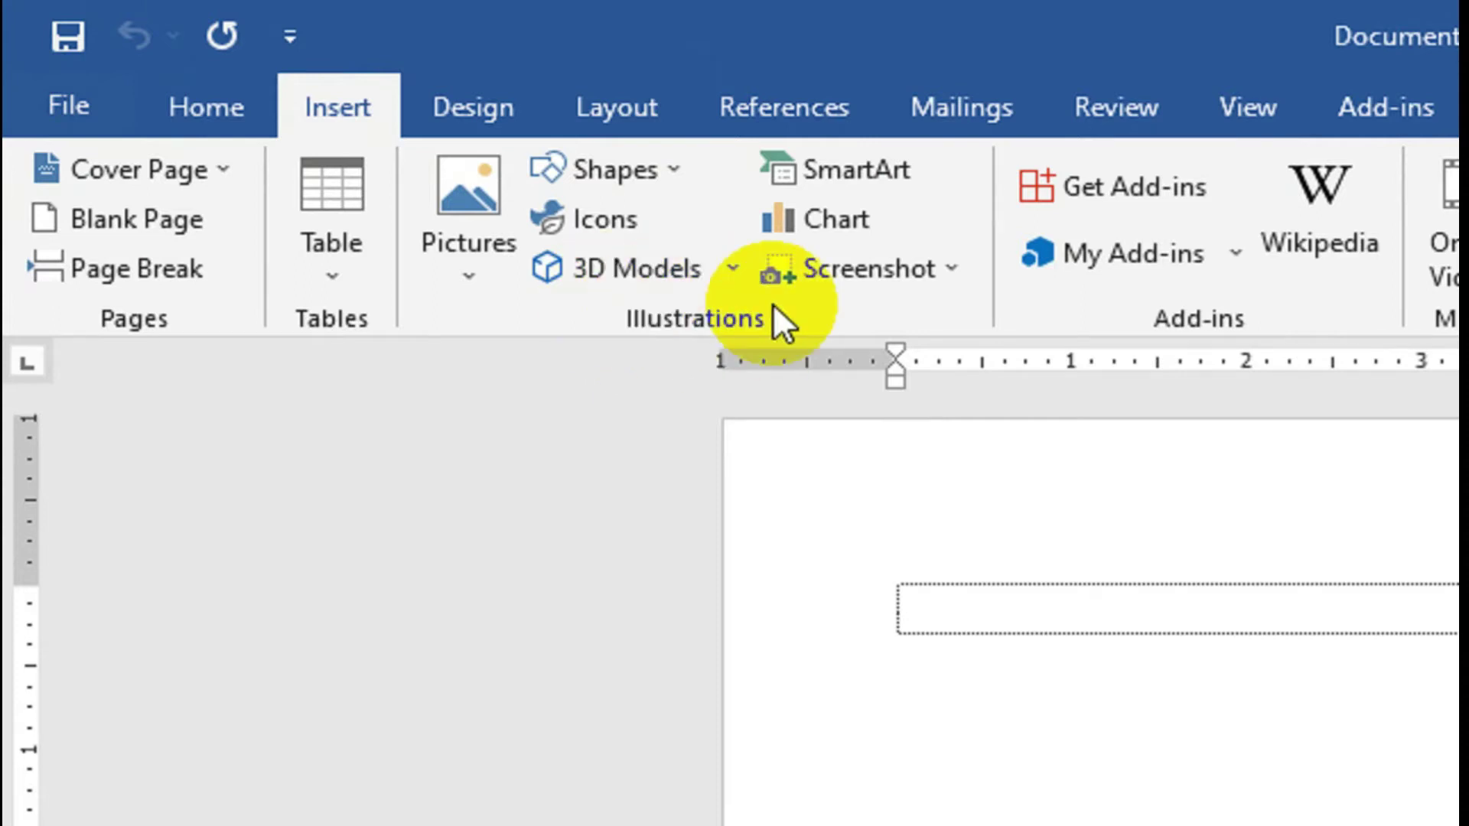
left_click(672, 172)
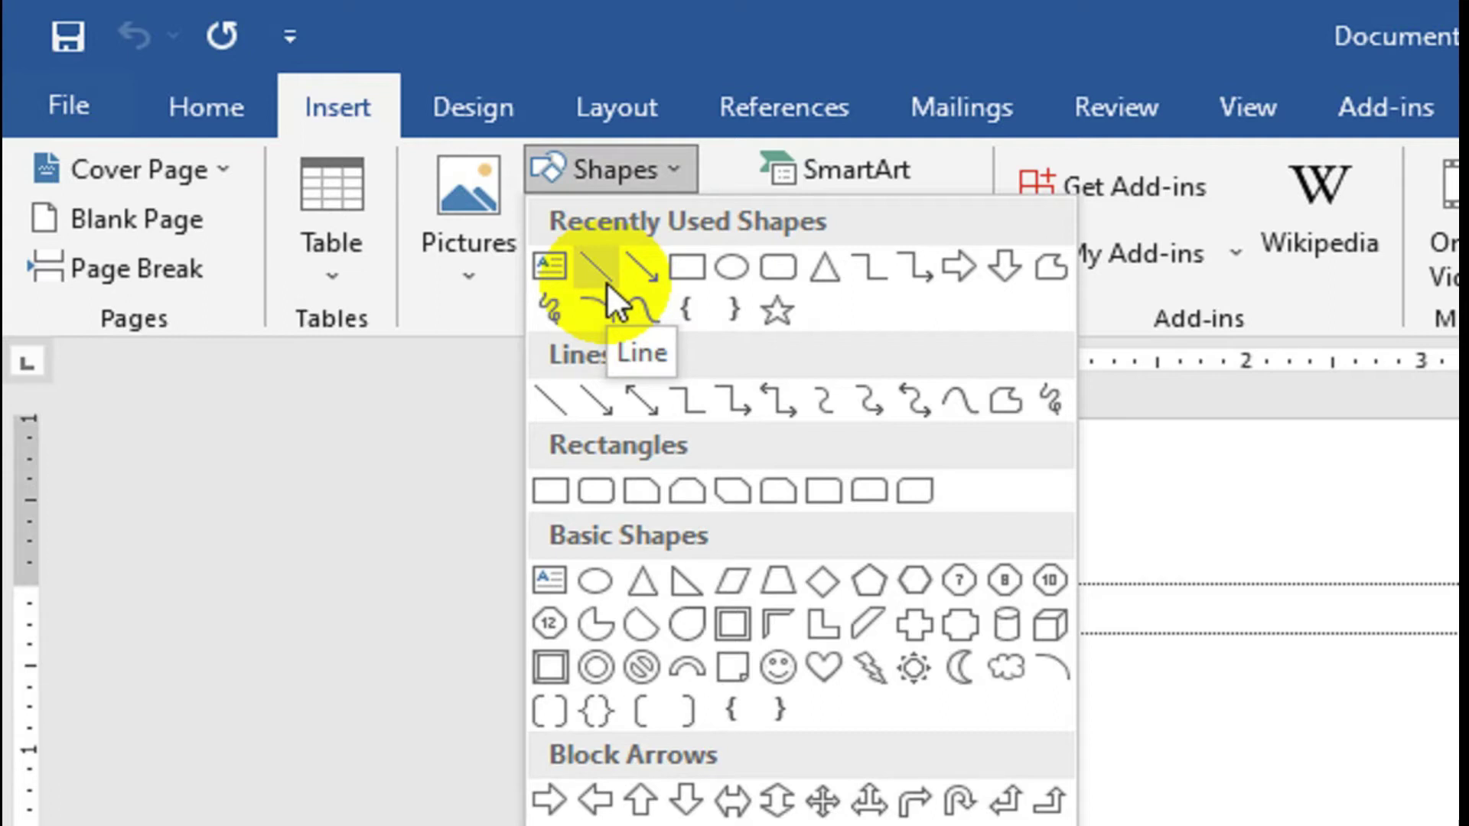
left_click(607, 282)
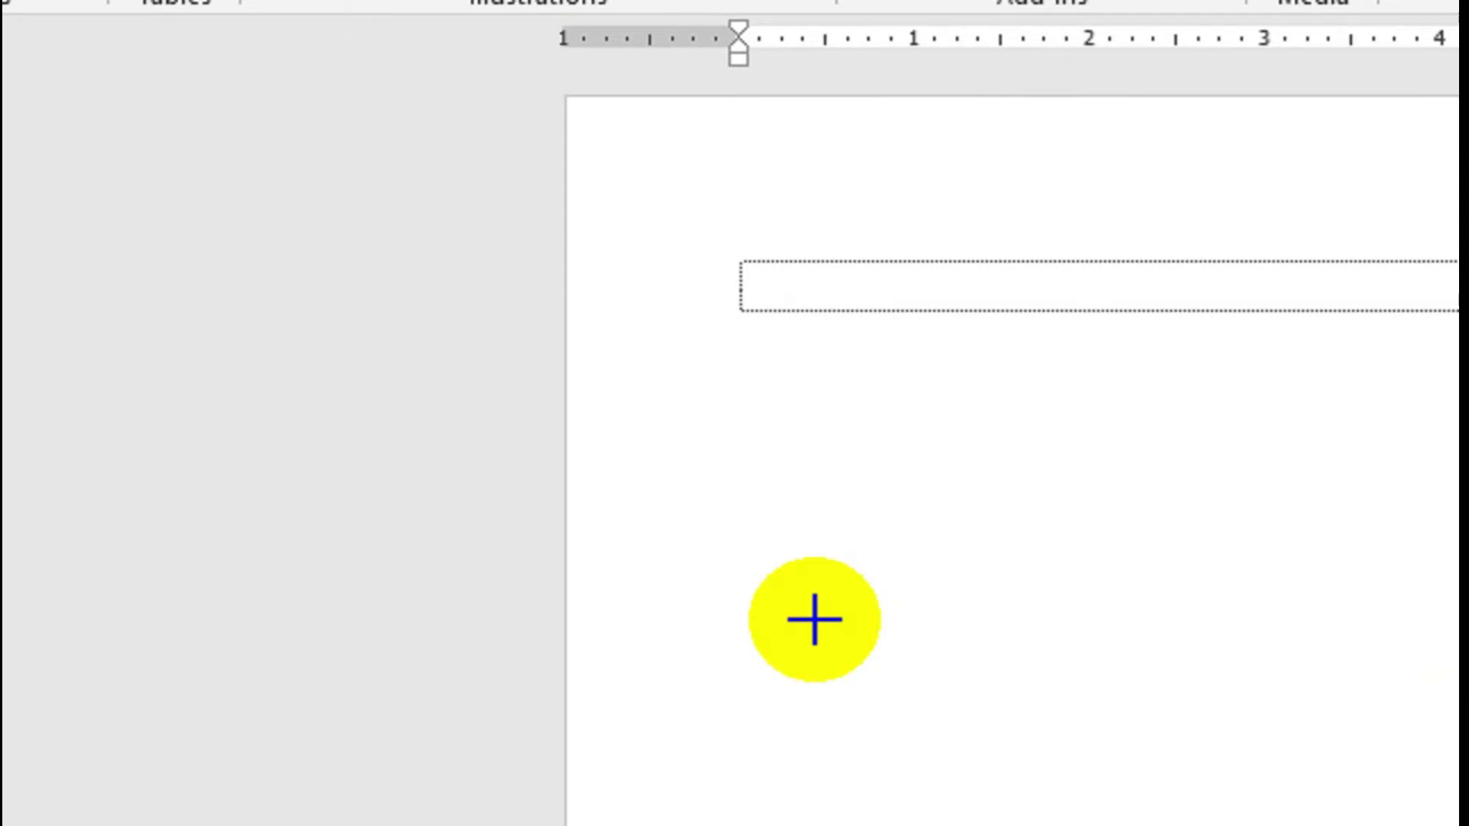
Step: Draw a horizontal line below the empty box, then deselect it
mouse_move(814, 620)
left_mouse_down()
mouse_move(1171, 619)
mouse_move(1095, 620)
left_mouse_up()
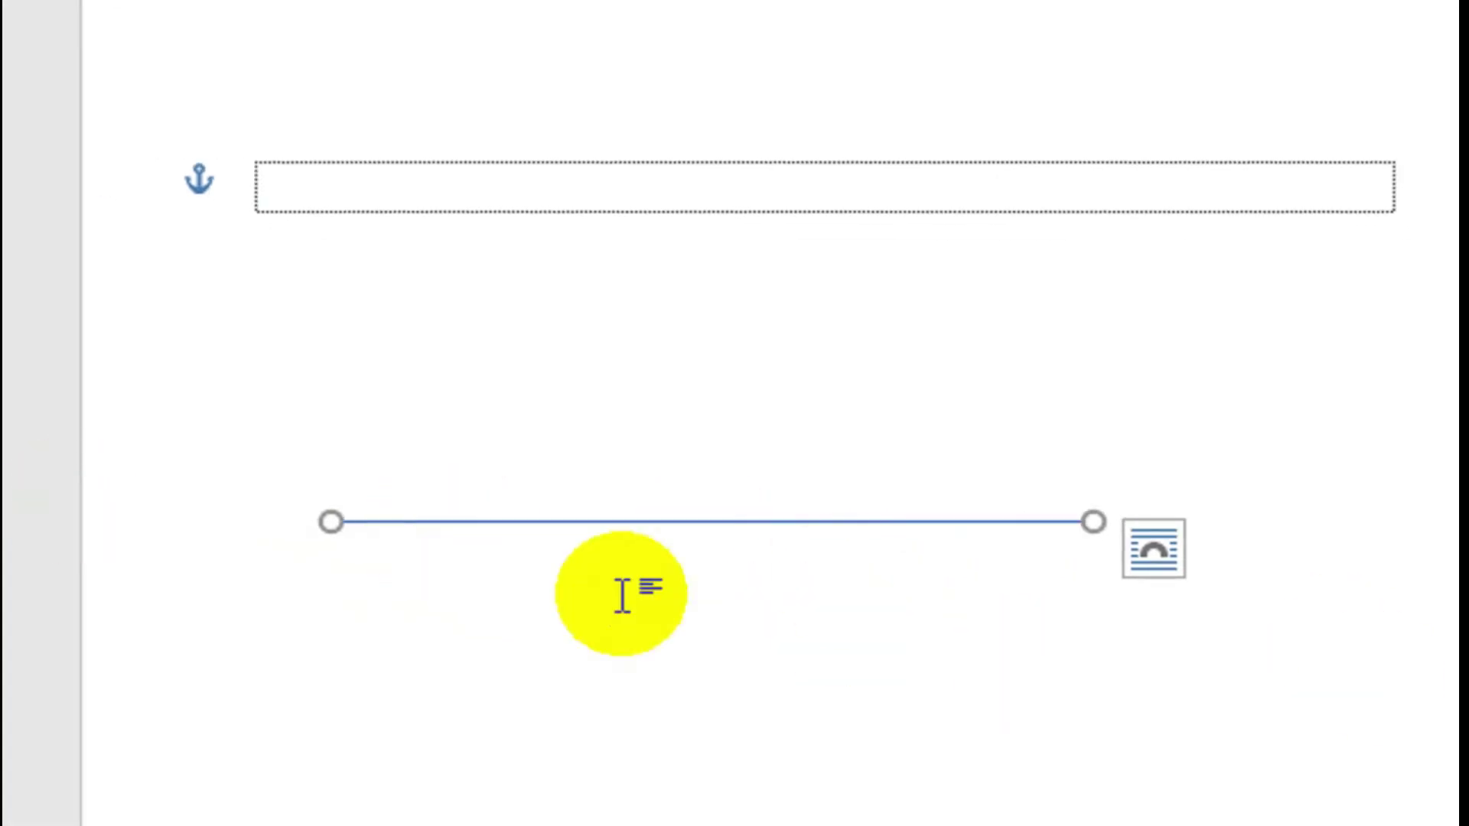
left_click(993, 604)
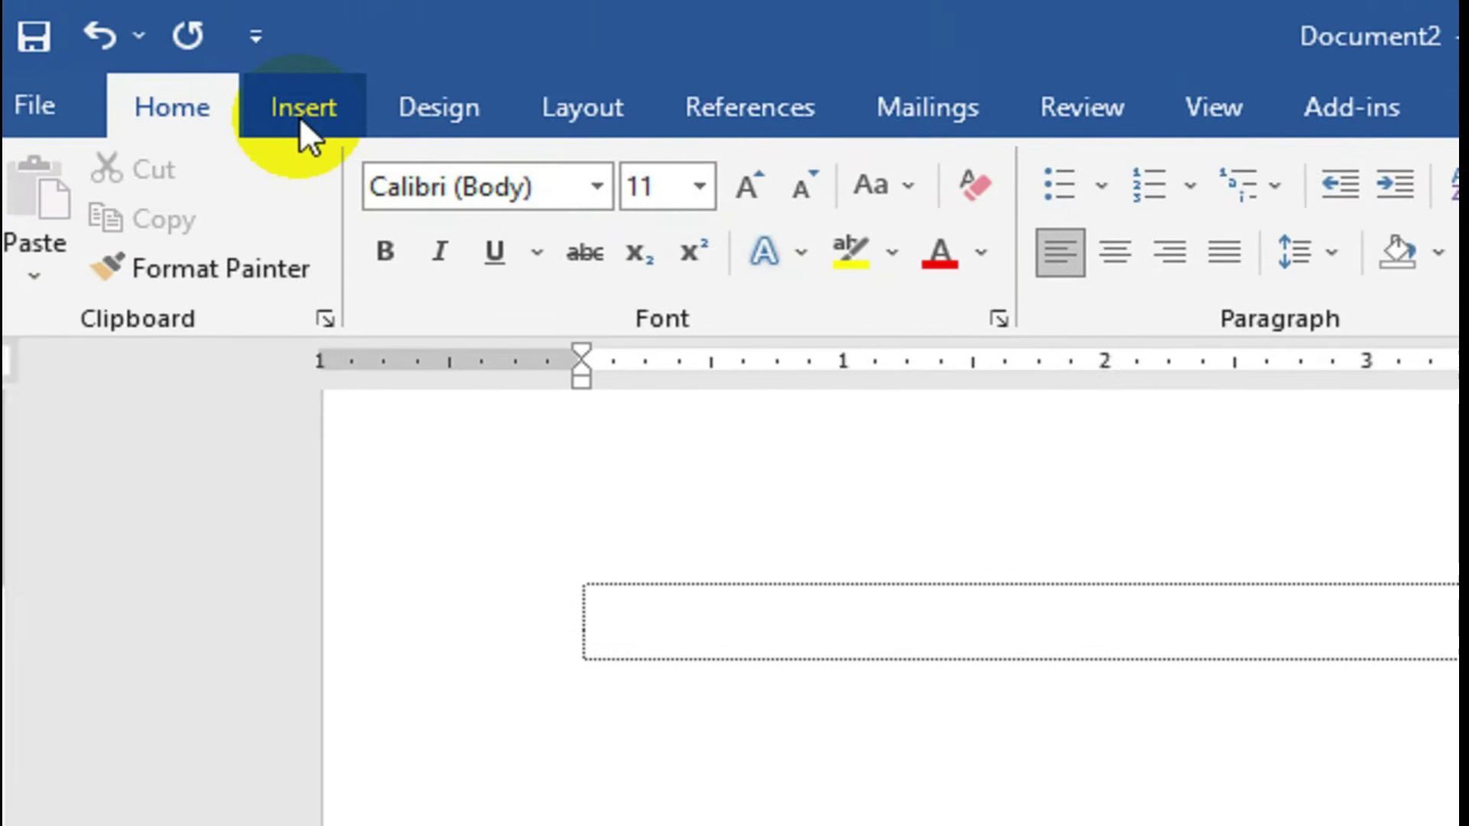
Step: Draw a second full-length horizontal line just beneath the first one
left_click(334, 118)
left_click(661, 178)
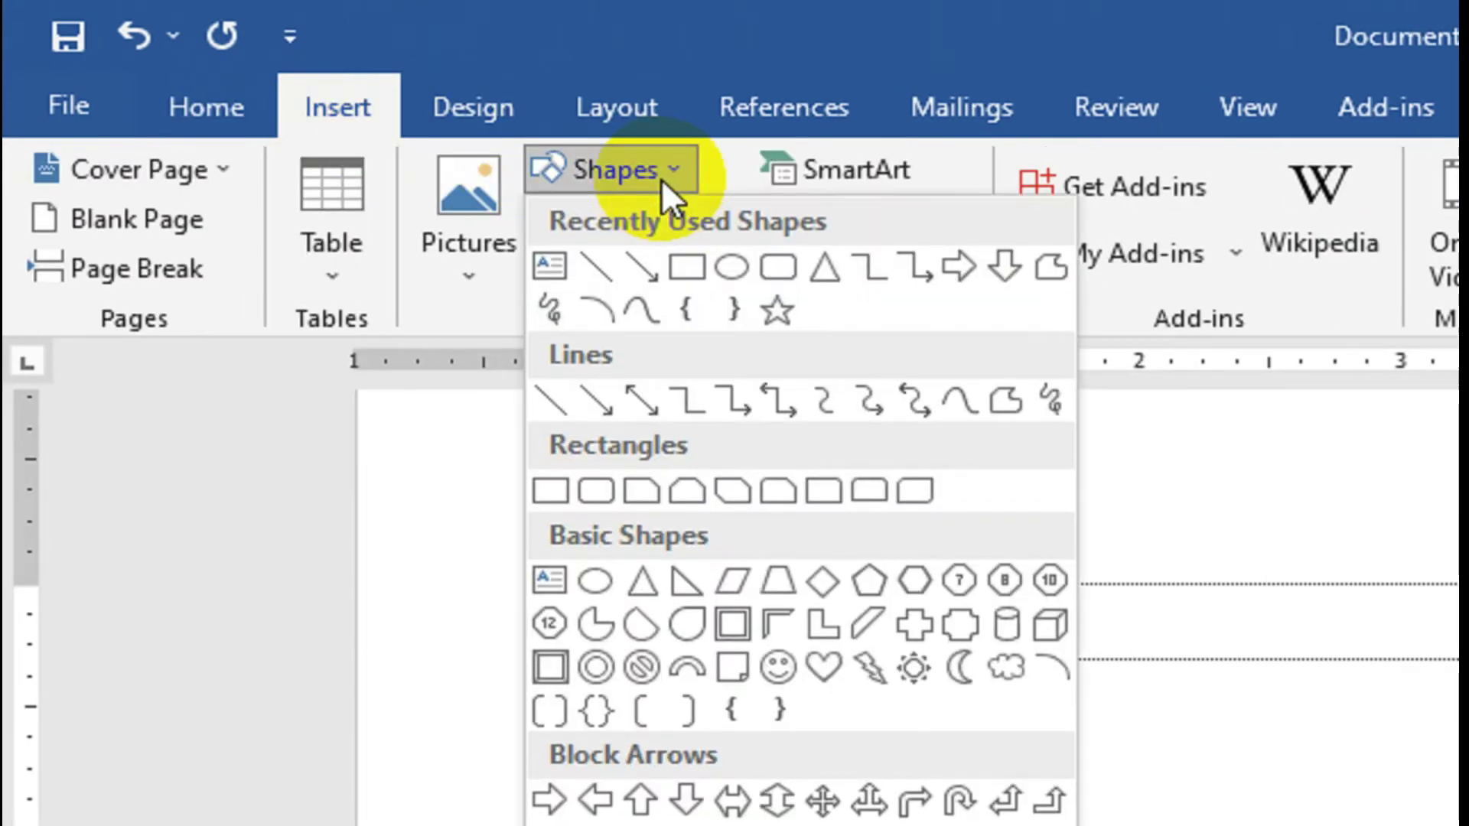
left_click(599, 264)
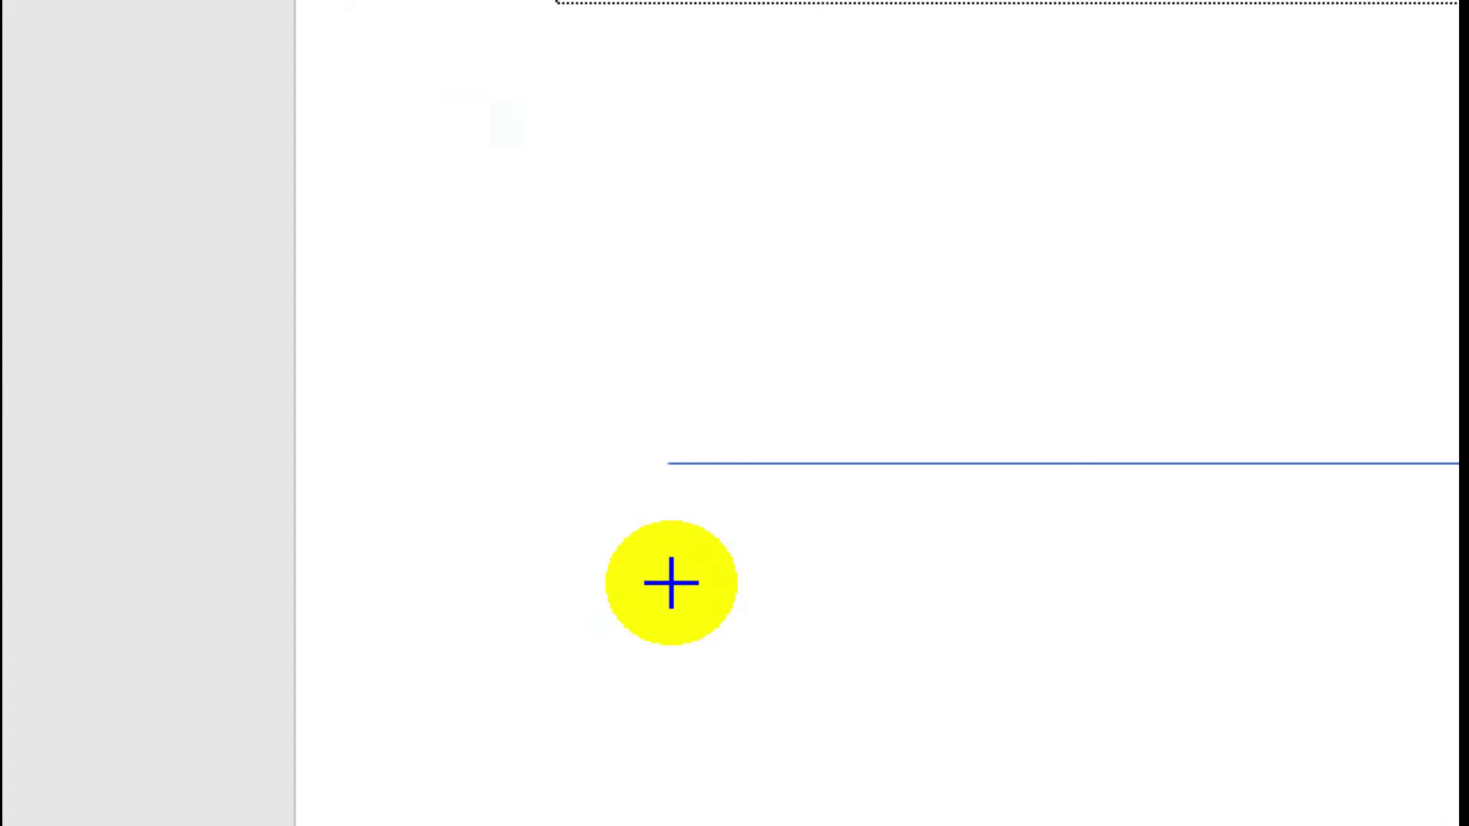
left_click_drag(679, 586, 757, 588)
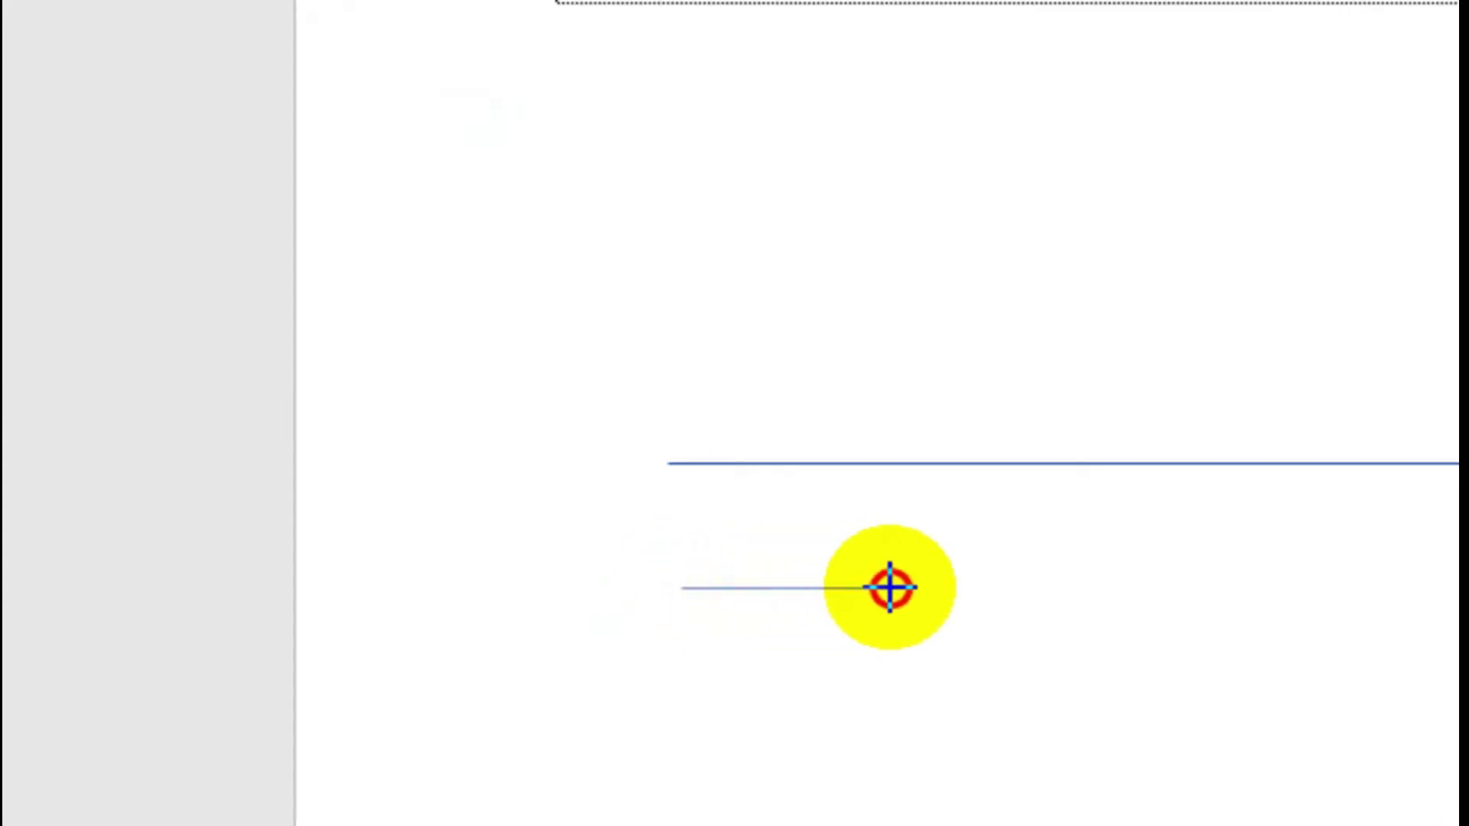
mouse_move(757, 587)
left_mouse_down()
mouse_move(1183, 592)
mouse_move(1094, 592)
left_mouse_up()
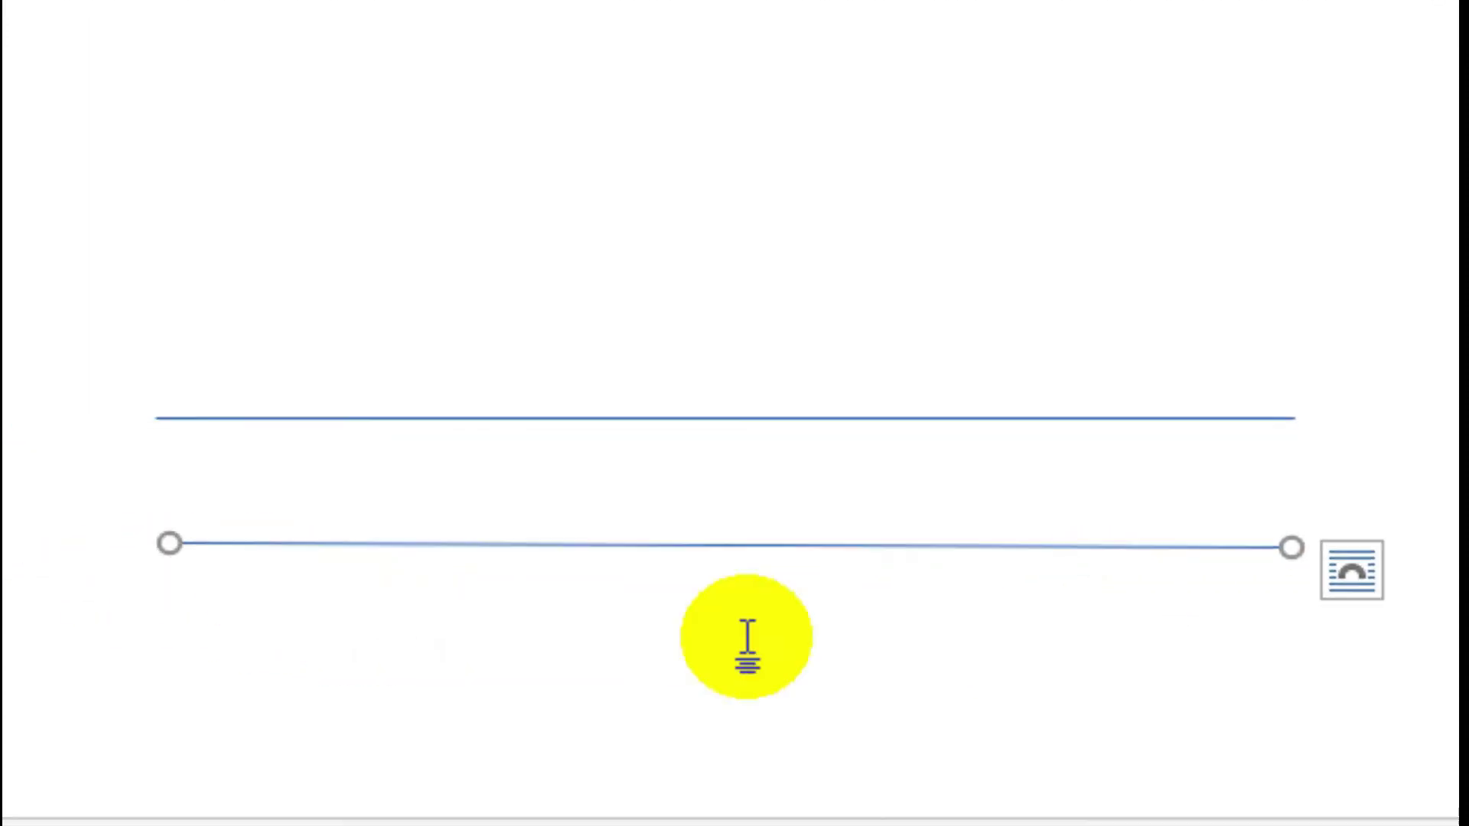
left_click(1063, 619)
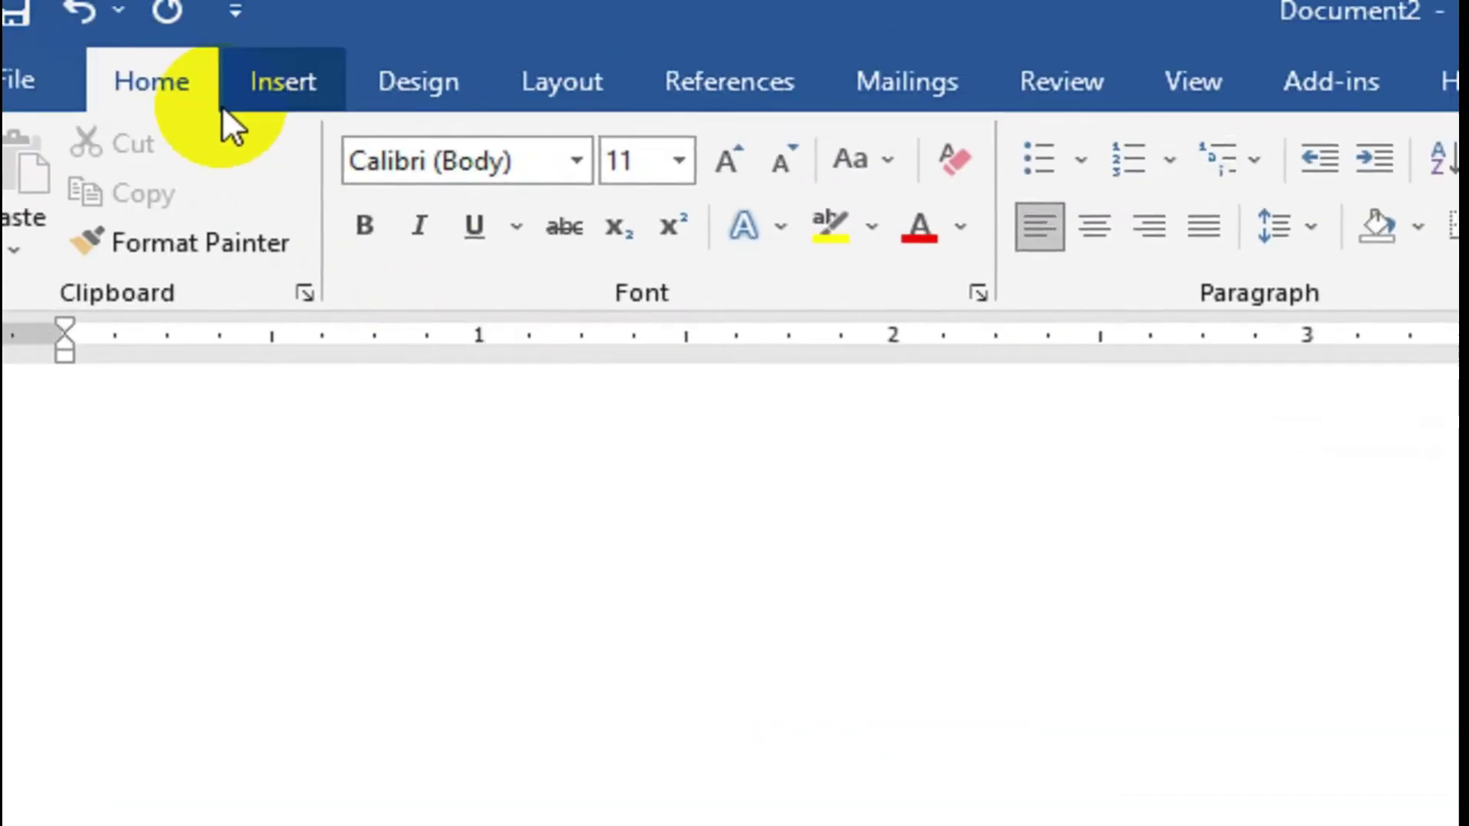
Step: Draw a Line shape slanting diagonally upward across the upper ruled line
left_click(310, 113)
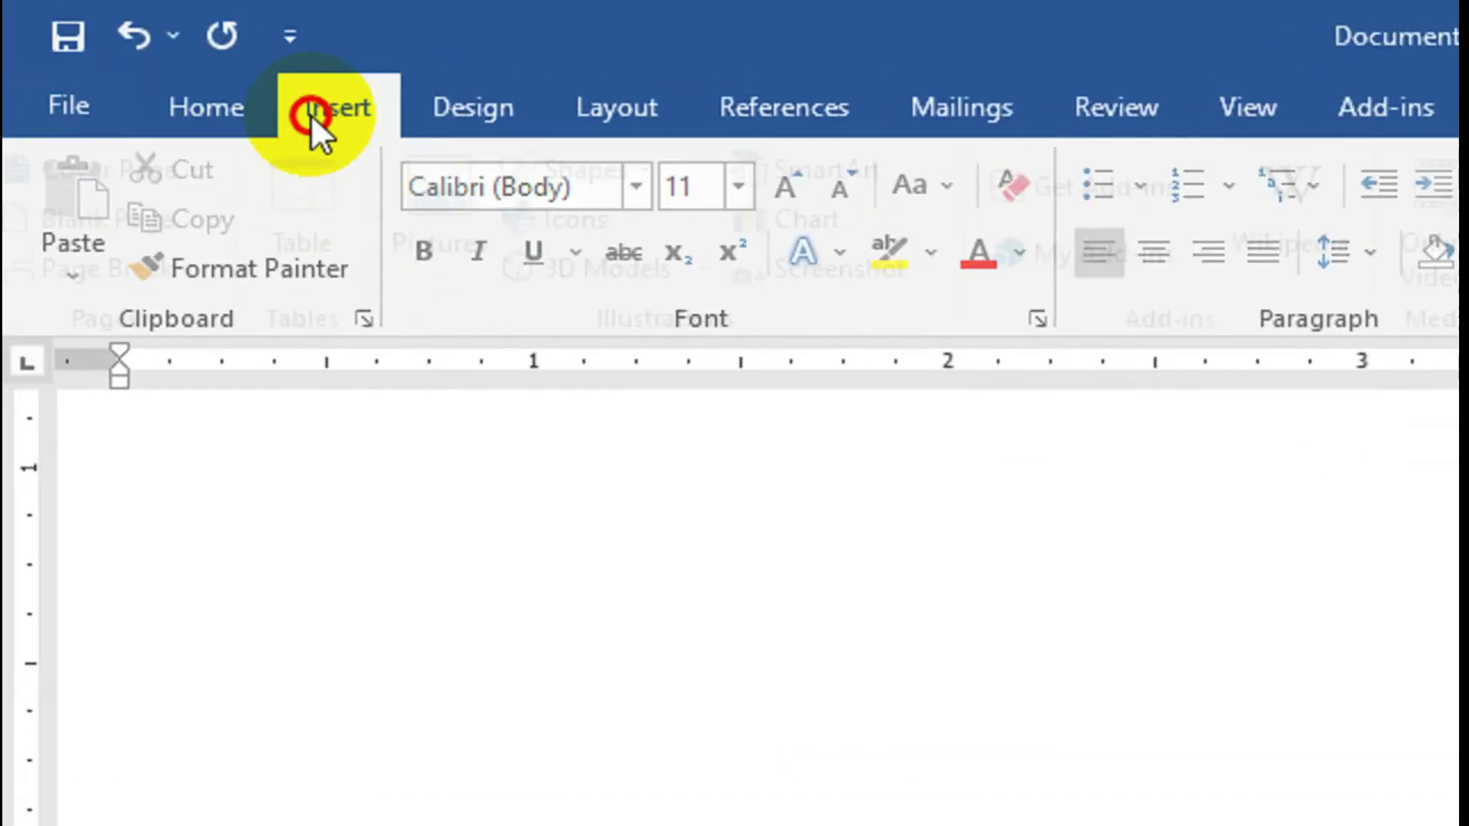
left_click(618, 162)
left_click(593, 269)
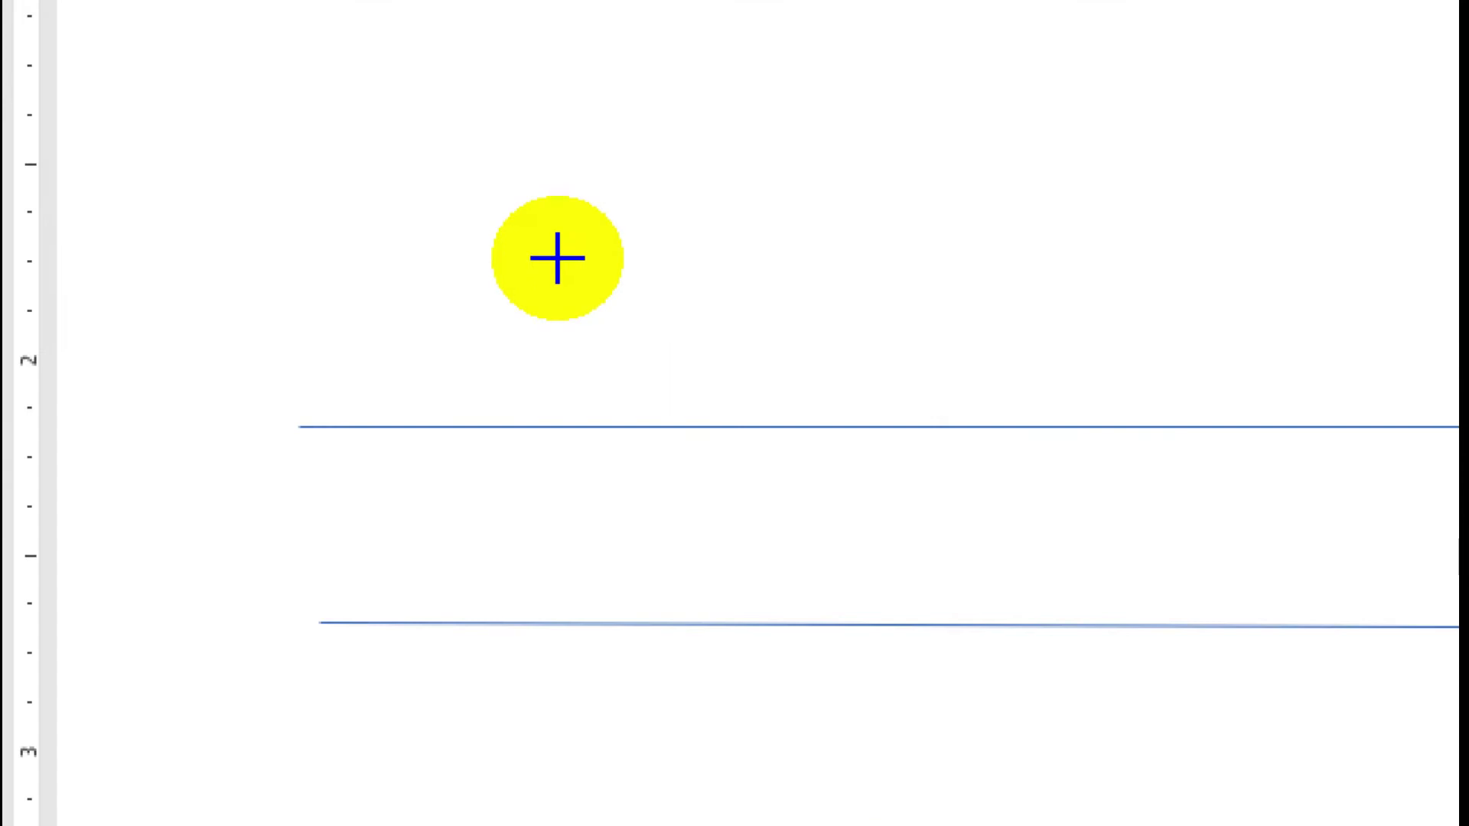
mouse_move(548, 275)
left_mouse_down()
mouse_move(1233, 293)
mouse_move(273, 143)
left_mouse_up()
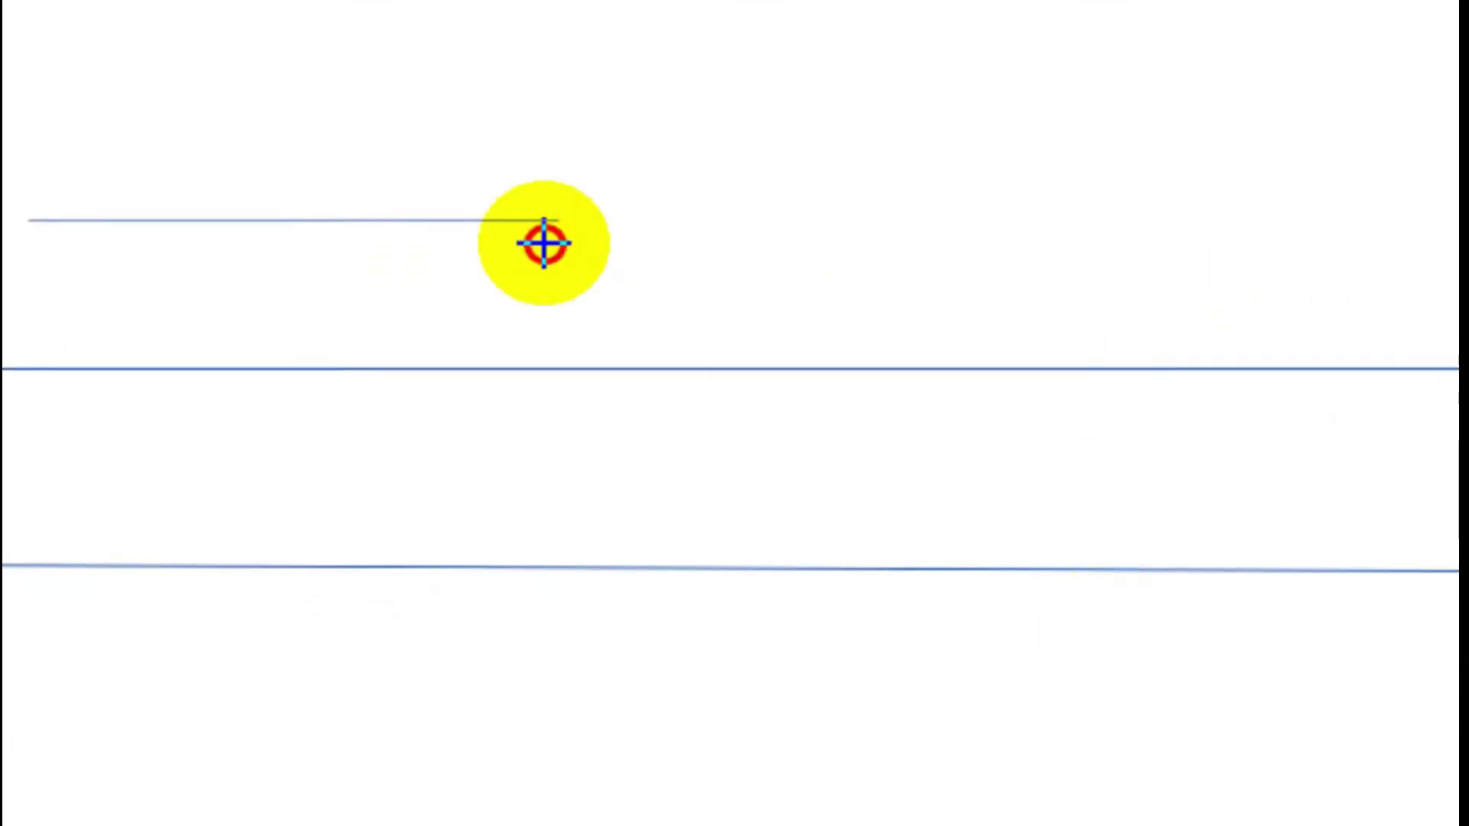
mouse_move(273, 144)
left_mouse_down()
mouse_move(291, 208)
mouse_move(34, 467)
left_mouse_up()
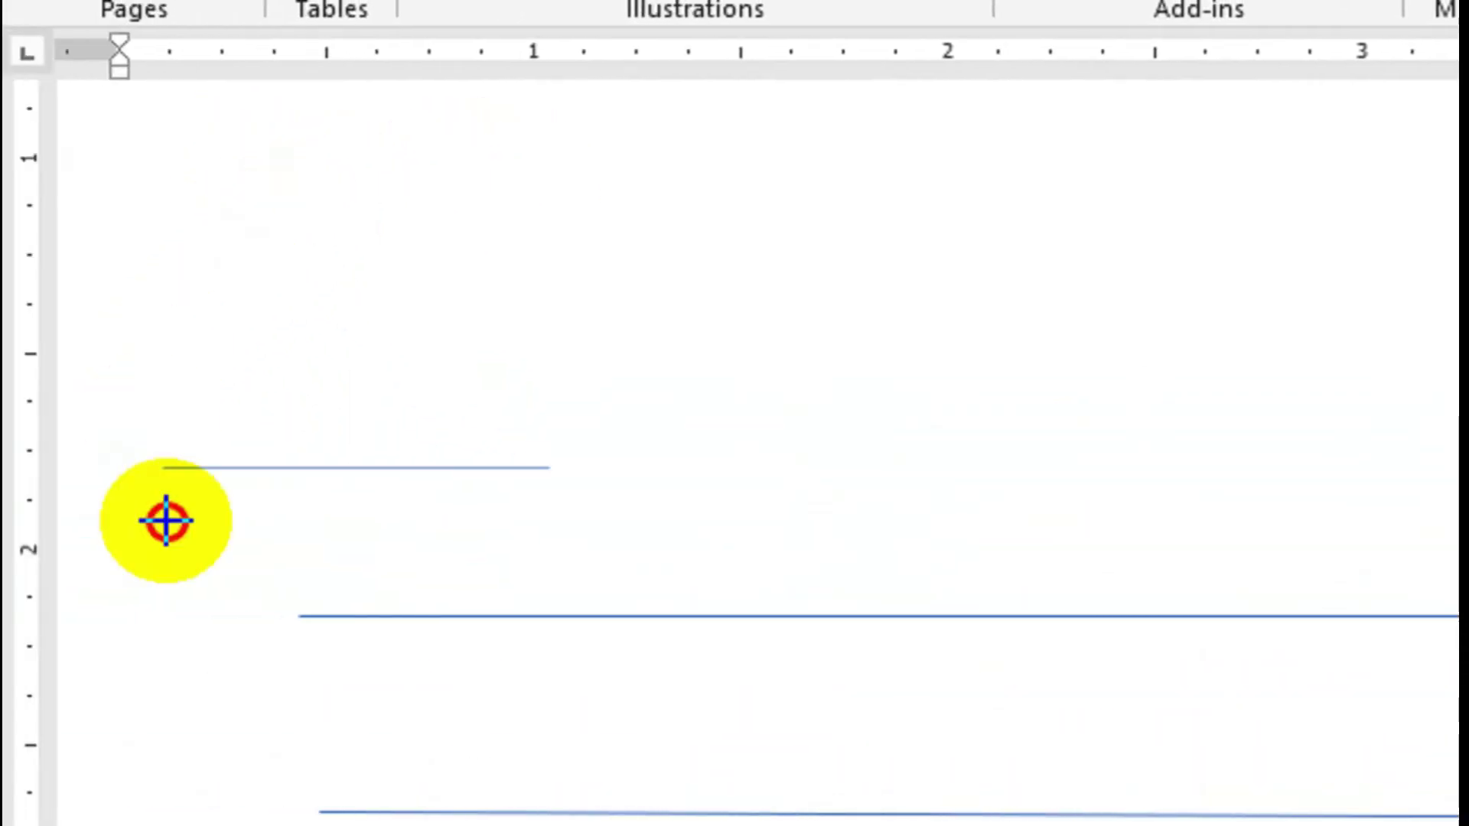
mouse_move(179, 621)
left_mouse_down()
mouse_move(1105, 627)
mouse_move(1121, 197)
mouse_move(296, 243)
mouse_move(174, 403)
left_mouse_up()
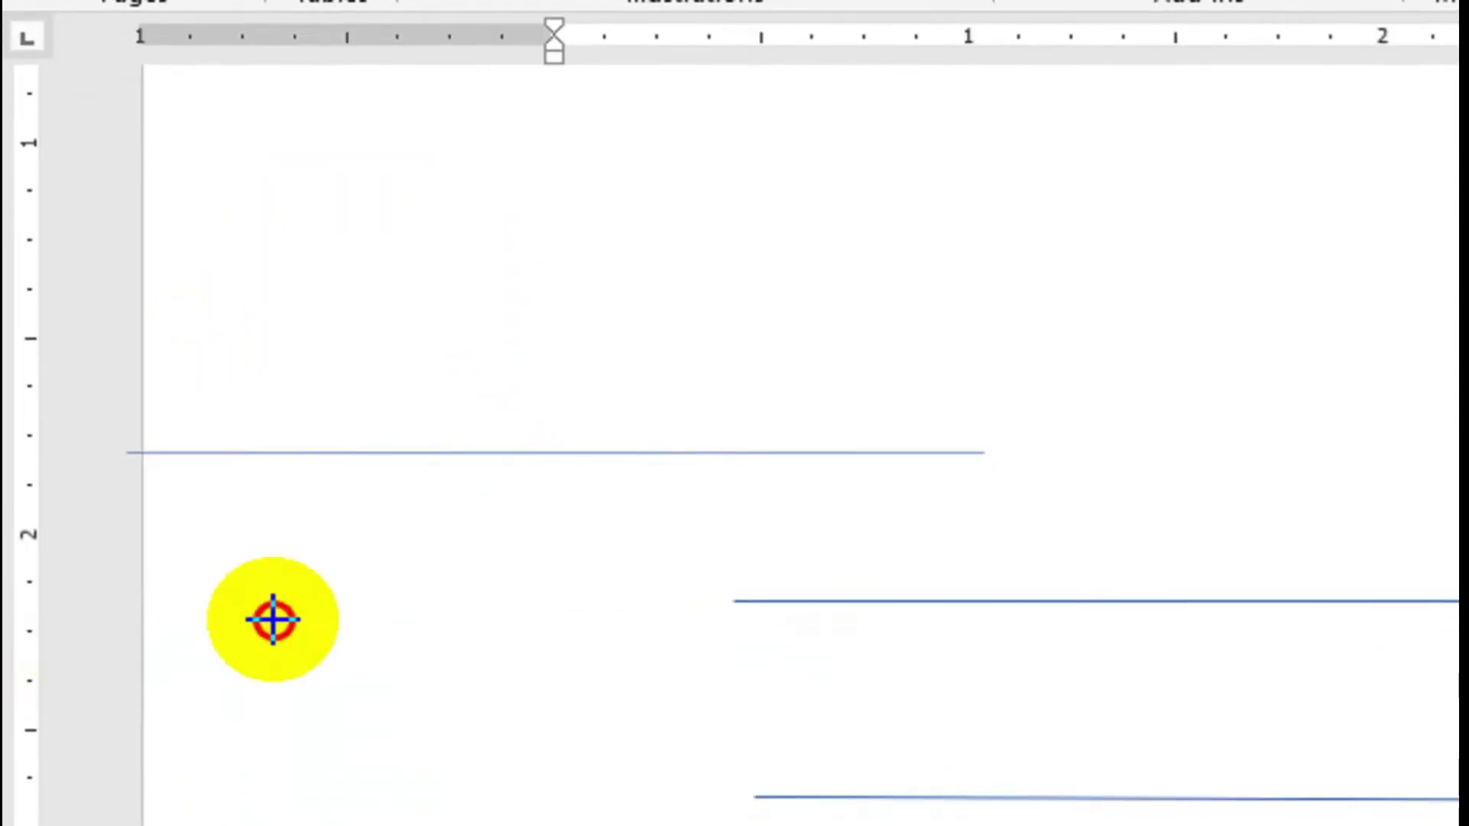
left_click_drag(273, 620, 1219, 622)
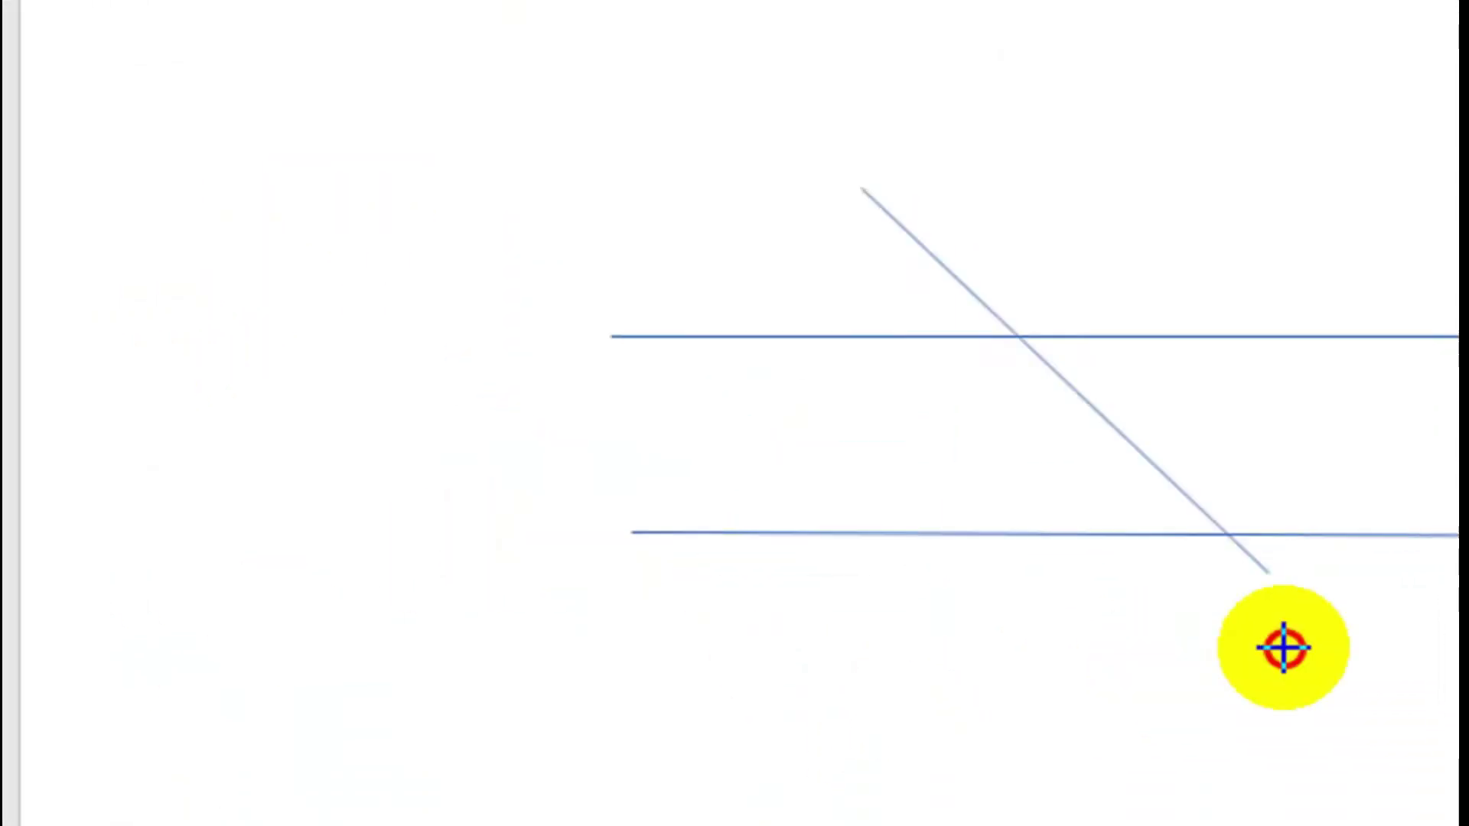
mouse_move(1219, 621)
left_mouse_down()
mouse_move(286, 285)
mouse_move(941, 593)
left_mouse_up()
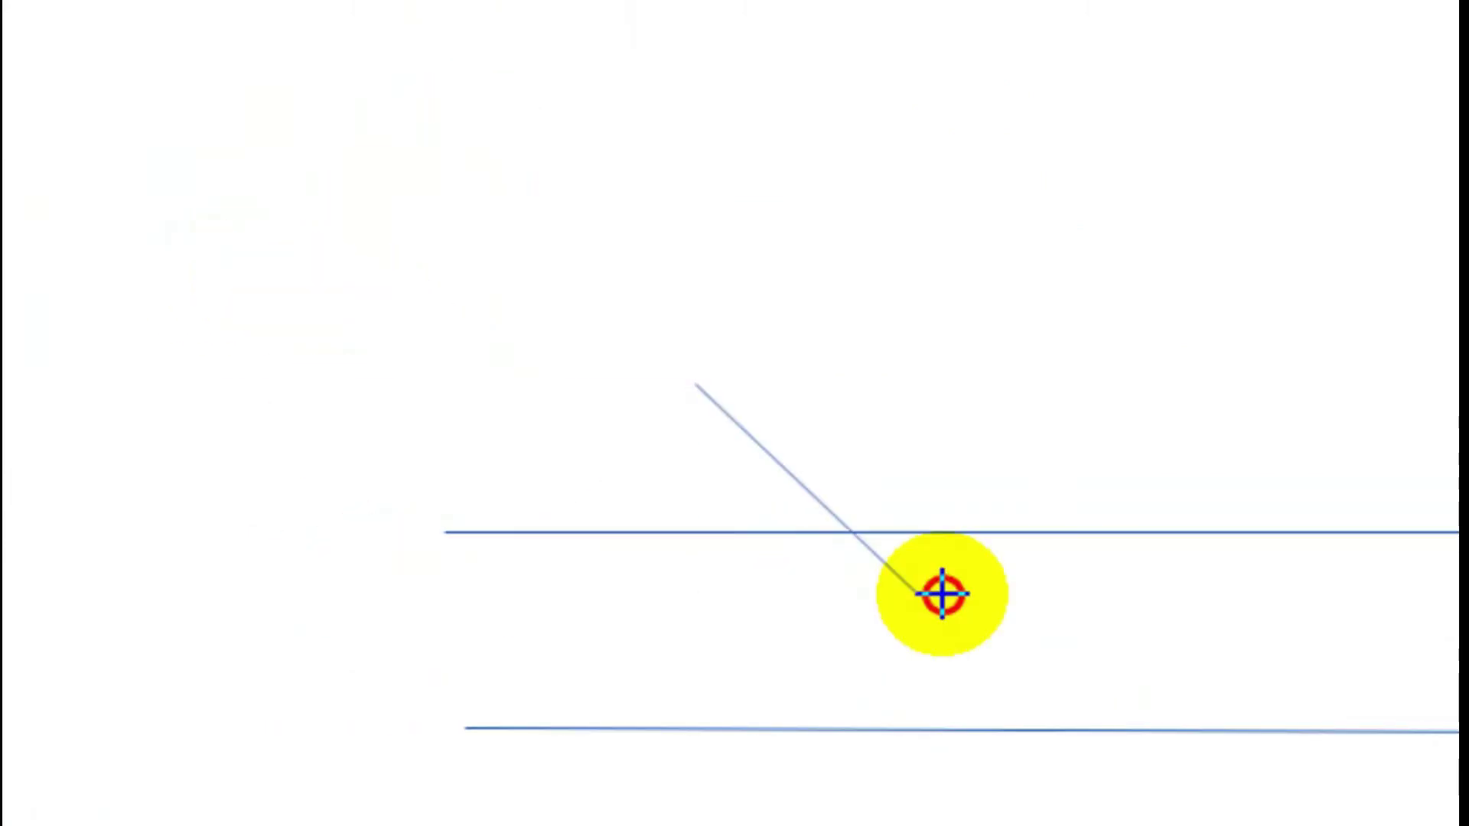
mouse_move(941, 593)
left_mouse_down()
mouse_move(105, 308)
mouse_move(543, 413)
mouse_move(1082, 505)
mouse_move(892, 413)
mouse_move(1094, 542)
mouse_move(1157, 315)
mouse_move(678, 194)
mouse_move(528, 331)
mouse_move(403, 487)
mouse_move(475, 640)
mouse_move(457, 620)
left_mouse_up()
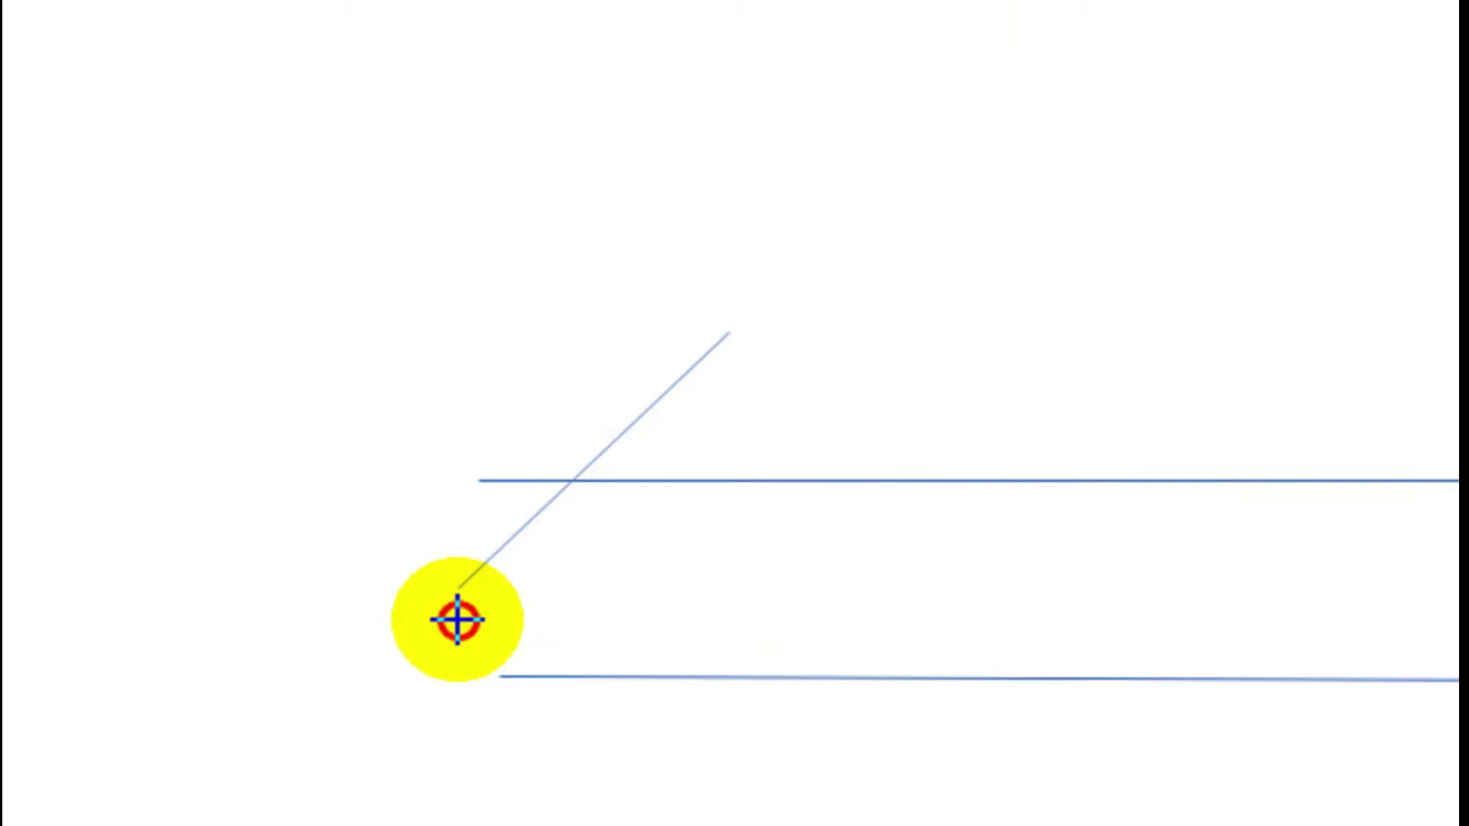
left_click_drag(458, 620, 457, 621)
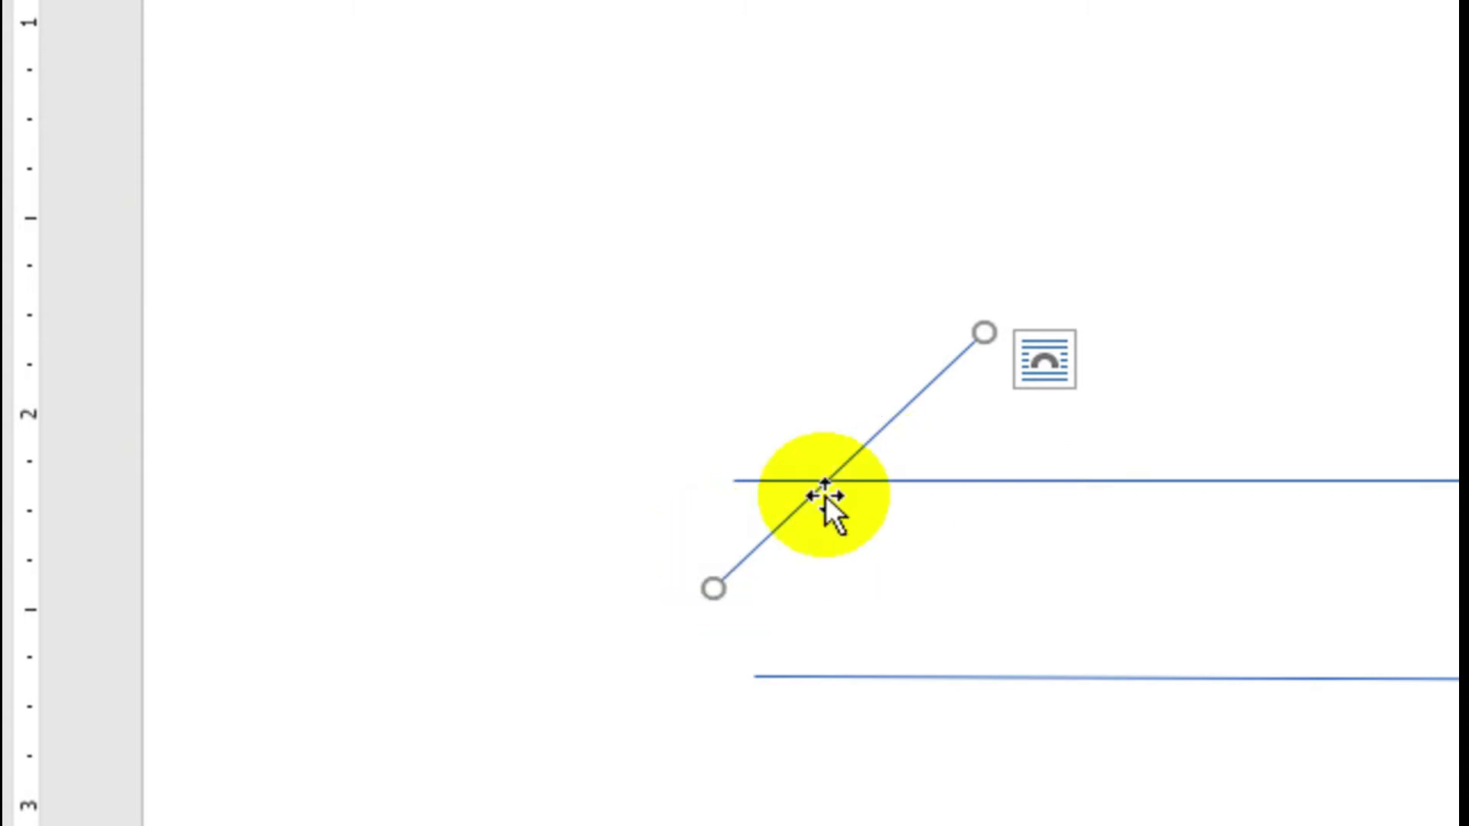
Step: Deselect the diagonal line and select the upper horizontal blue line
left_click(1094, 615)
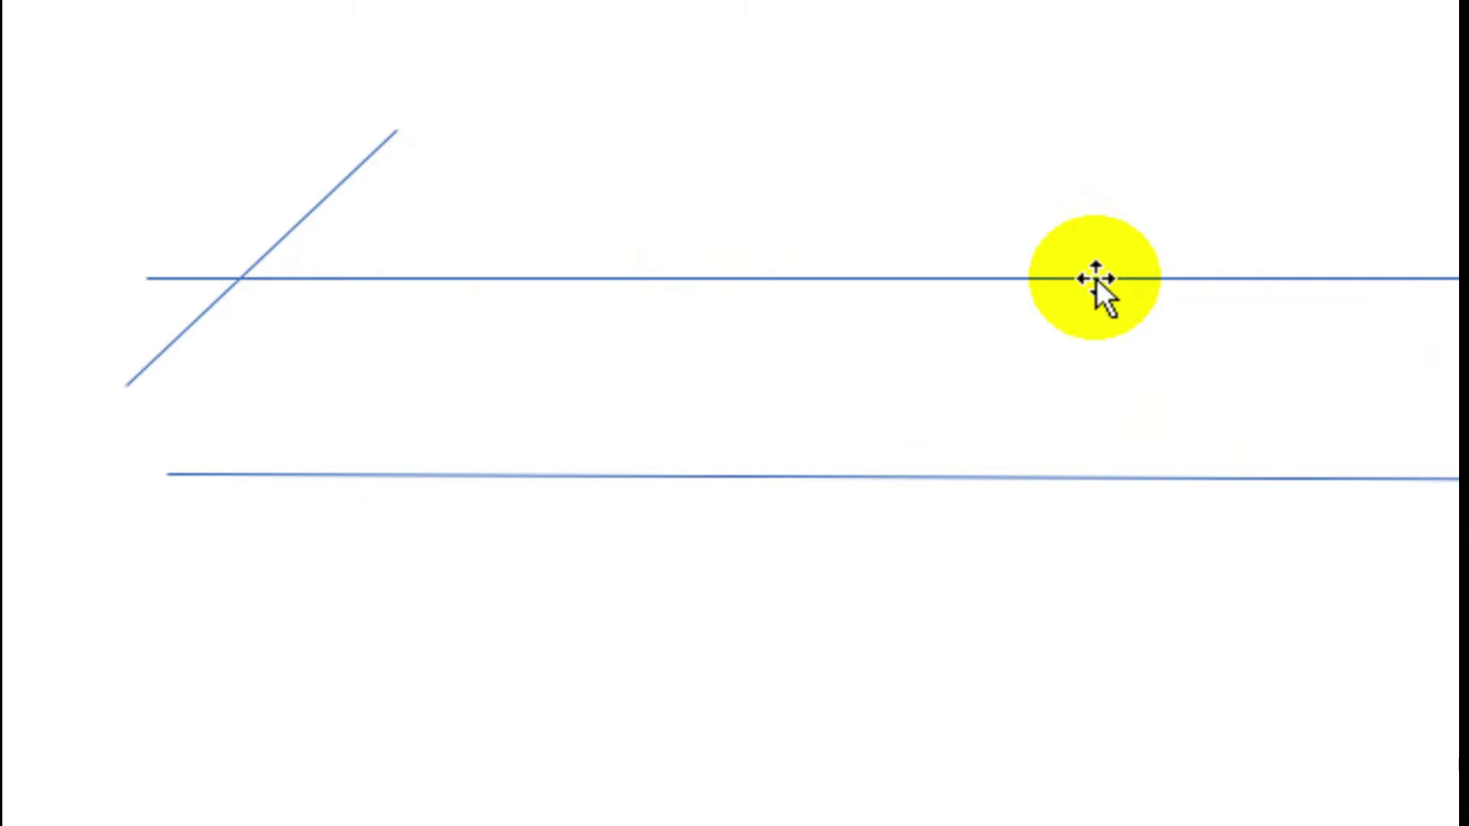
left_click(1095, 278)
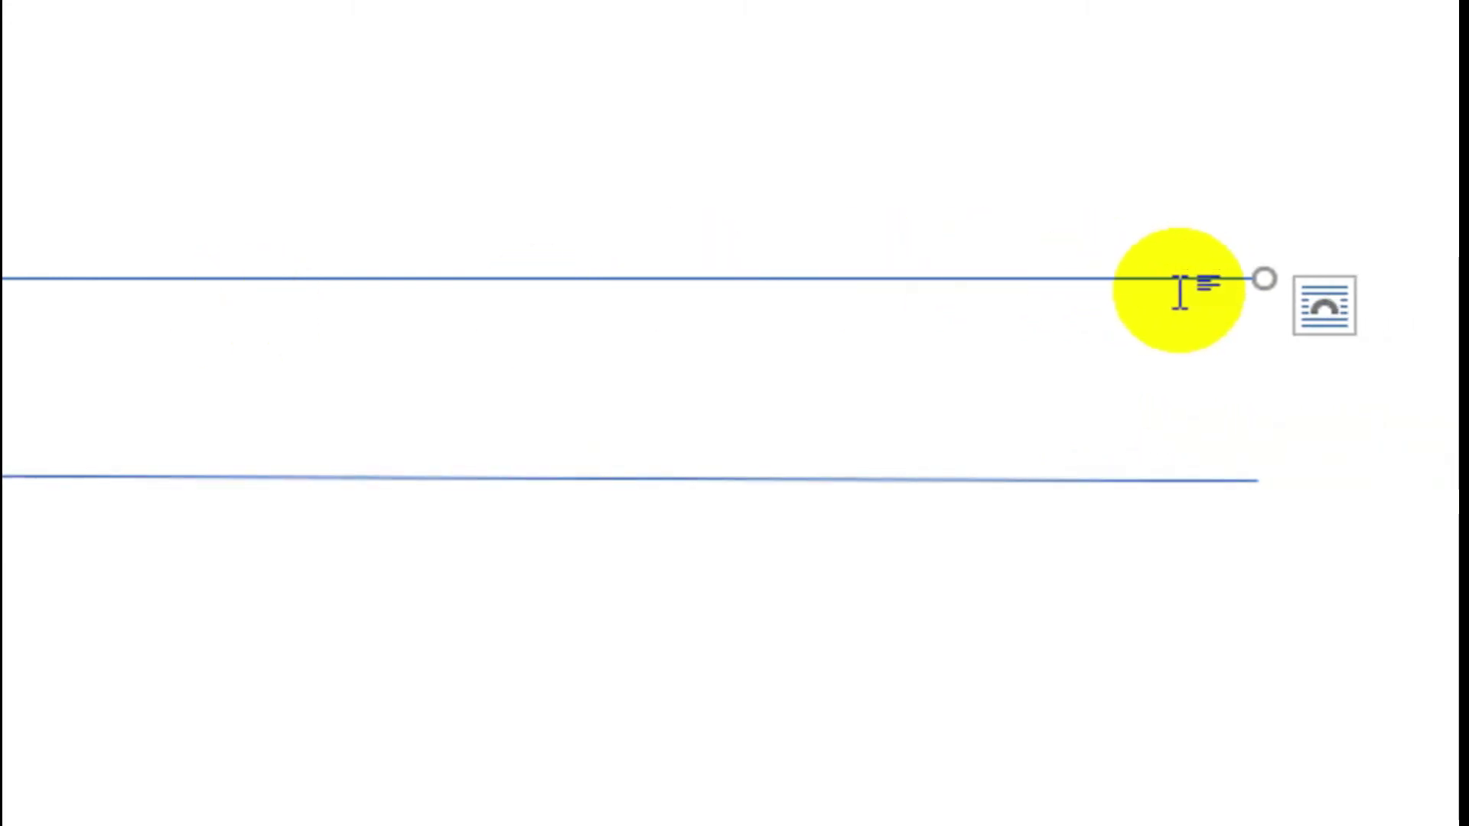
Step: Shorten and re-lengthen the upper line from its right end, then shift it down and right
left_click(1106, 281)
mouse_move(1094, 282)
left_mouse_down()
mouse_move(224, 261)
mouse_move(368, 268)
left_mouse_up()
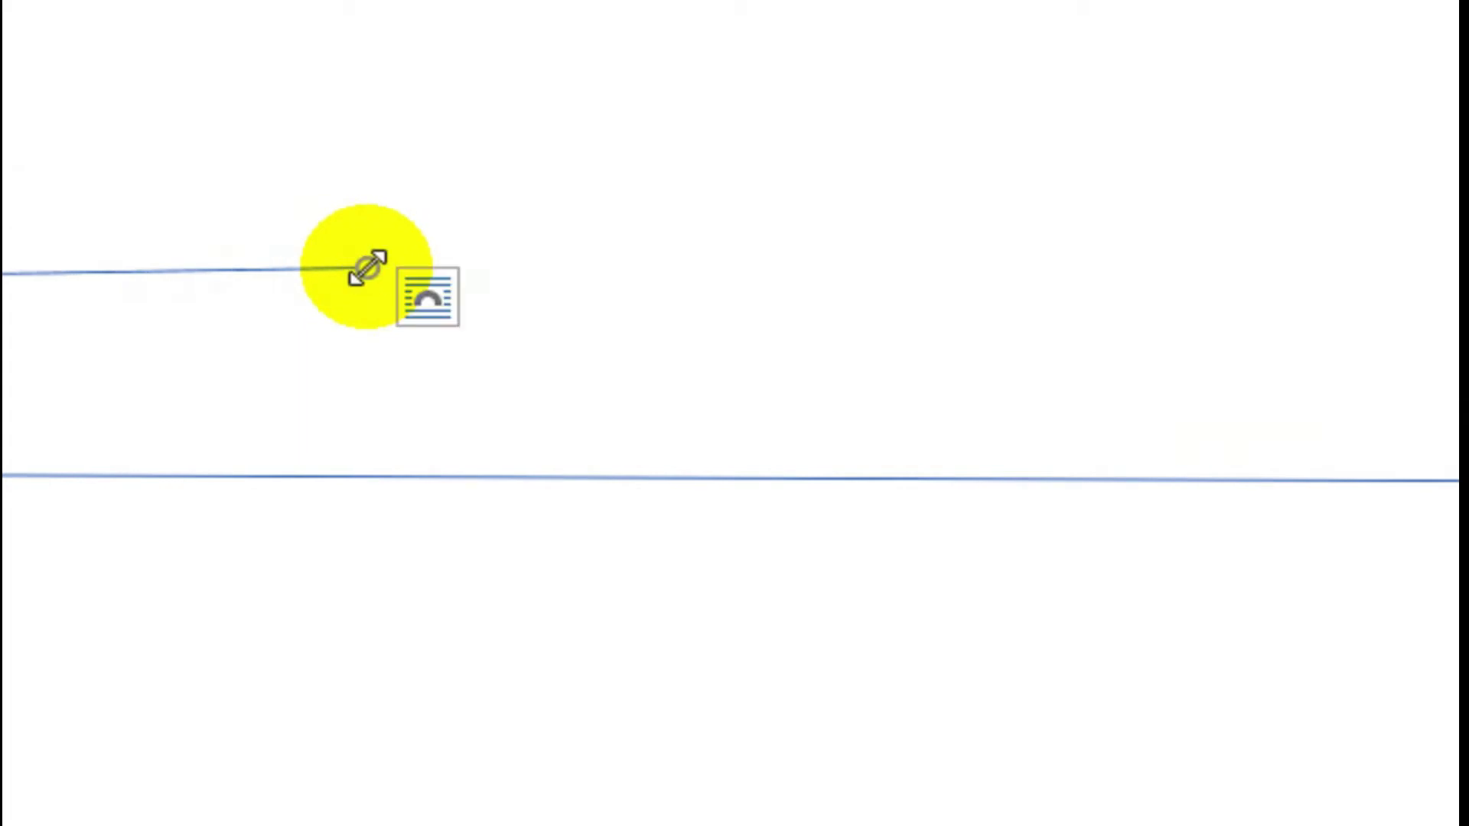
left_click_drag(367, 267, 954, 271)
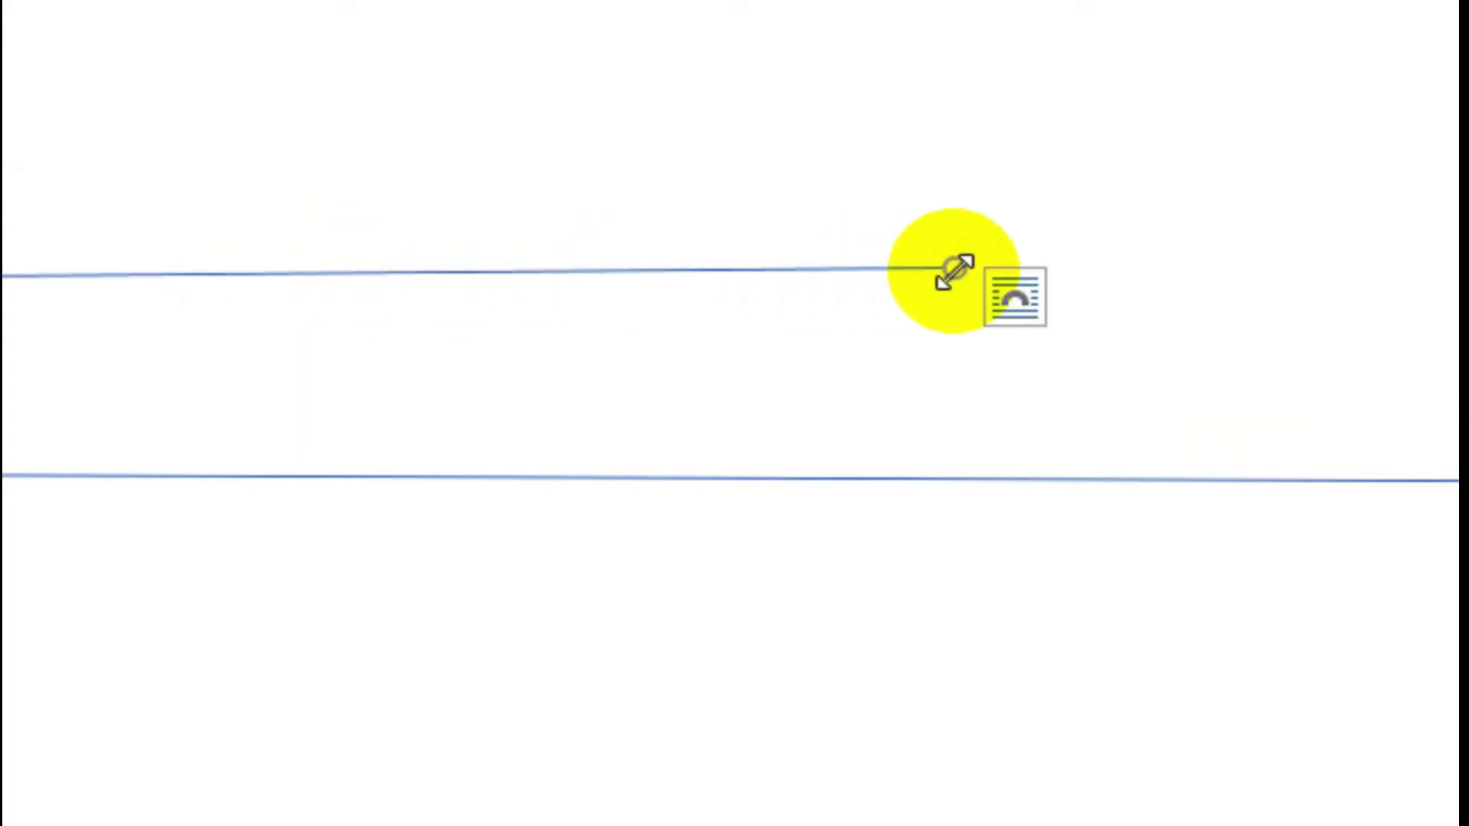
mouse_move(609, 268)
left_mouse_down()
mouse_move(984, 538)
mouse_move(1098, 293)
mouse_move(989, 297)
left_mouse_up()
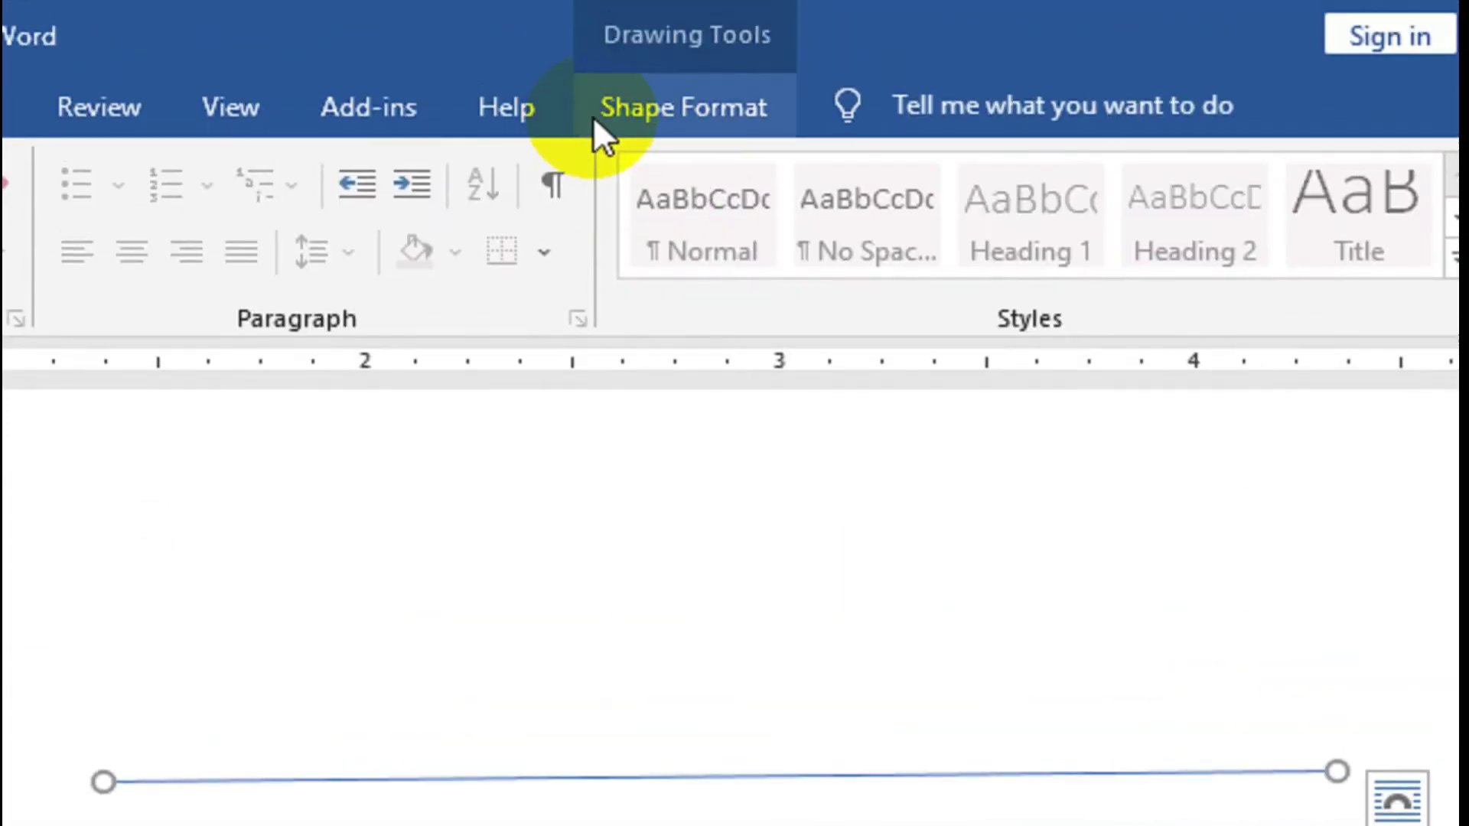
Step: Give the upper line a 4½ pt purple Square Dot outline with a left-end arrowhead
left_click(656, 113)
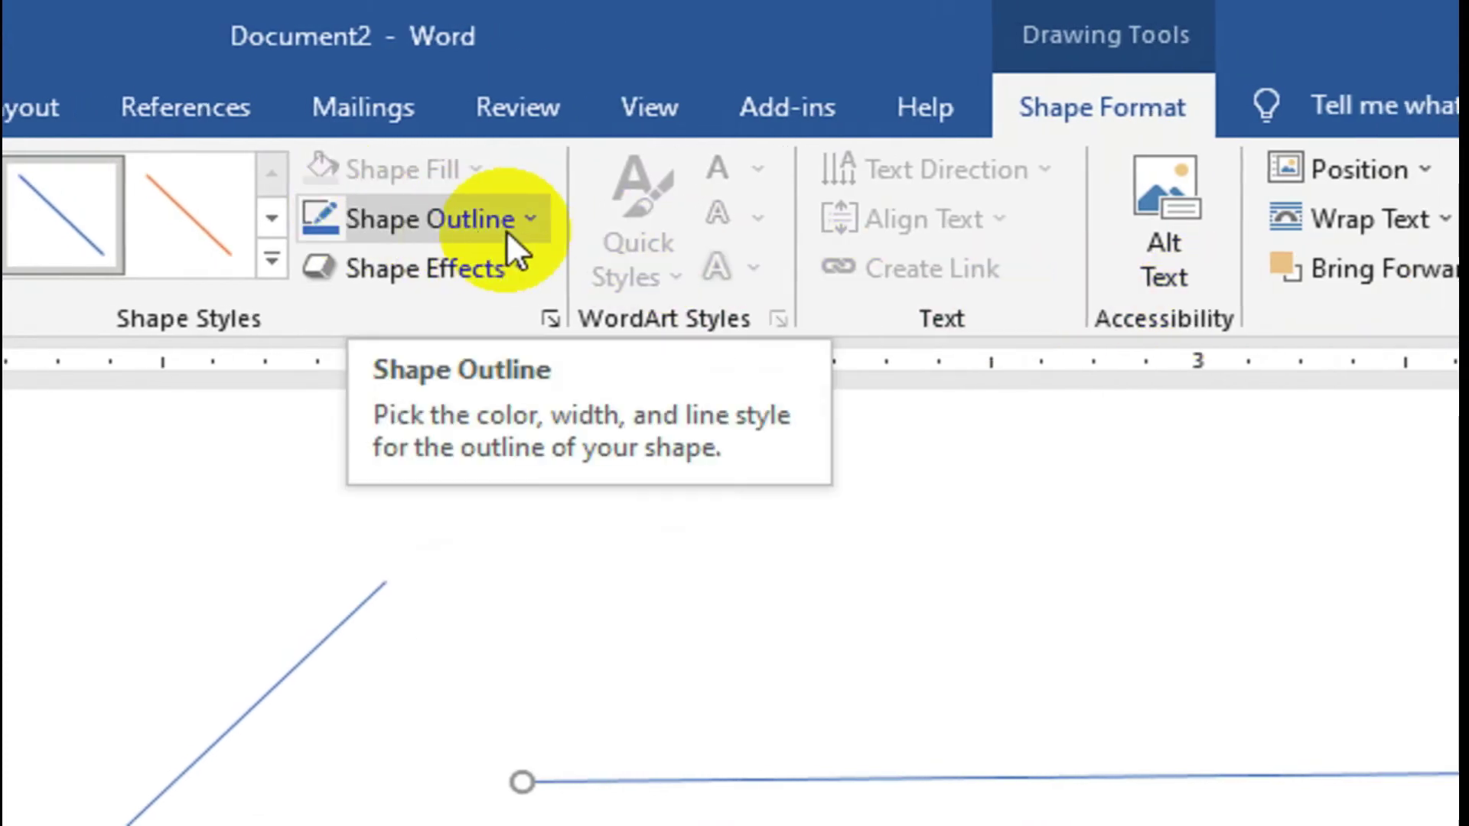
left_click(506, 231)
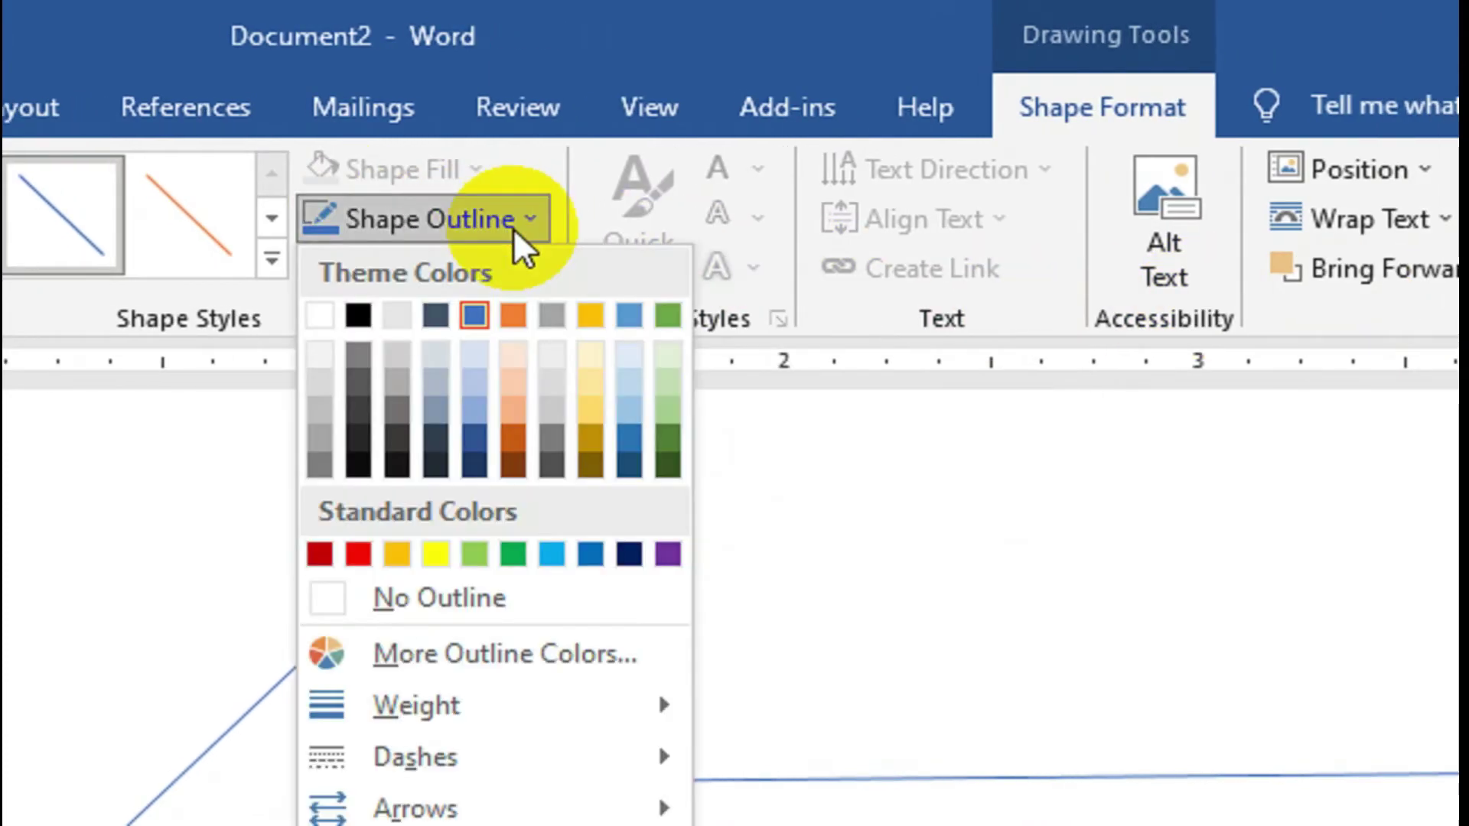
mouse_move(417, 615)
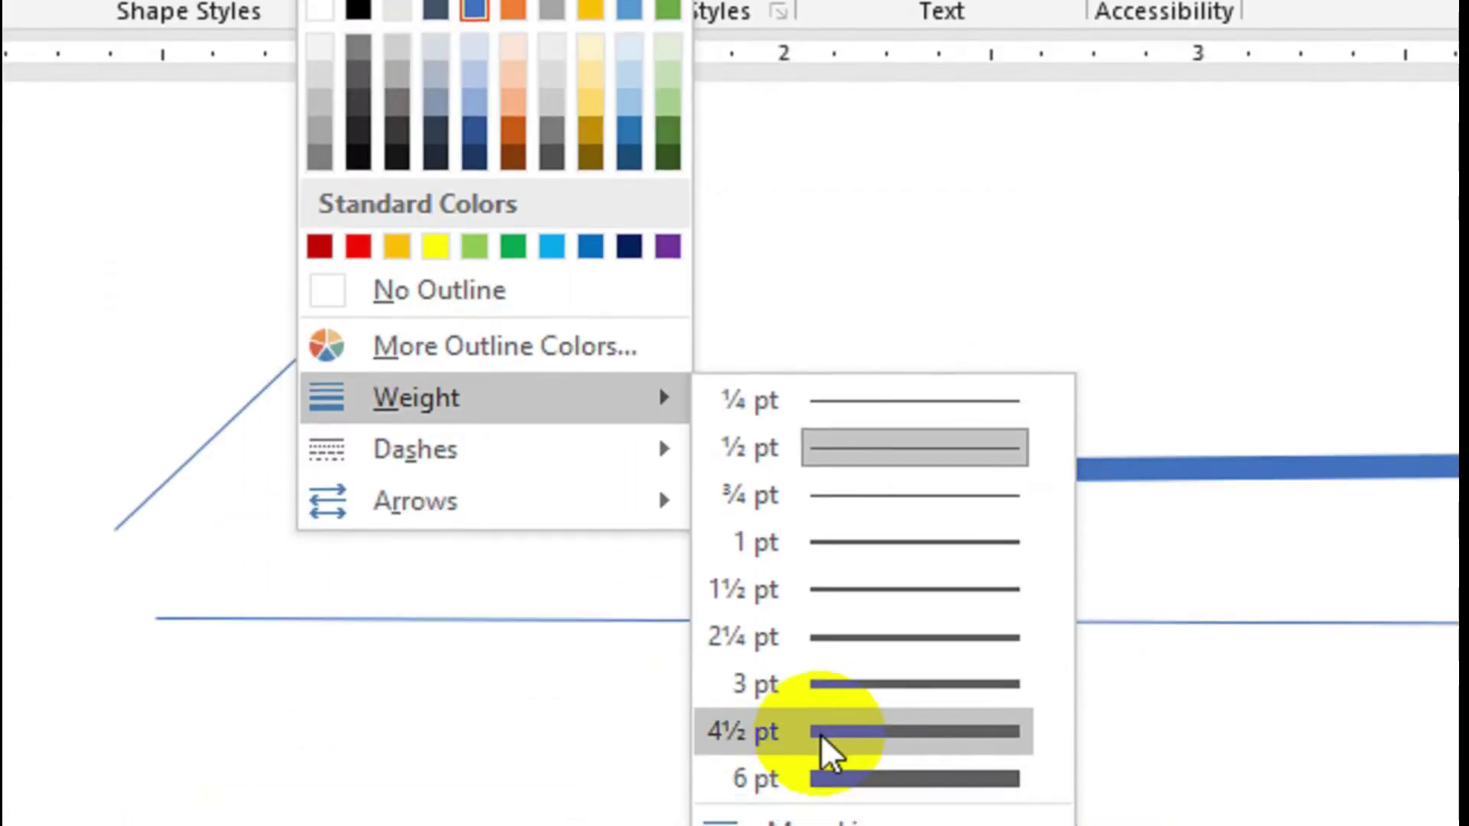
left_click(825, 650)
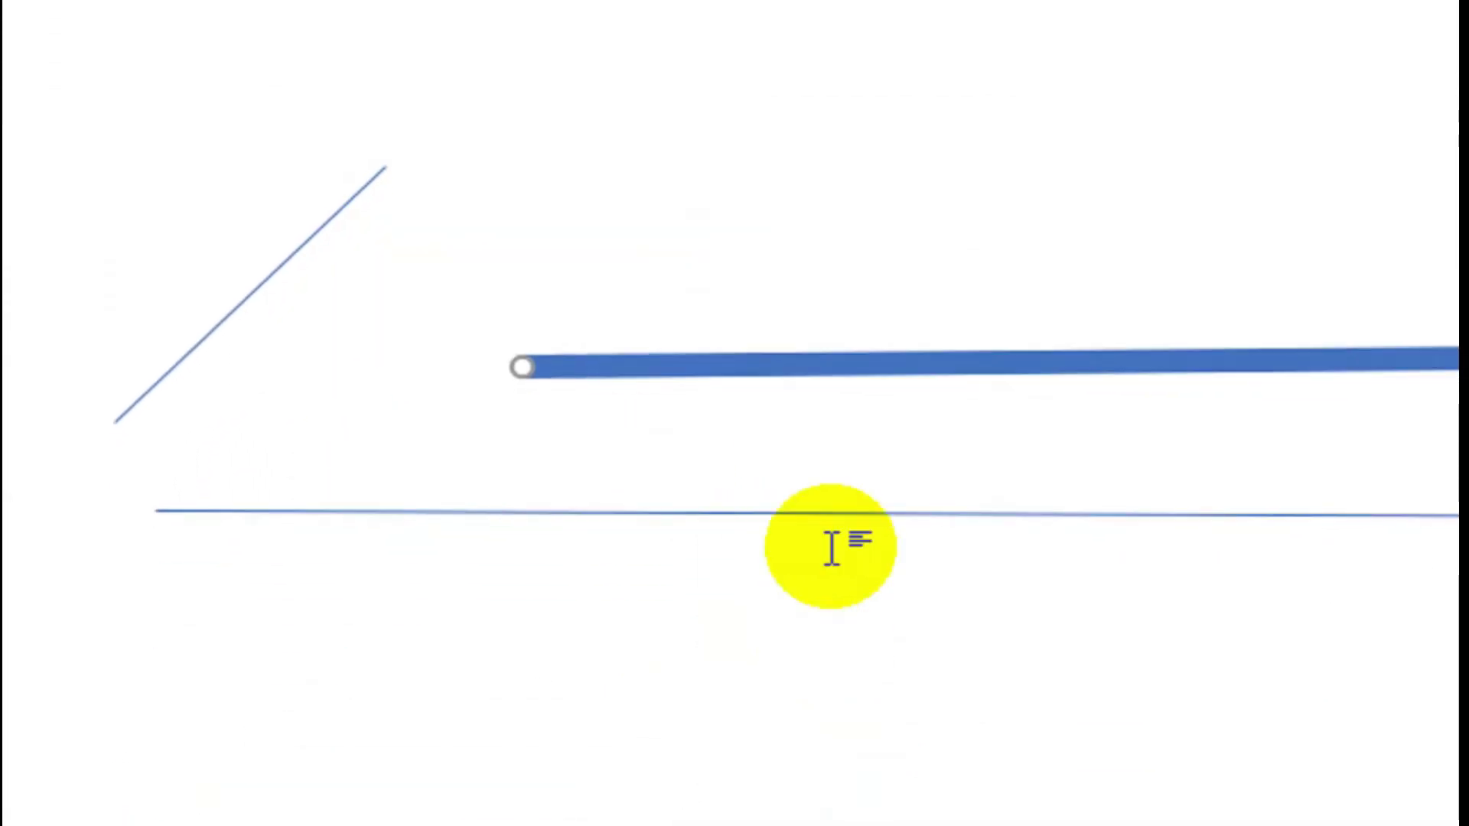
left_click(531, 98)
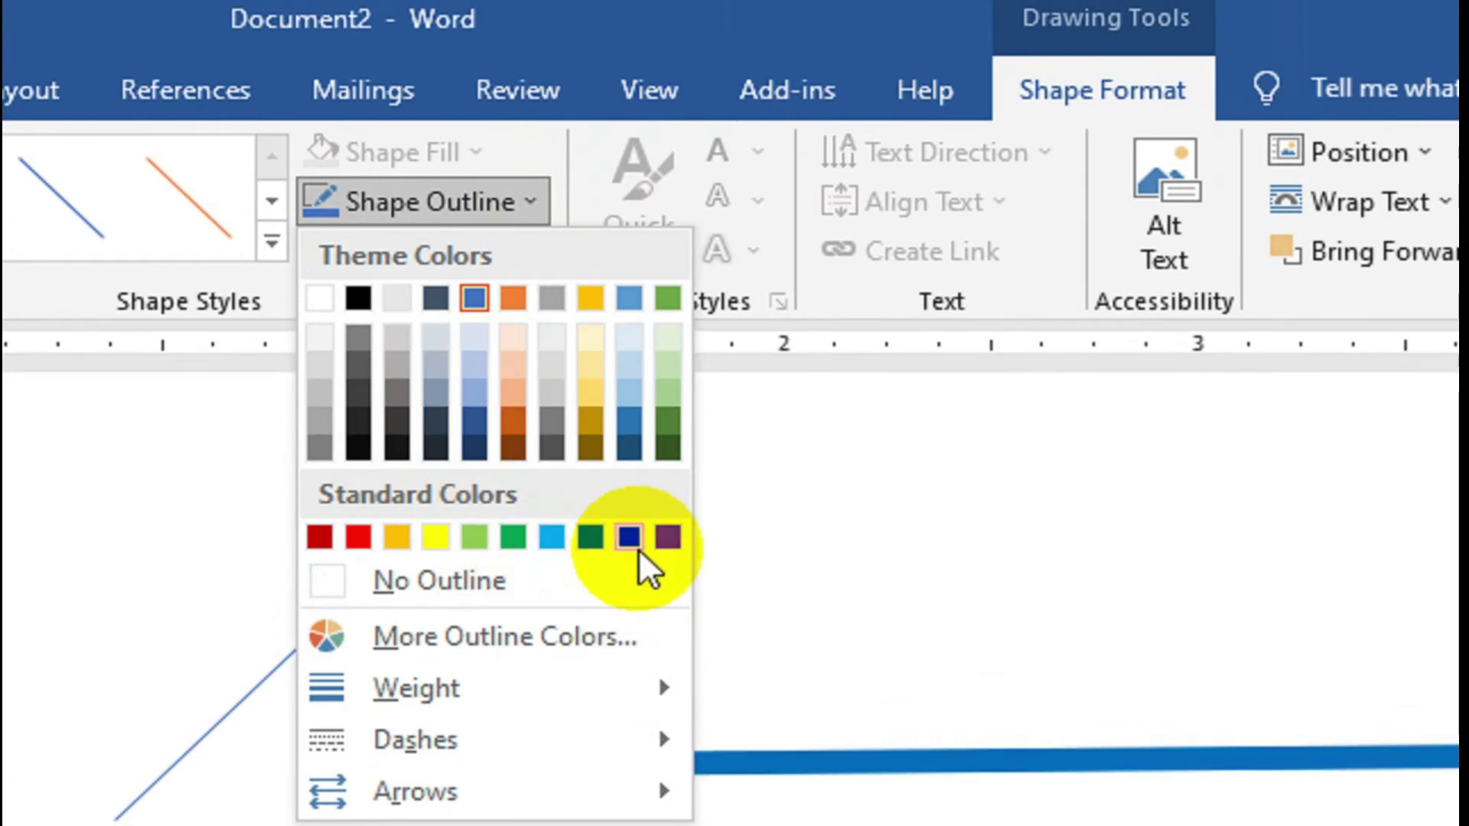
left_click(657, 543)
left_click(540, 209)
mouse_move(416, 739)
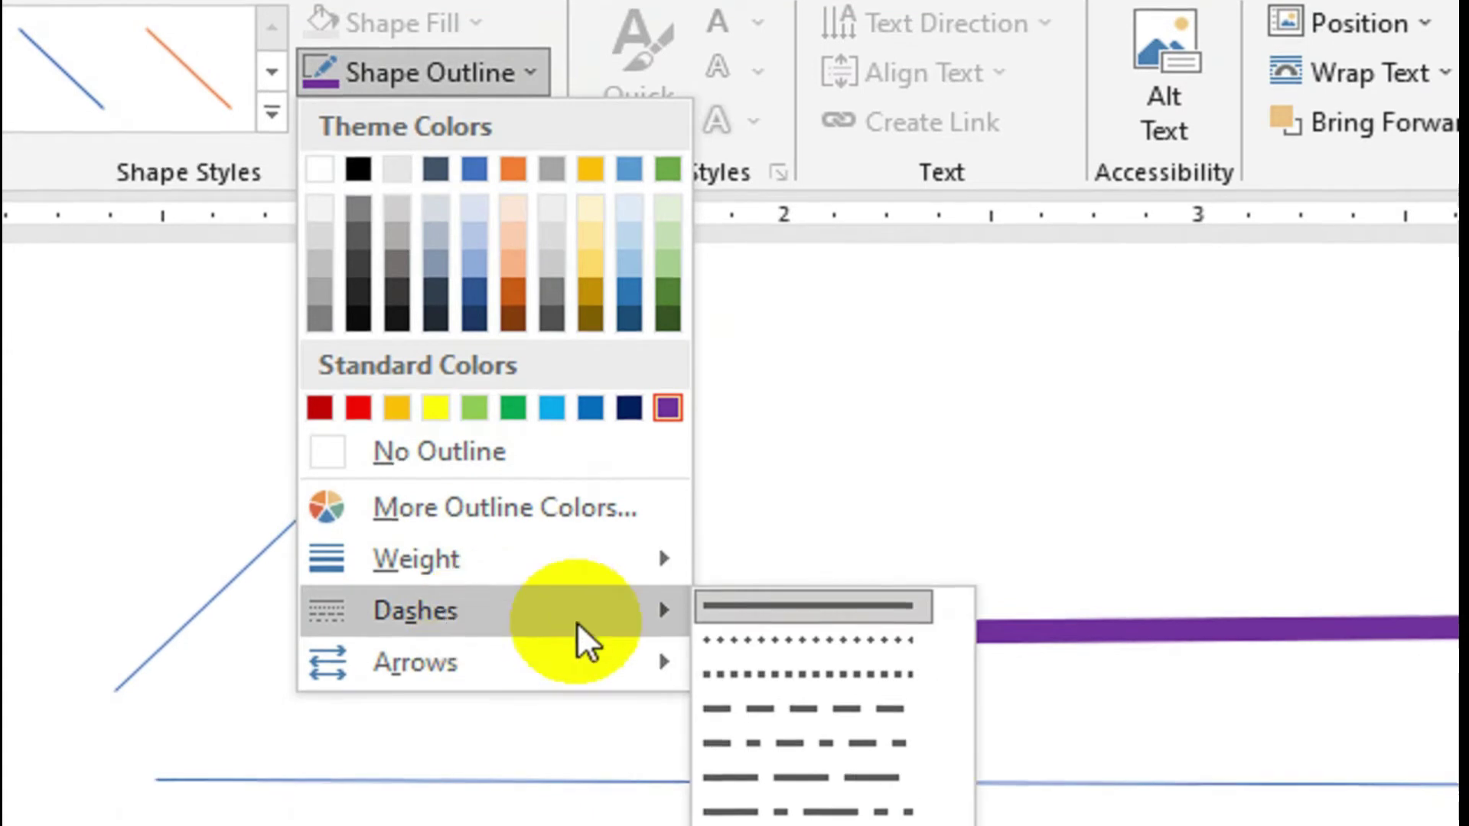
left_click(797, 620)
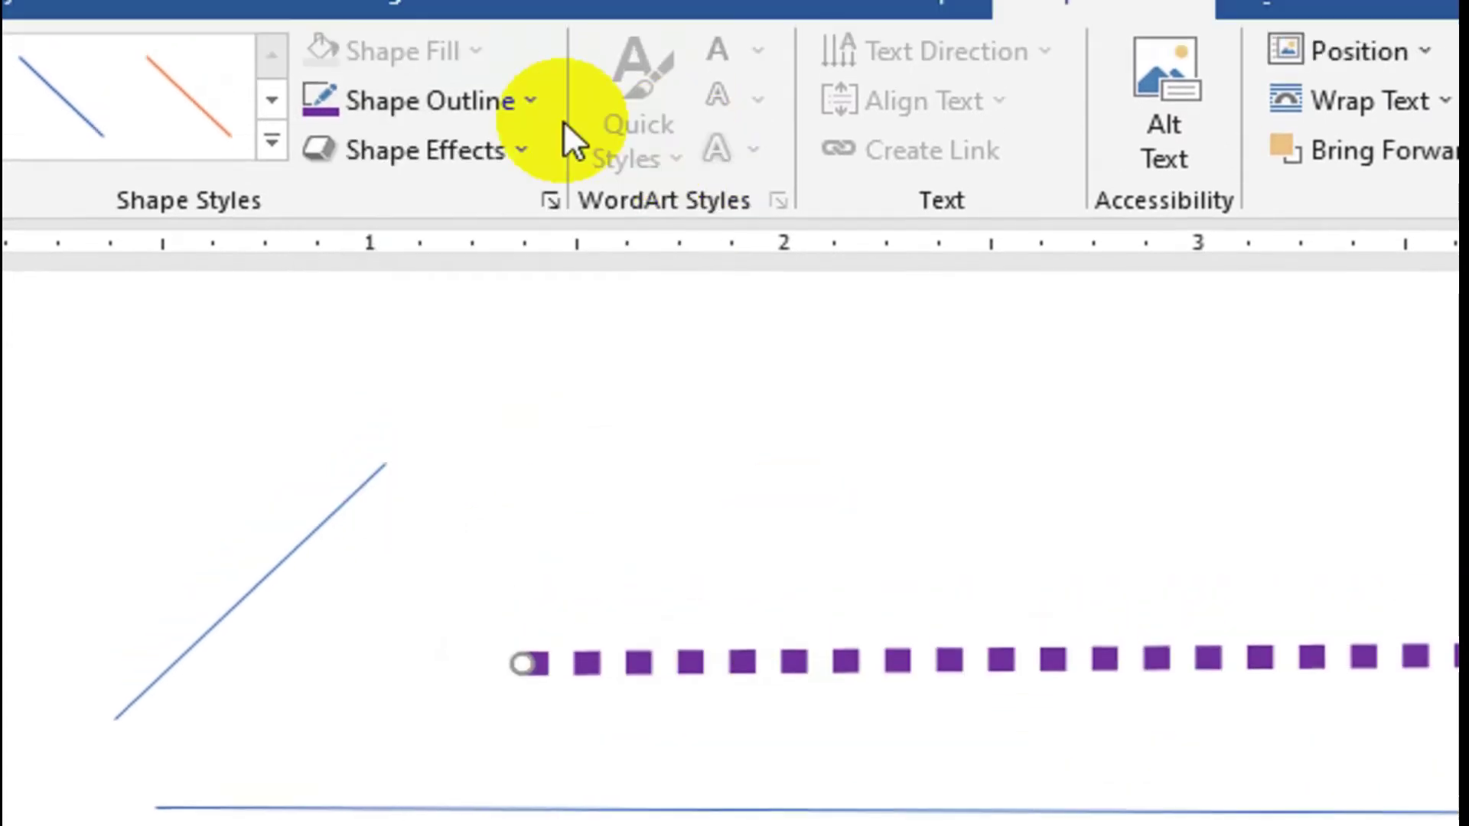
left_click(530, 36)
mouse_move(415, 630)
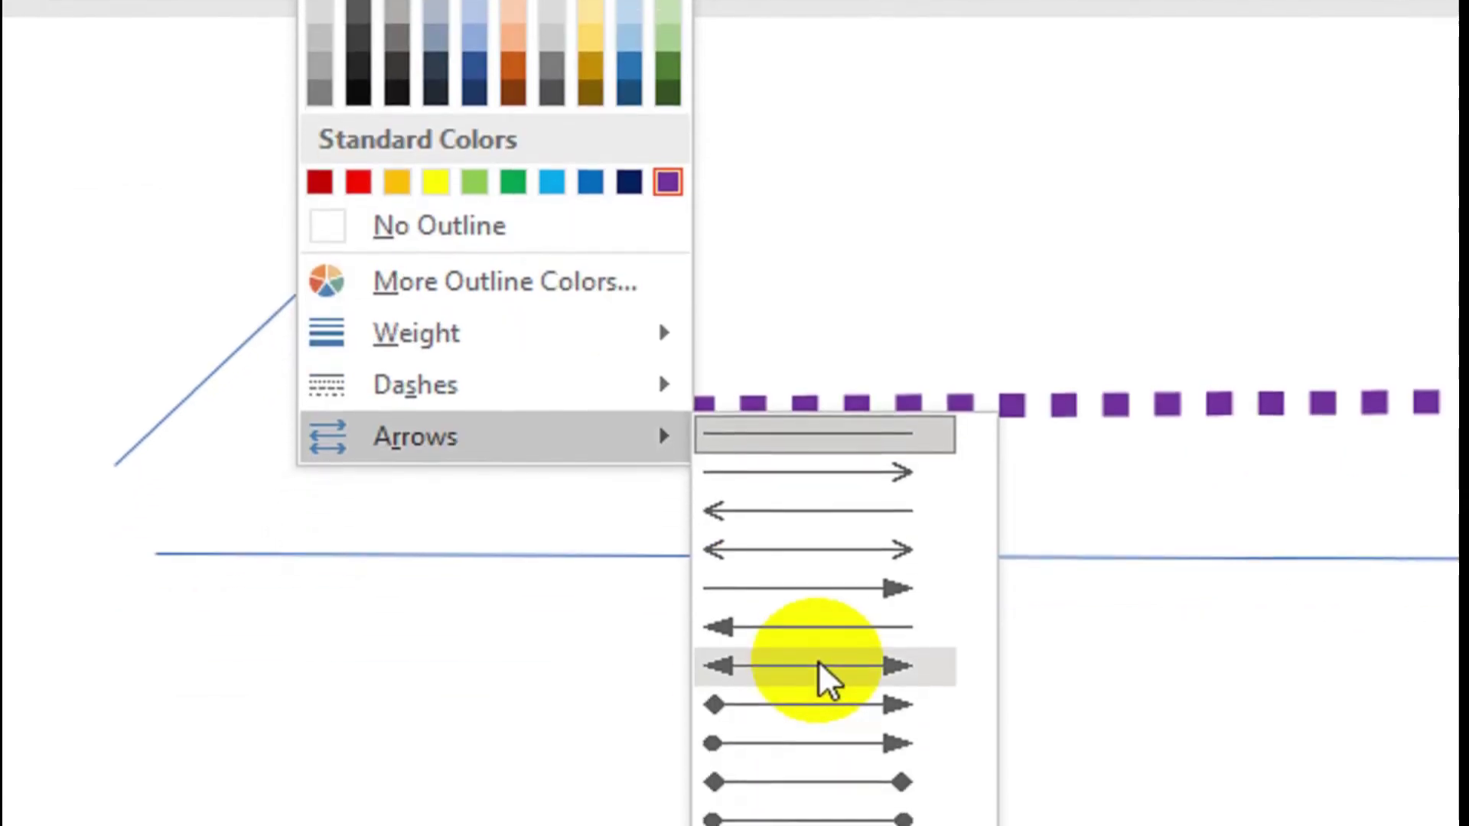
left_click(818, 661)
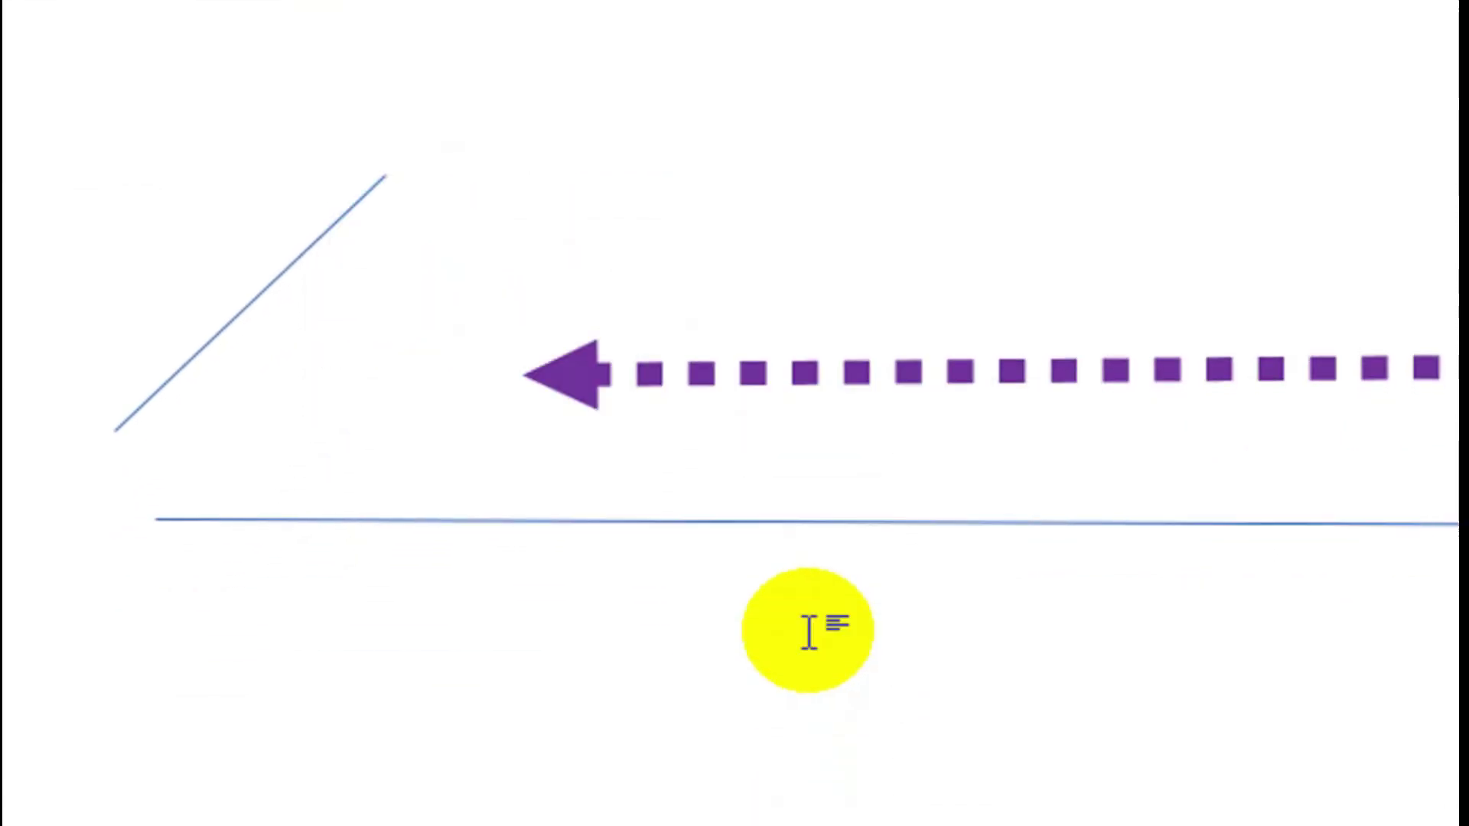
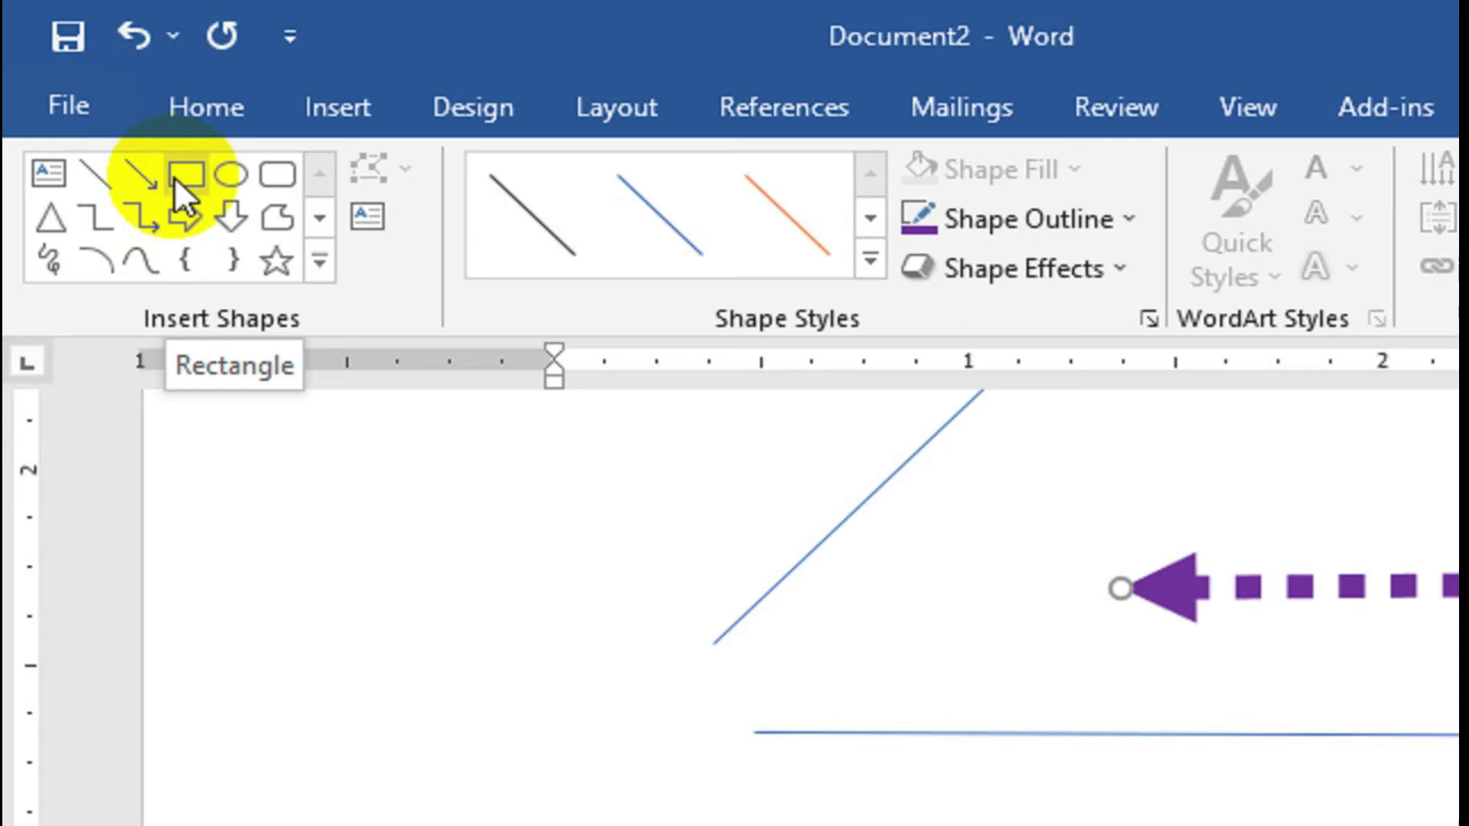
Step: Pick the Rectangle shape and drag out a blue rectangle below the horizontal line, enlarging it
left_click(176, 177)
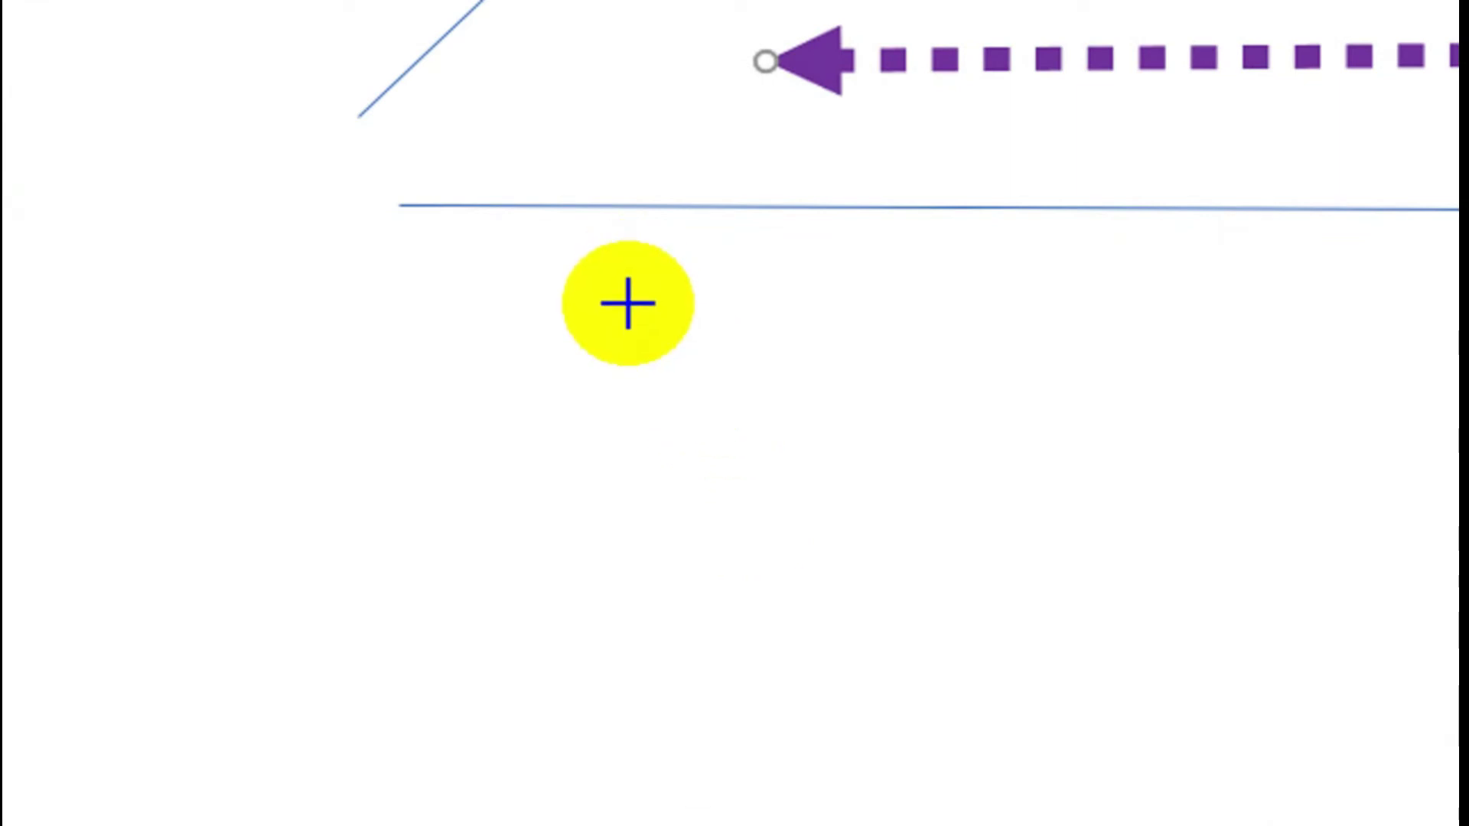
left_click_drag(628, 303, 976, 522)
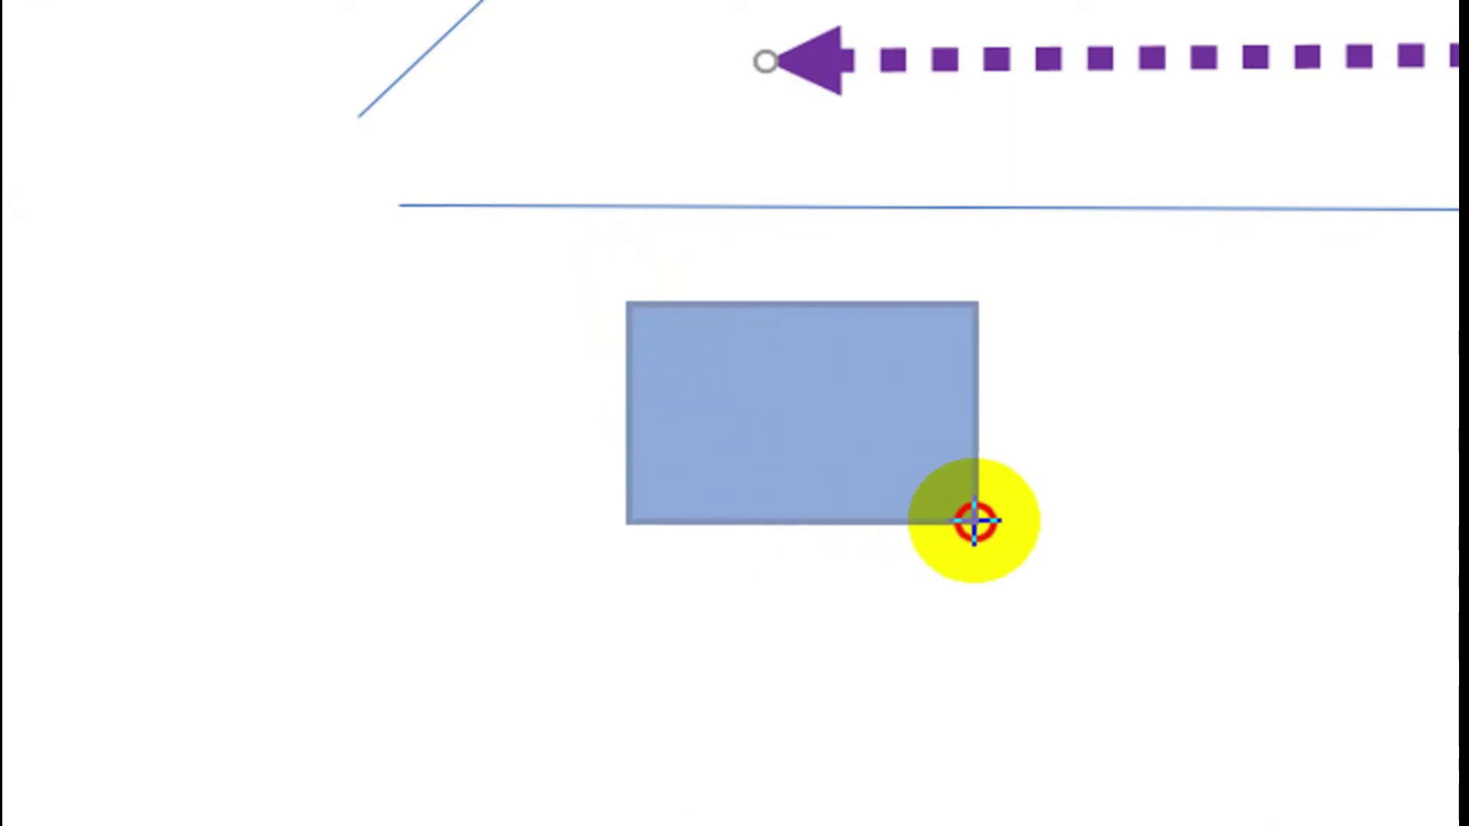
mouse_move(975, 522)
left_mouse_down()
mouse_move(1109, 649)
mouse_move(1068, 620)
left_mouse_up()
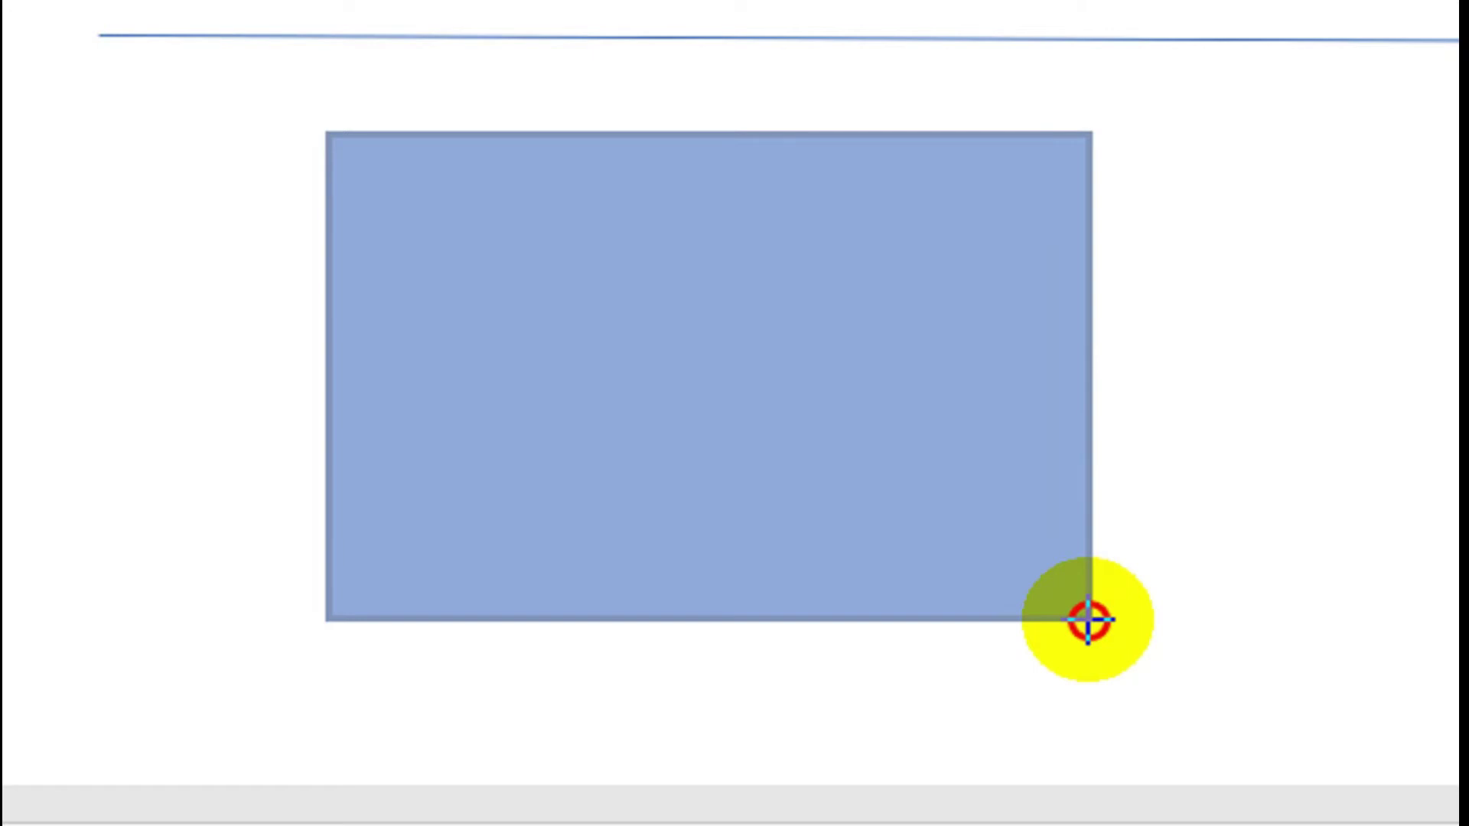
Step: Keep resizing the rectangle, briefly holding Shift for a square, then stretch it wide
left_click_drag(1088, 620, 1086, 617)
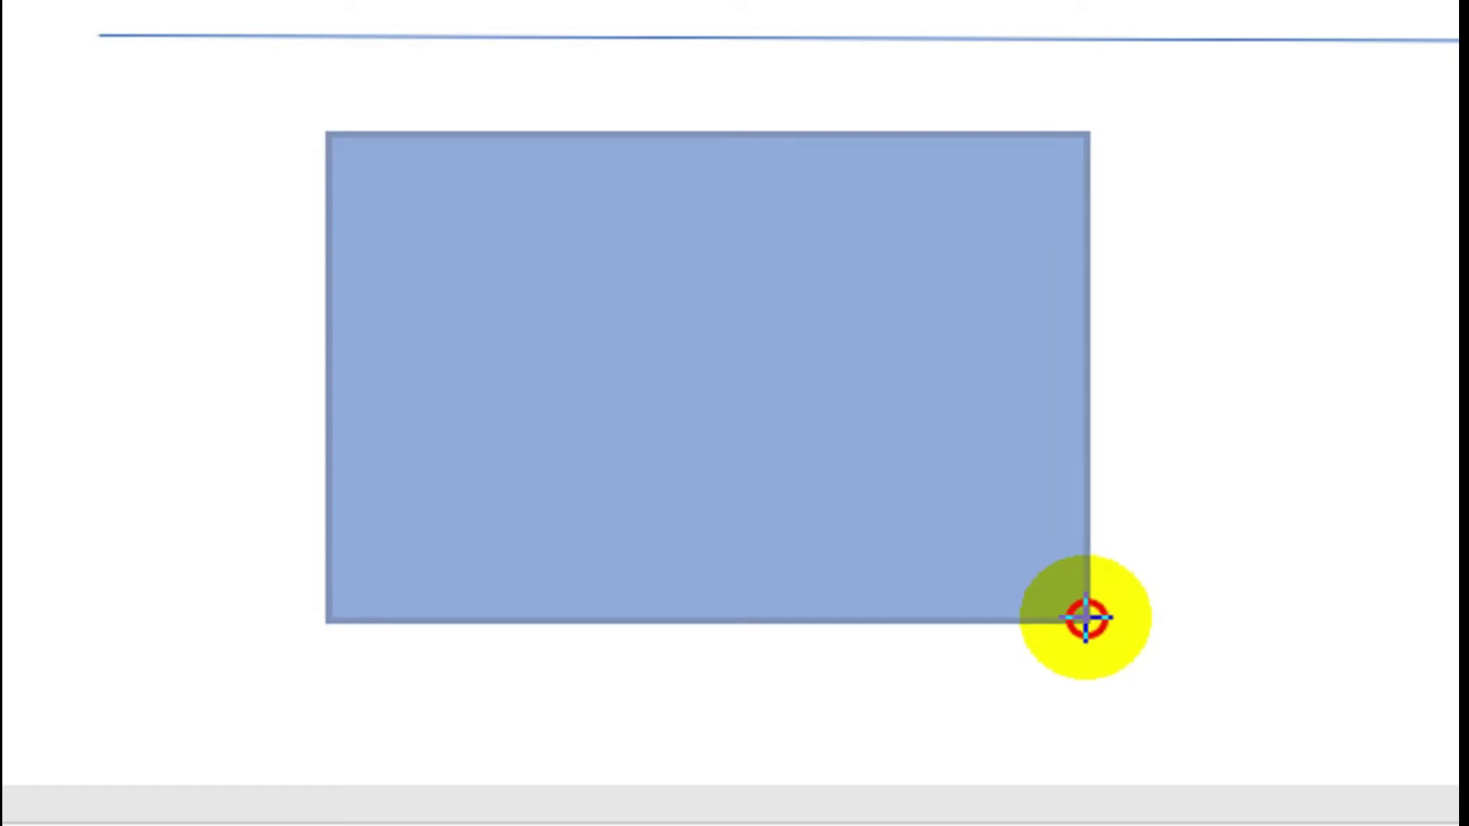
mouse_move(1087, 619)
left_mouse_down()
mouse_move(907, 577)
mouse_move(867, 622)
mouse_move(911, 610)
mouse_move(898, 548)
mouse_move(867, 549)
left_mouse_up()
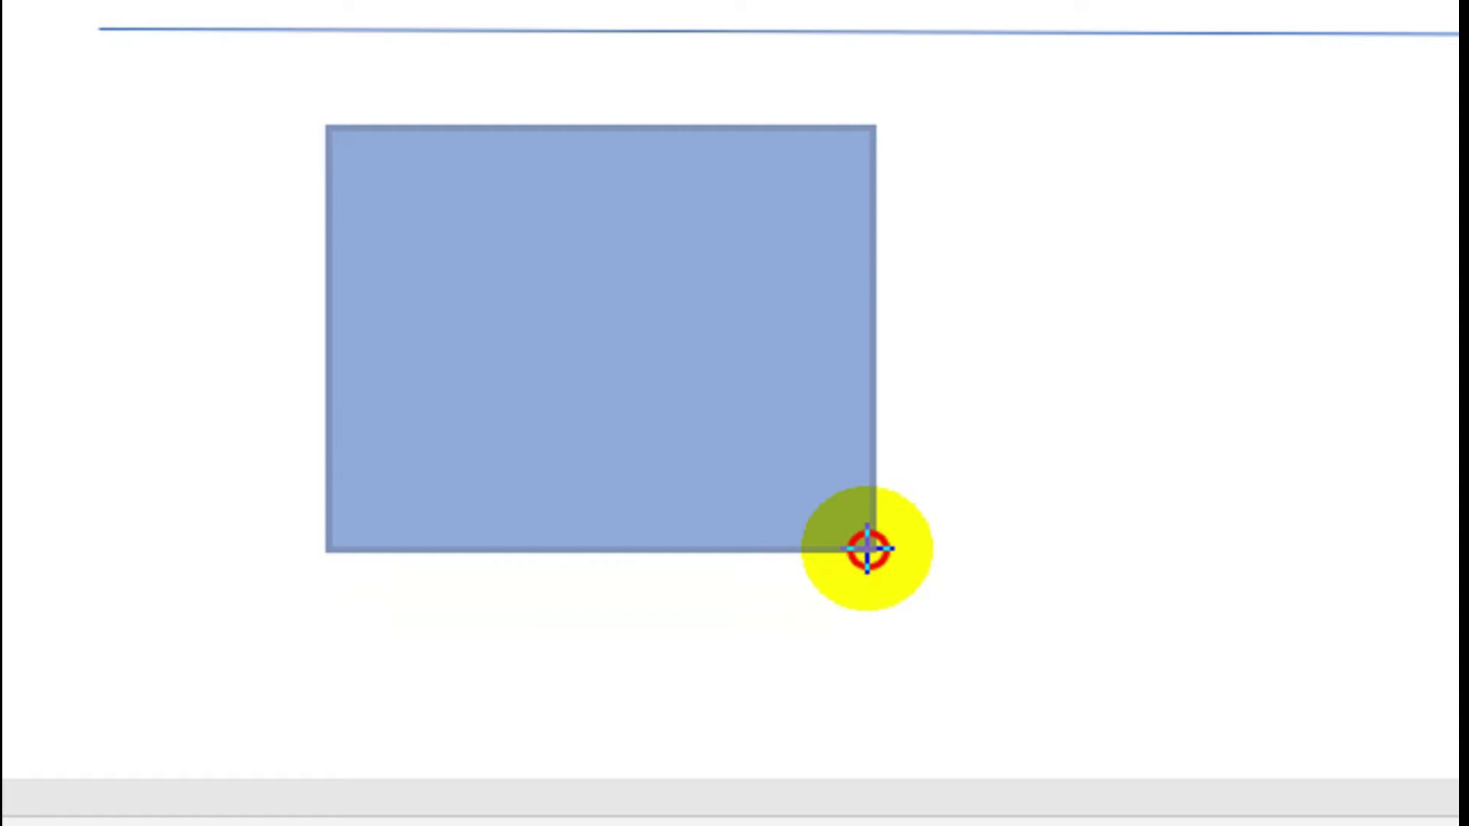
key("shift")
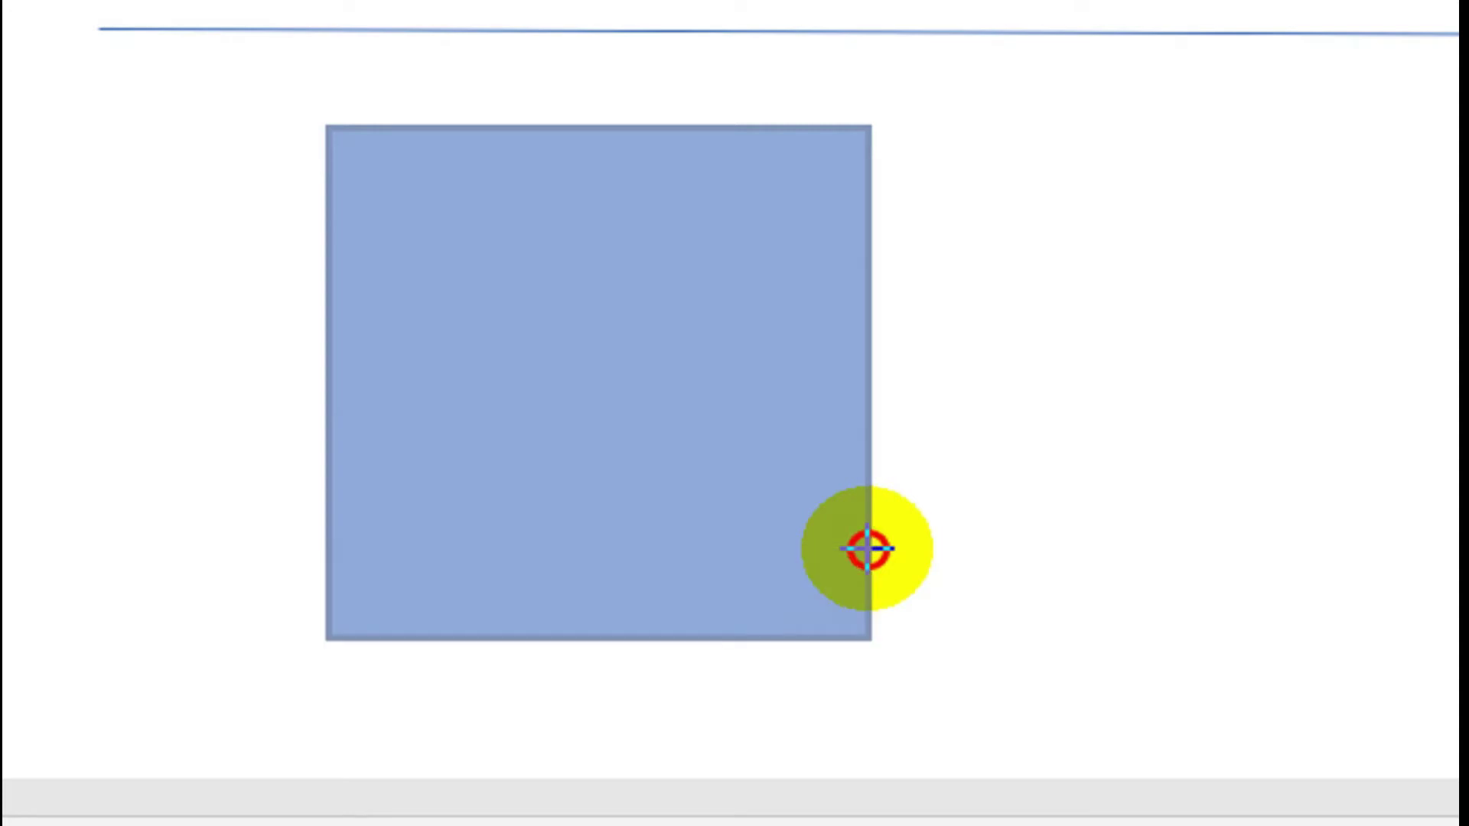
key("shift")
key("shift")
mouse_move(869, 550)
left_mouse_down()
mouse_move(697, 399)
mouse_move(833, 454)
left_mouse_up()
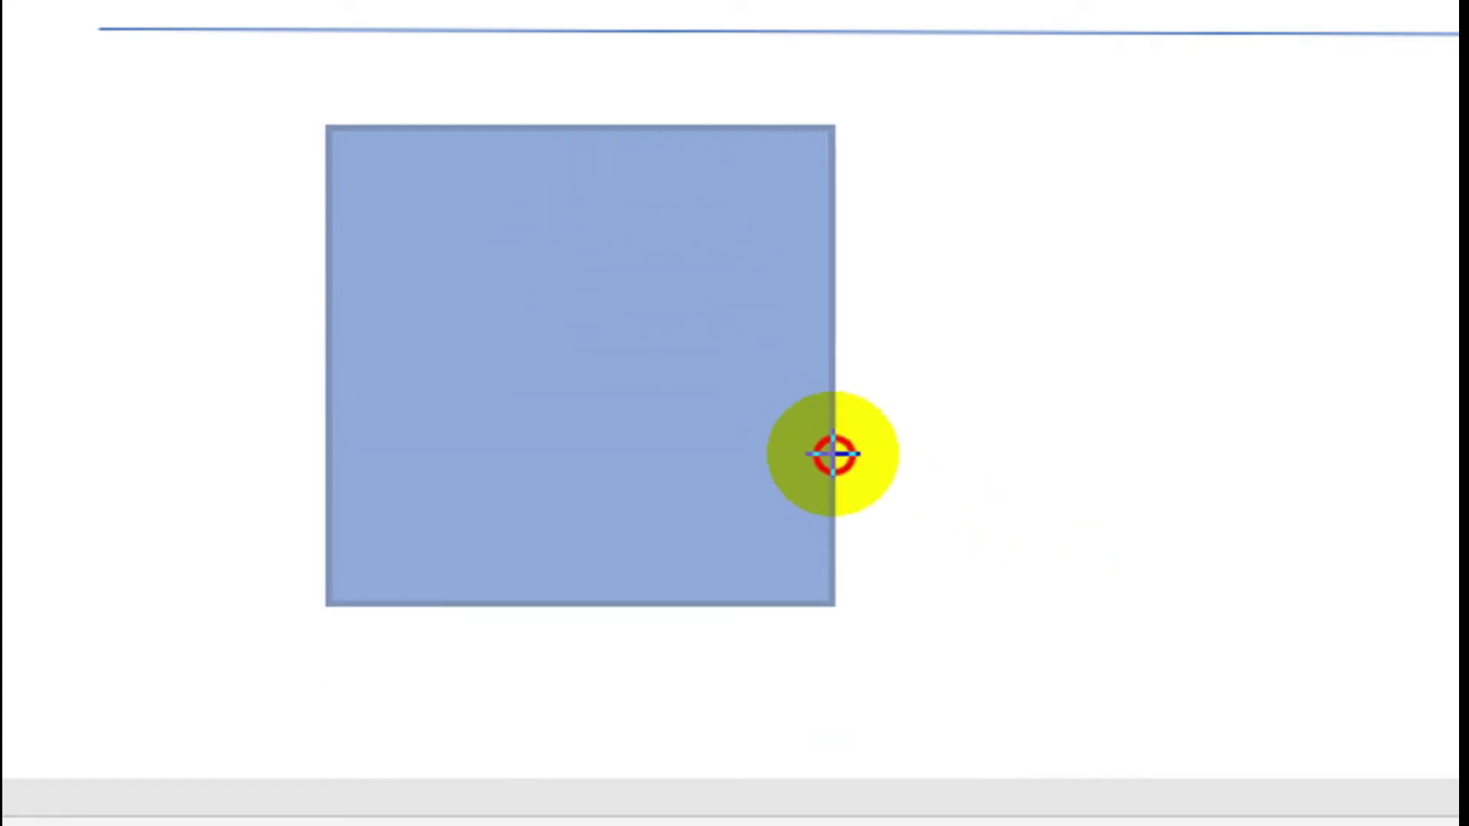
mouse_move(833, 455)
left_mouse_down()
mouse_move(1351, 312)
mouse_move(431, 522)
left_mouse_up()
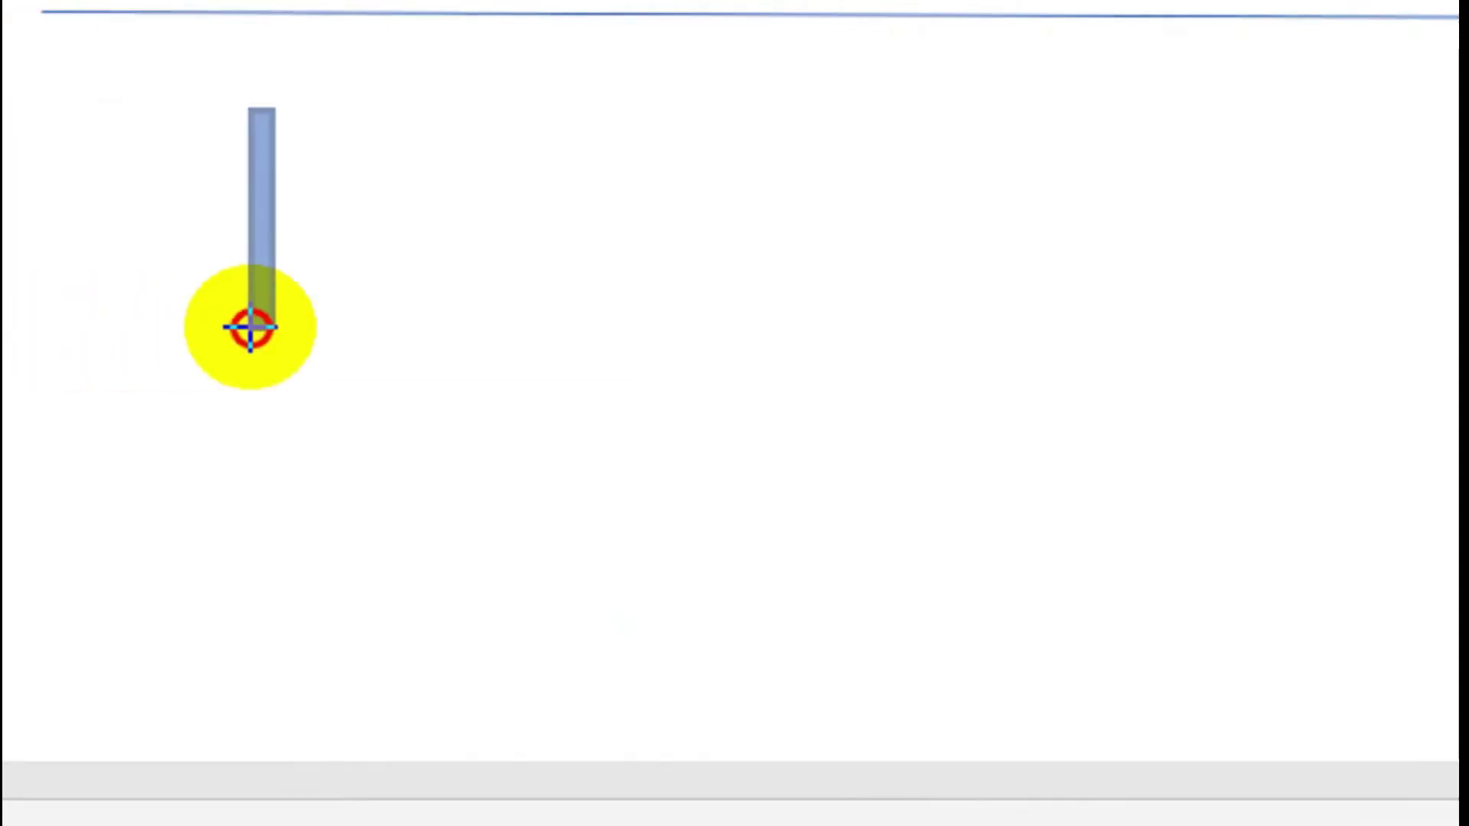
Step: Drag the corner out into a wide, shorter blue rectangle beneath the line and release
mouse_move(431, 521)
left_mouse_down()
mouse_move(523, 91)
mouse_move(1096, 492)
mouse_move(564, 258)
left_mouse_up()
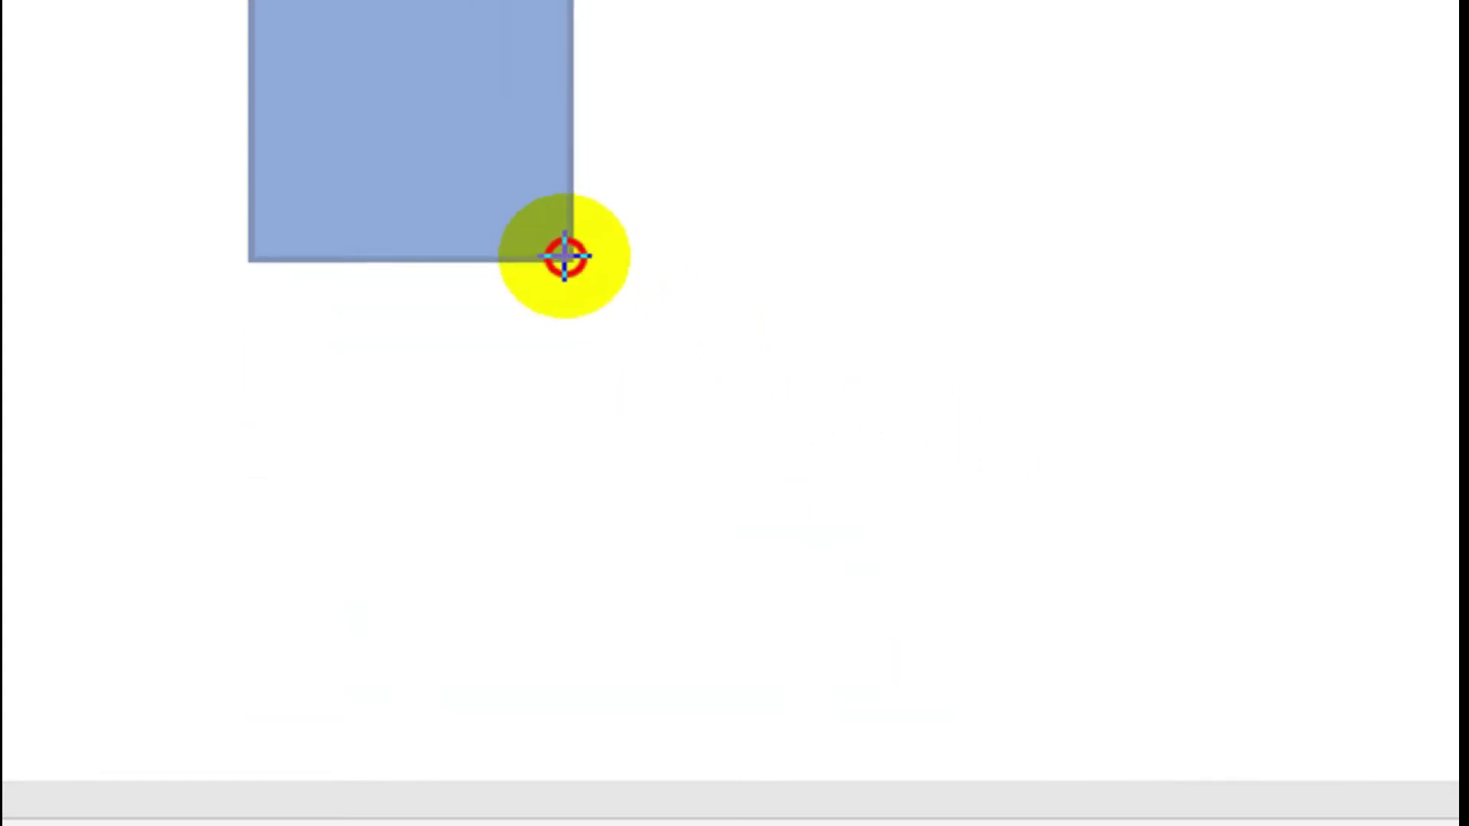
left_click_drag(565, 257, 692, 332)
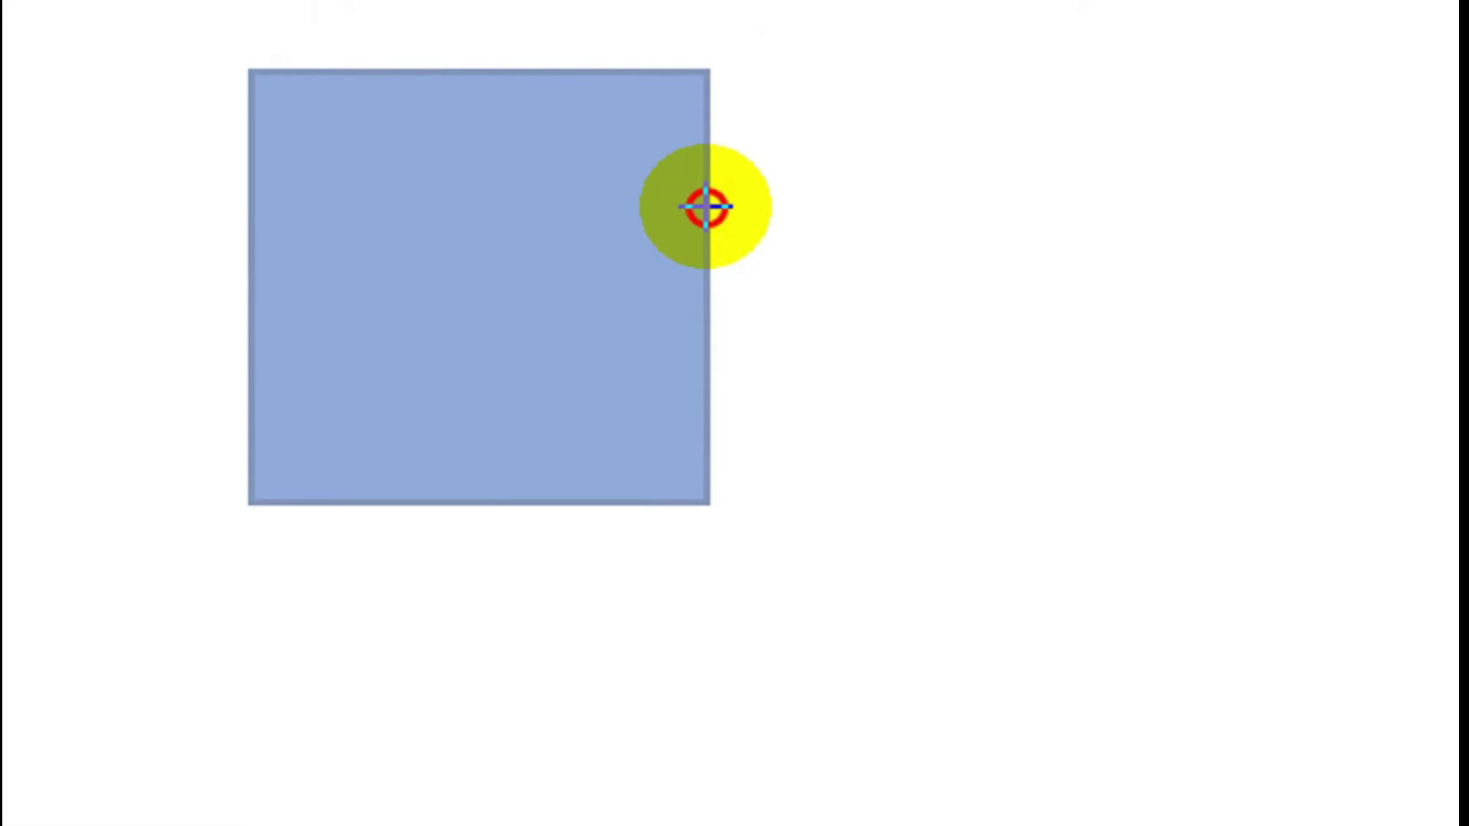
mouse_move(706, 206)
left_mouse_down()
mouse_move(797, 431)
mouse_move(781, 437)
mouse_move(852, 463)
mouse_move(935, 463)
mouse_move(991, 547)
left_mouse_up()
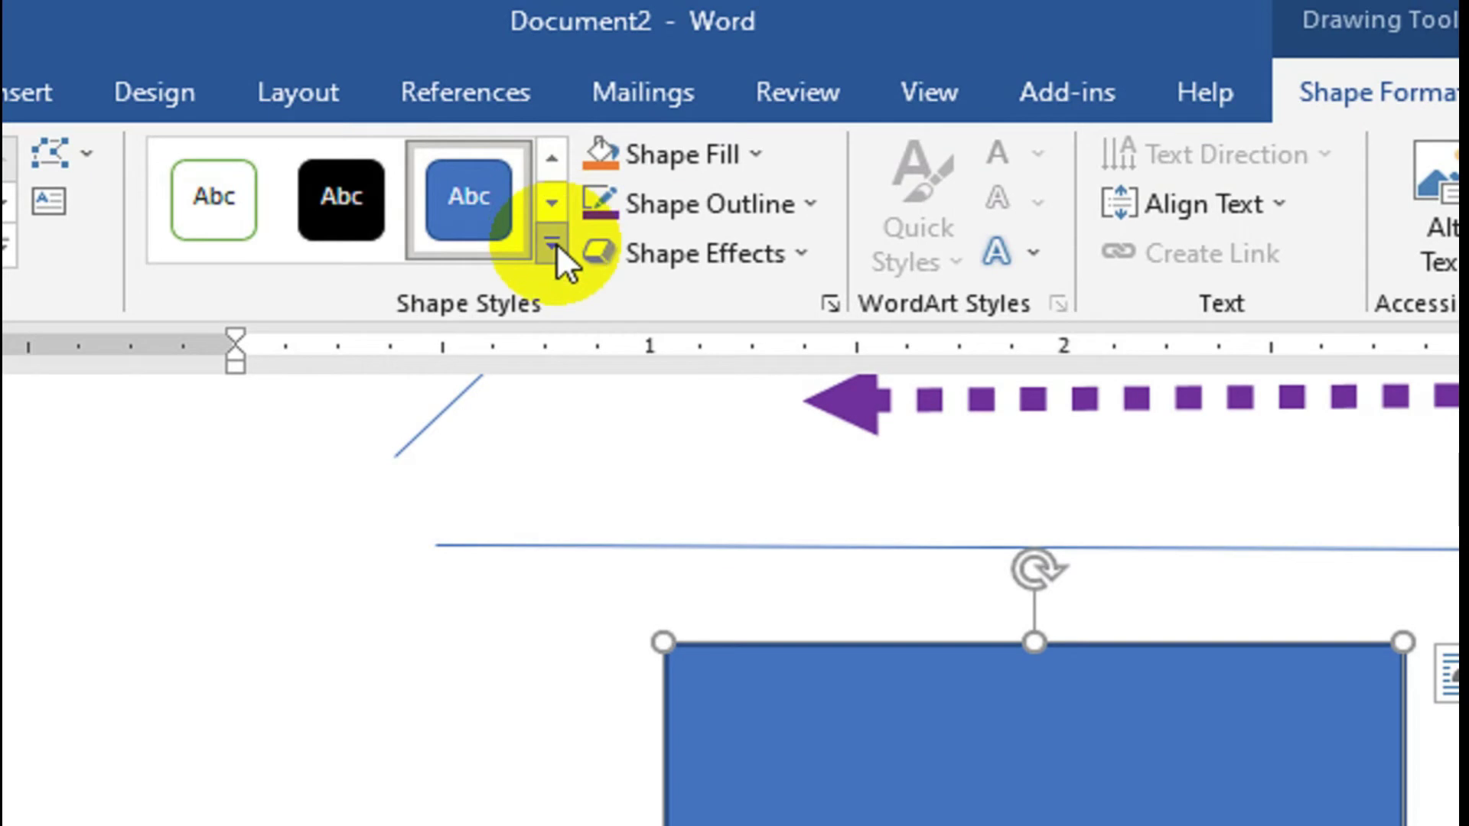
left_click(556, 243)
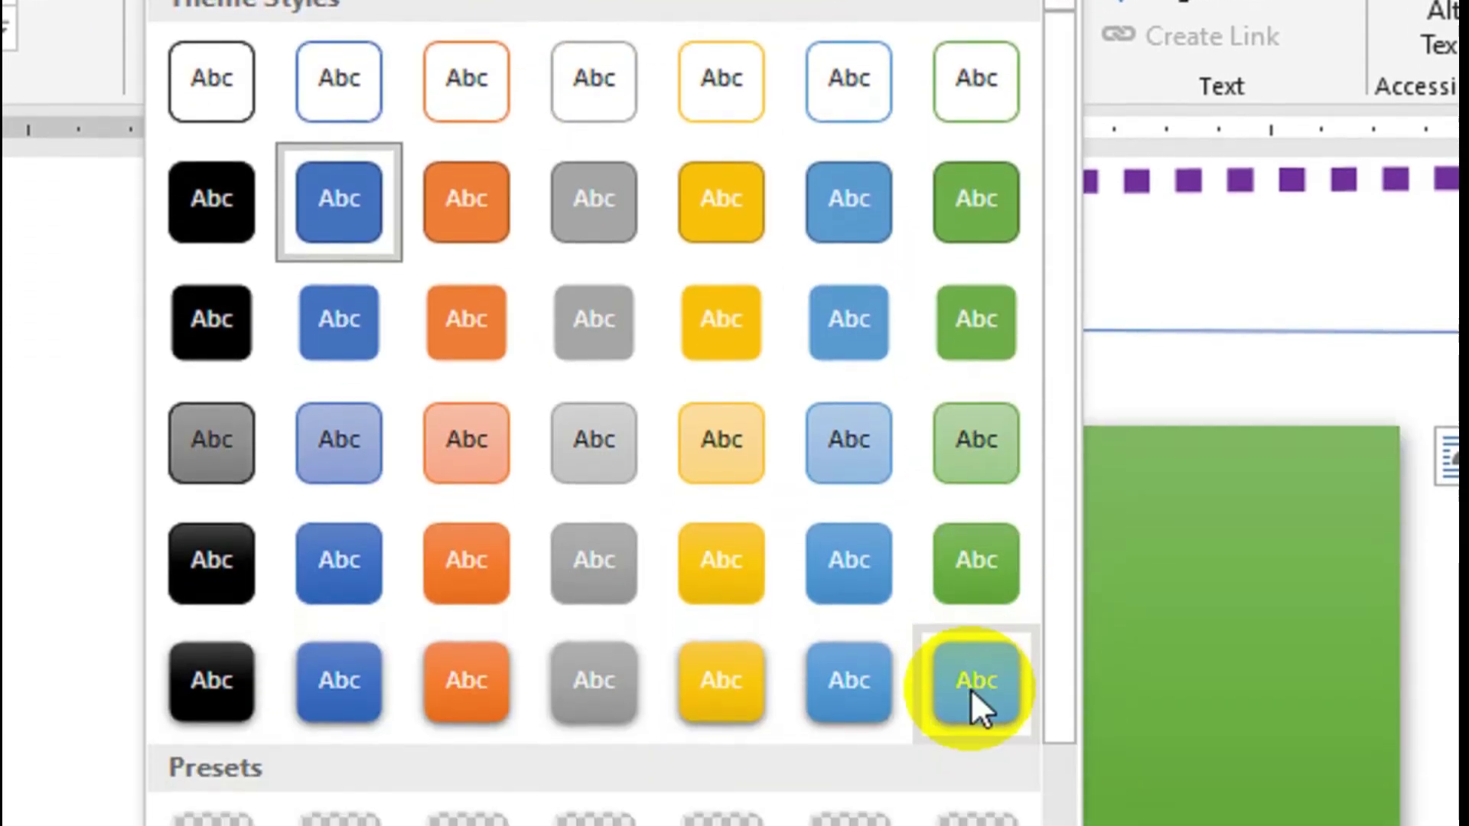
left_click(1175, 418)
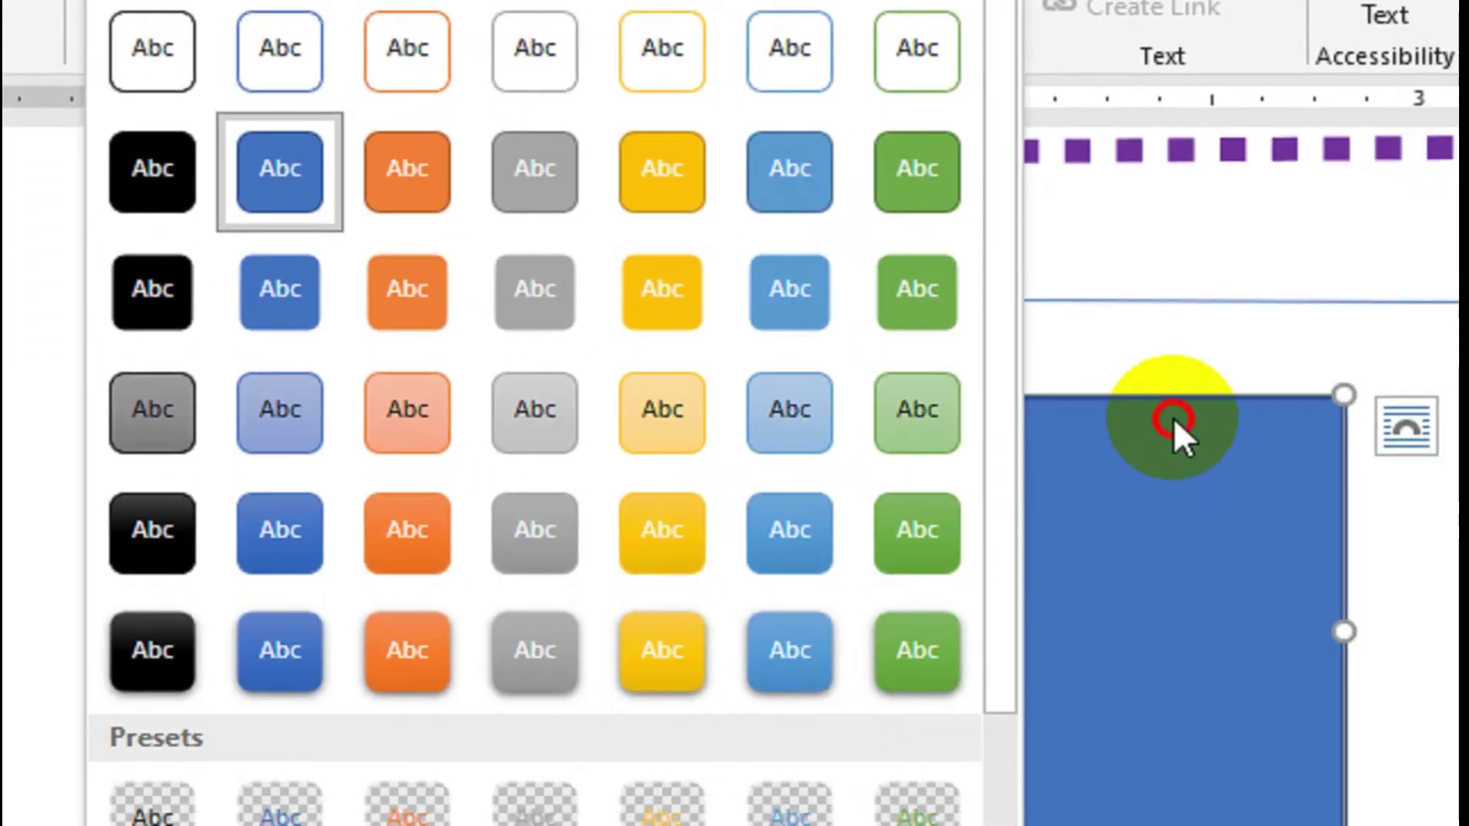
left_click(481, 178)
left_click(480, 204)
left_click(481, 206)
left_click(481, 207)
left_click(480, 202)
left_click(475, 178)
left_click(475, 175)
left_click(474, 176)
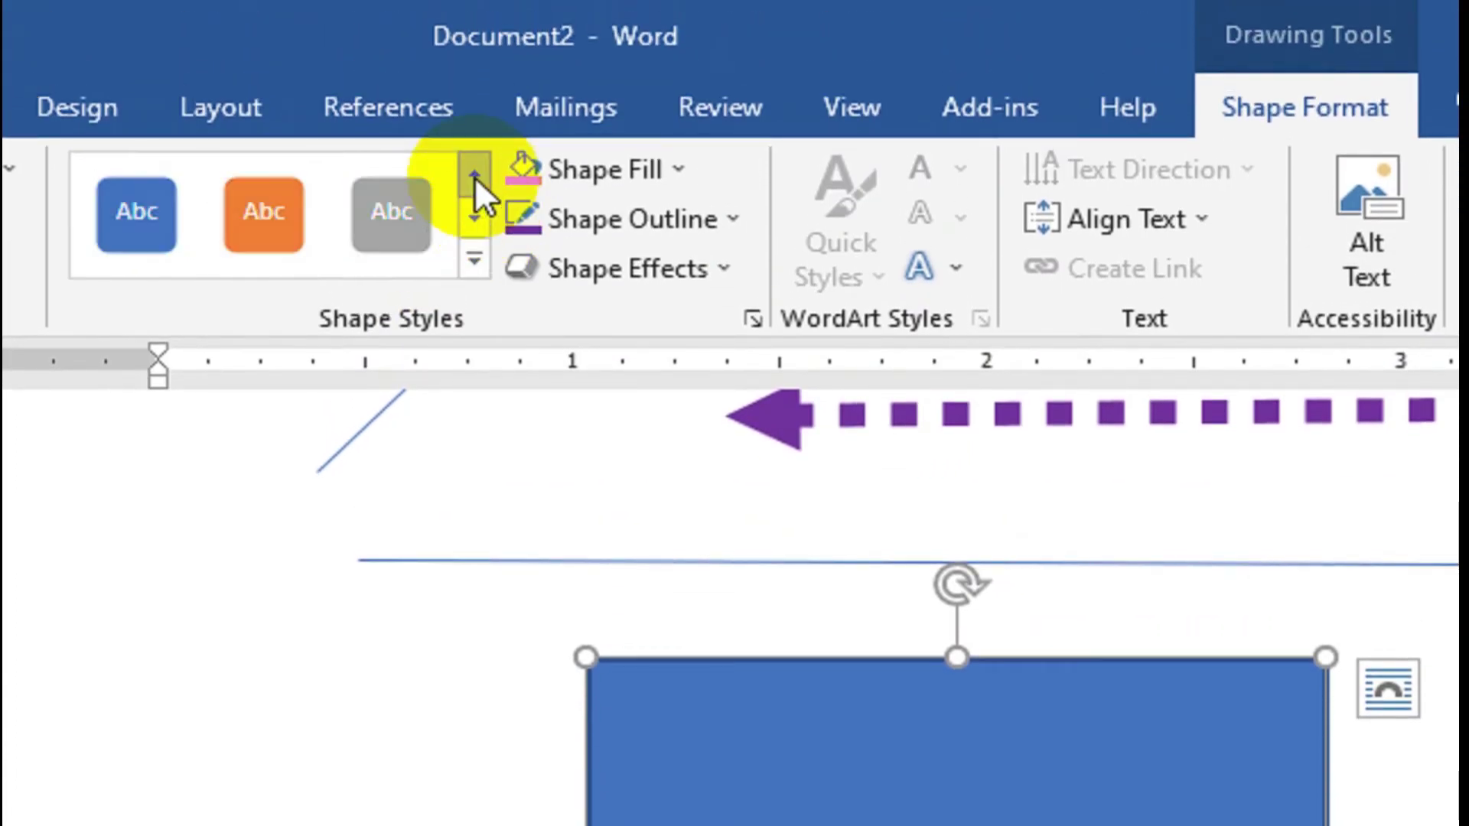
left_click(474, 260)
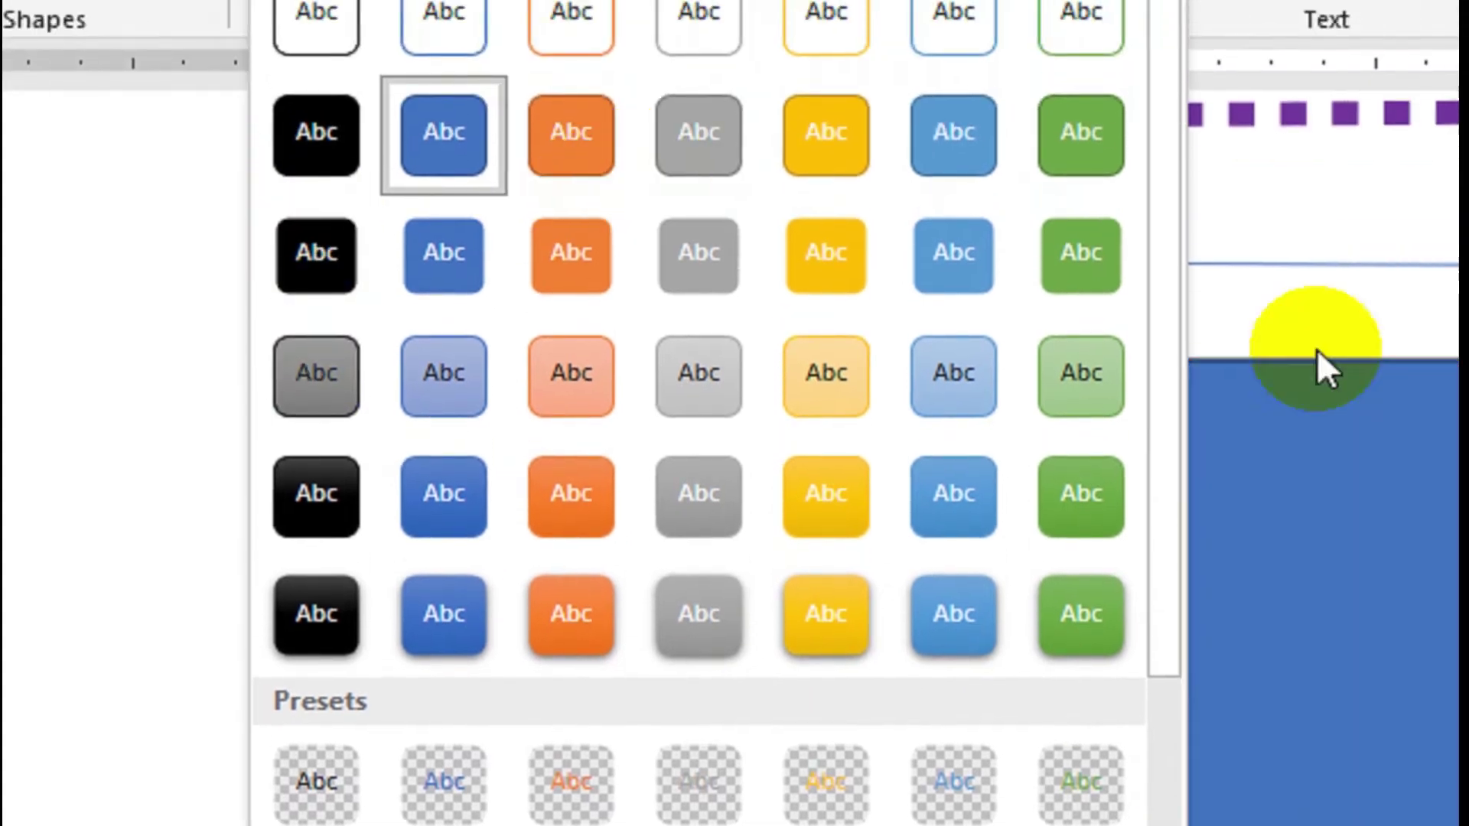
left_click(1176, 599)
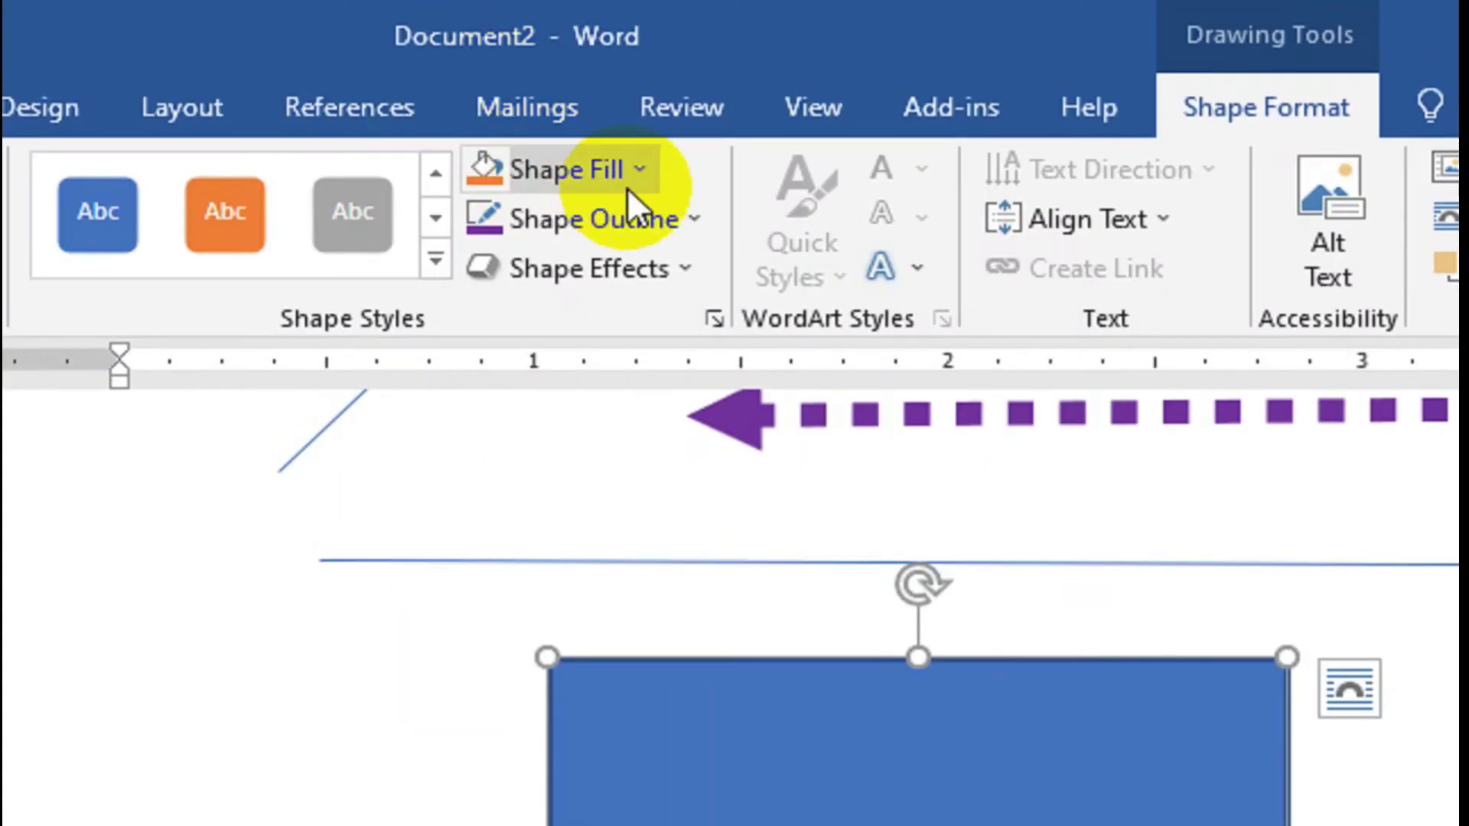
Step: Set the rectangle's Shape Fill to dark green, then close the shape style gallery unchanged
left_click(640, 170)
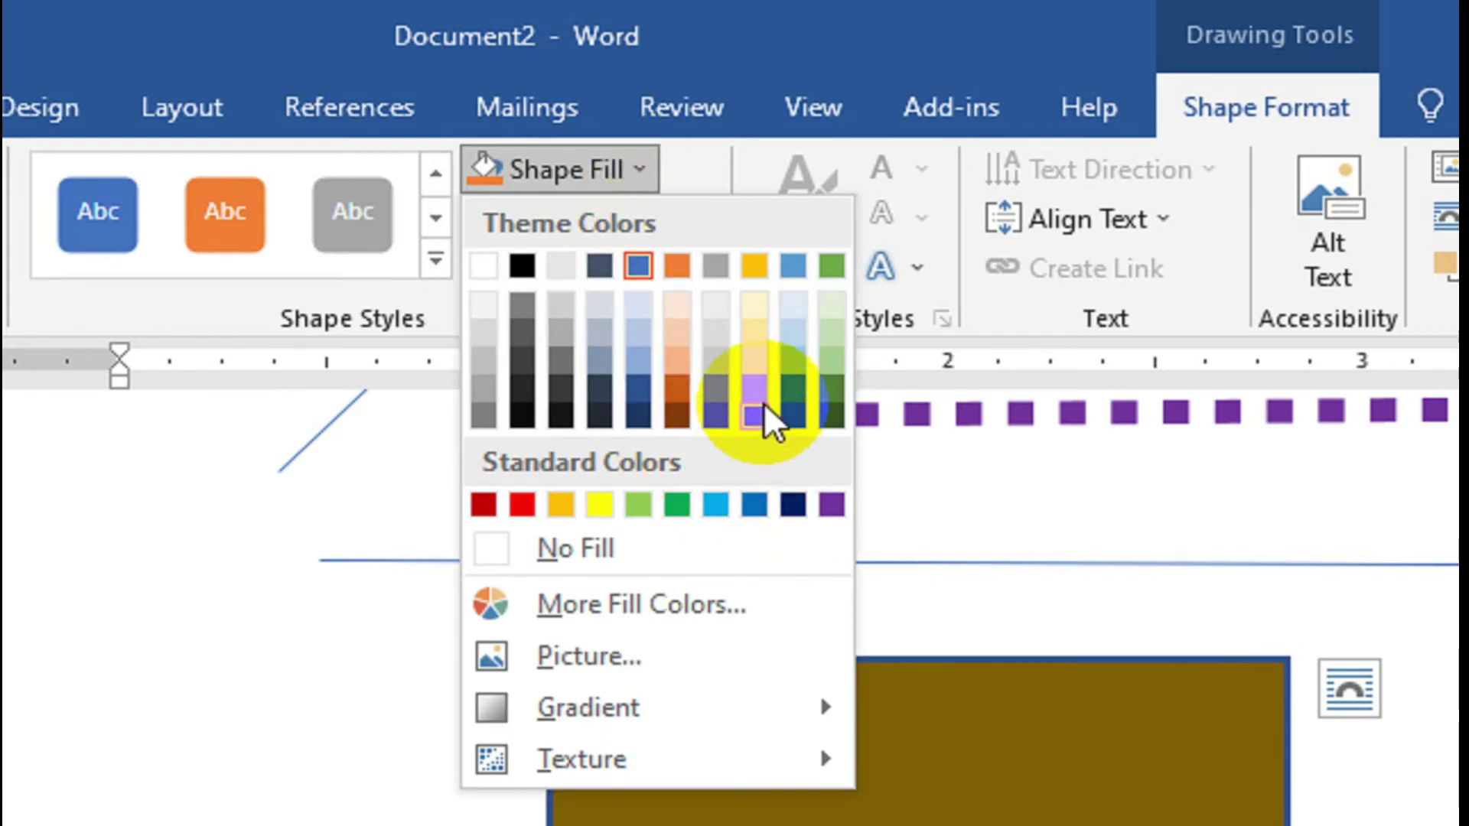
left_click(843, 381)
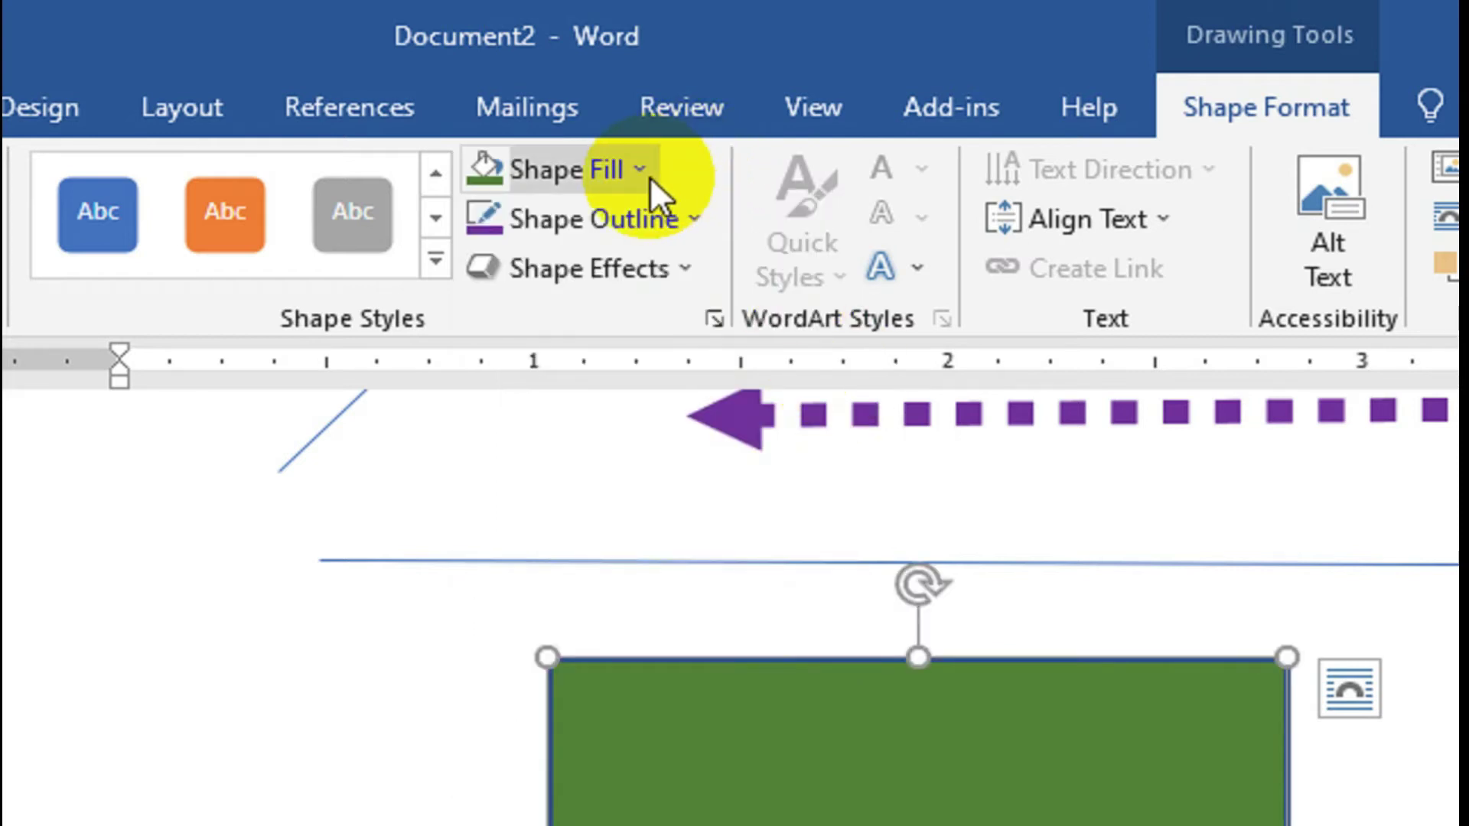
left_click(435, 260)
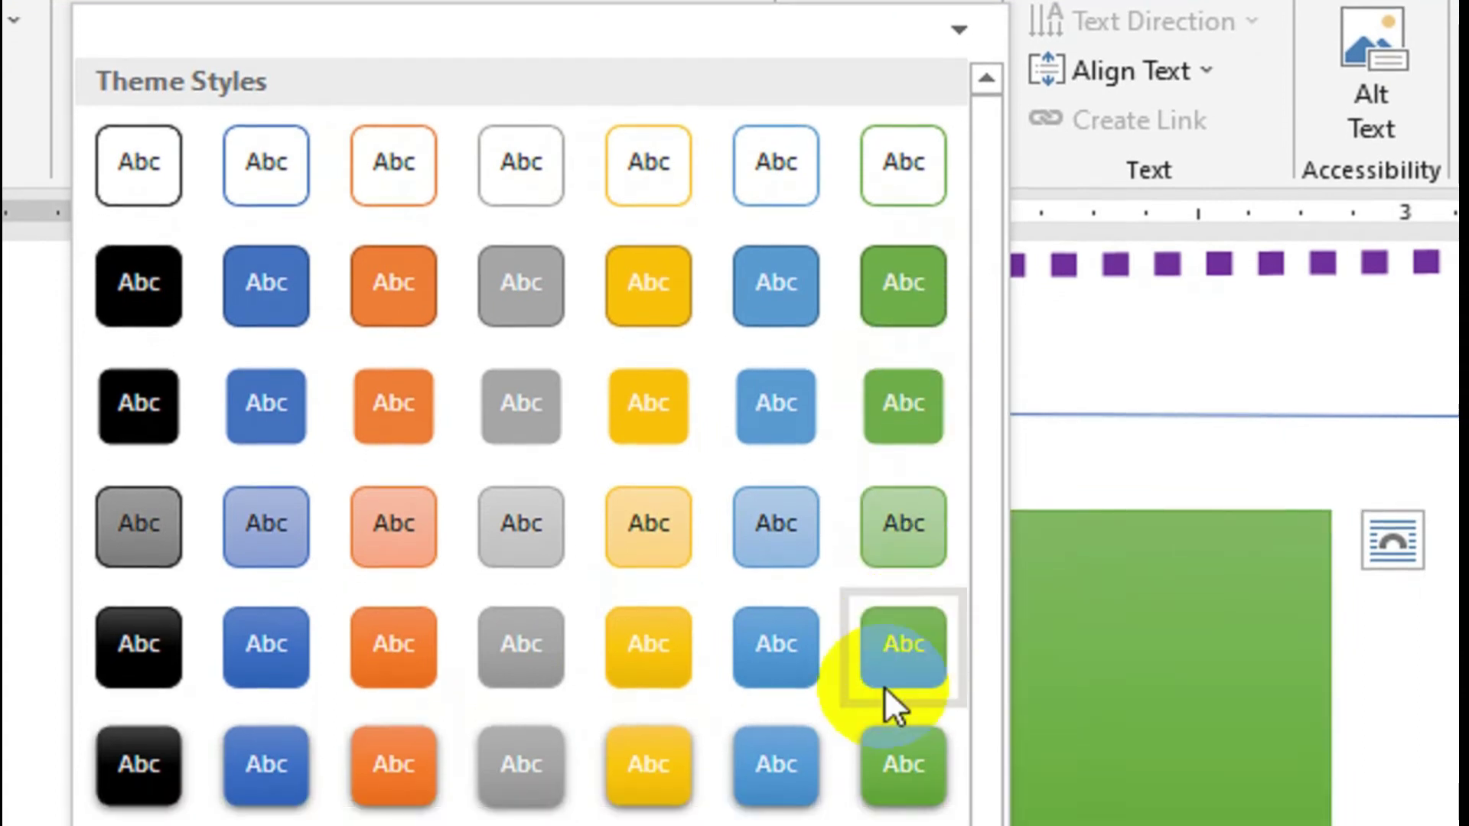
left_click(1087, 463)
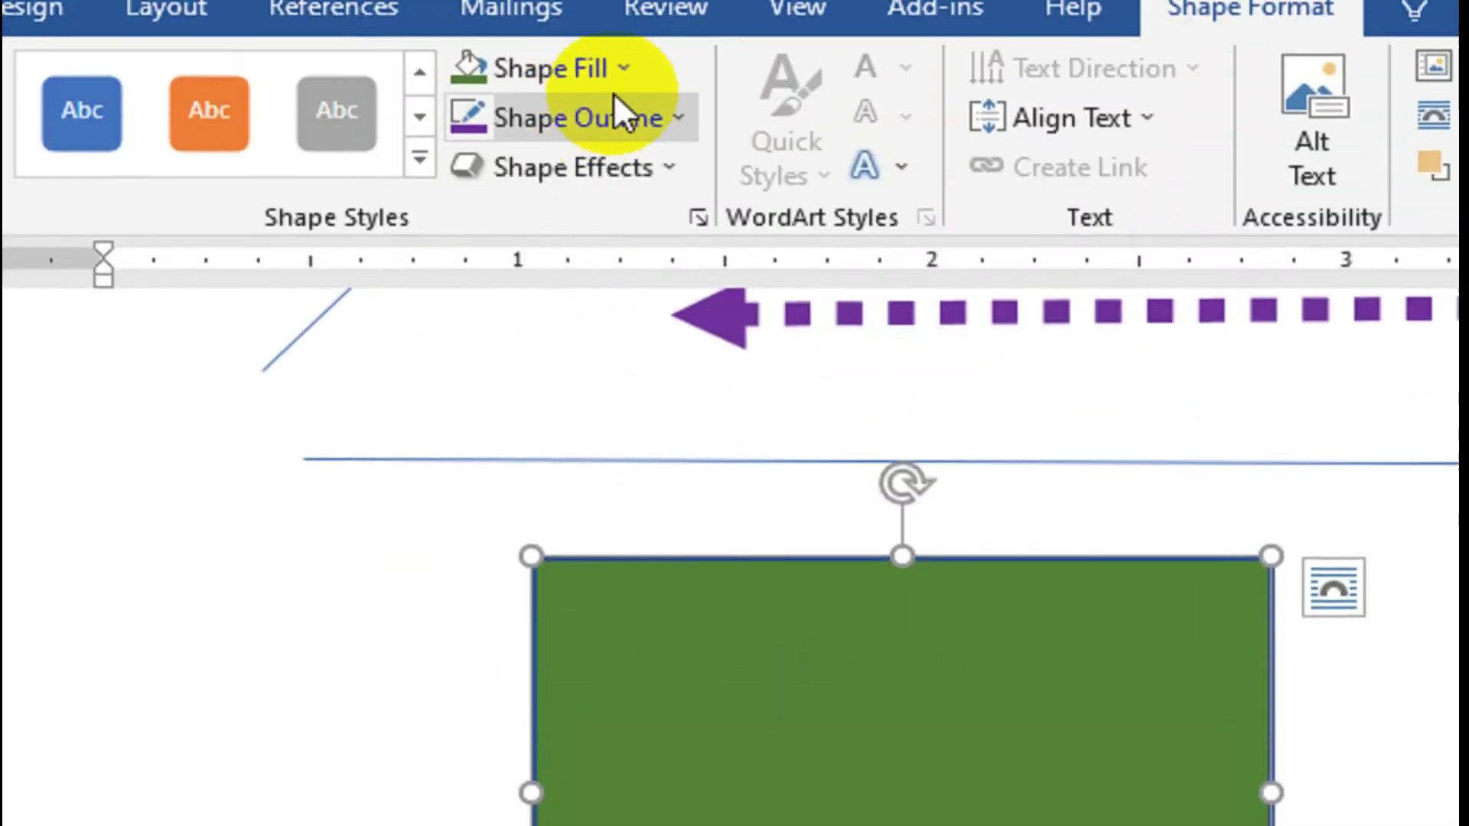
Step: Set Shape Outline to No Outline, then deselect and reselect the green rectangle
left_click(661, 188)
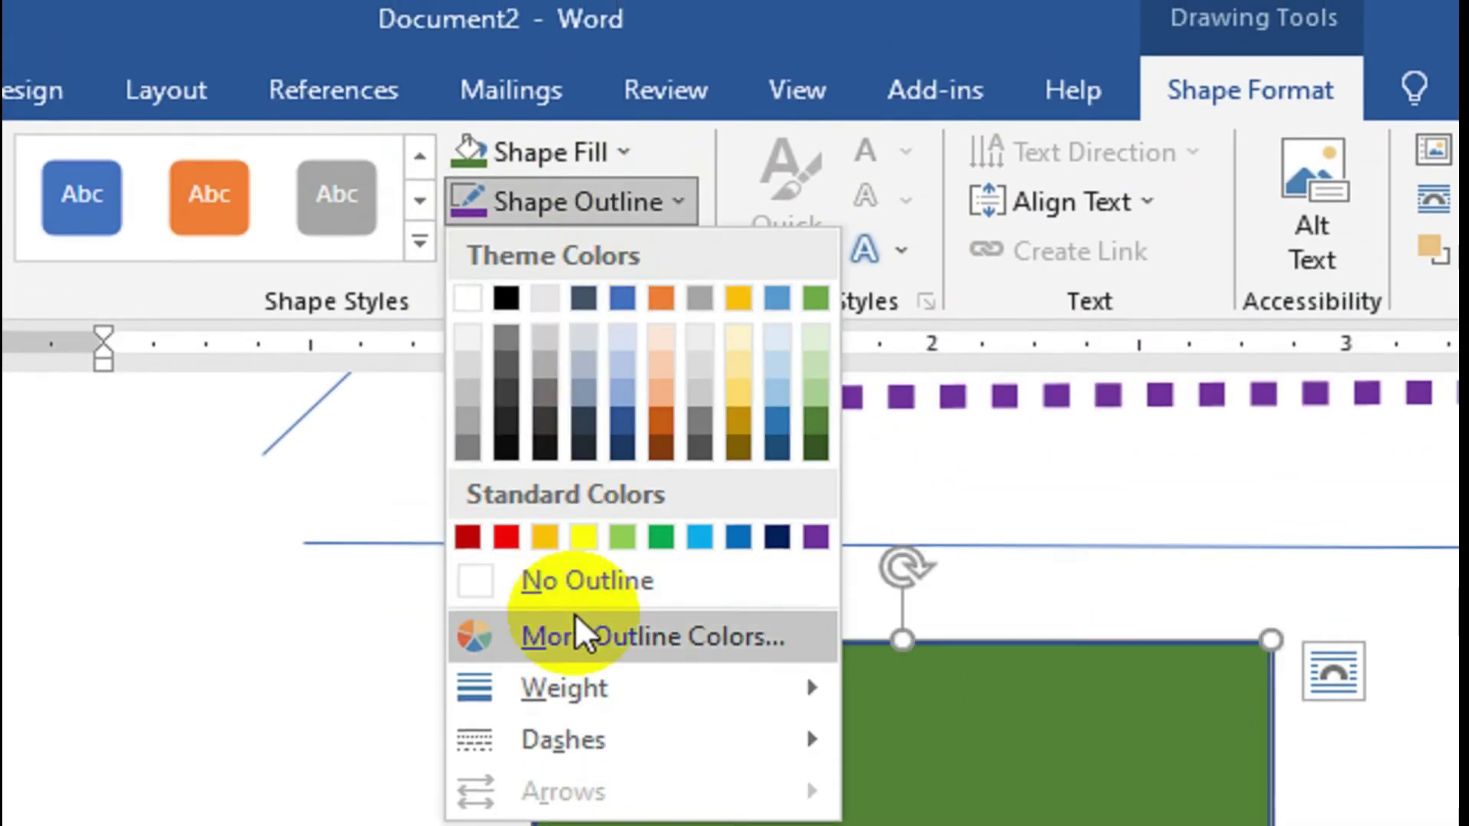
left_click(584, 583)
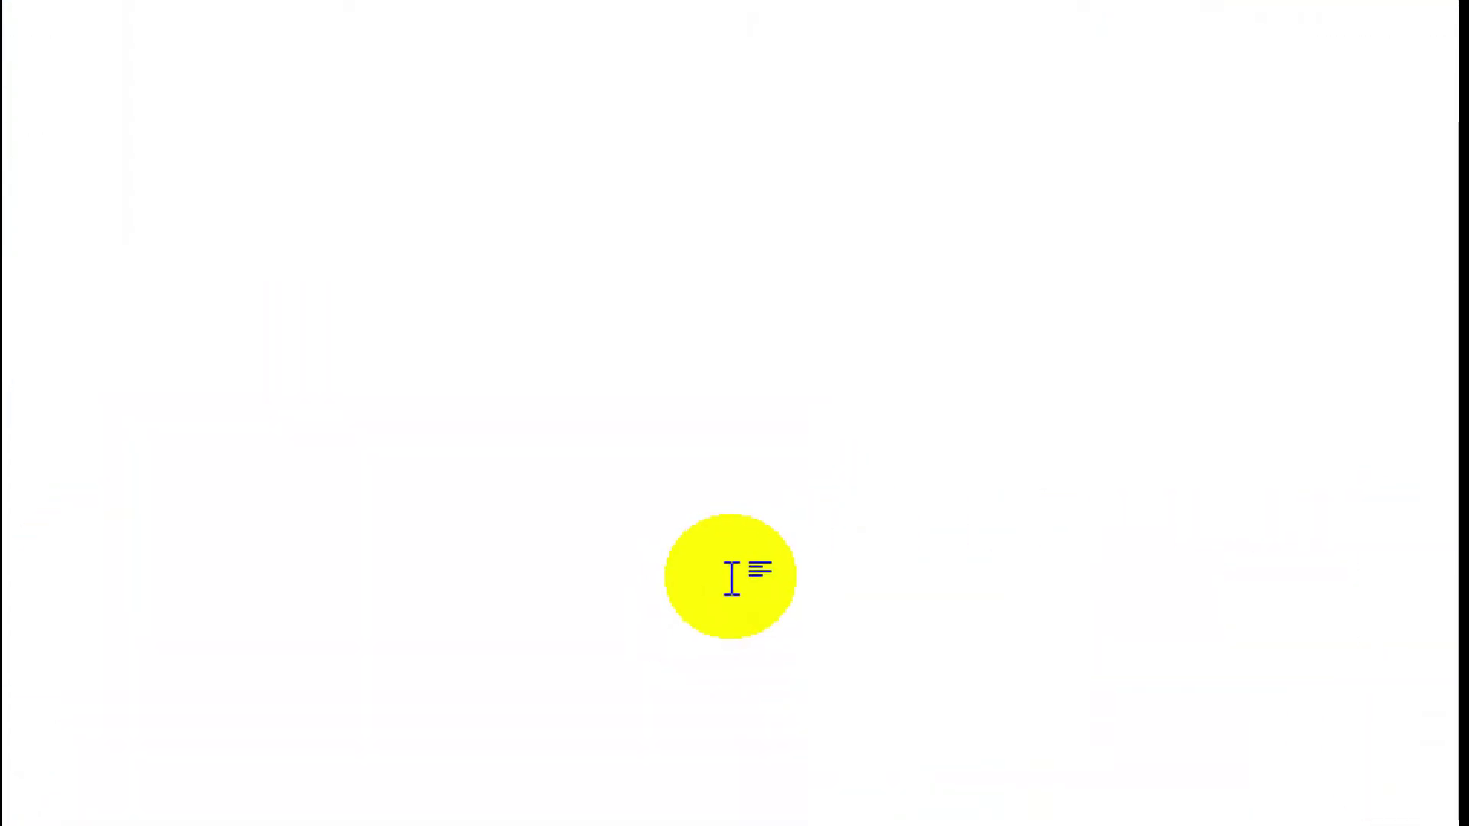
left_click(272, 237)
left_click(681, 354)
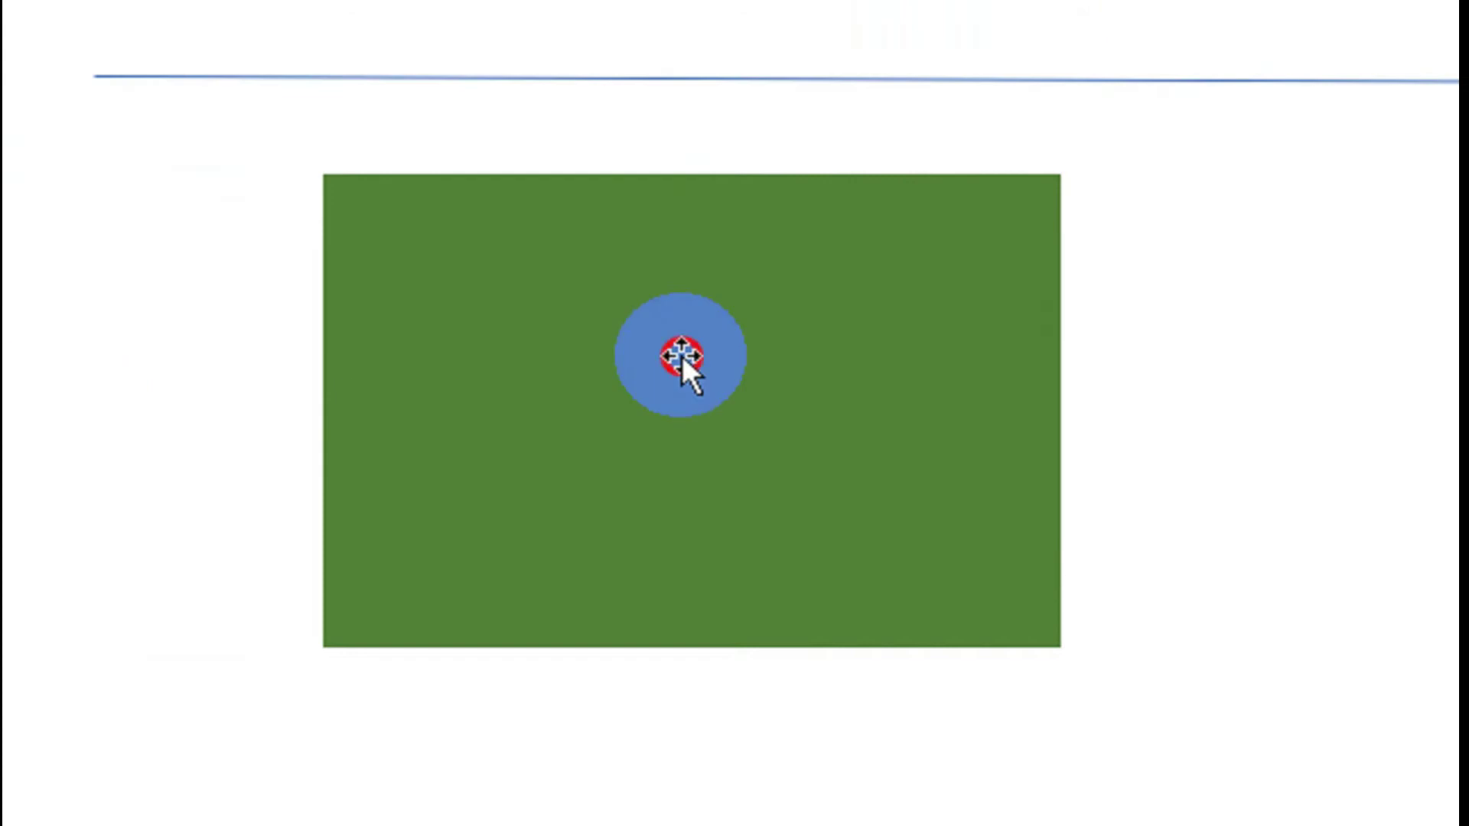
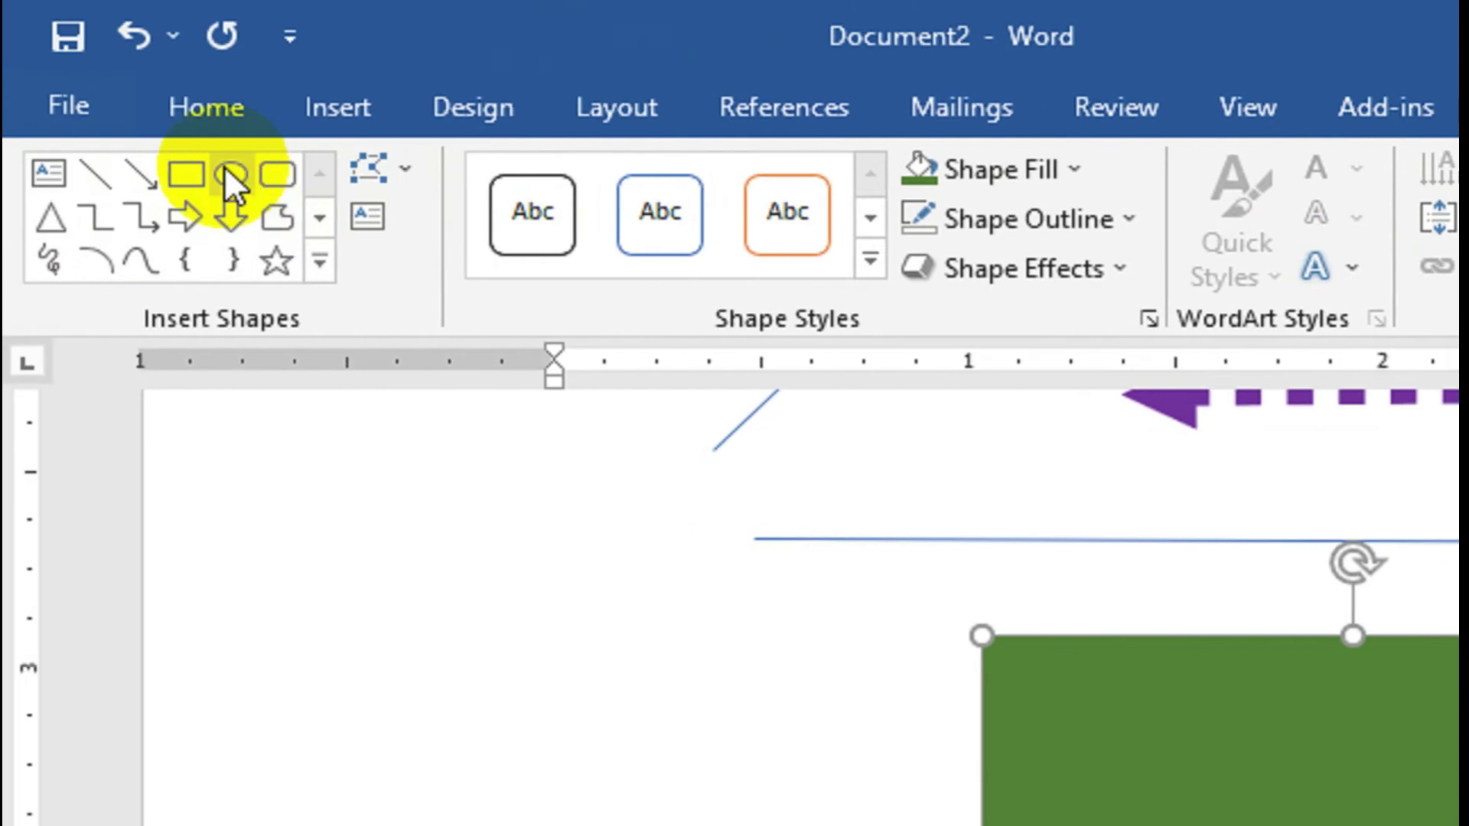
Step: Pick the Oval shape and drag out an ellipse across the centre of the green flag
left_click(229, 184)
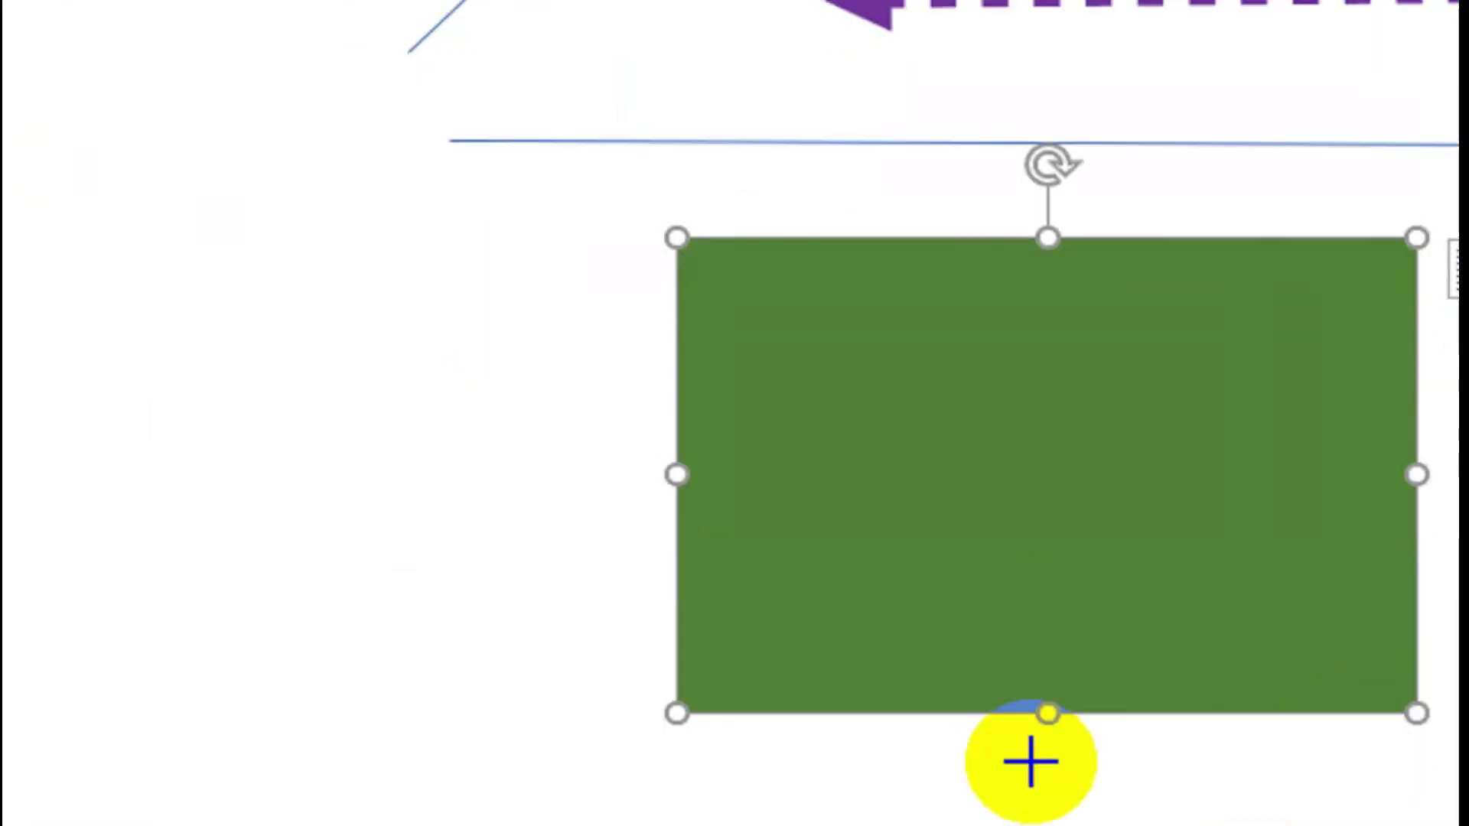
left_click(954, 383)
left_click_drag(954, 383, 910, 328)
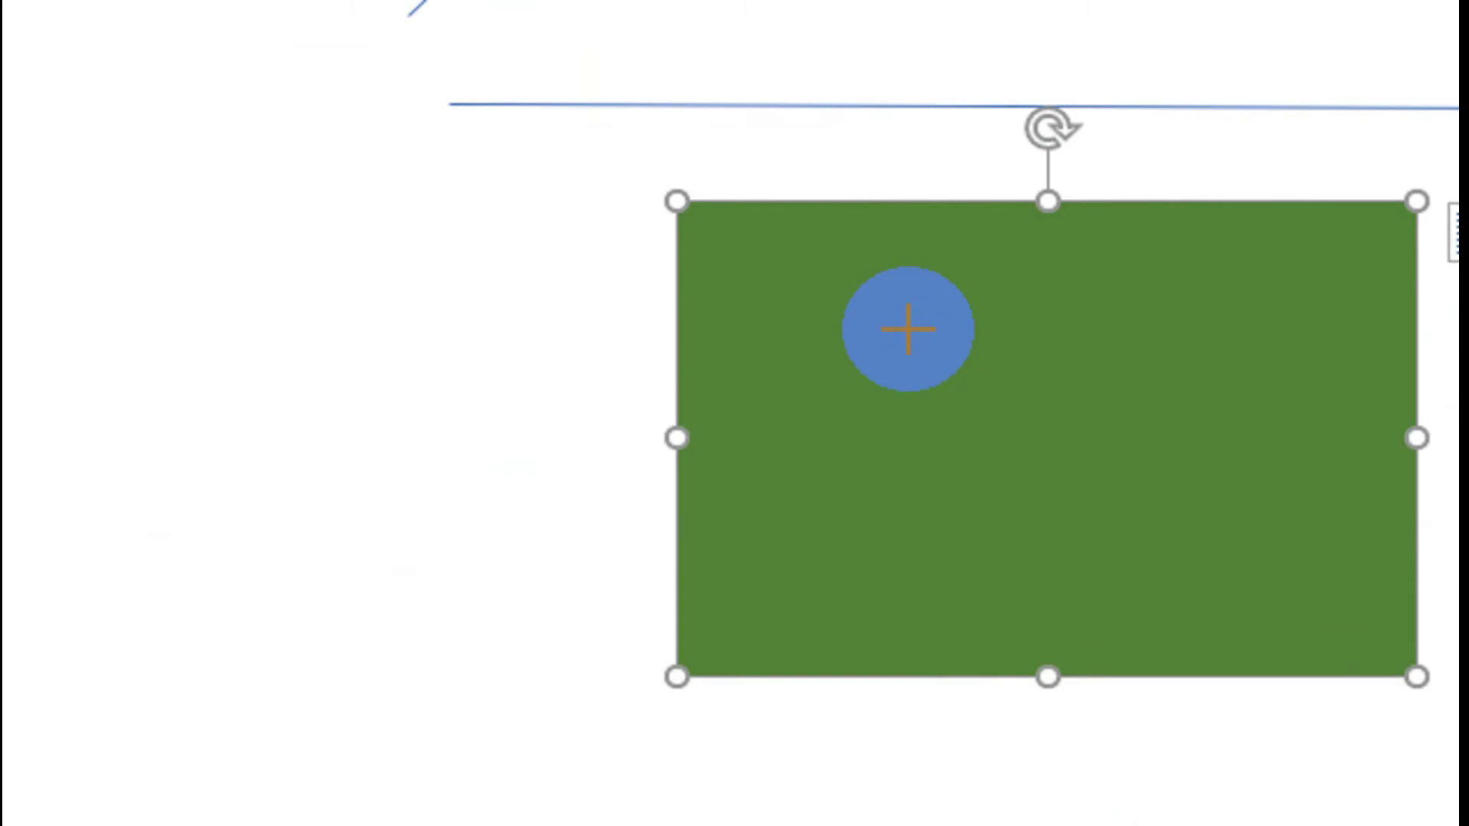
left_click_drag(908, 329, 1095, 568)
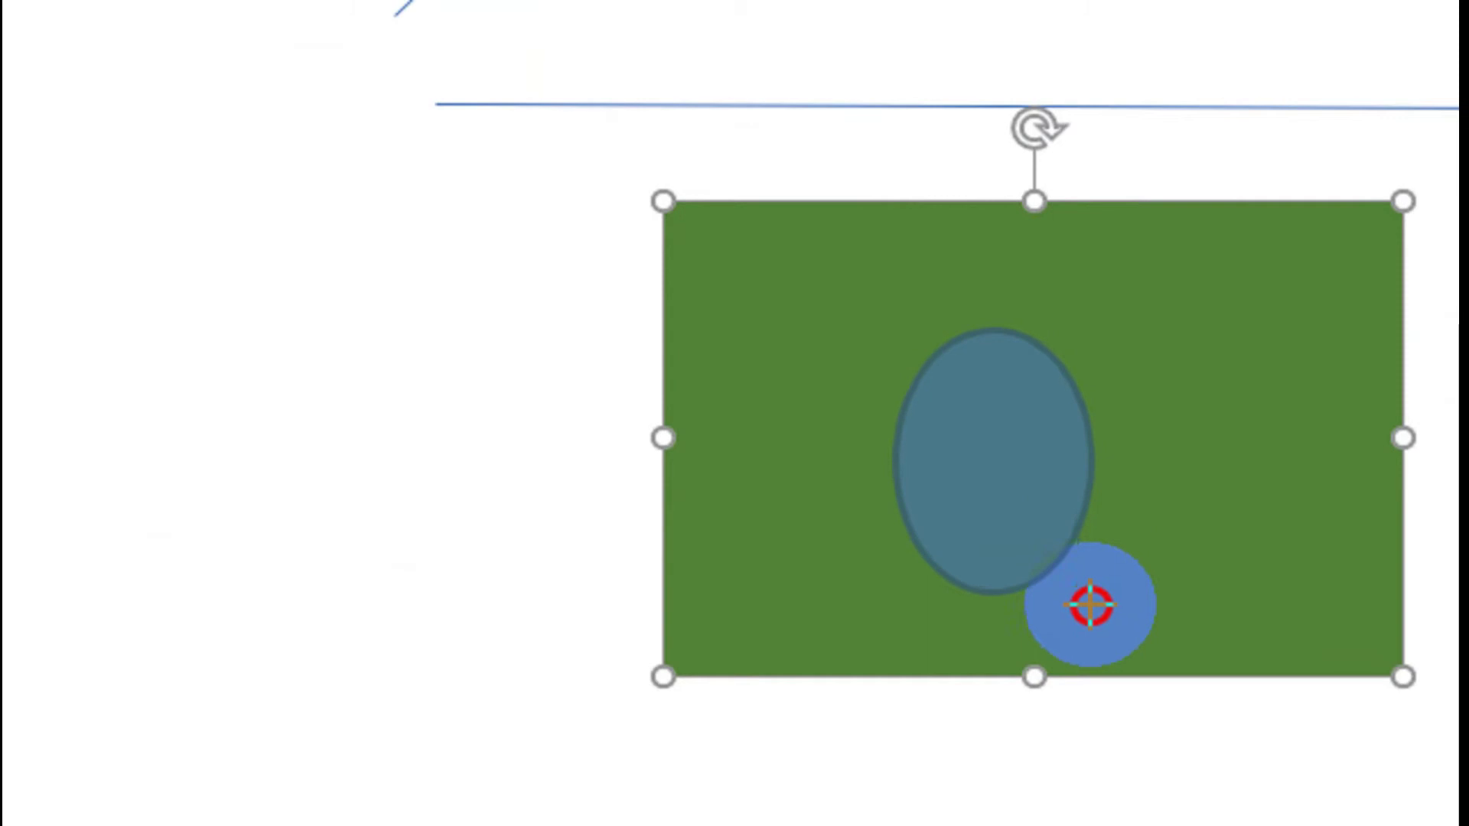
mouse_move(1095, 567)
left_mouse_down()
mouse_move(1165, 556)
mouse_move(1073, 588)
left_mouse_up()
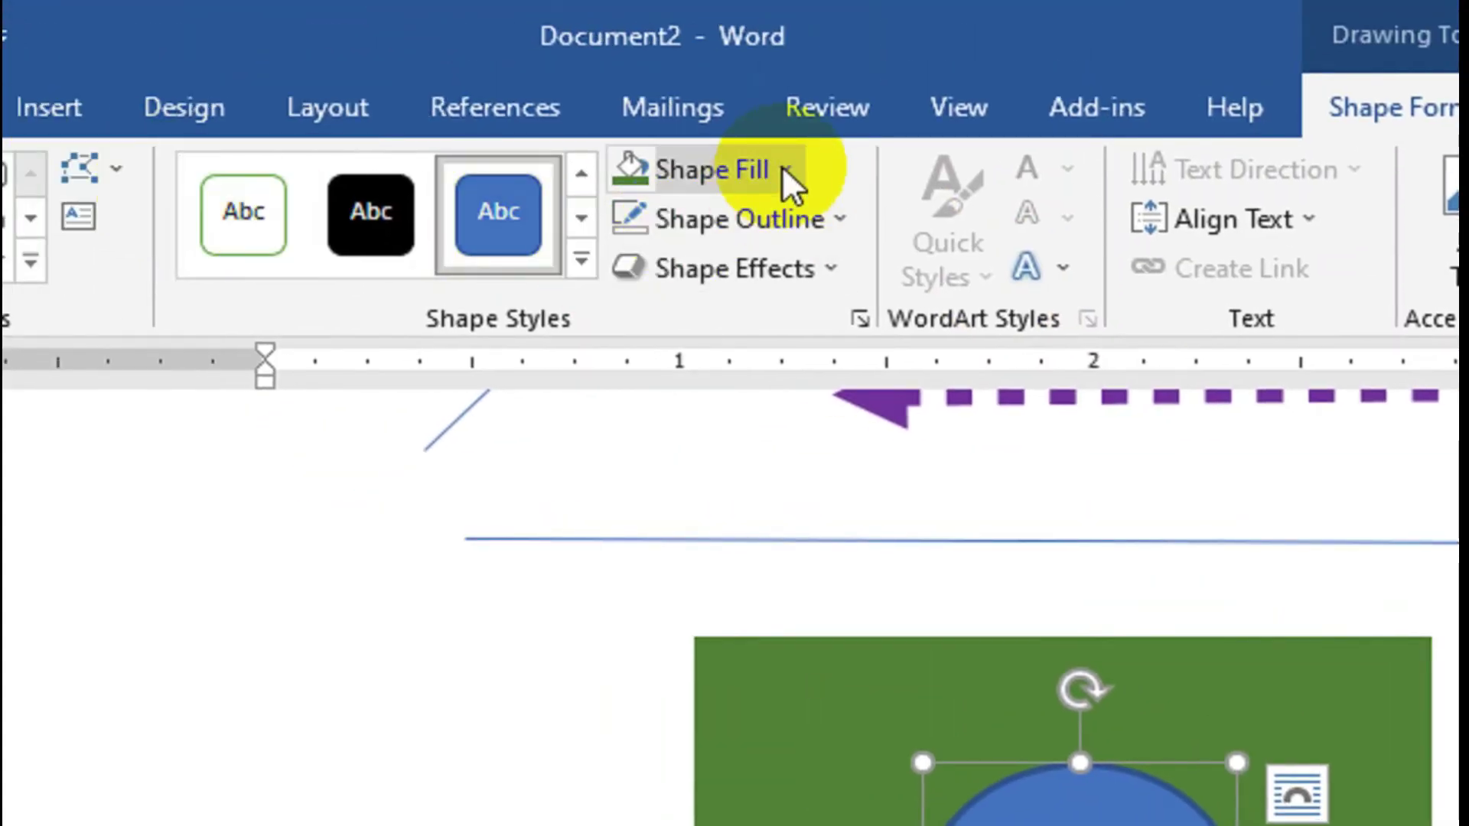
Step: Give the oval a solid Red fill and No Outline, then reselect the red oval
left_click(782, 165)
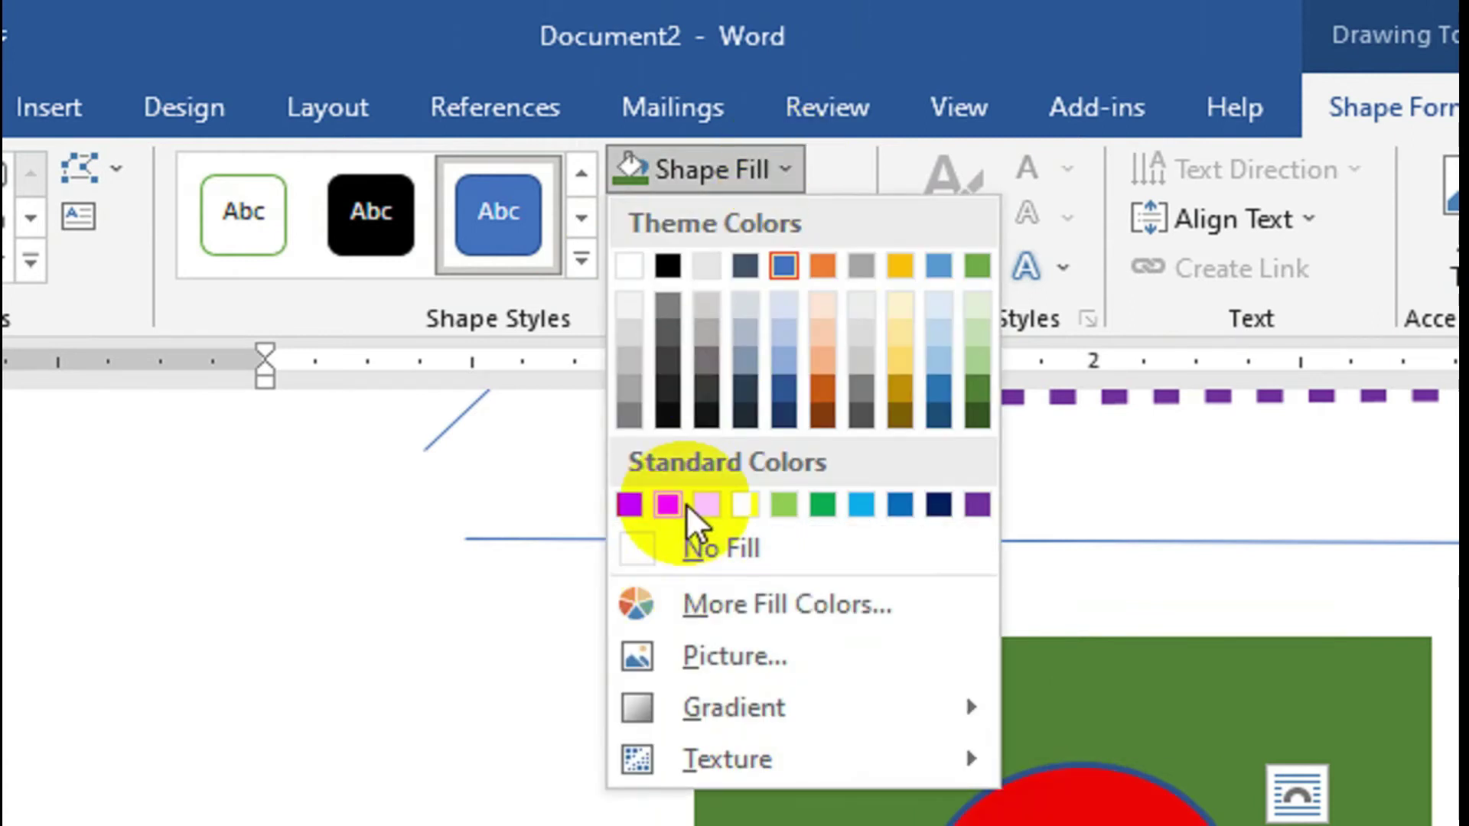
left_click(679, 505)
left_click(797, 226)
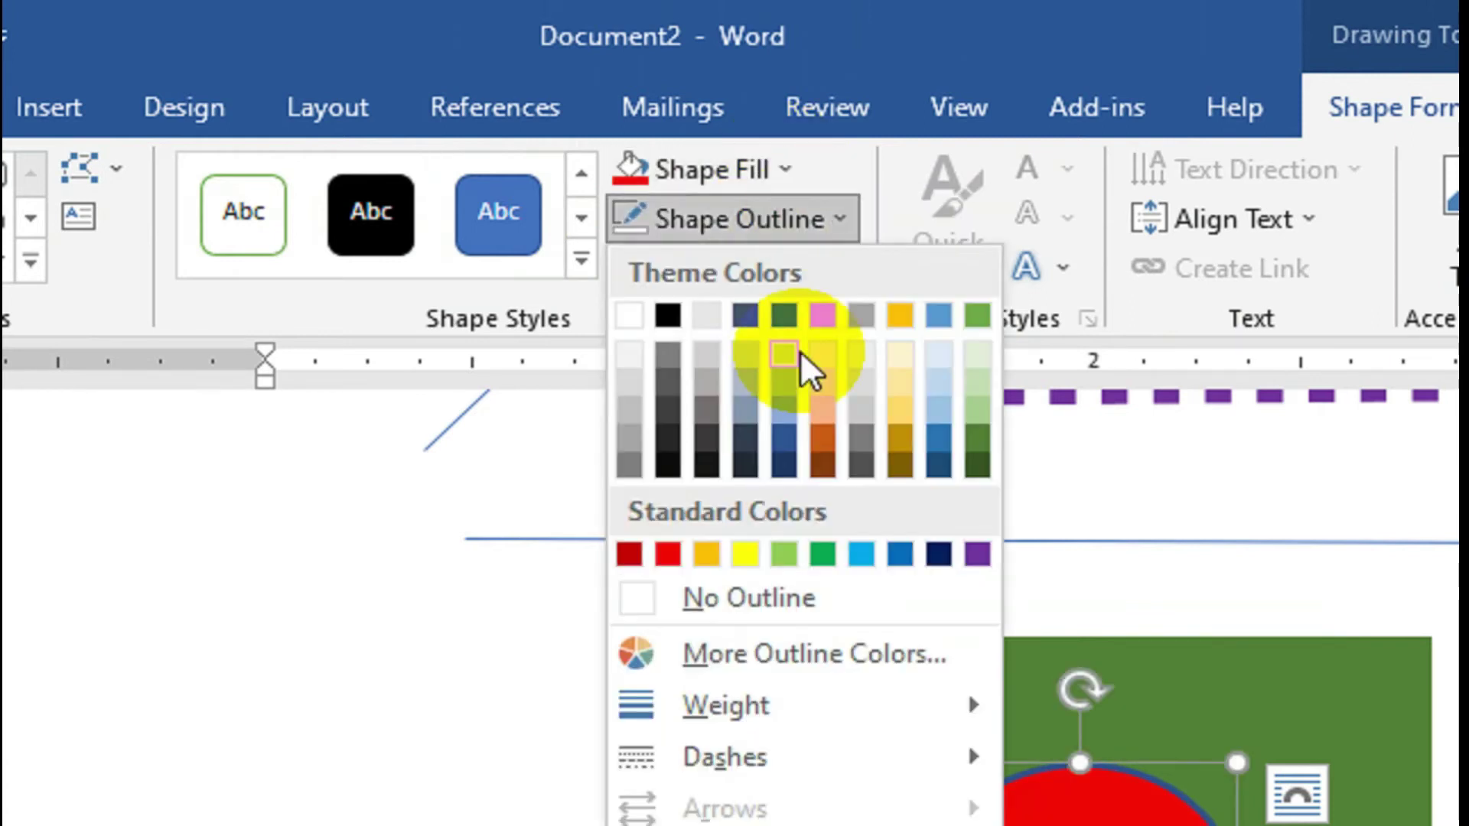
left_click(783, 598)
mouse_move(803, 761)
left_mouse_down()
mouse_move(1144, 543)
mouse_move(910, 513)
left_mouse_up()
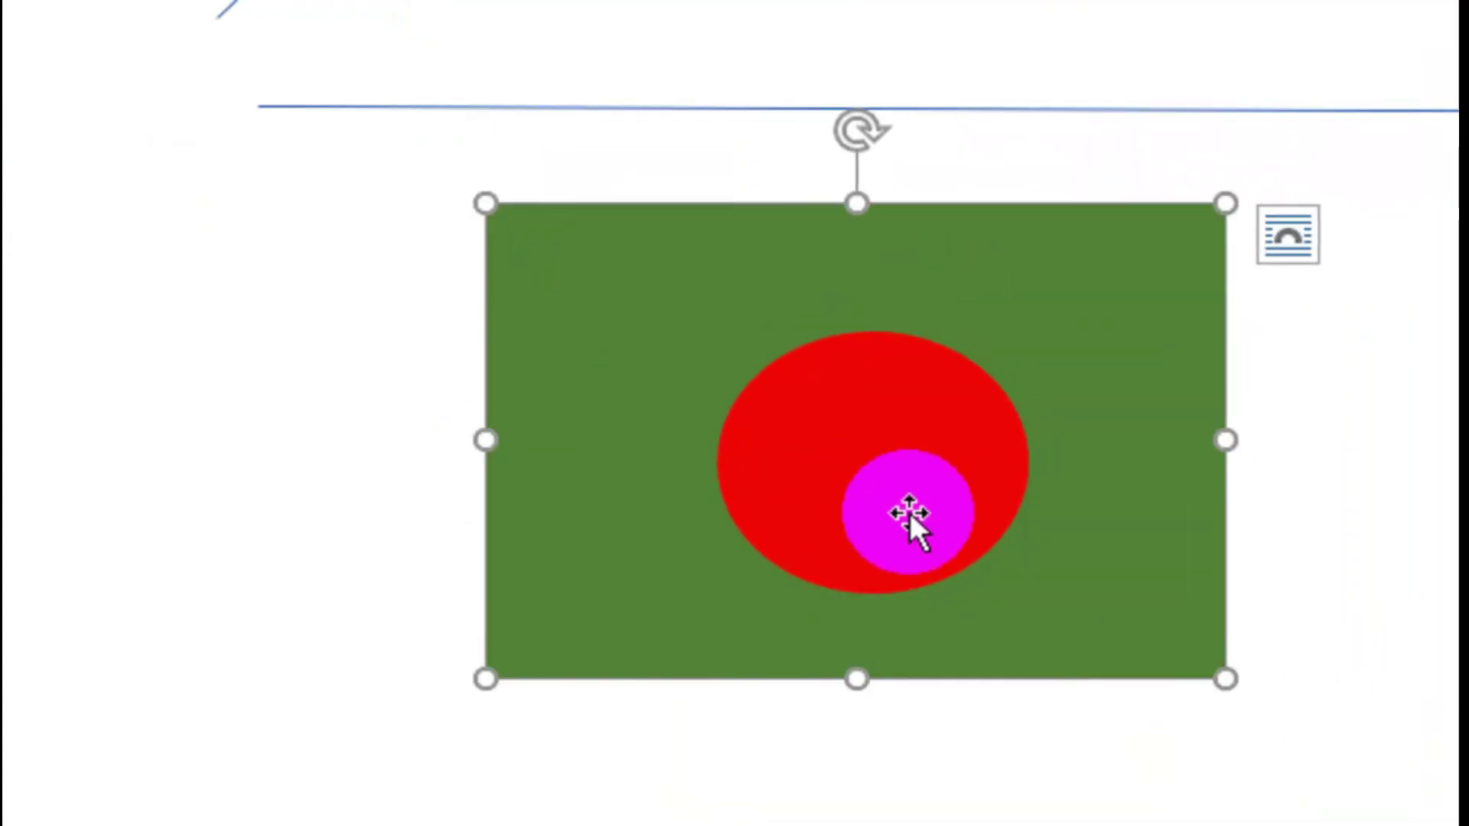
mouse_move(910, 513)
left_mouse_down()
mouse_move(803, 426)
mouse_move(968, 394)
left_mouse_up()
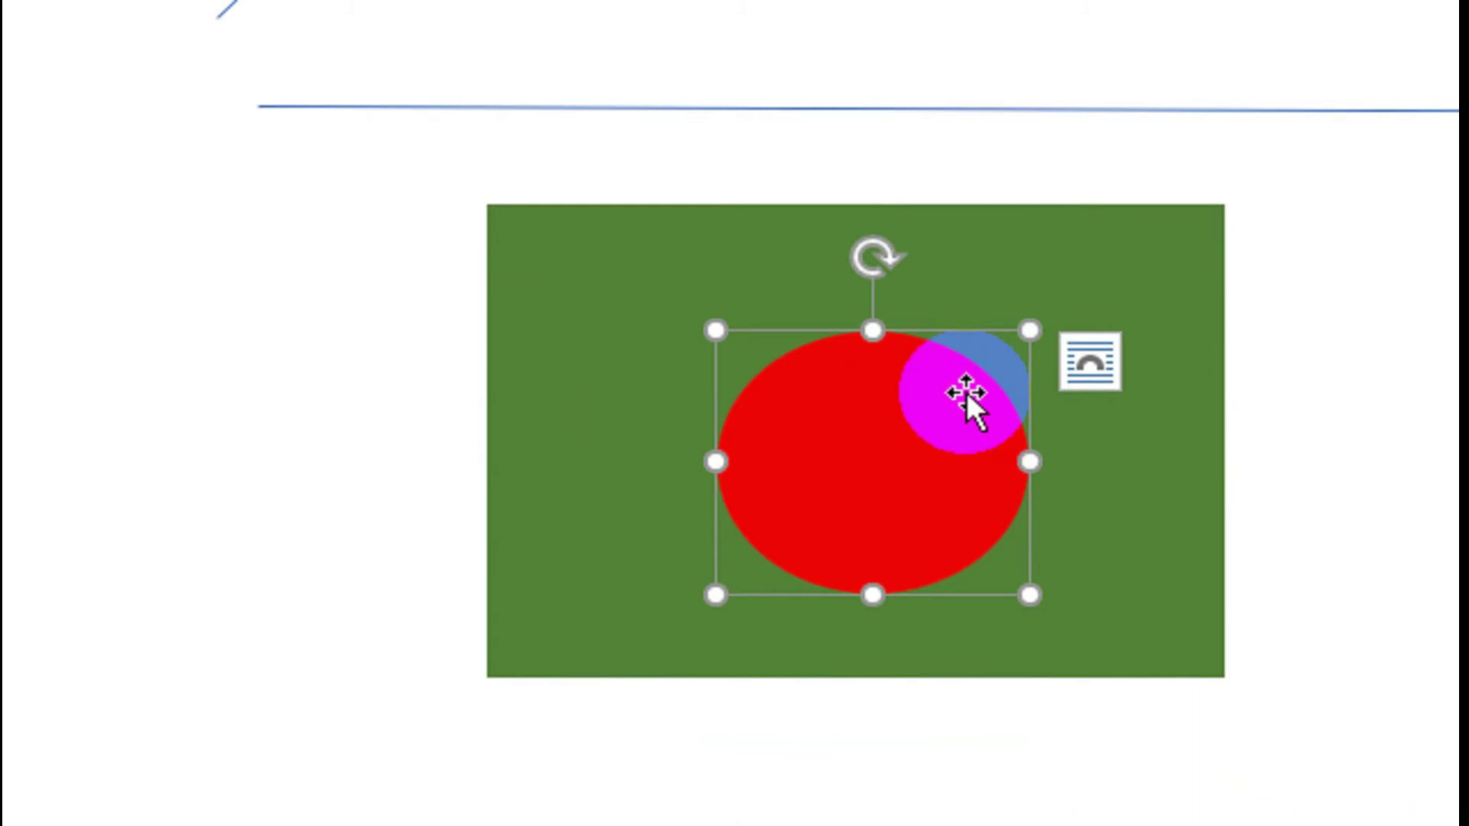
mouse_move(967, 394)
left_mouse_down()
mouse_move(947, 347)
mouse_move(820, 279)
left_mouse_up()
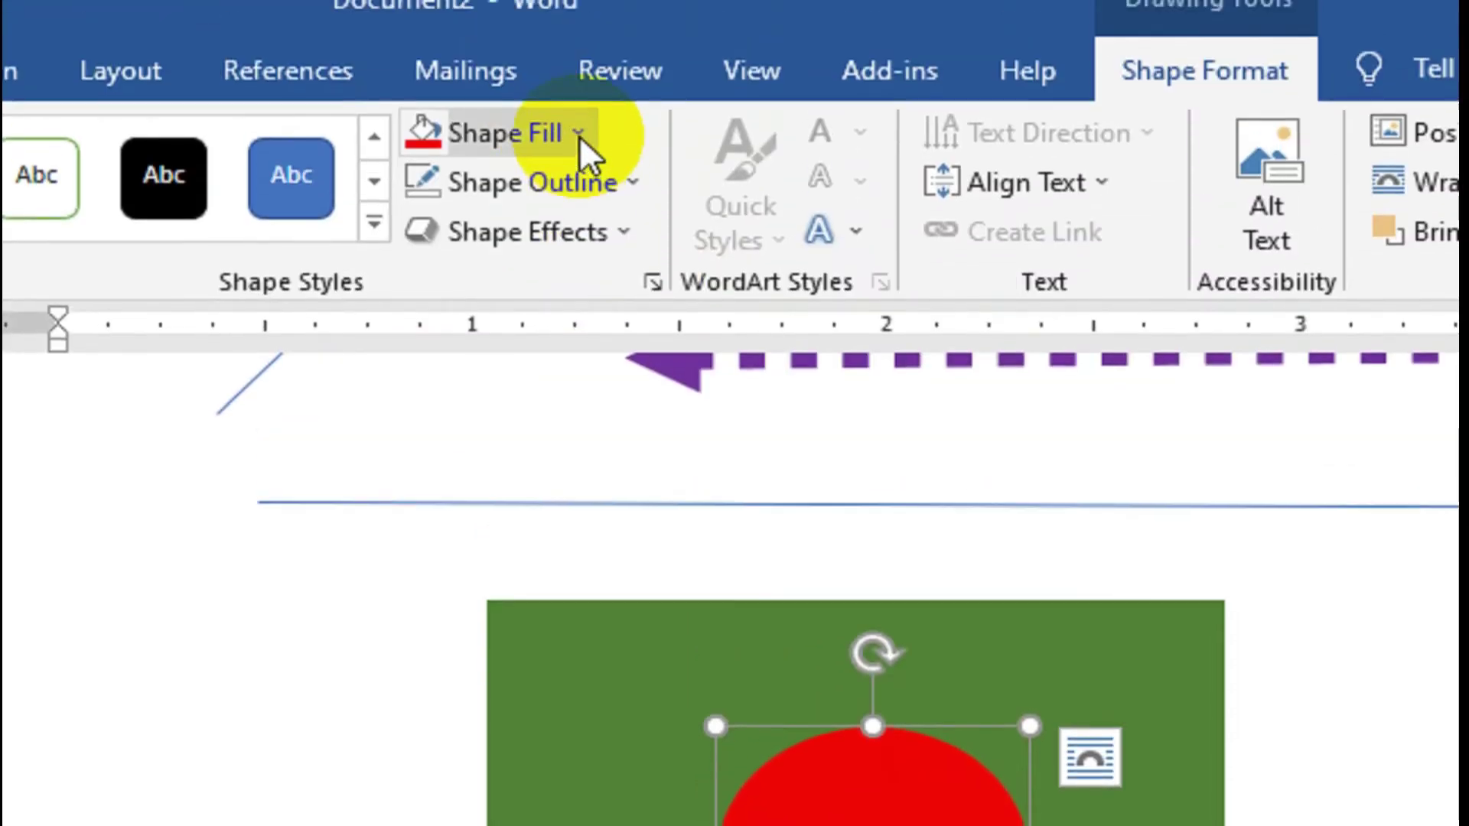
Step: Fill the oval with the picture love-lost.jpeg from the Desktop > Audio folder
left_click(577, 167)
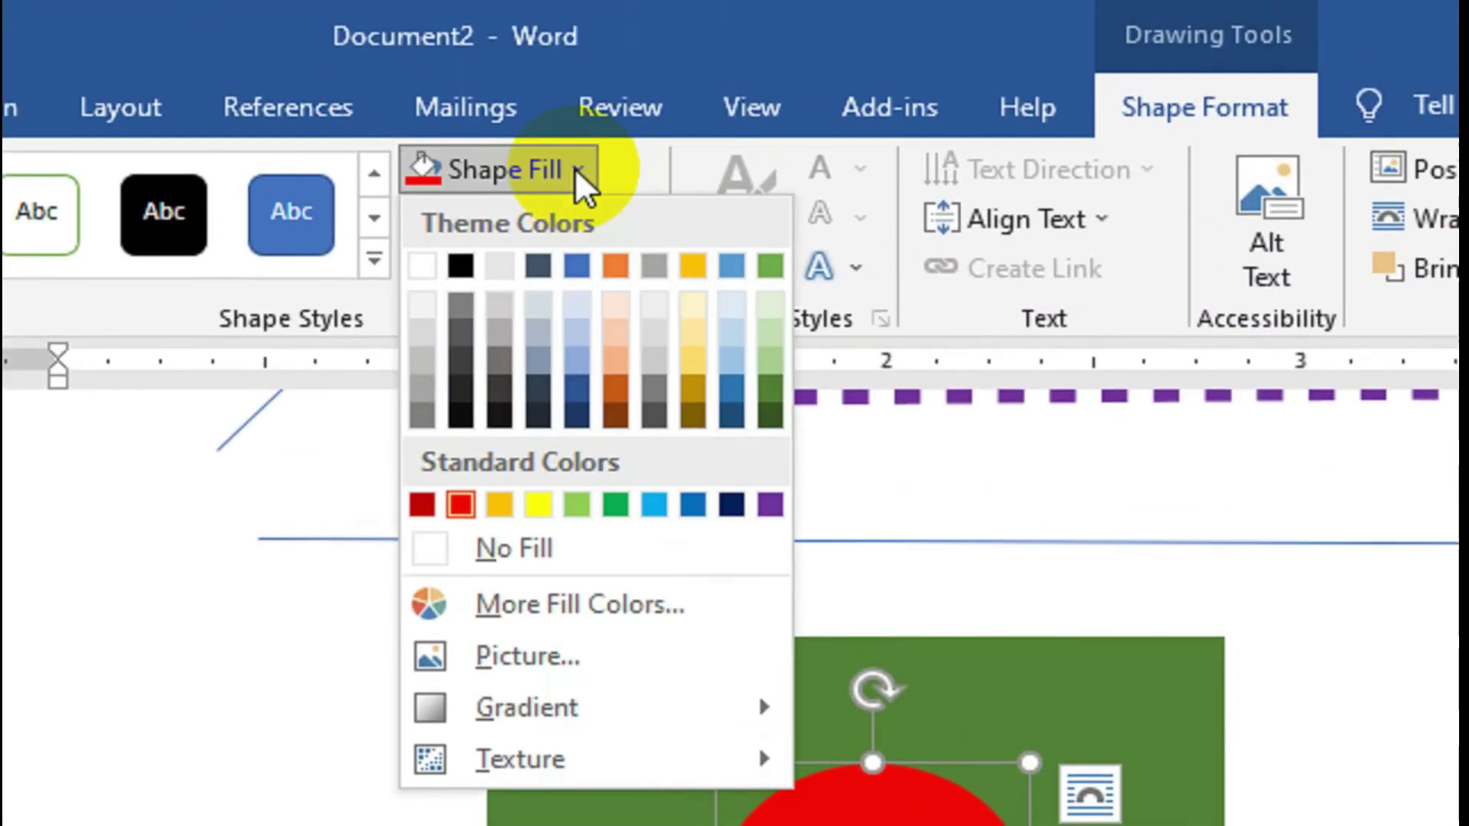
left_click(568, 639)
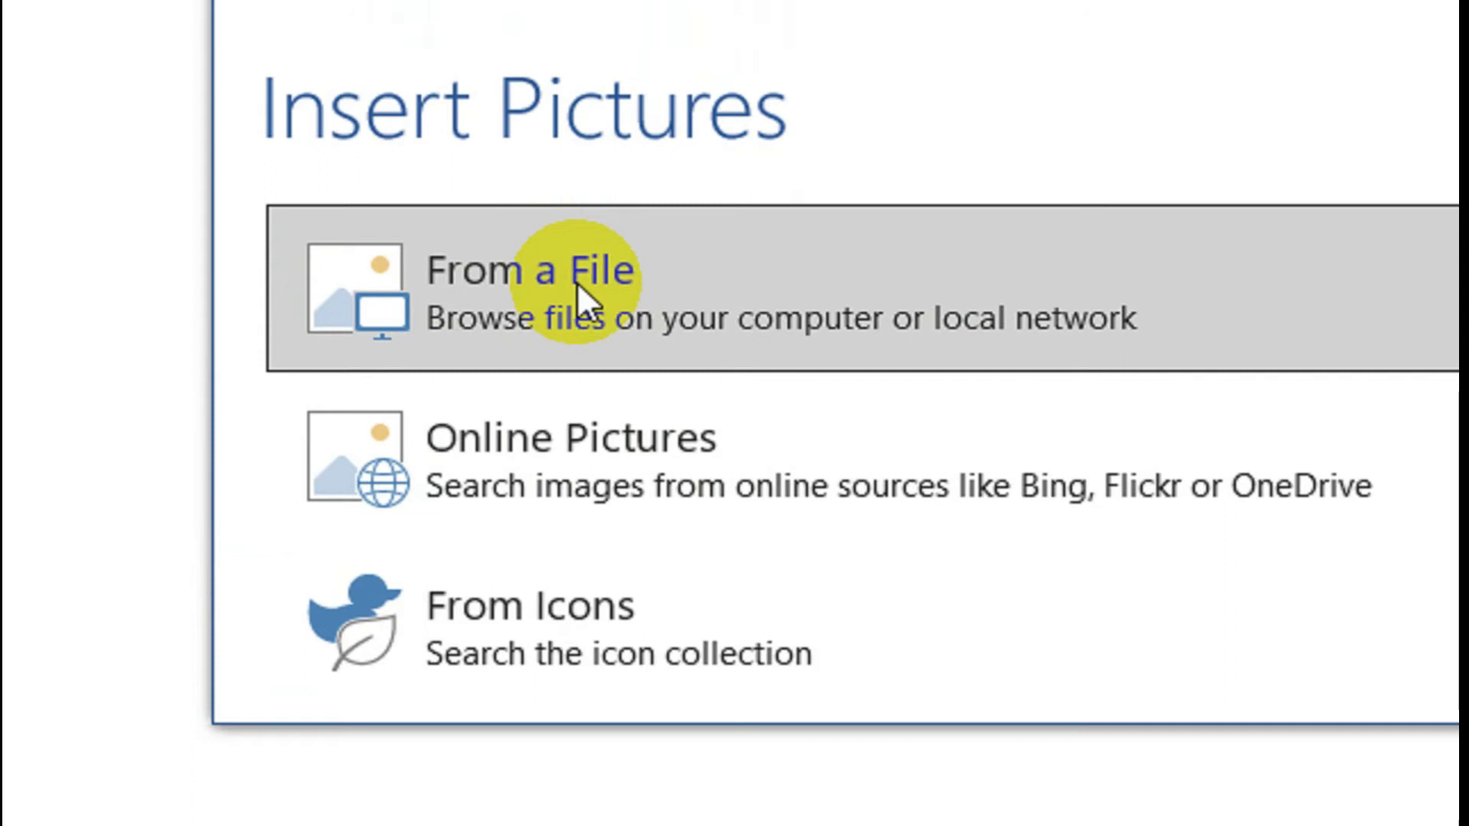
left_click(577, 282)
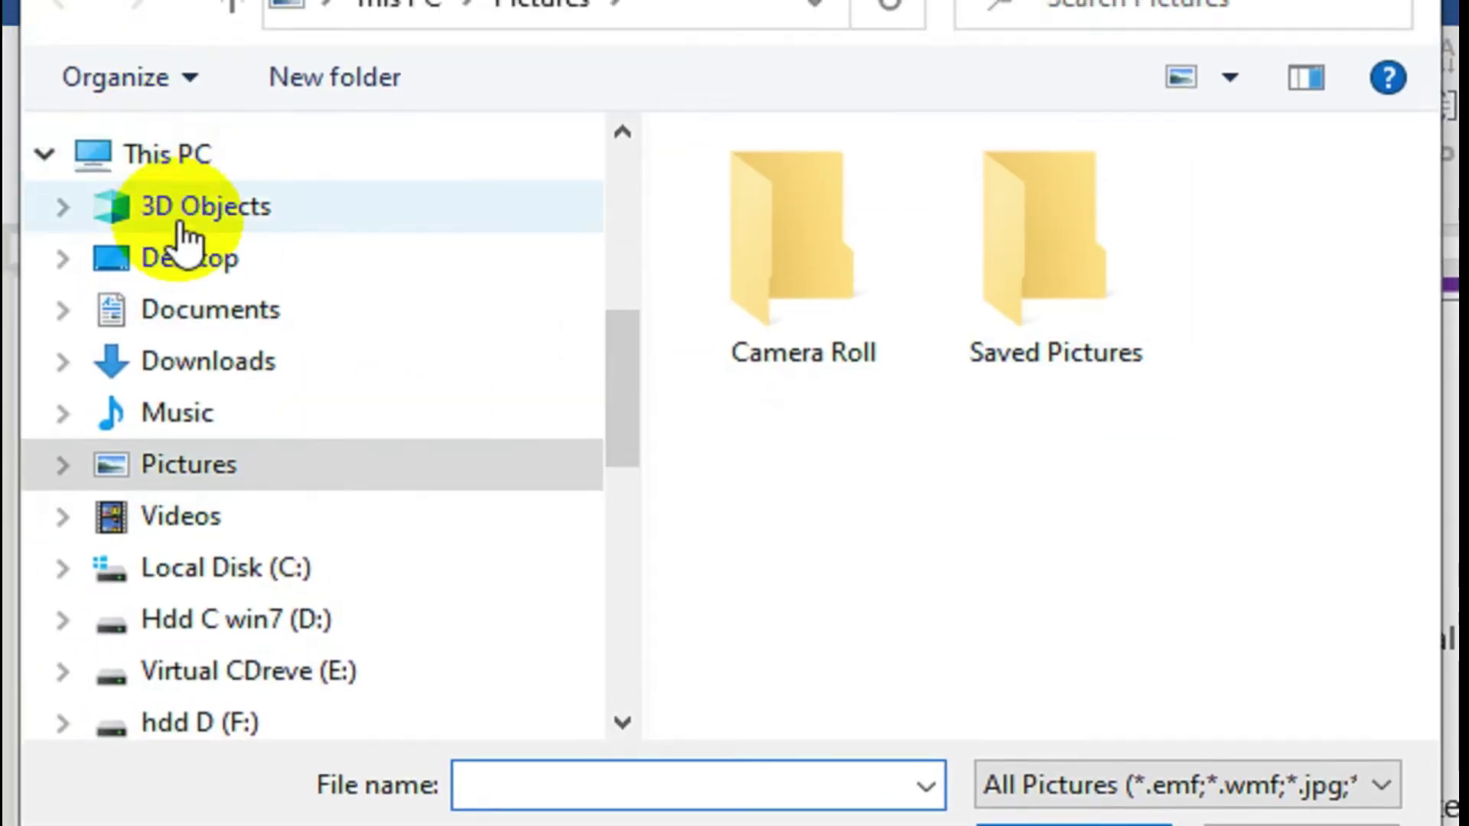
left_click(193, 259)
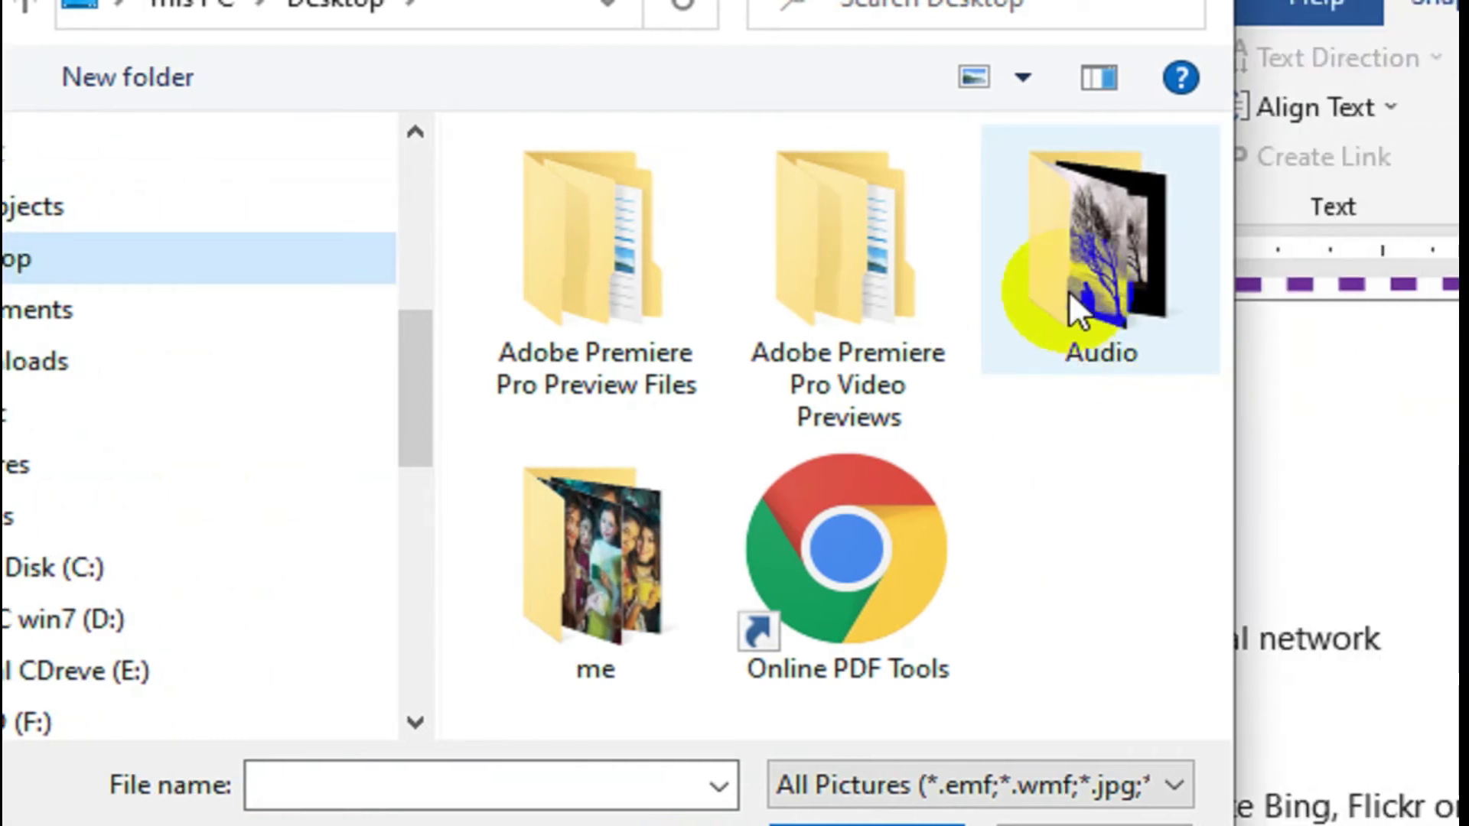
double_click(1276, 290)
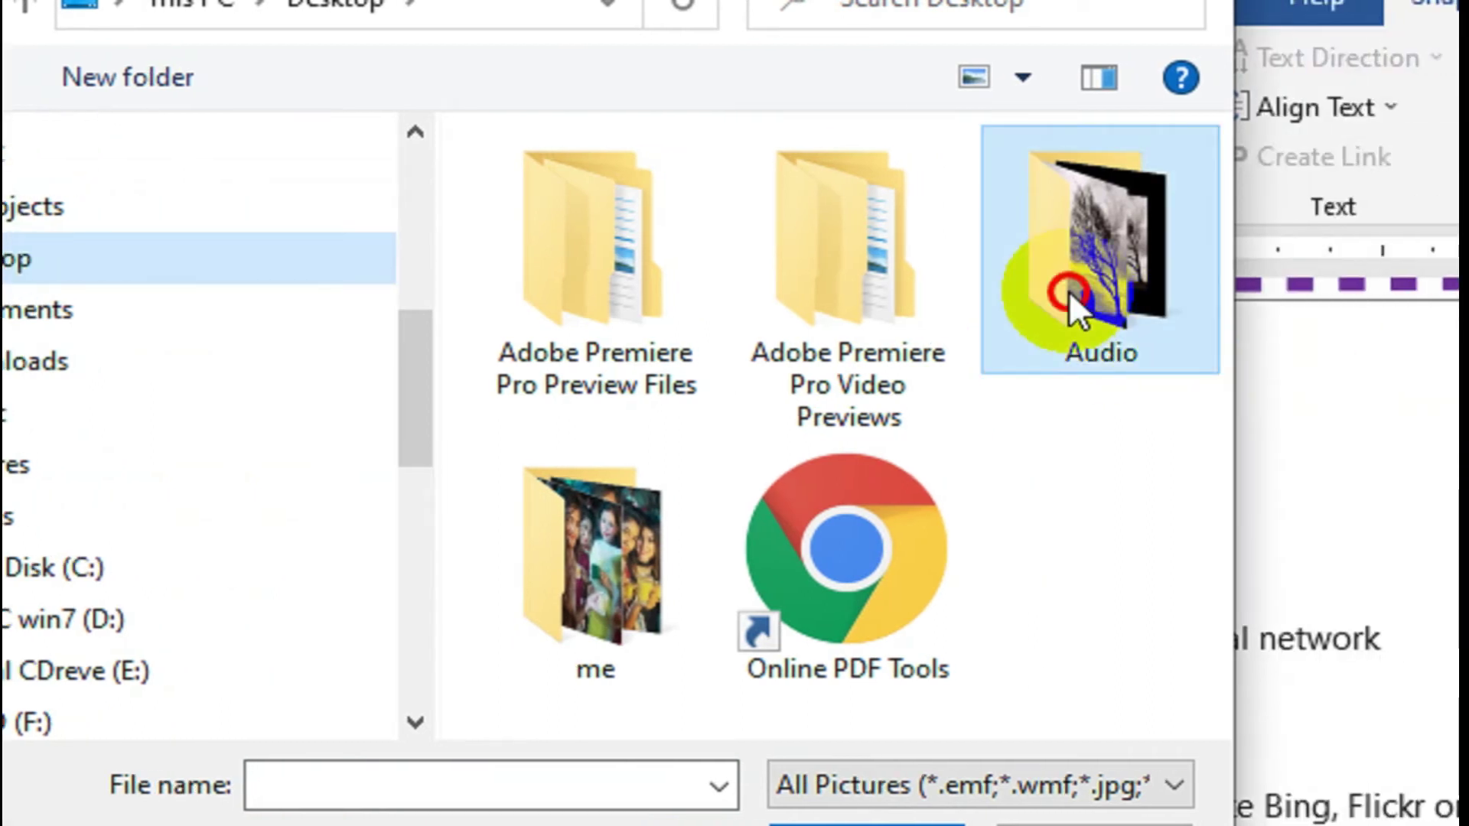
left_click(899, 348)
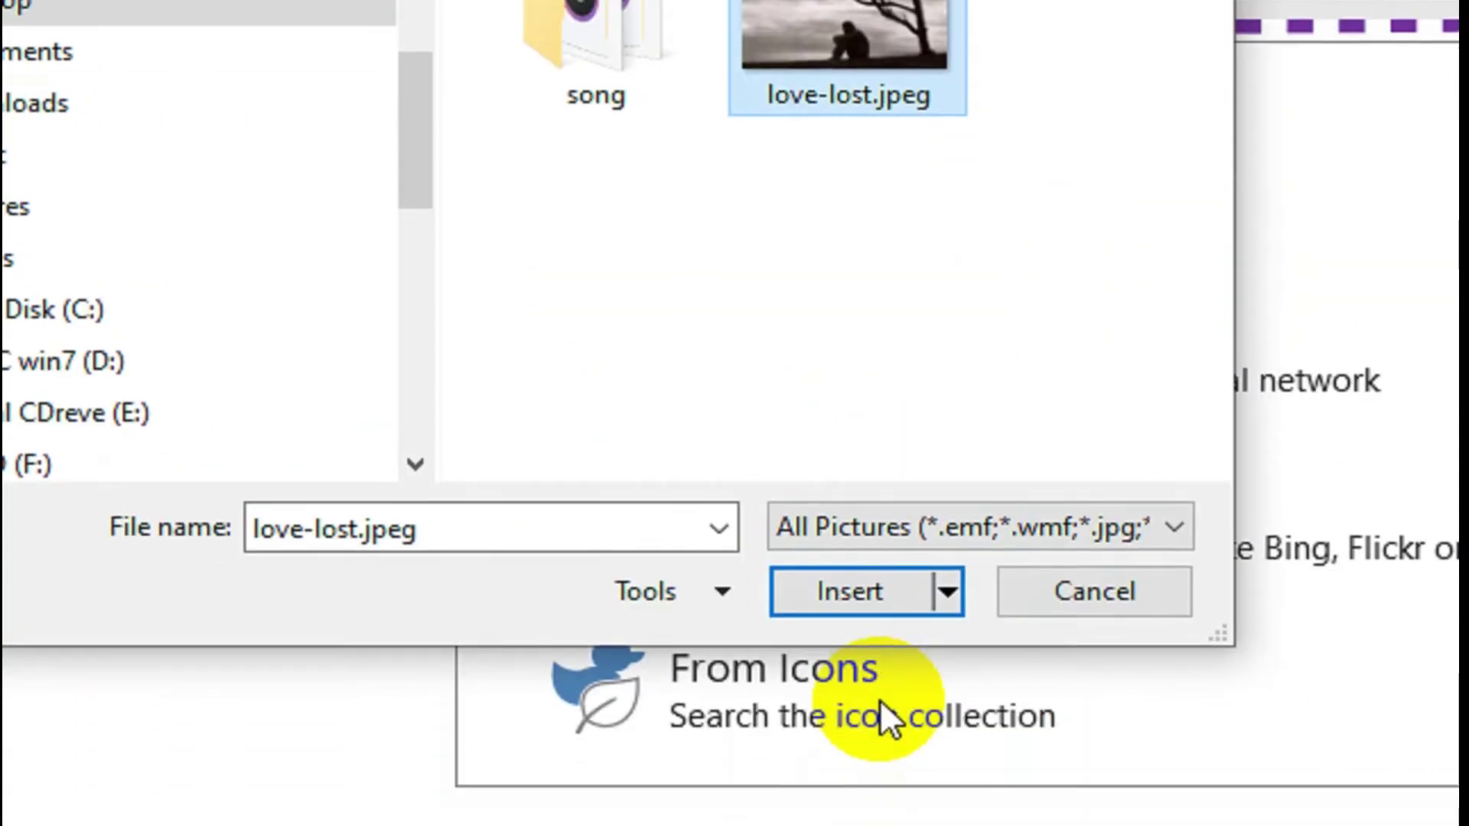
left_click(849, 585)
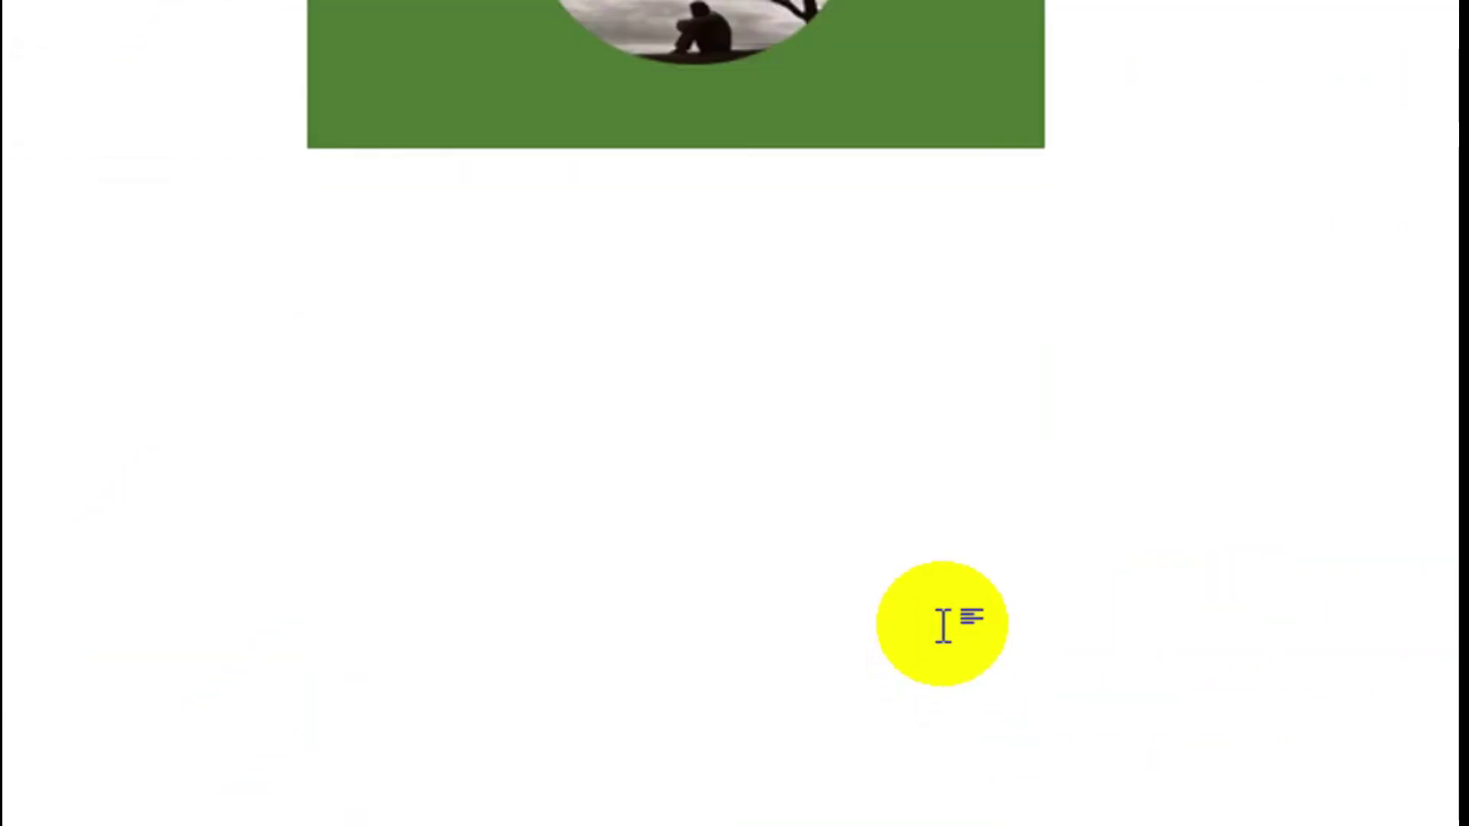
Step: Deselect to view the picture-filled oval, then select the green flag and show Shape Format
left_click(605, 641)
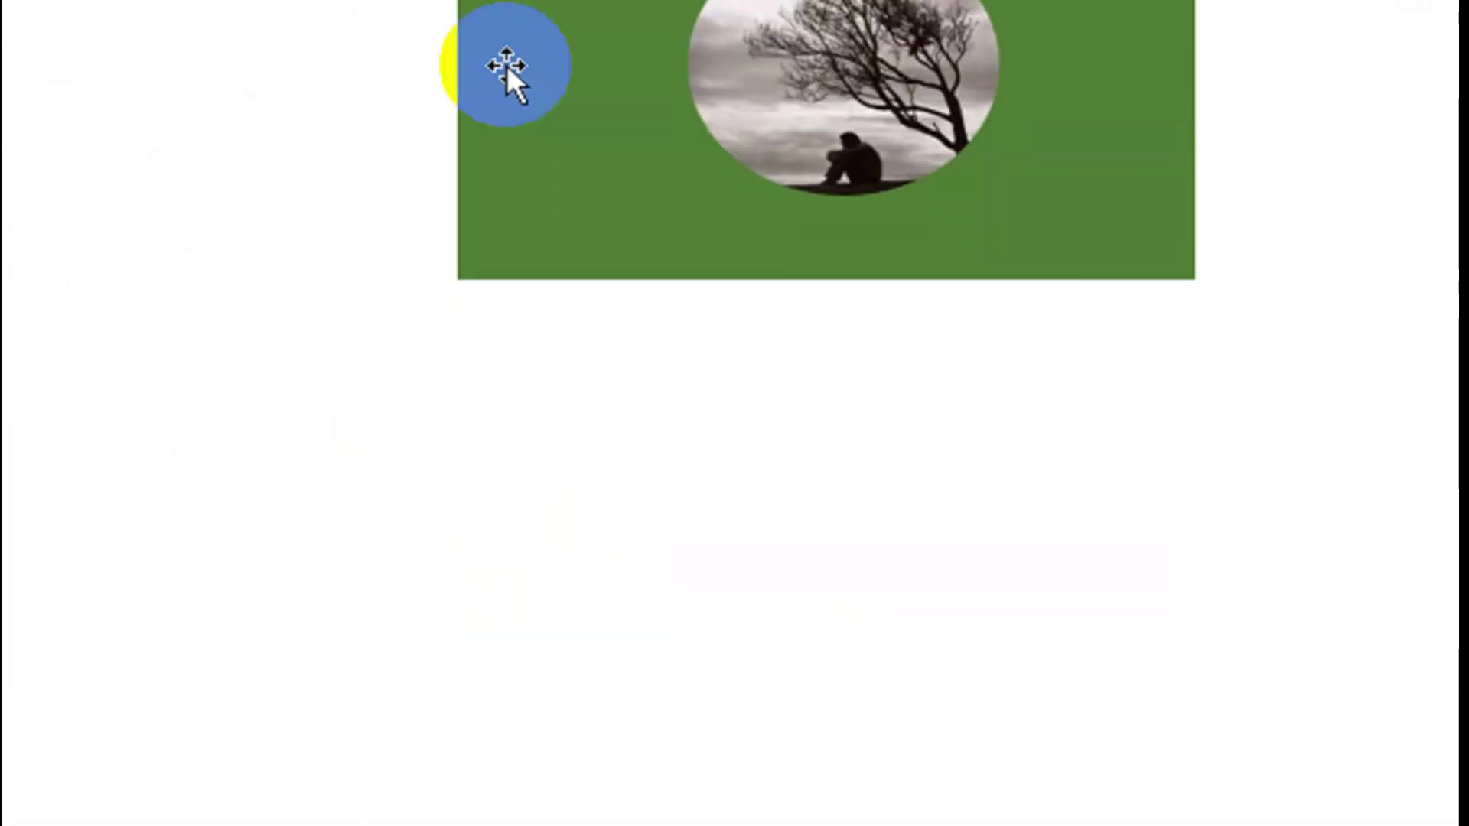
left_click(461, 164)
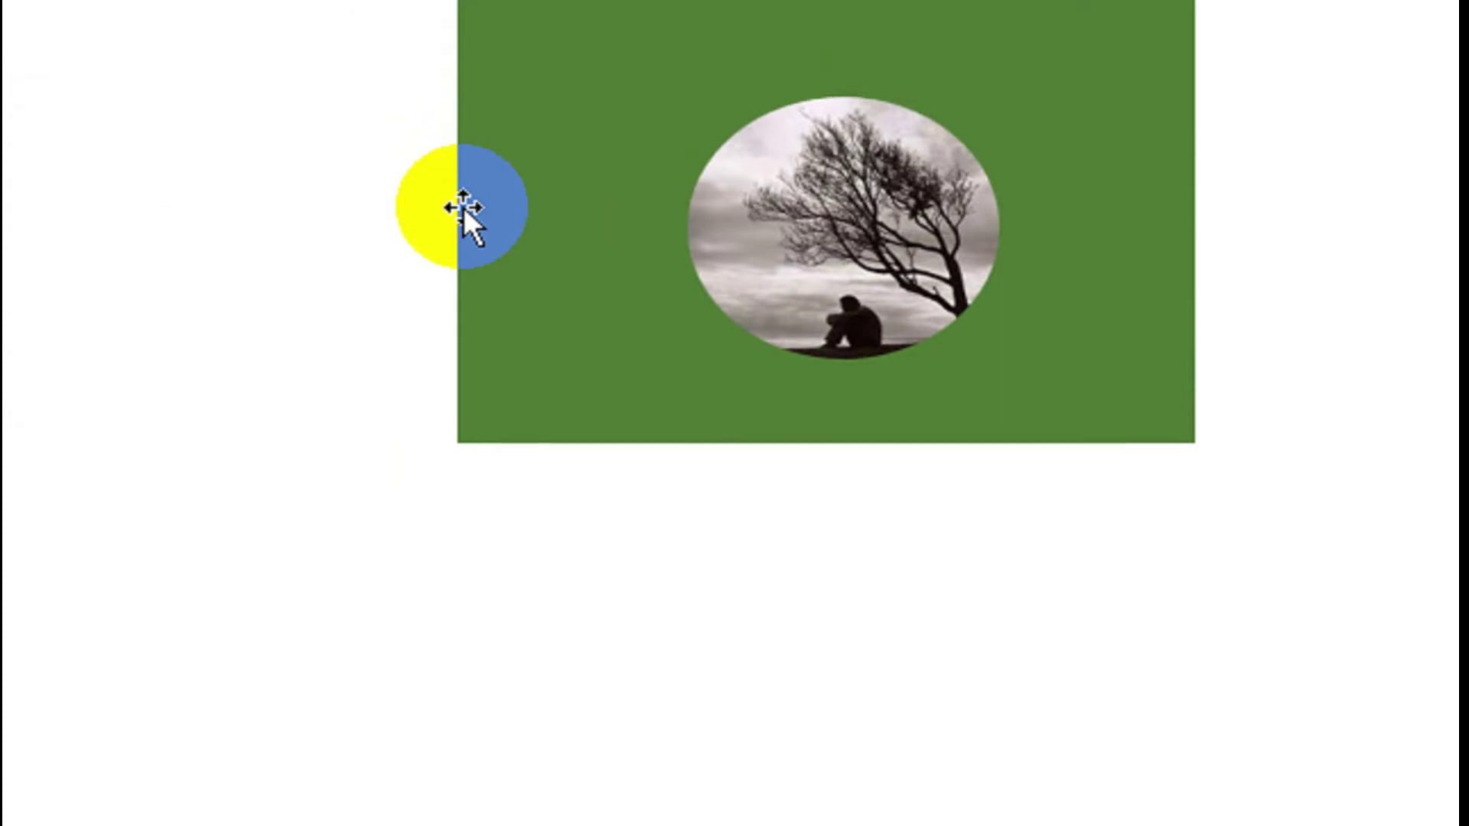
left_click(498, 241)
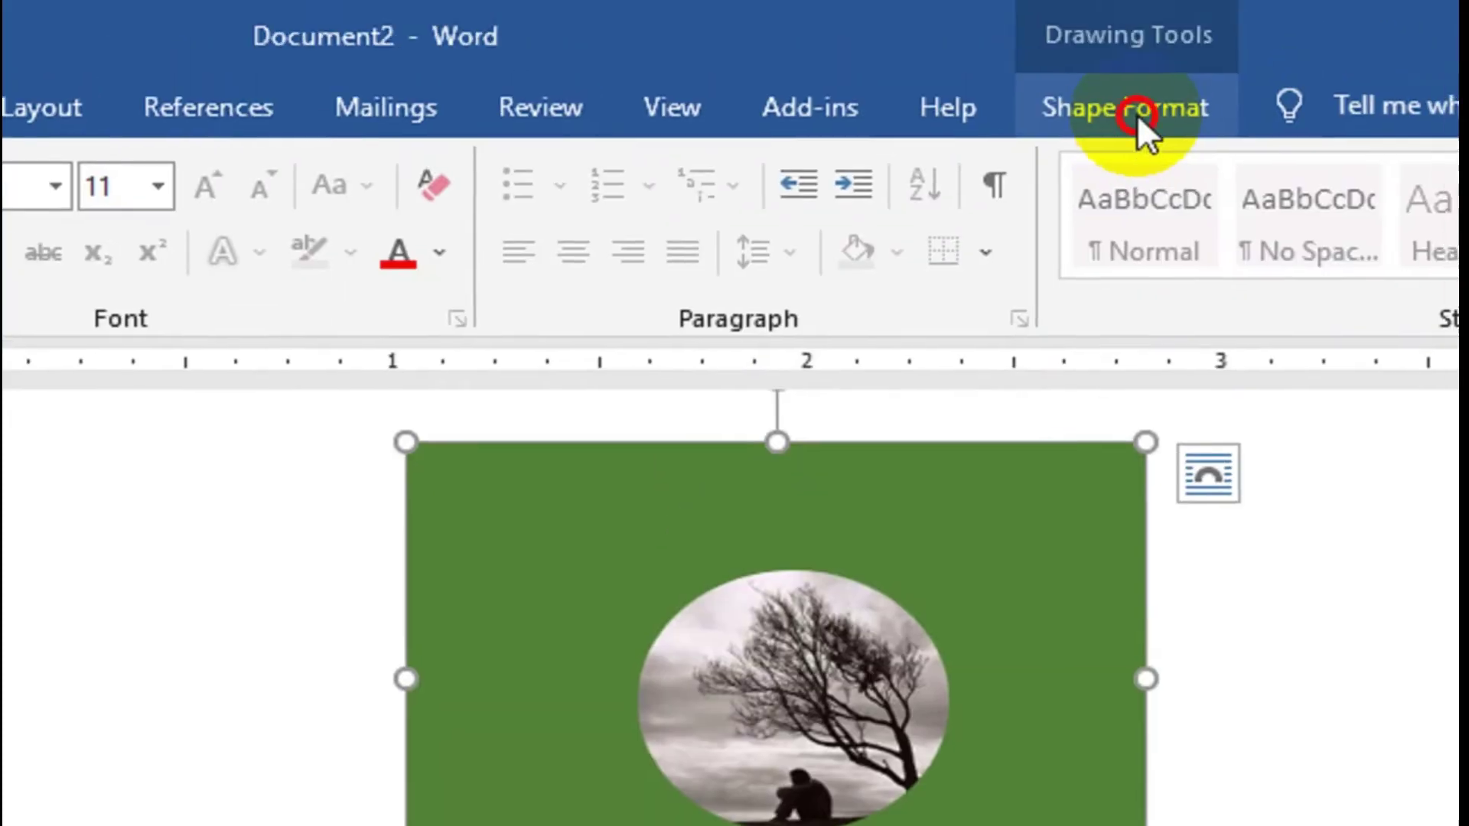
left_click(1137, 116)
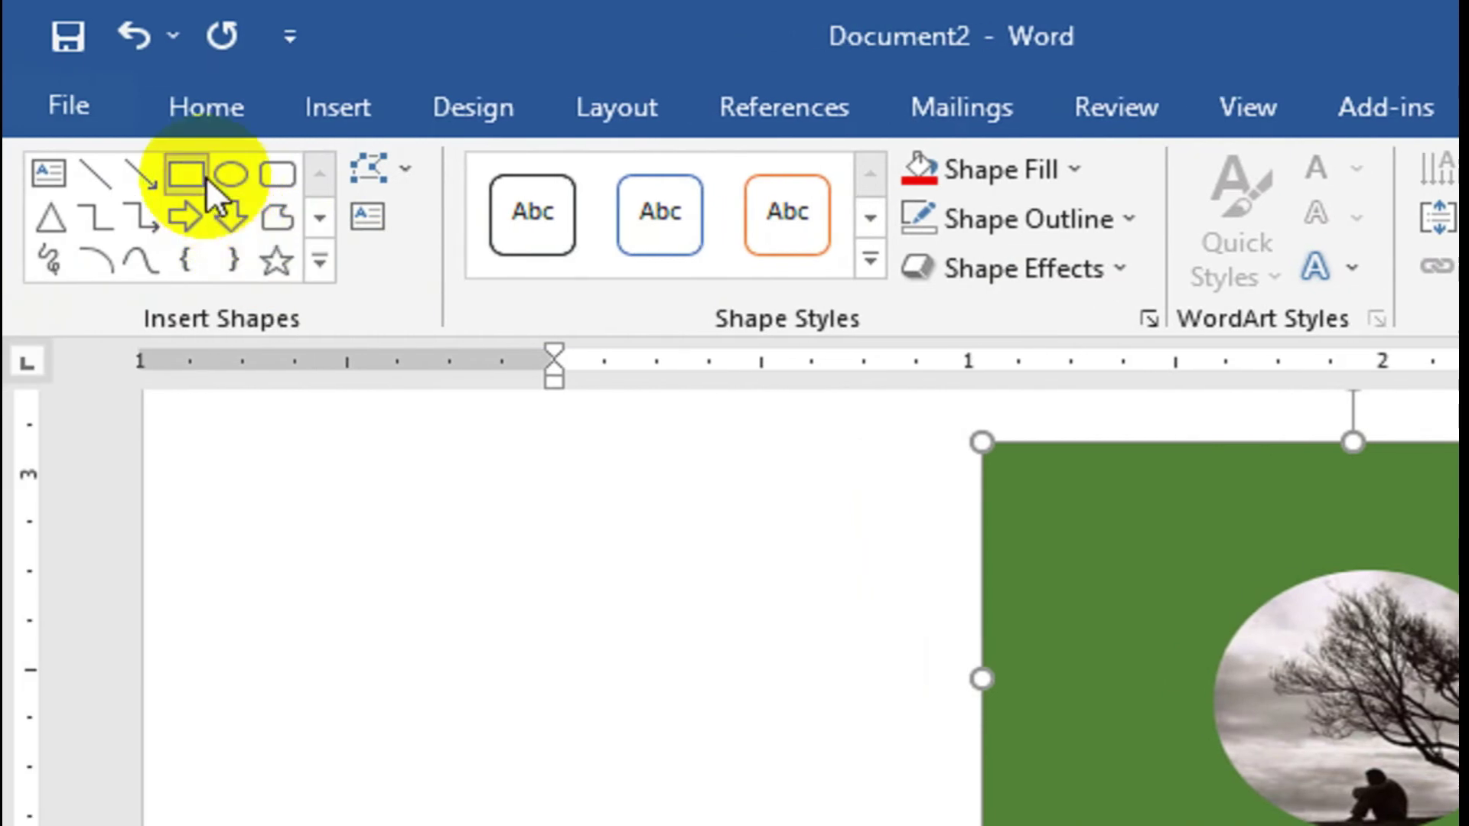
Step: Drag a thin vertical rectangle down the flag's left edge, extending below it as a pole
left_click(205, 176)
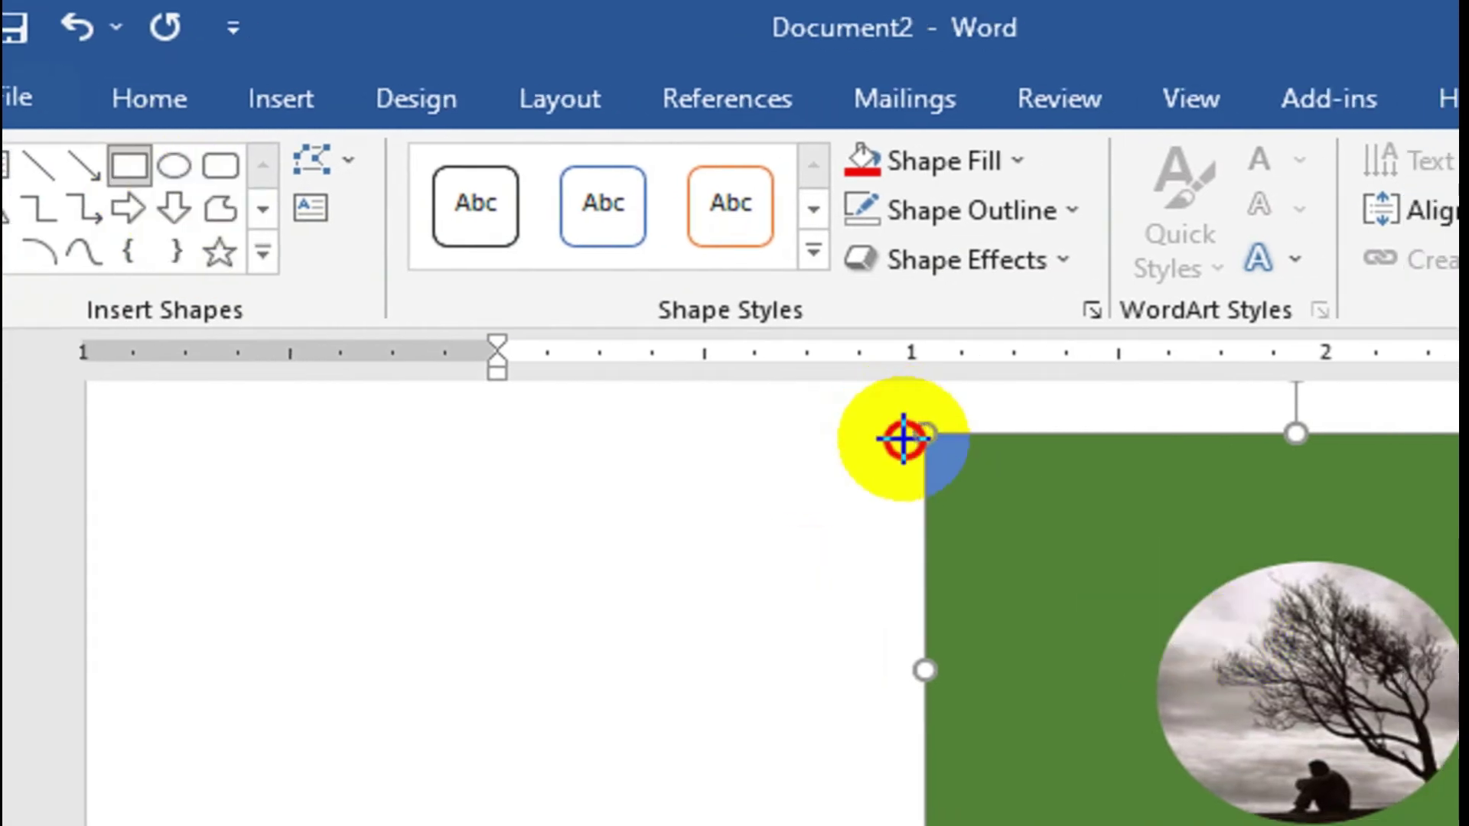
left_click_drag(900, 430, 919, 761)
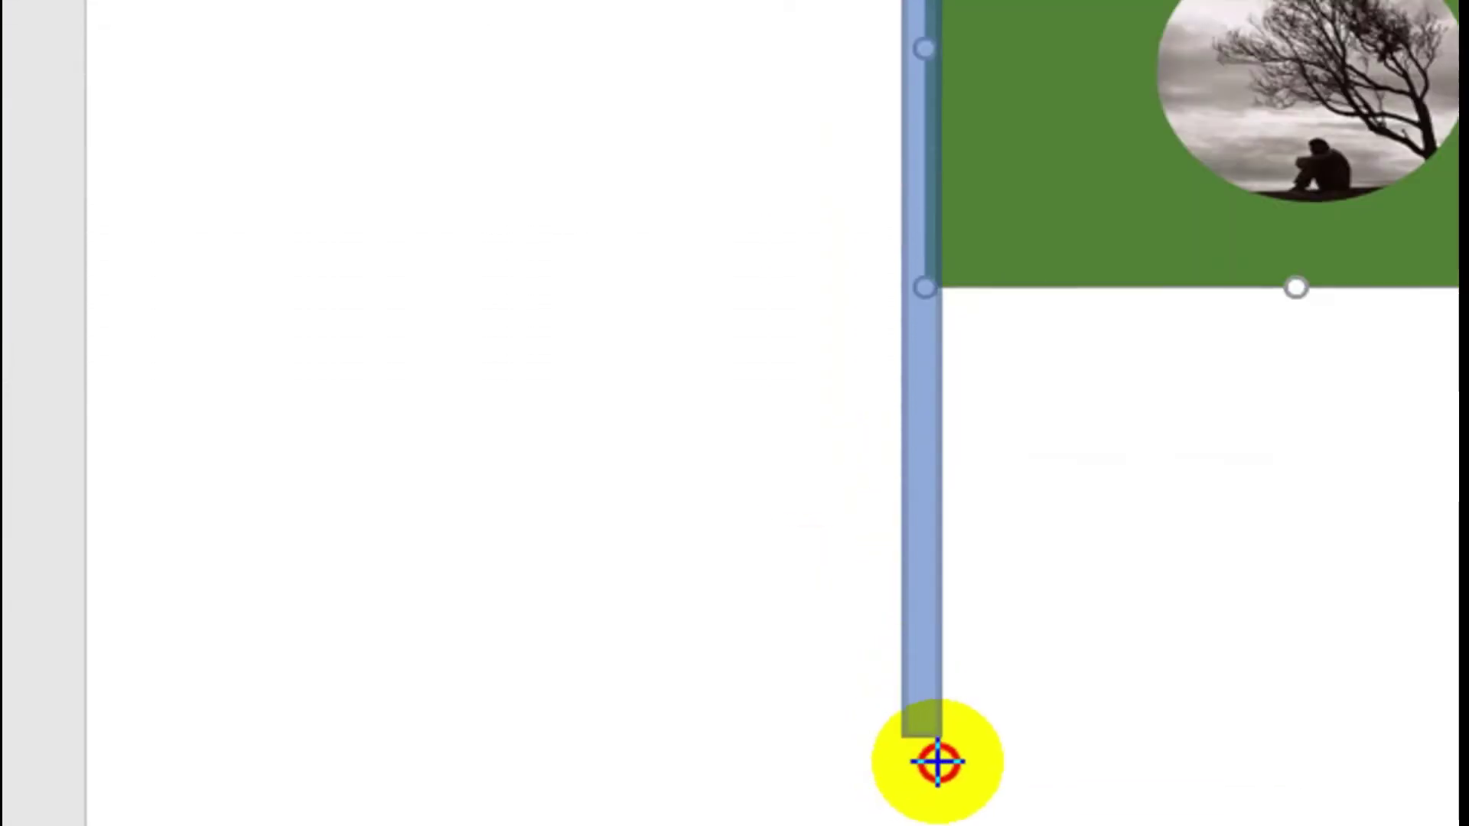
left_click_drag(919, 761, 934, 782)
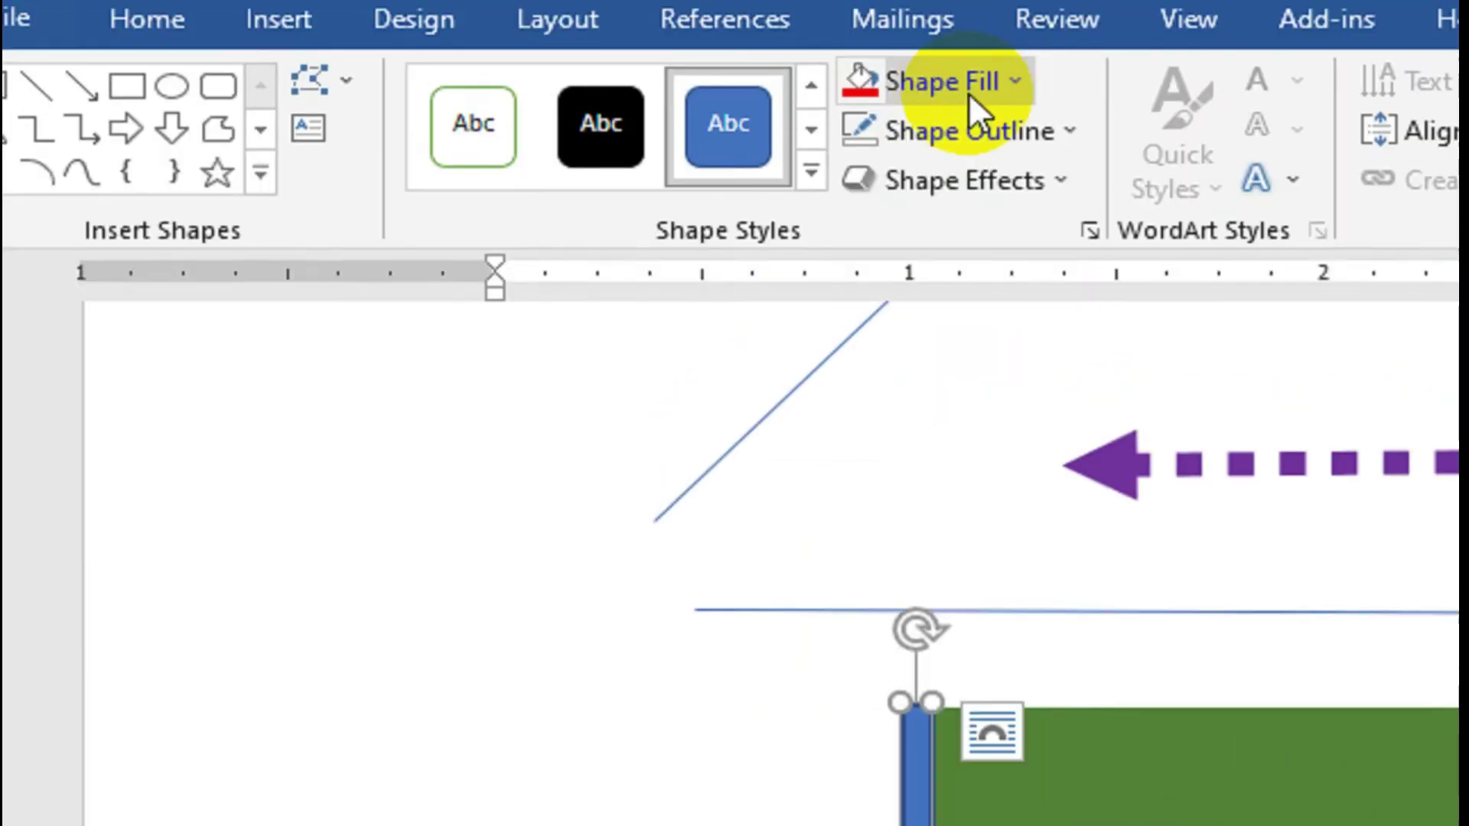
left_click(1002, 83)
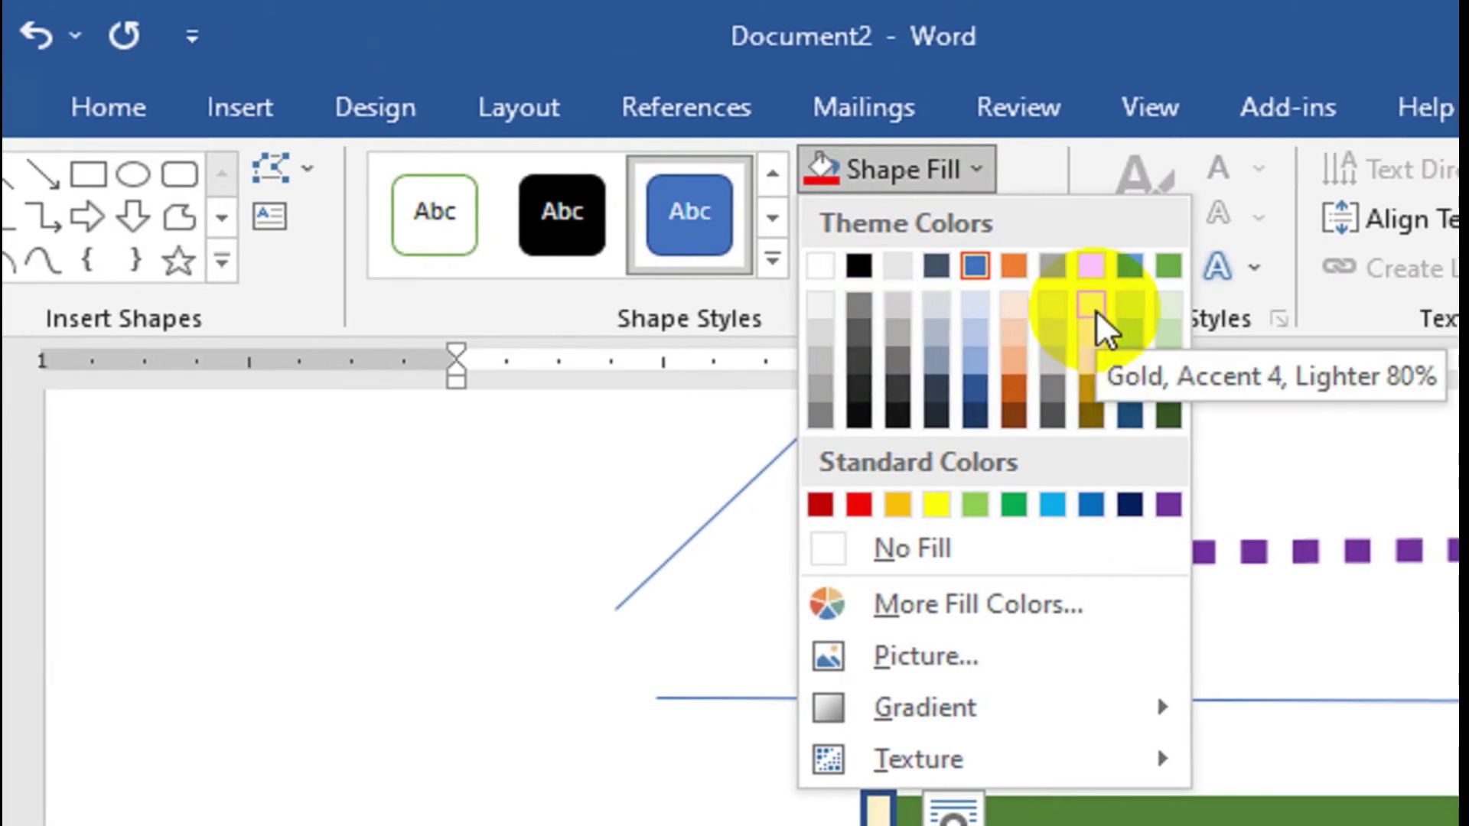
Step: Fill the pole with Gold, Accent 4, Lighter 80% and set it to No Outline
left_click(1095, 323)
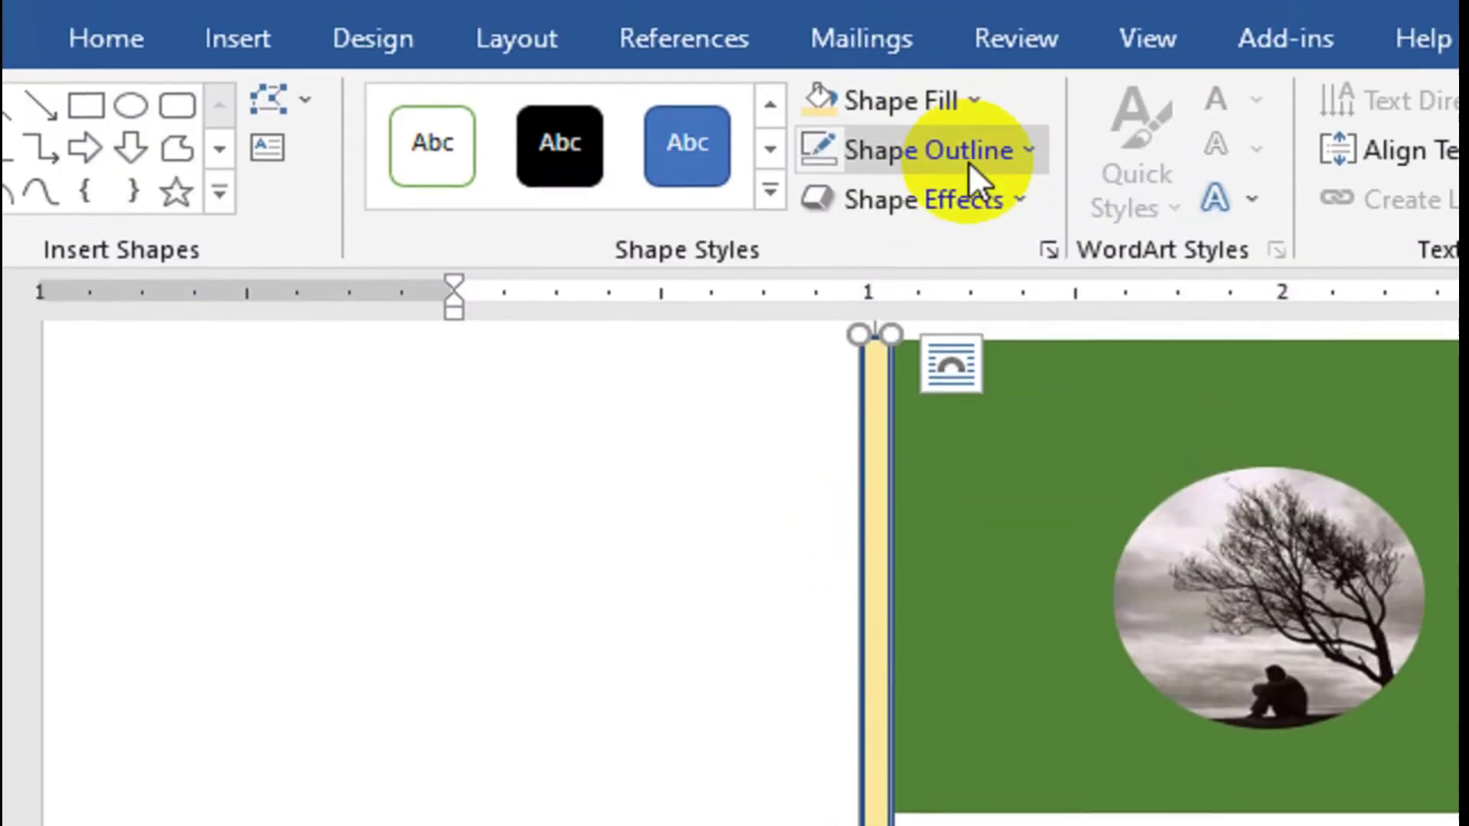
left_click(971, 154)
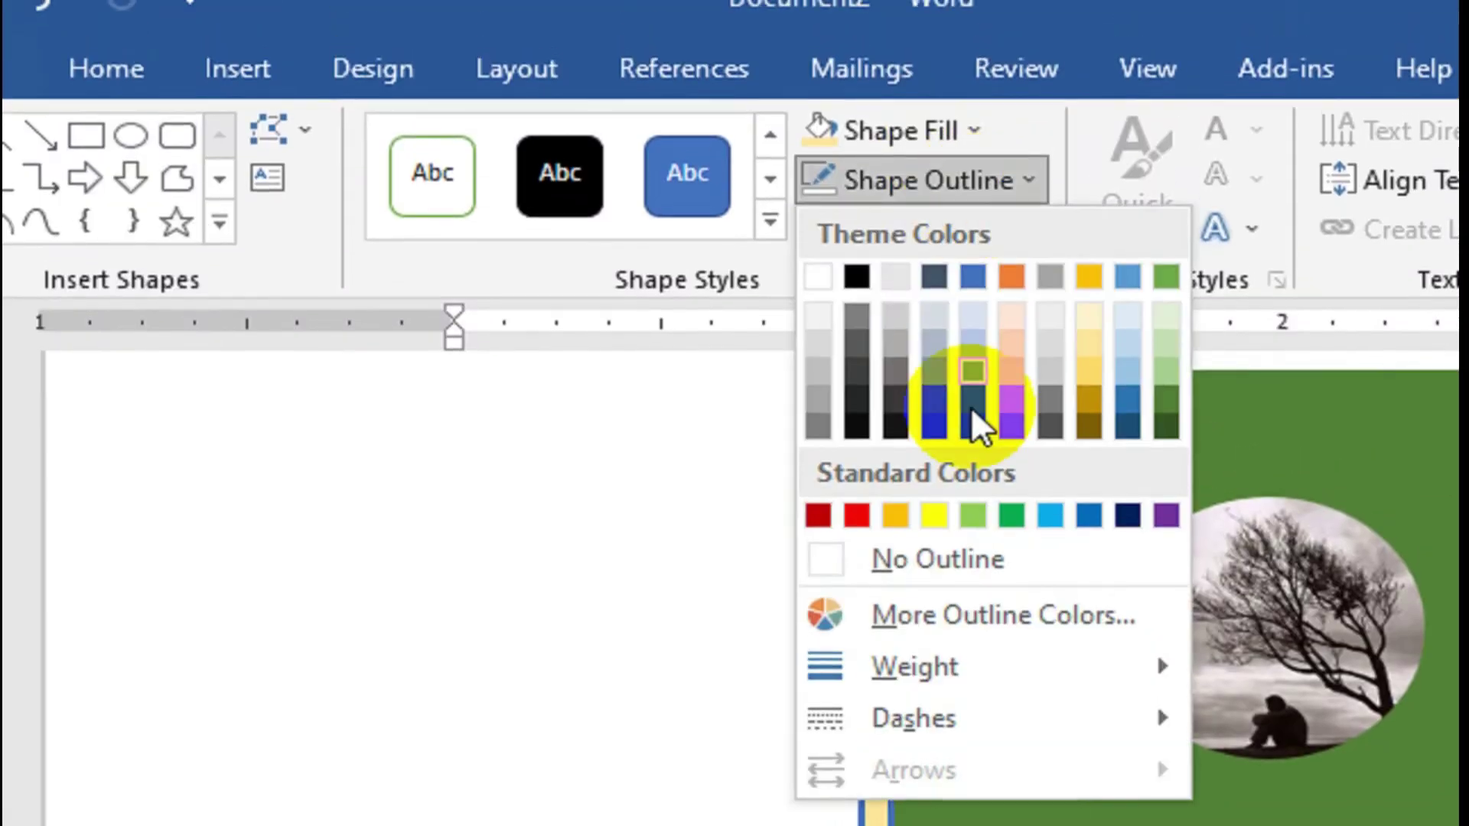
left_click(971, 547)
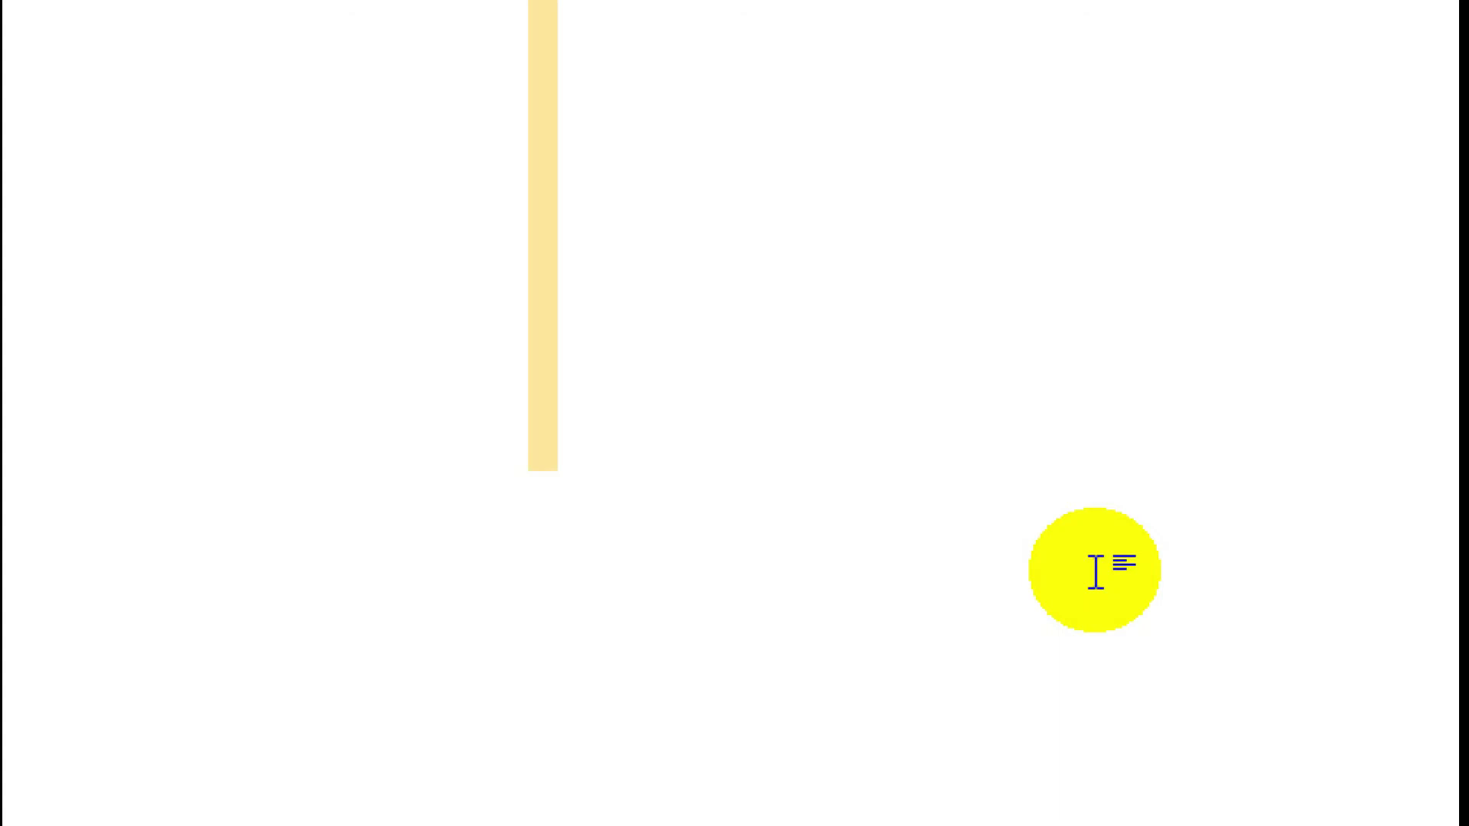
Step: Select the pole and choose Freeform: Scribble from the expanded shapes gallery
left_click(541, 436)
left_click(1096, 126)
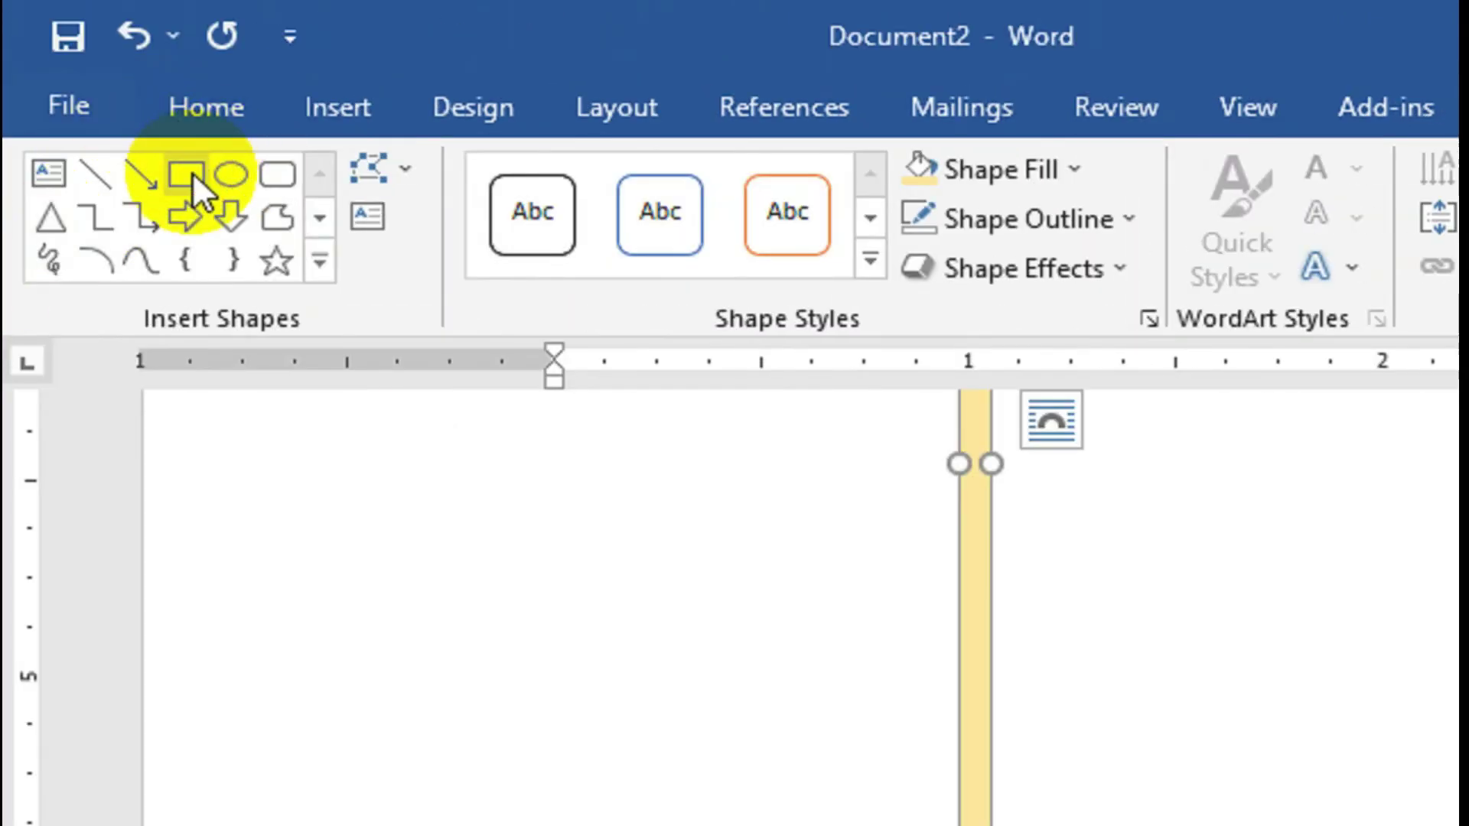
left_click(191, 172)
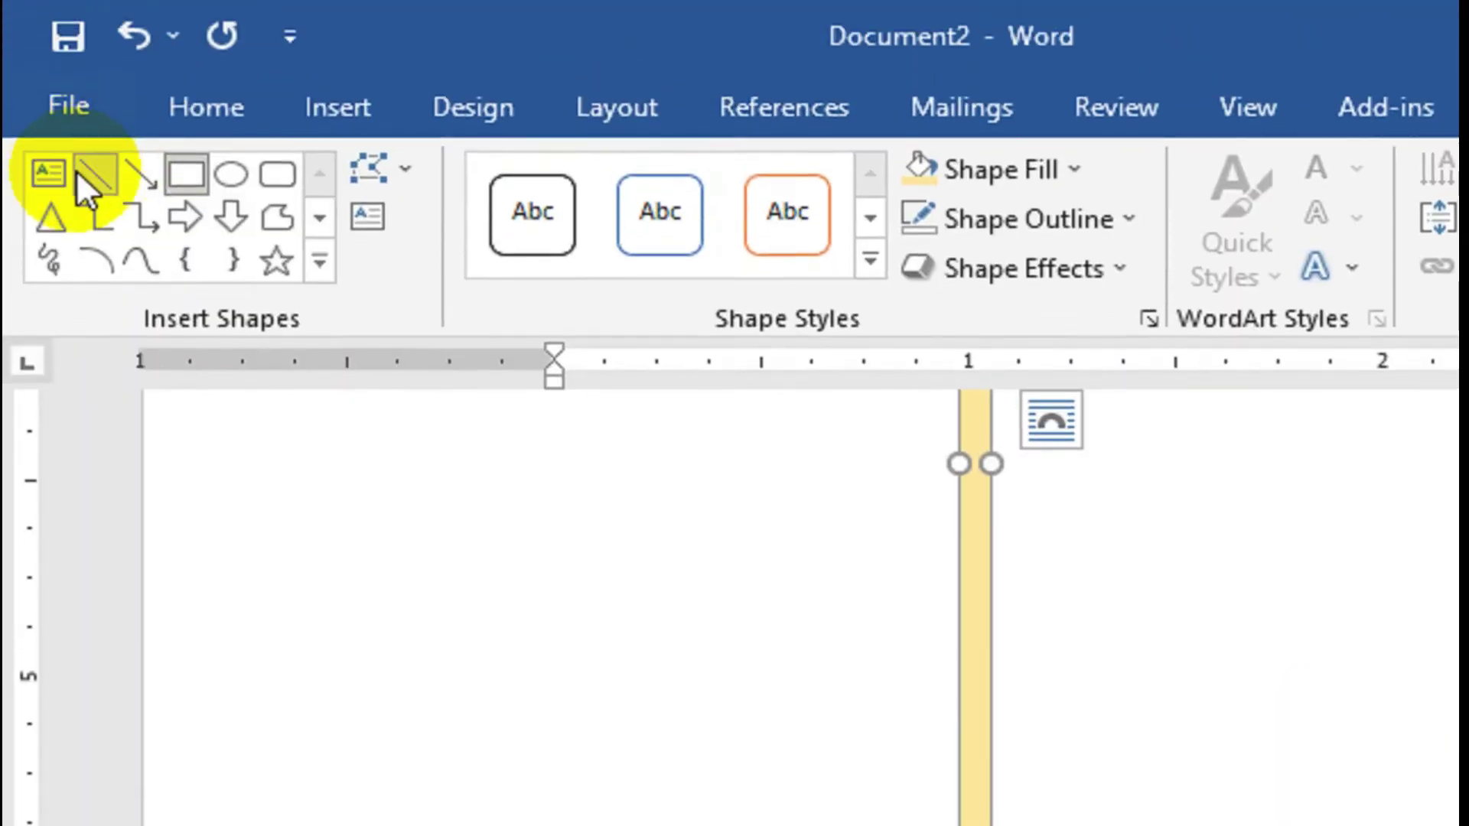
left_click(93, 175)
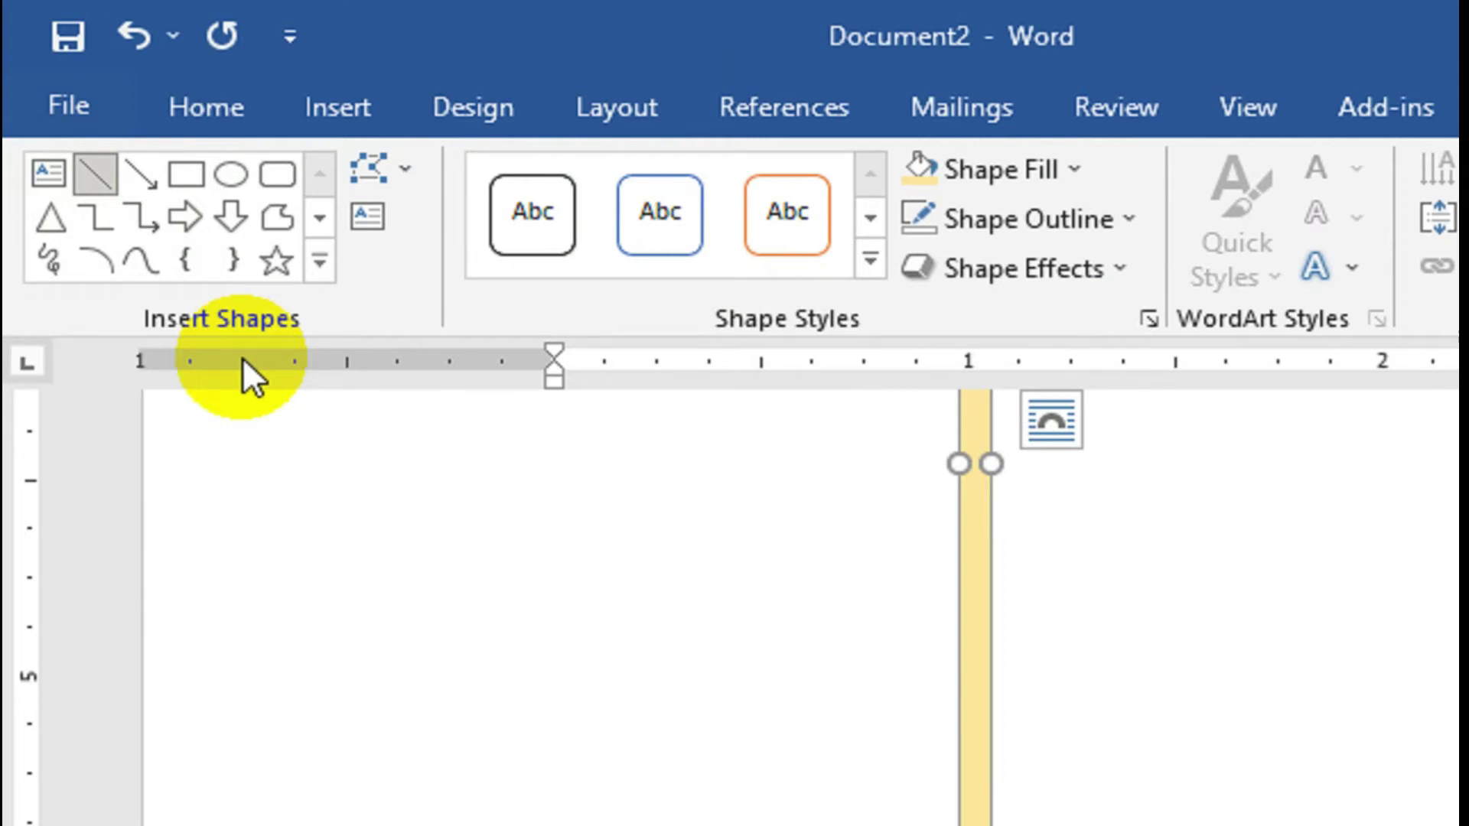
left_click(322, 260)
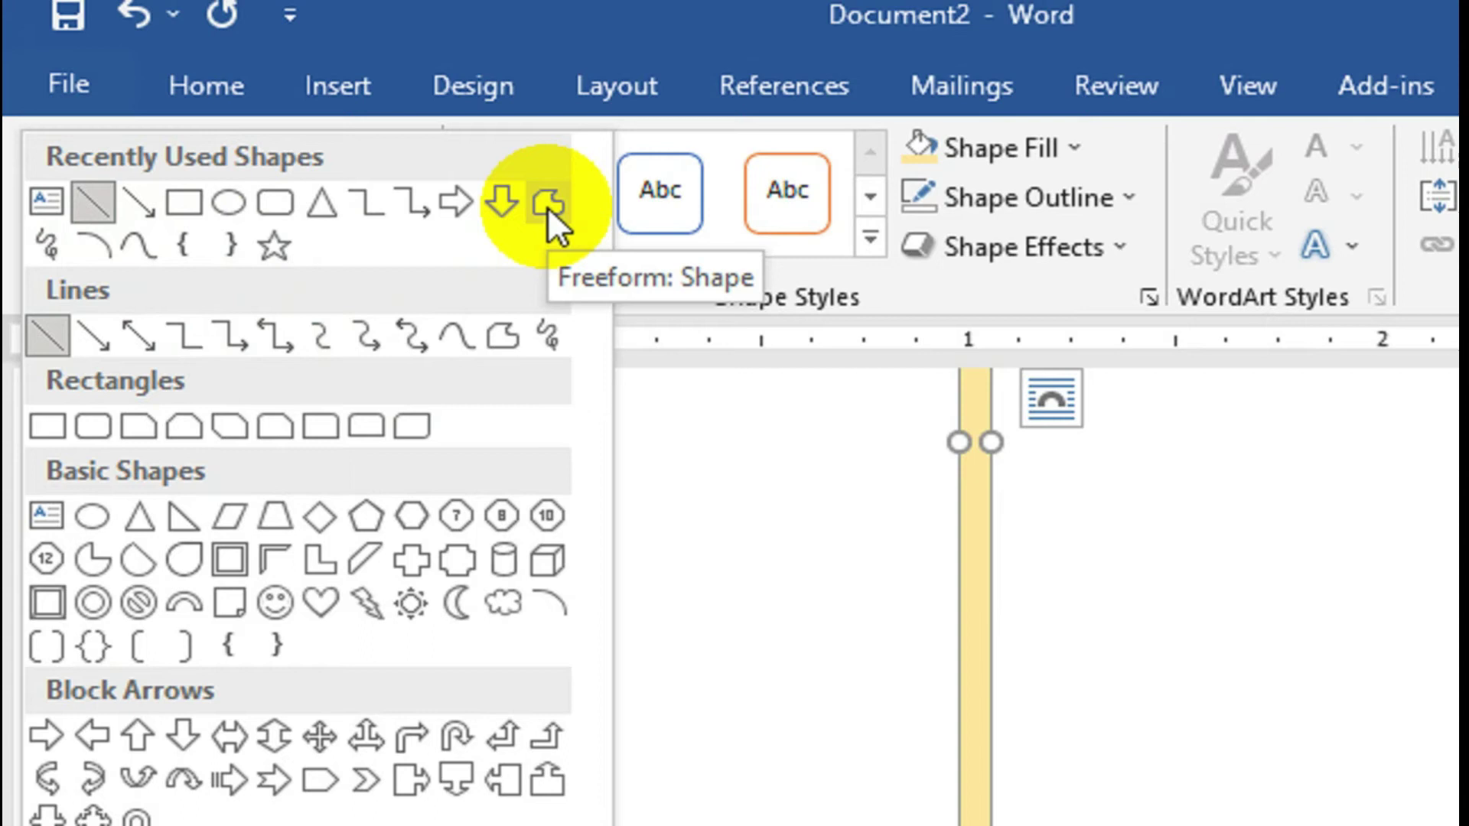
left_click(52, 256)
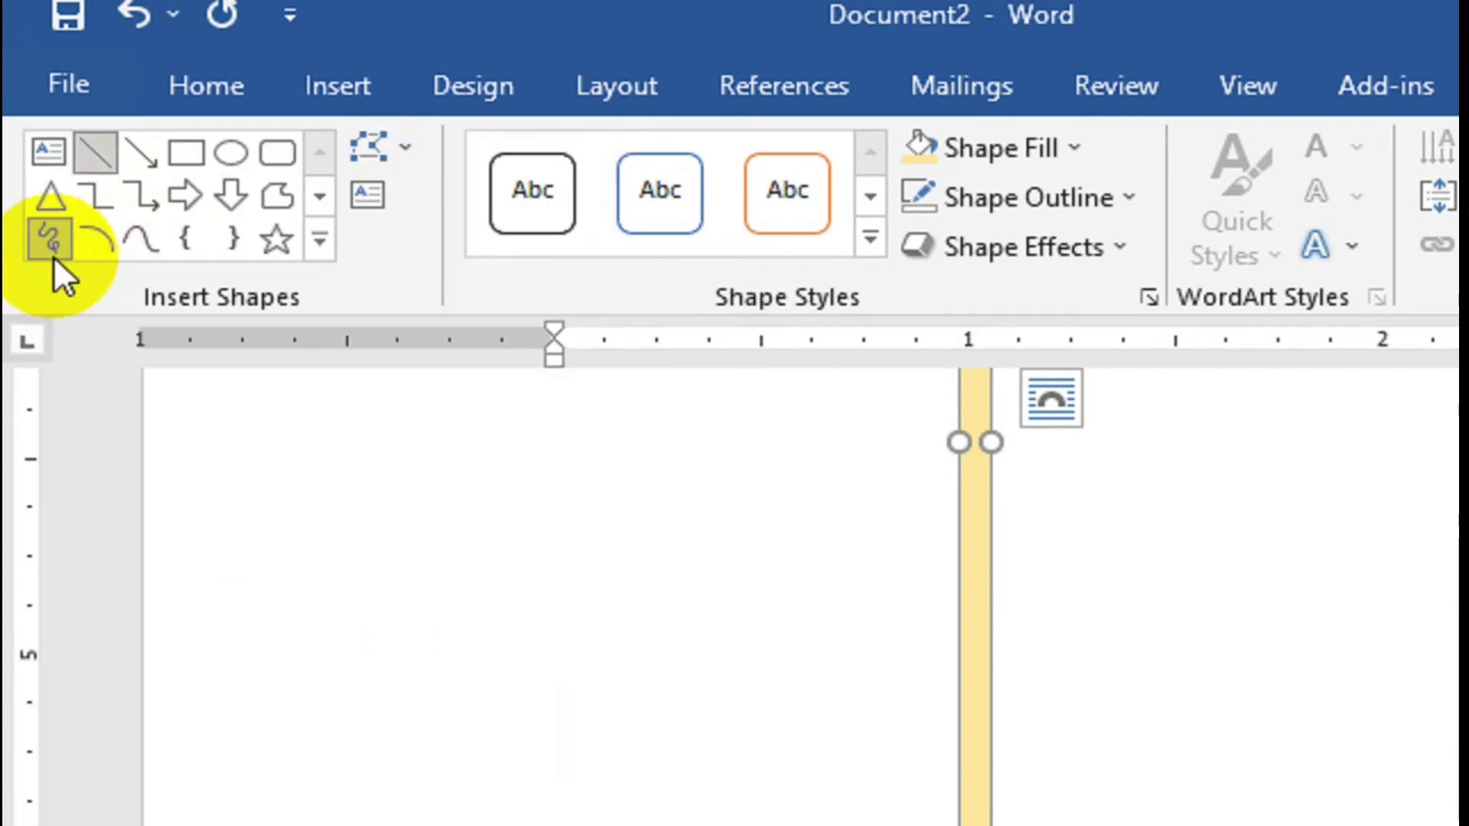
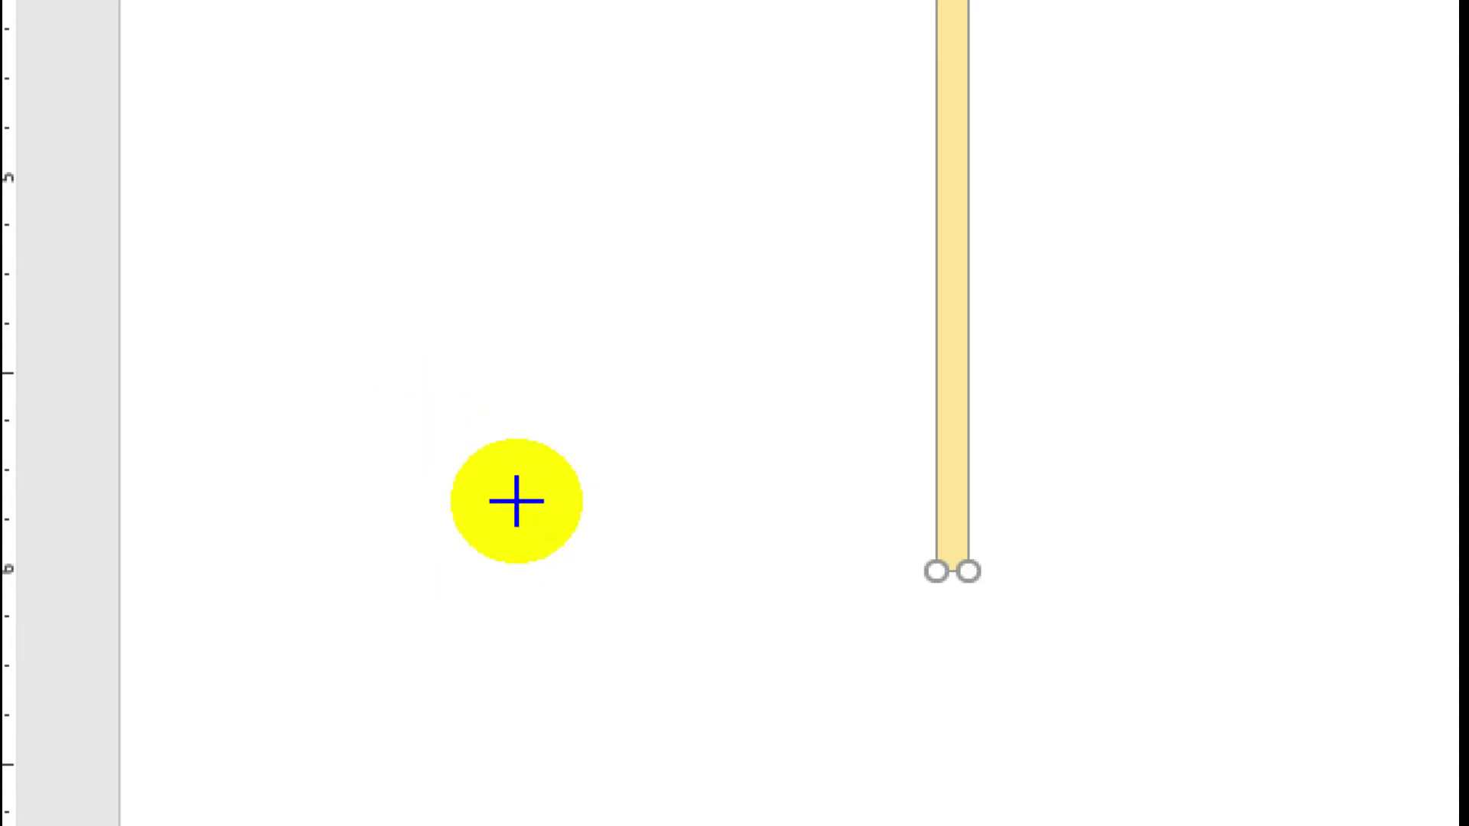
Step: Draw a wavy freehand scribble line across the base of the yellow flagpole
left_click(548, 517)
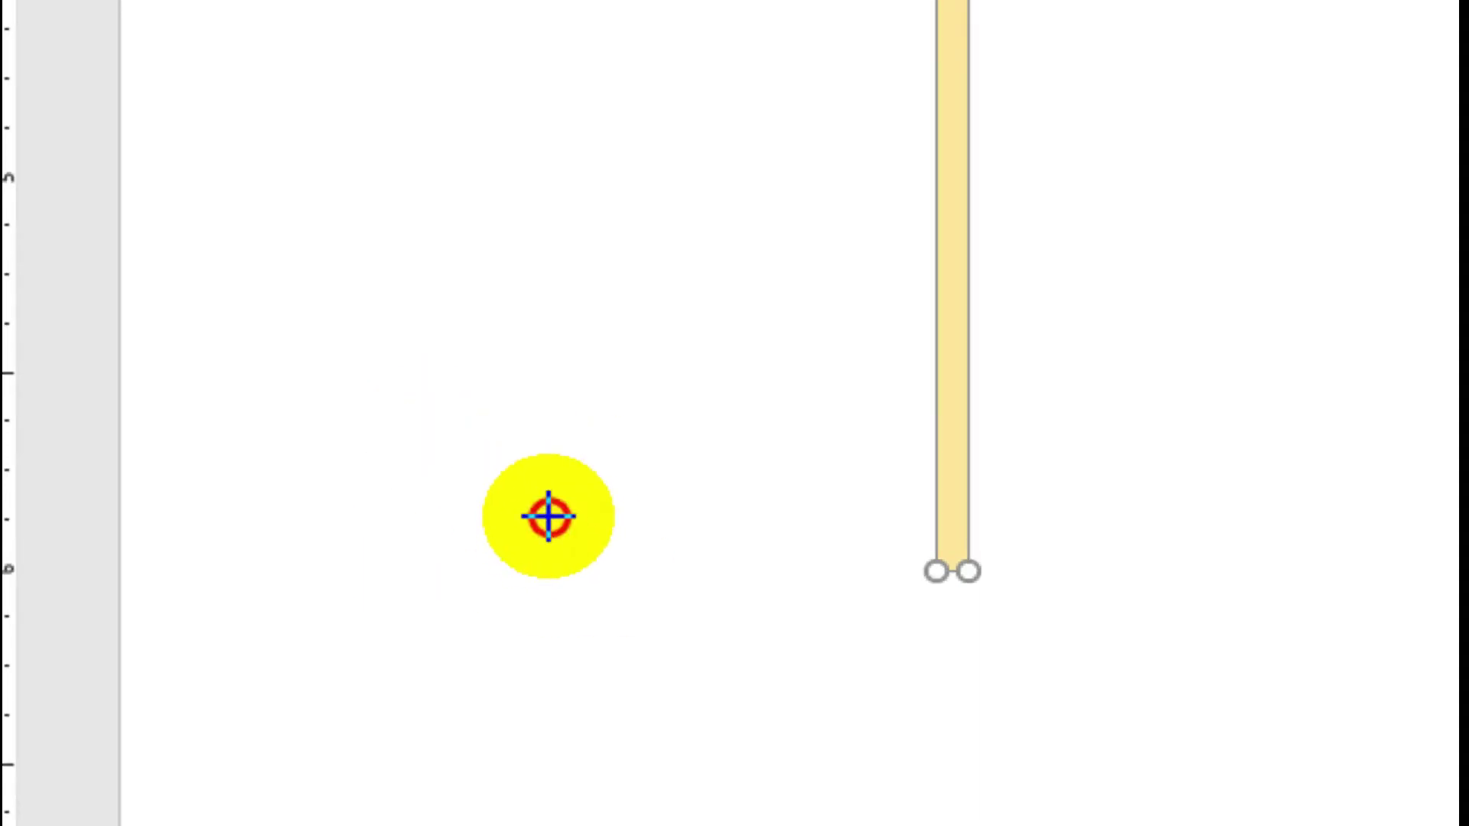
left_click(548, 516)
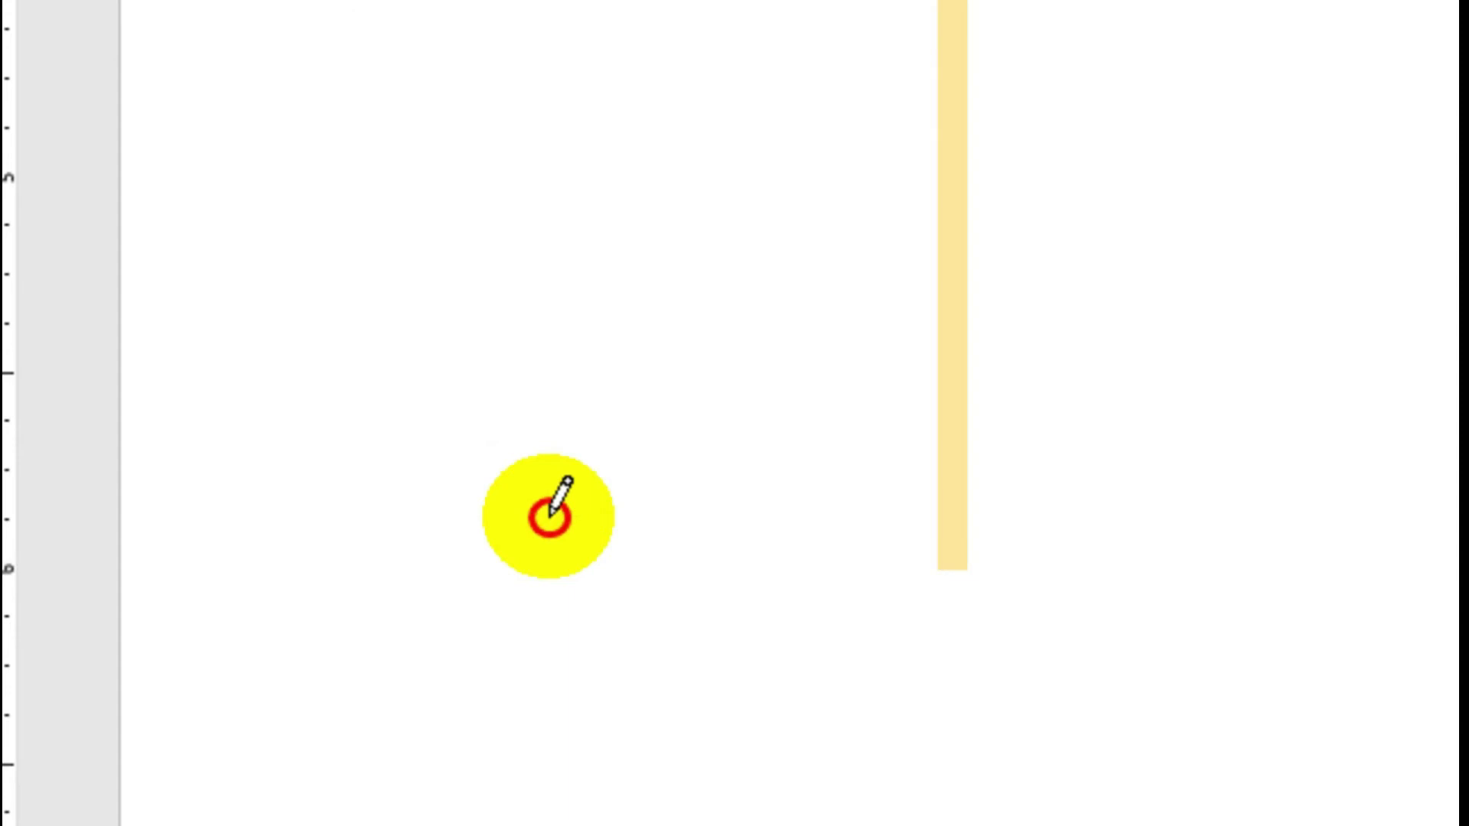
mouse_move(549, 518)
left_mouse_down()
mouse_move(1122, 574)
mouse_move(1102, 570)
left_mouse_up()
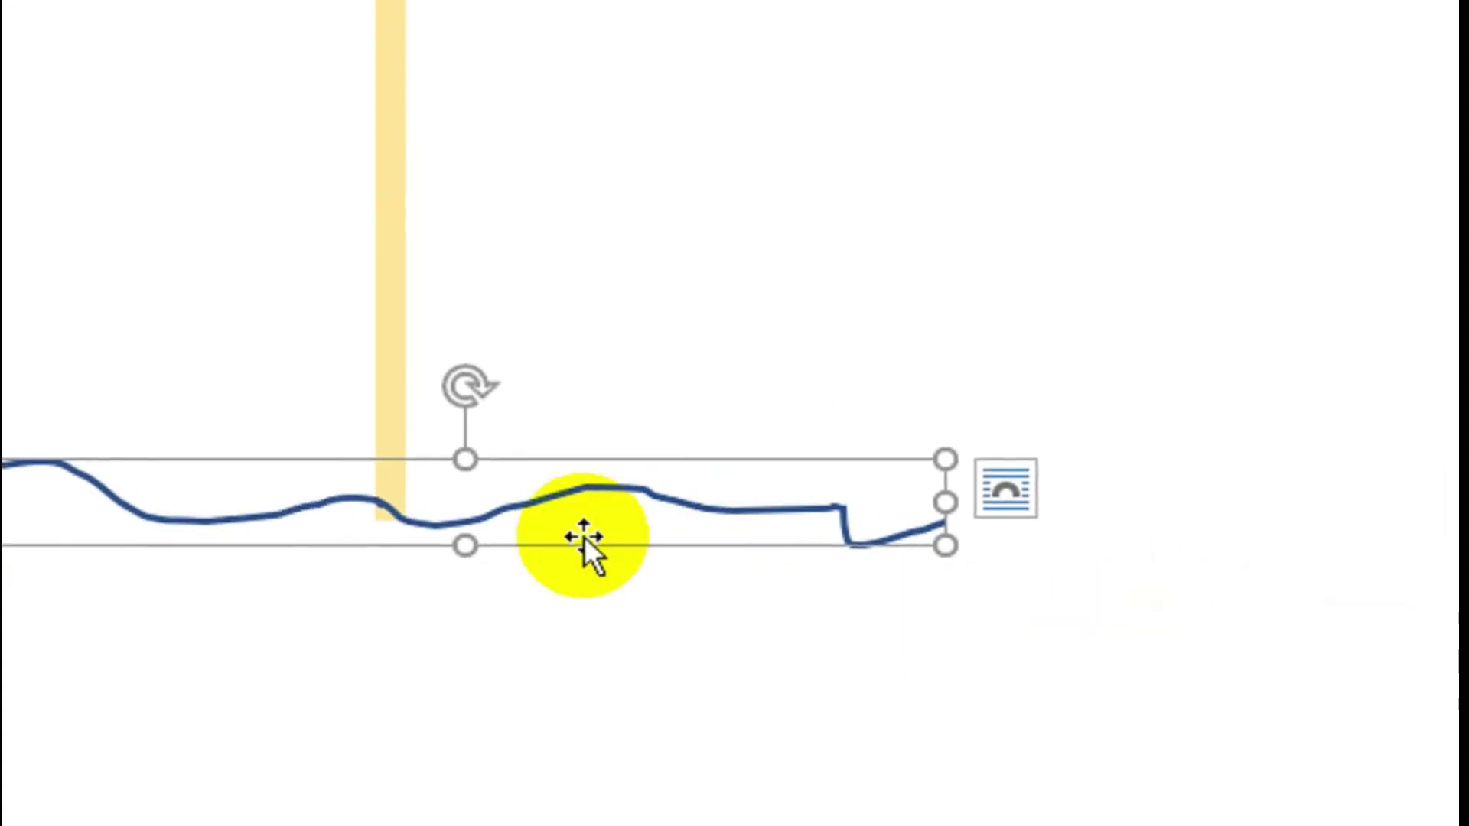
Step: Select the freehand wavy line on the page
left_click(583, 590)
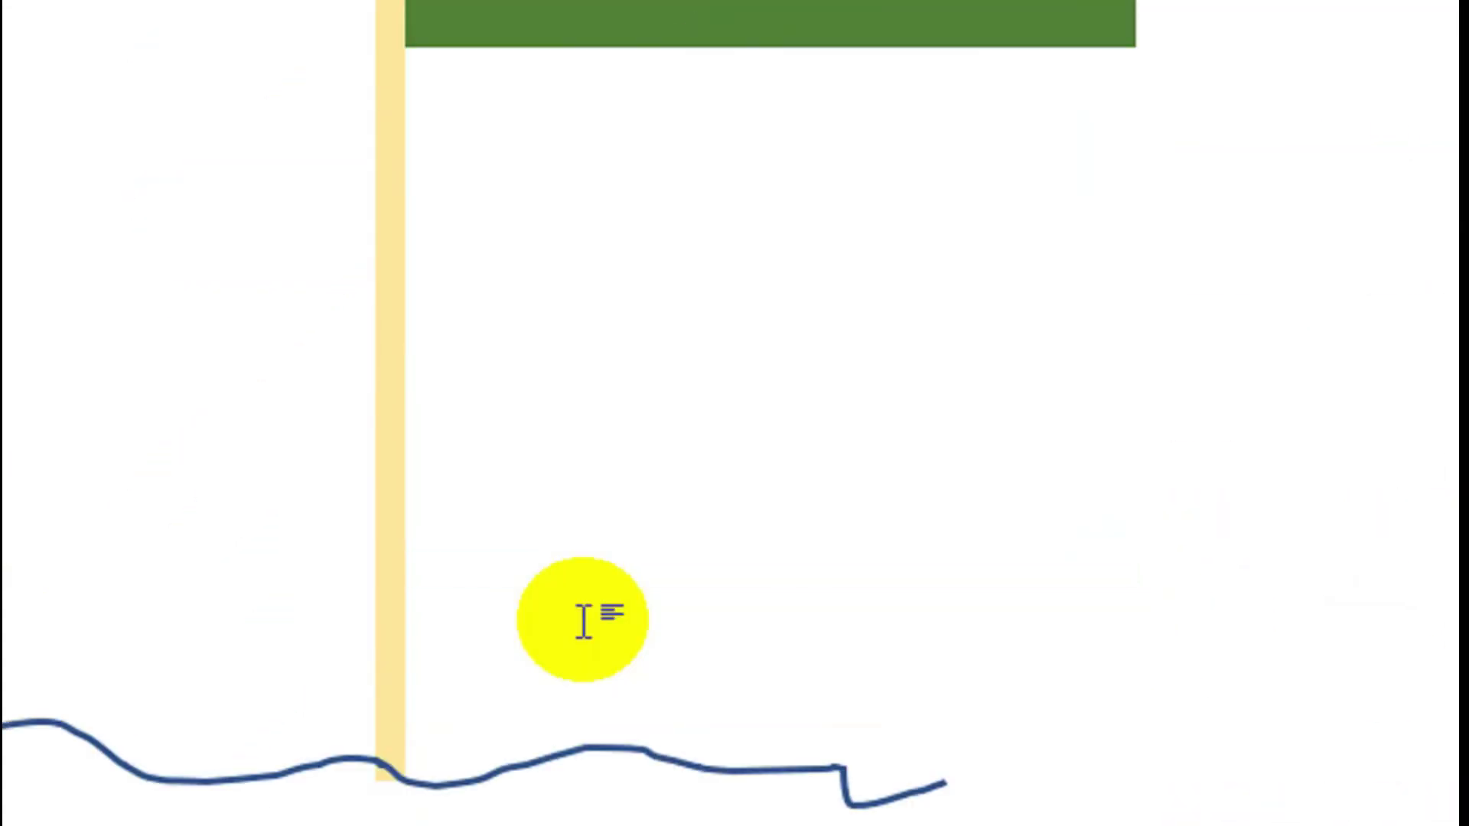
left_click(1027, 604)
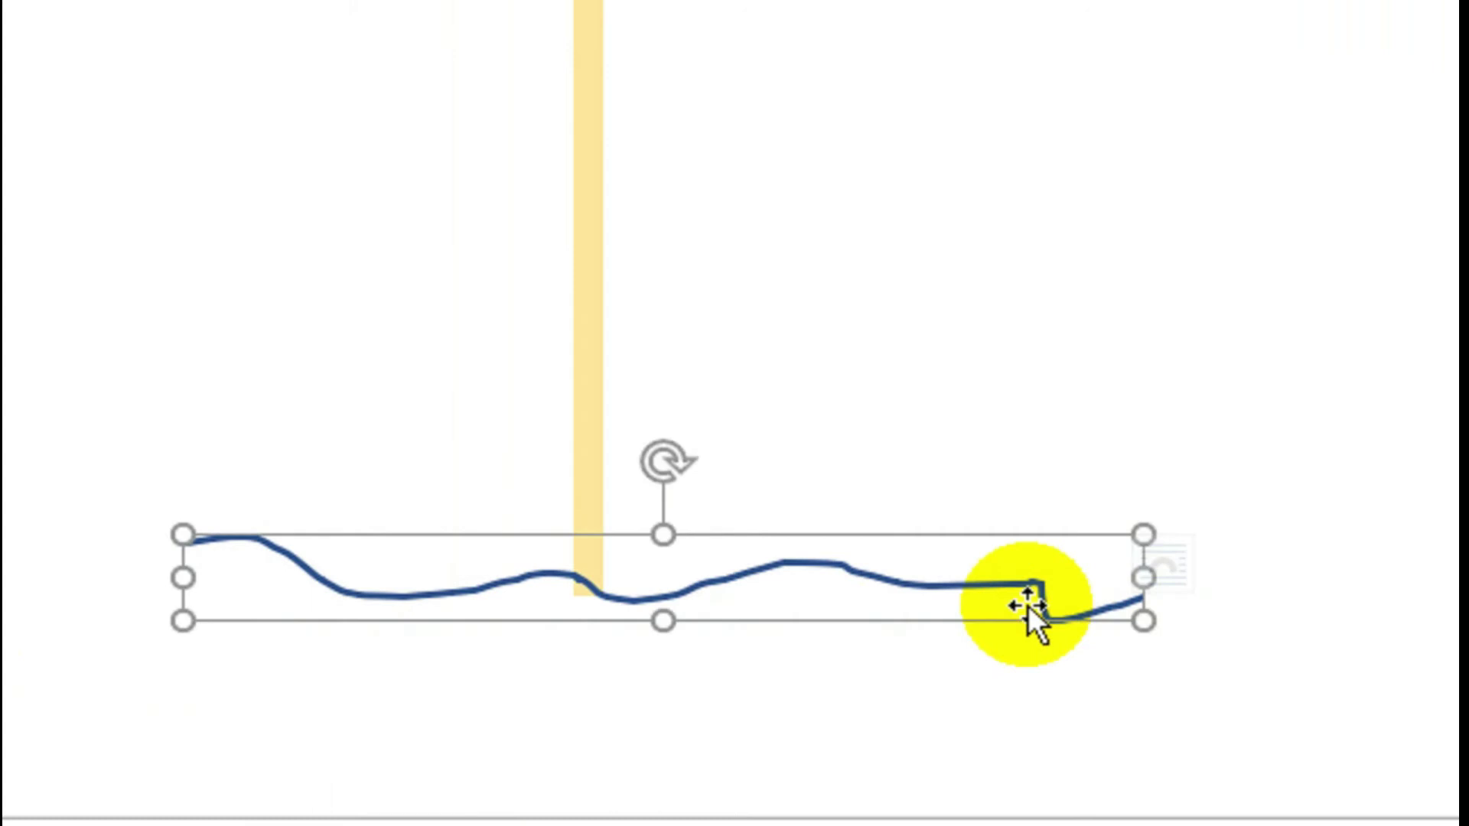
scroll(1207, 437, "down", 5)
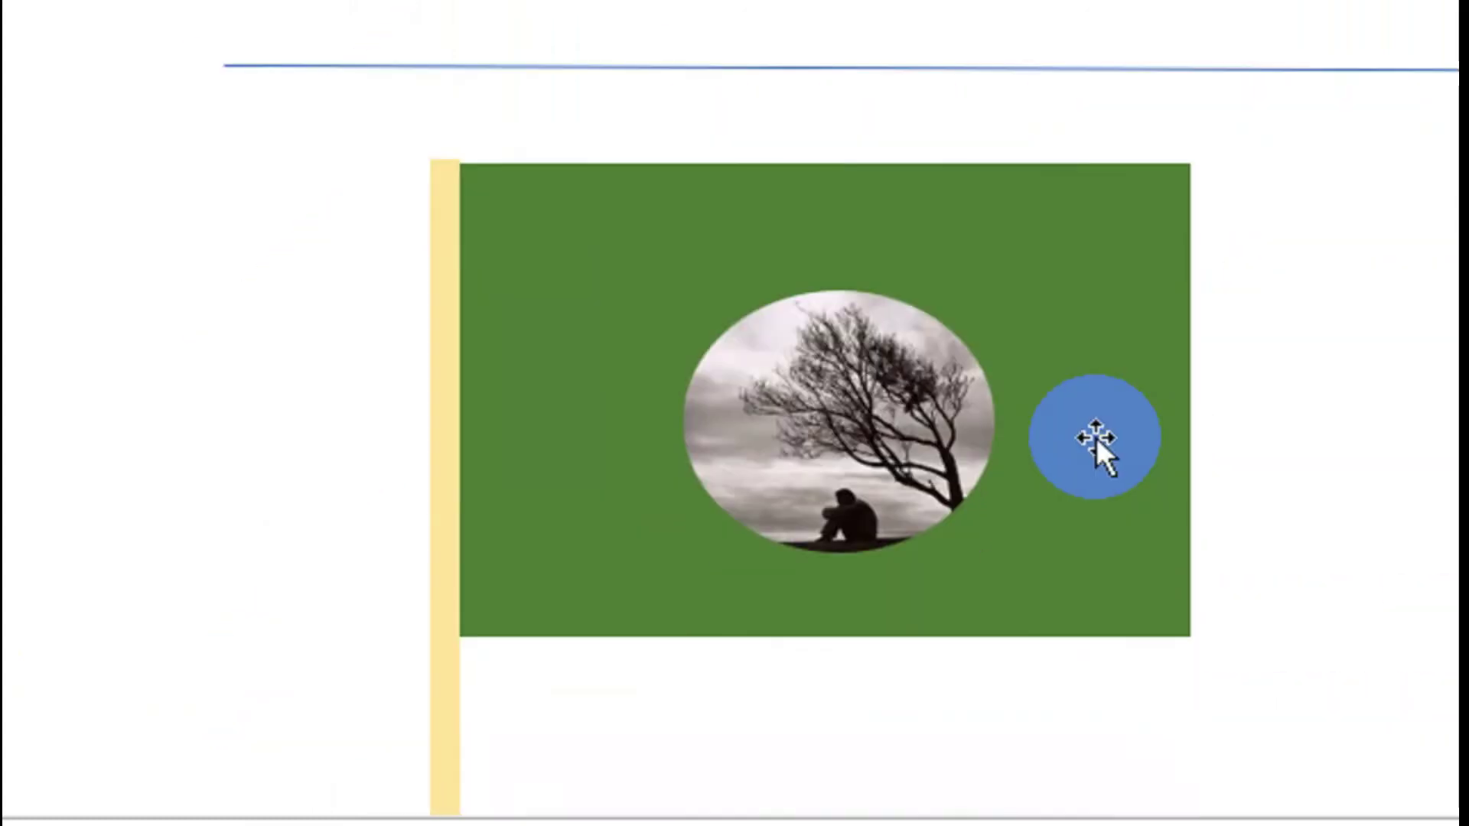
scroll(1096, 438, "down", 3)
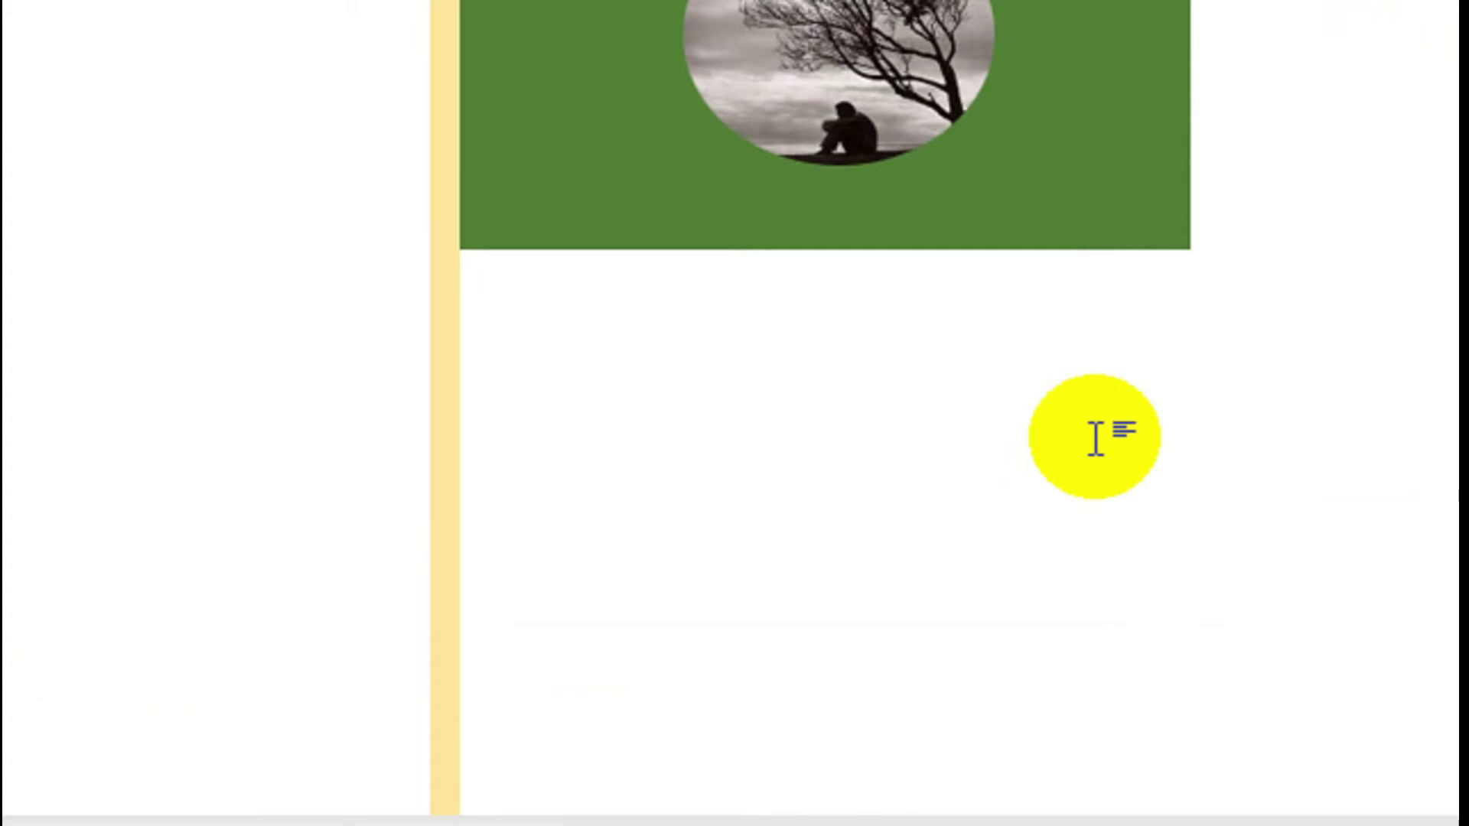
scroll(996, 304, "up", 1)
Step: Select the green flag picture and bring up the Shape Format tools
left_click(1059, 187)
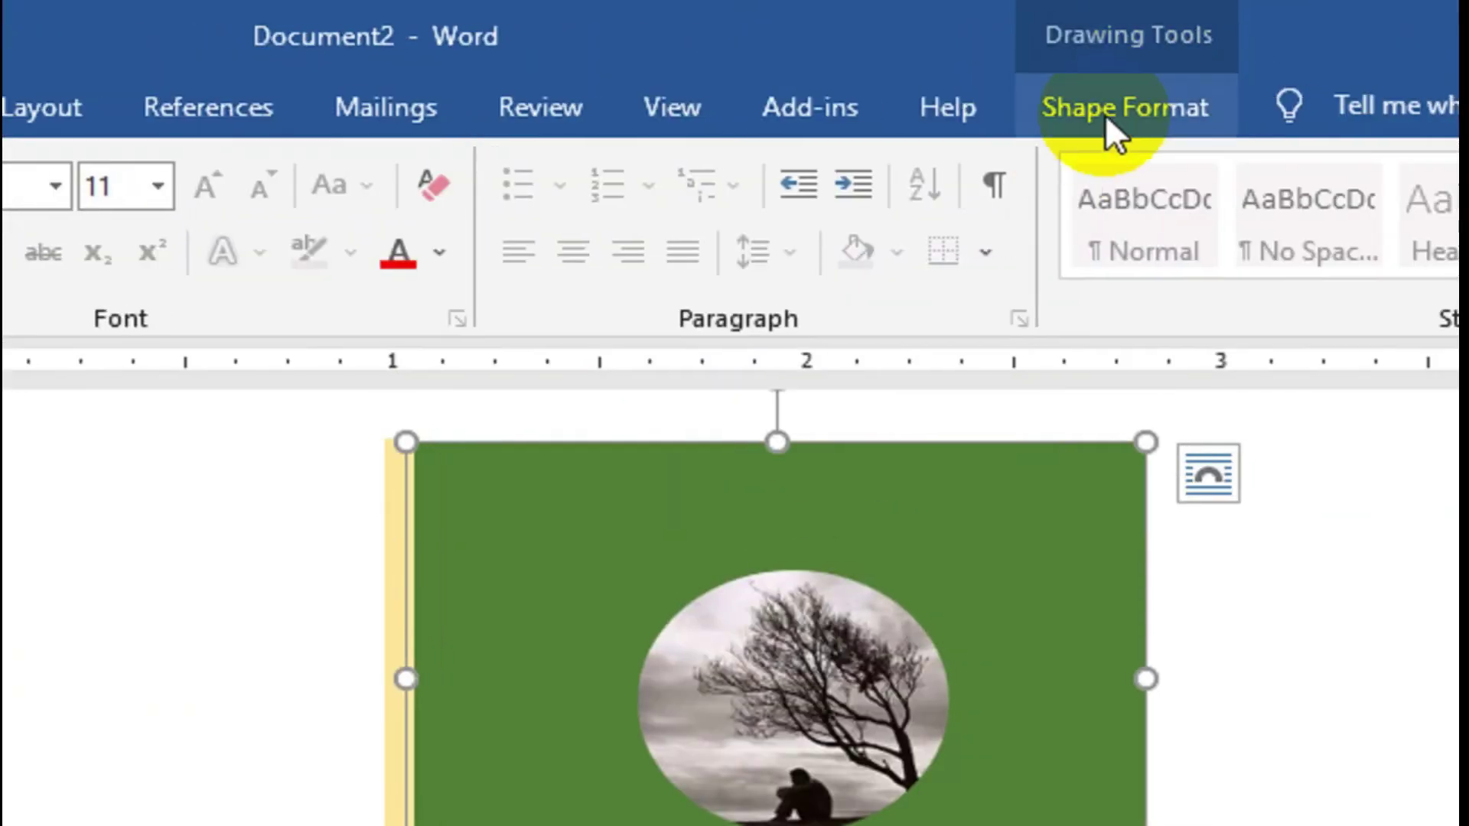
left_click(1102, 111)
scroll(1082, 704, "down", 5)
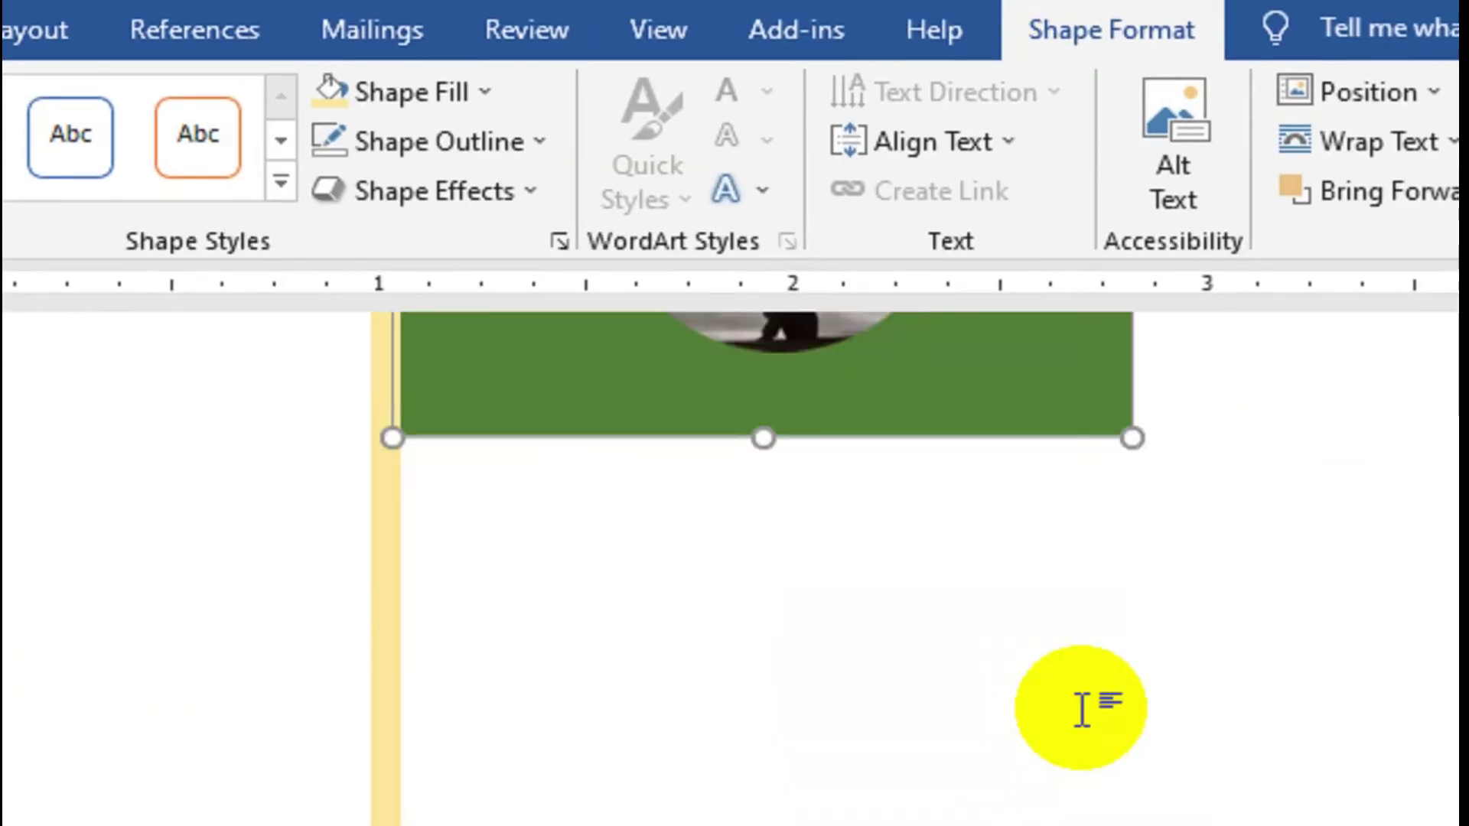
scroll(964, 689, "up", 5)
scroll(916, 668, "down", 4)
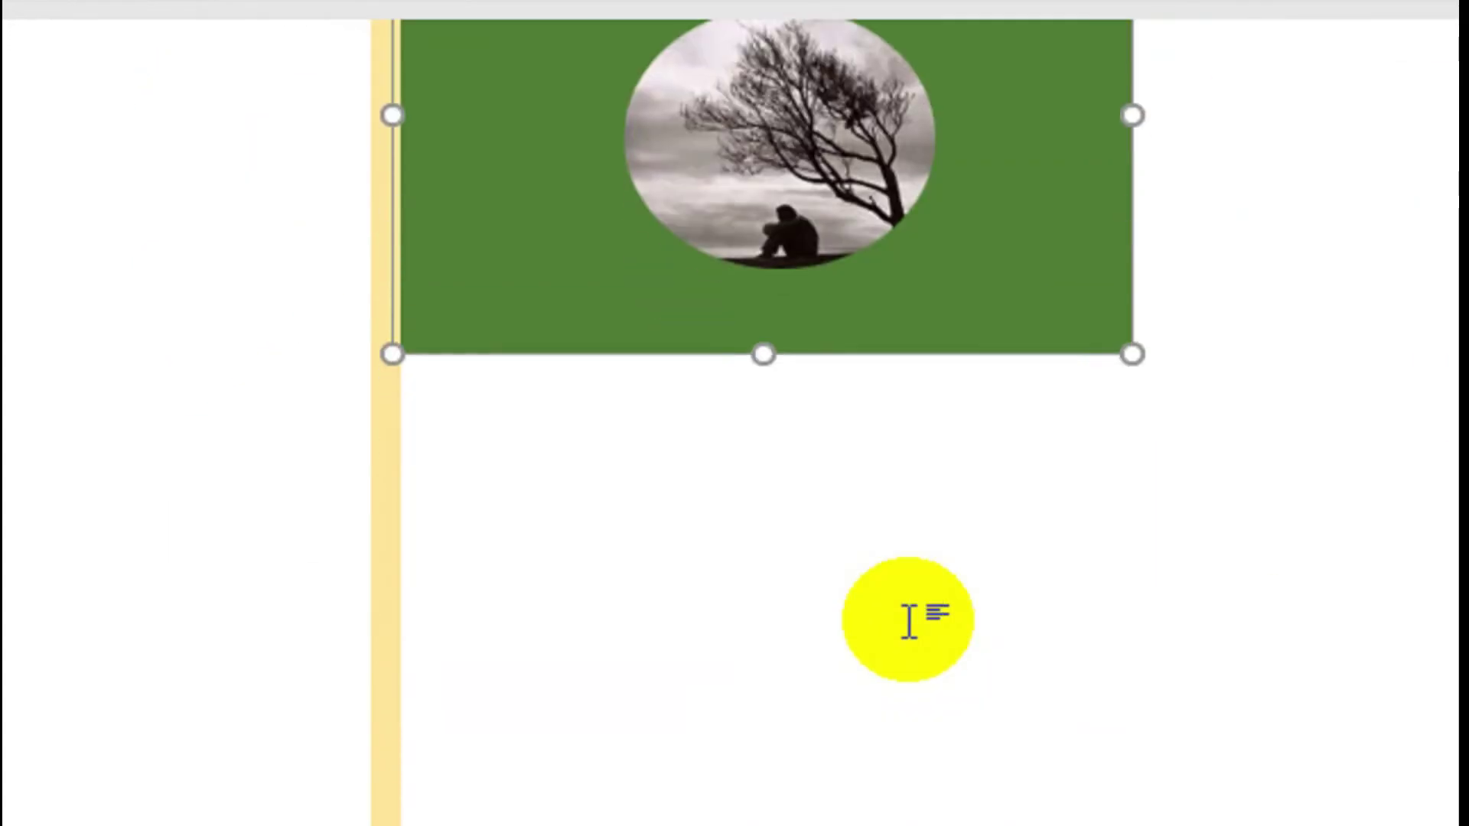
scroll(908, 618, "up", 3)
scroll(1068, 656, "down", 1)
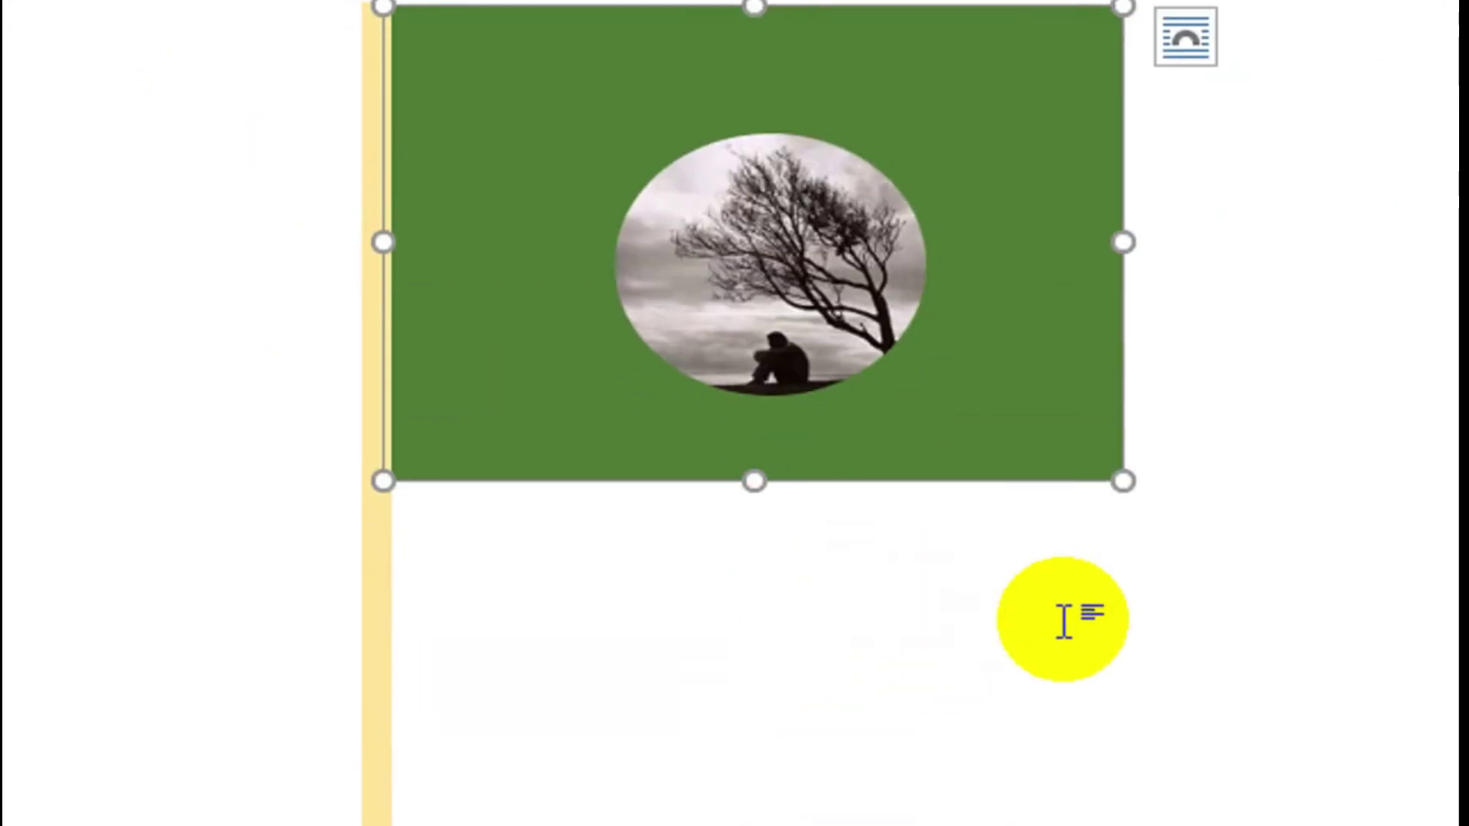
scroll(1059, 618, "down", 5)
scroll(1056, 620, "up", 5)
scroll(1094, 617, "down", 5)
scroll(1095, 617, "up", 5)
left_click(1105, 501)
left_click(1157, 115)
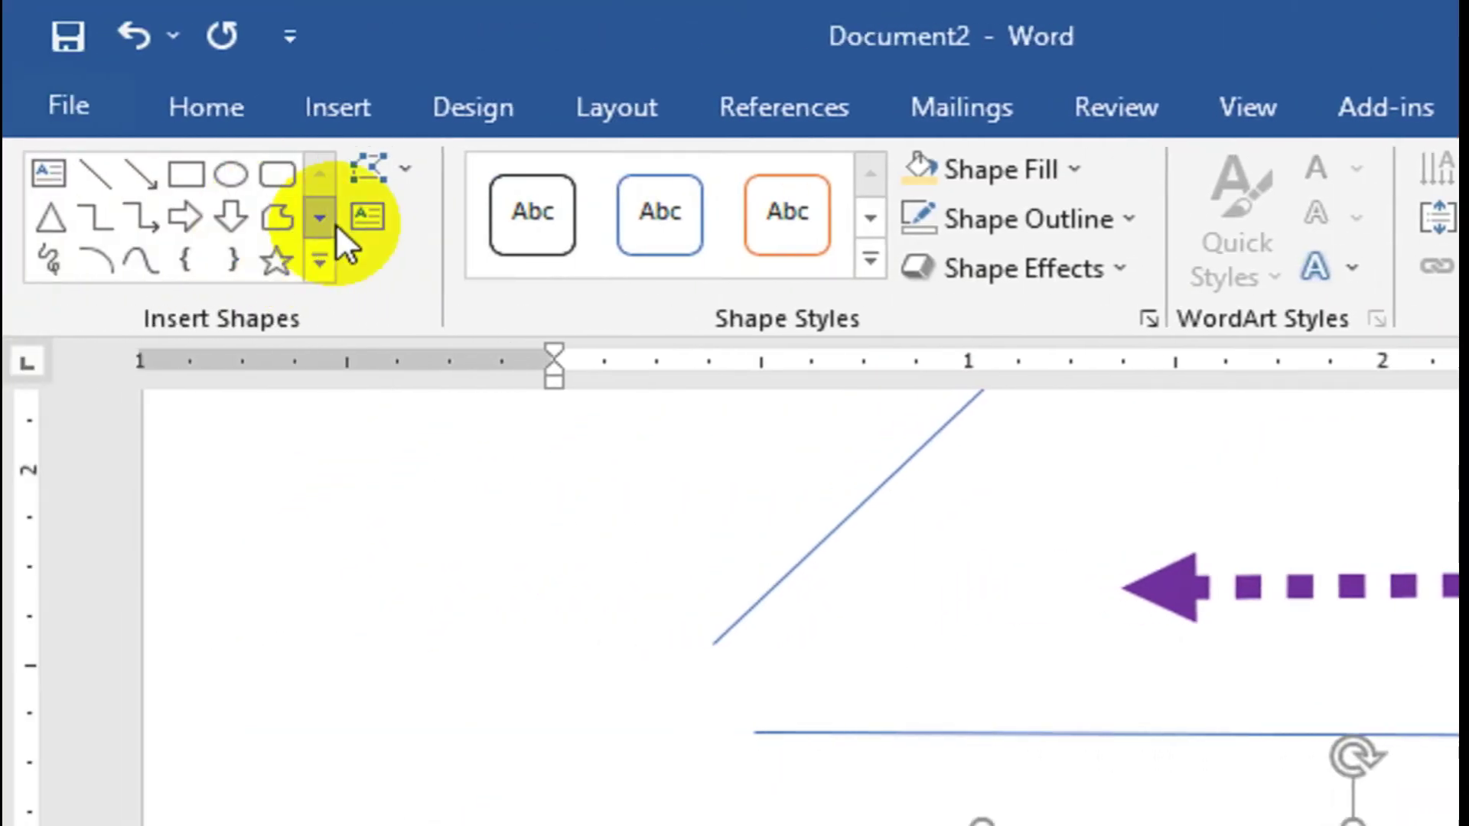
Step: Draw a Smiley Face shape to the right of the green flag and open its fill options
left_click(324, 258)
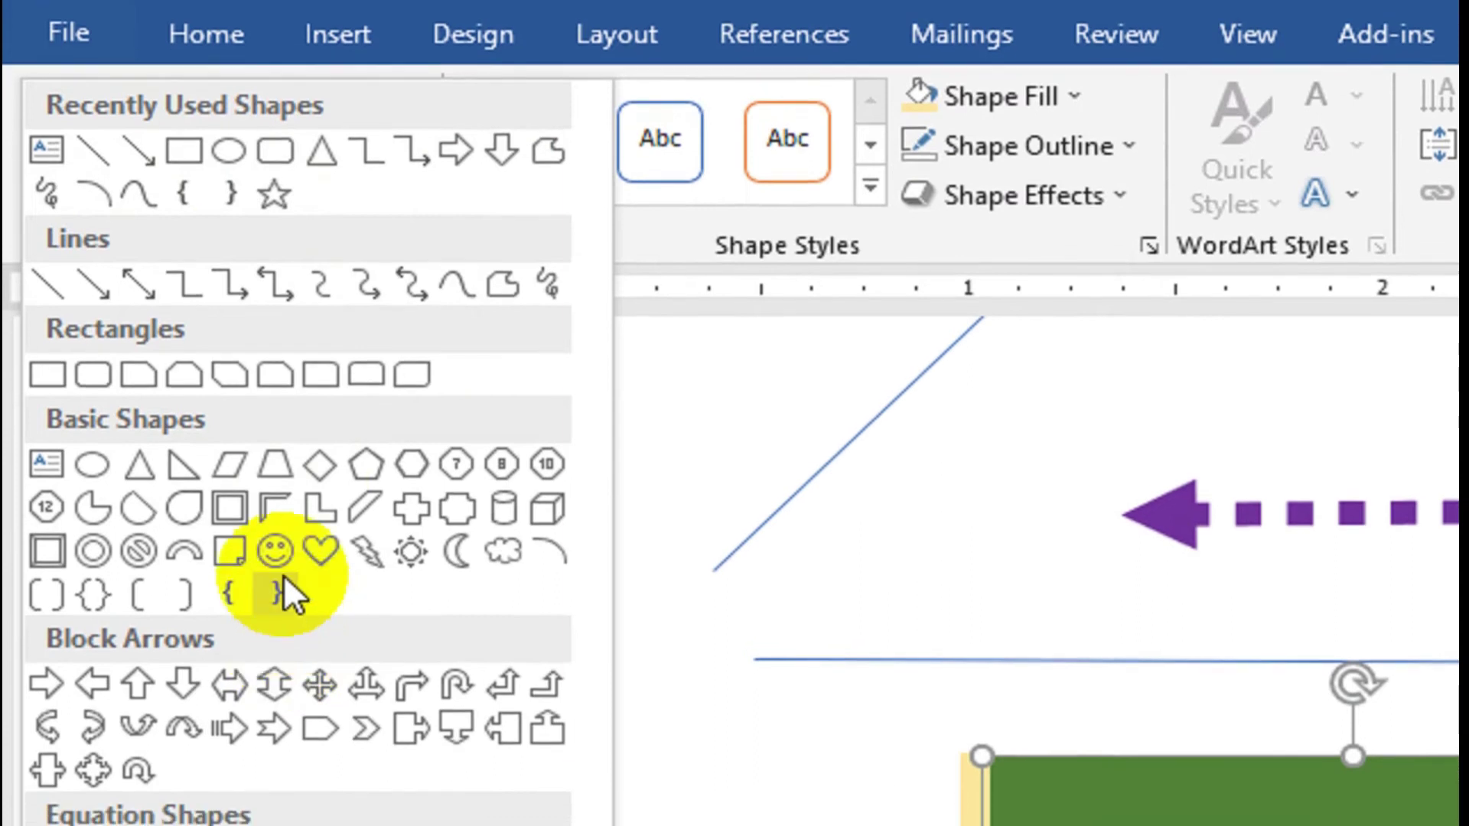
left_click(281, 574)
left_click_drag(1049, 305, 1253, 681)
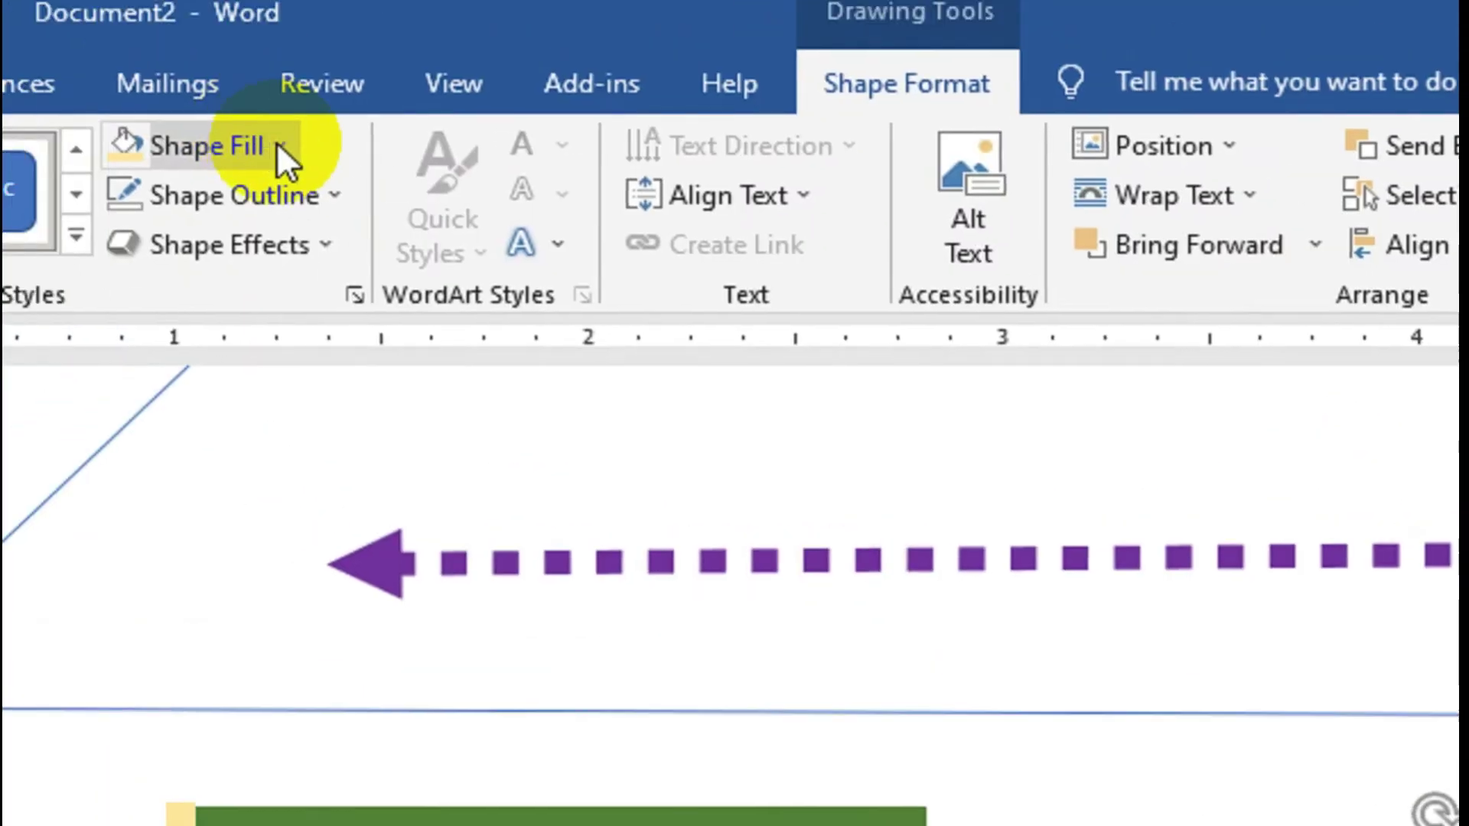
left_click(278, 146)
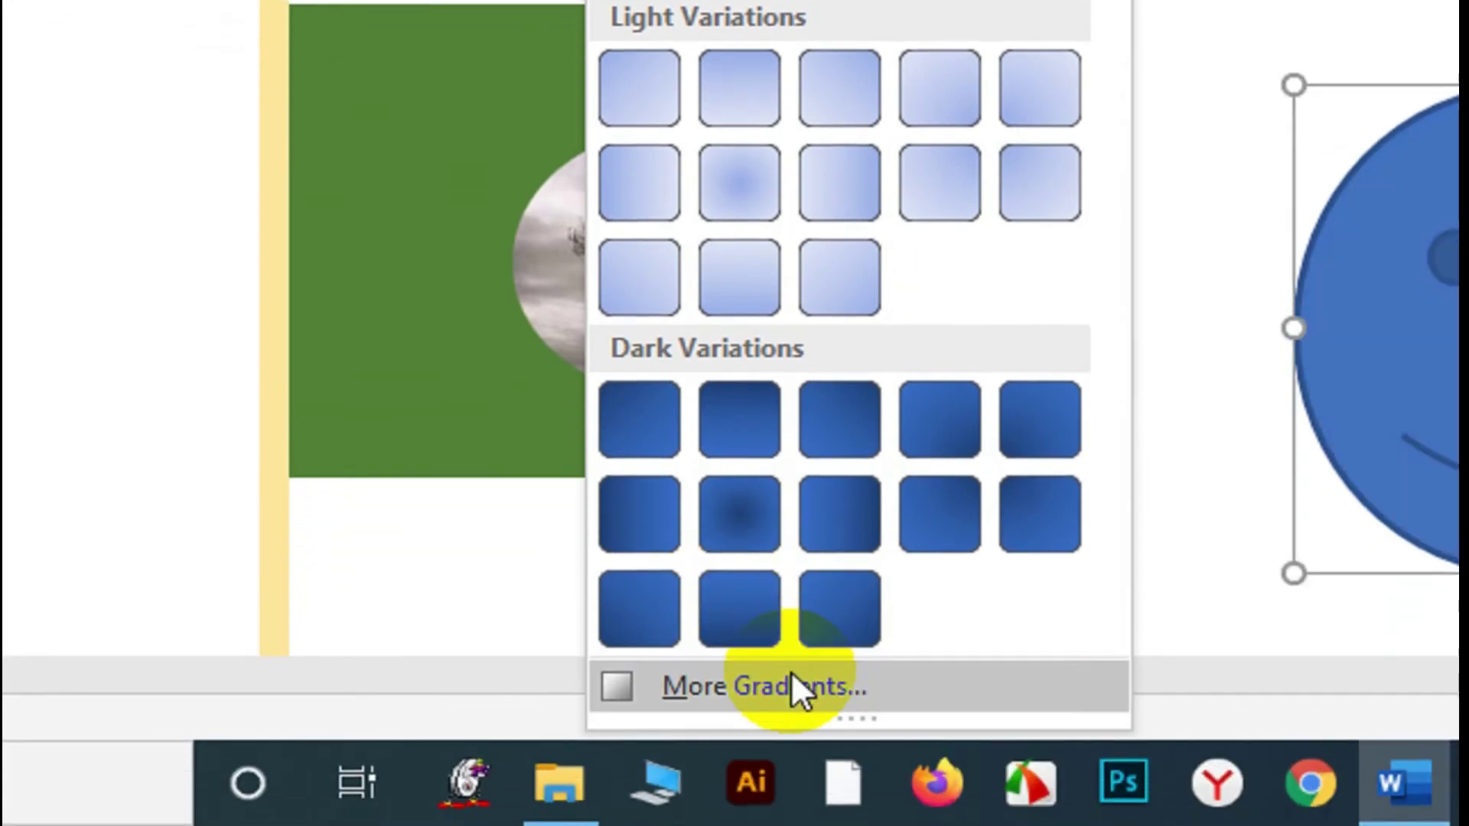
Step: Give the smiley a gradient fill and make the first (0%) stop grey
left_click(791, 686)
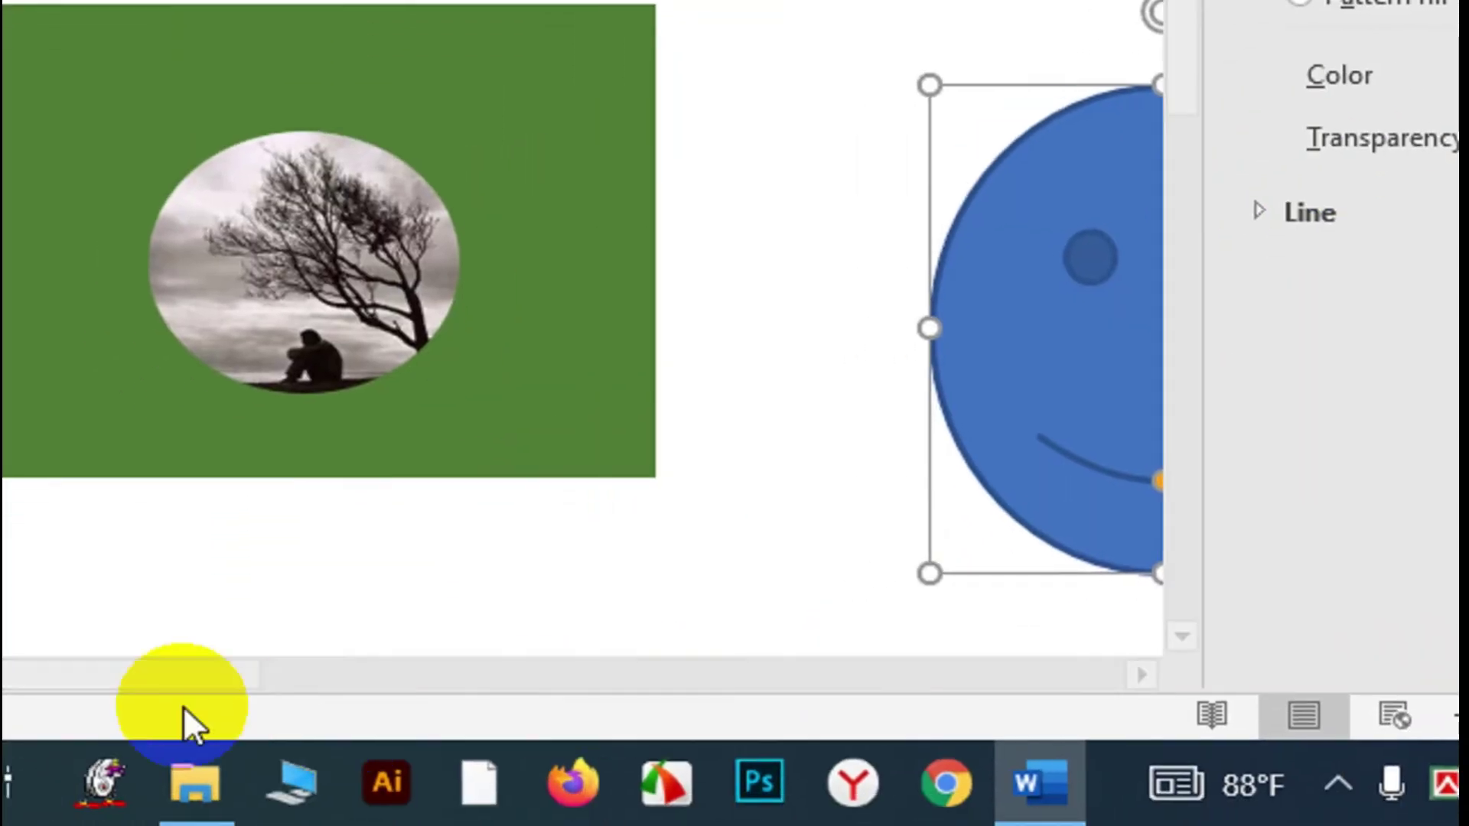
left_click_drag(195, 676, 521, 689)
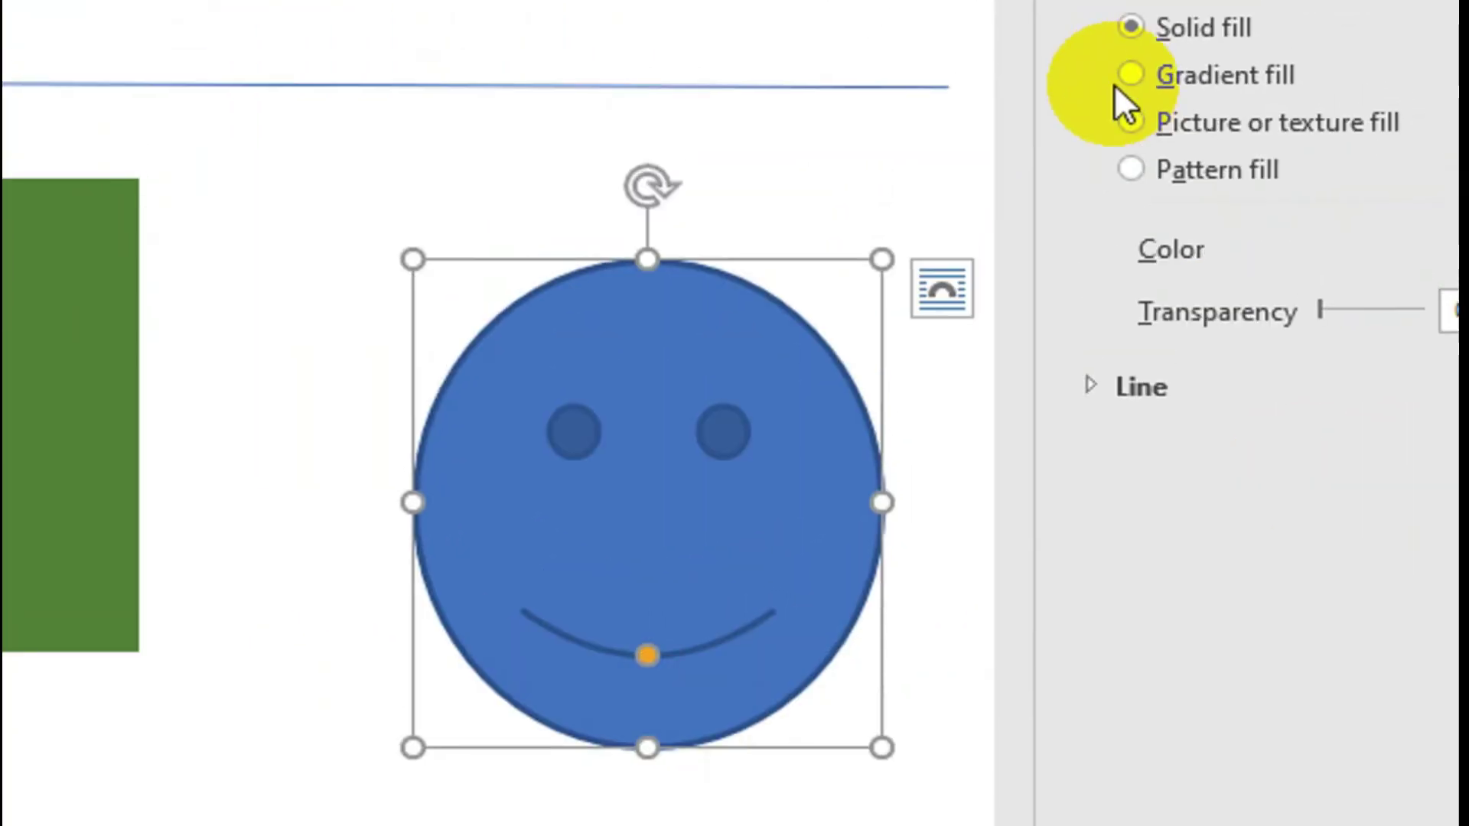
left_click(1086, 203)
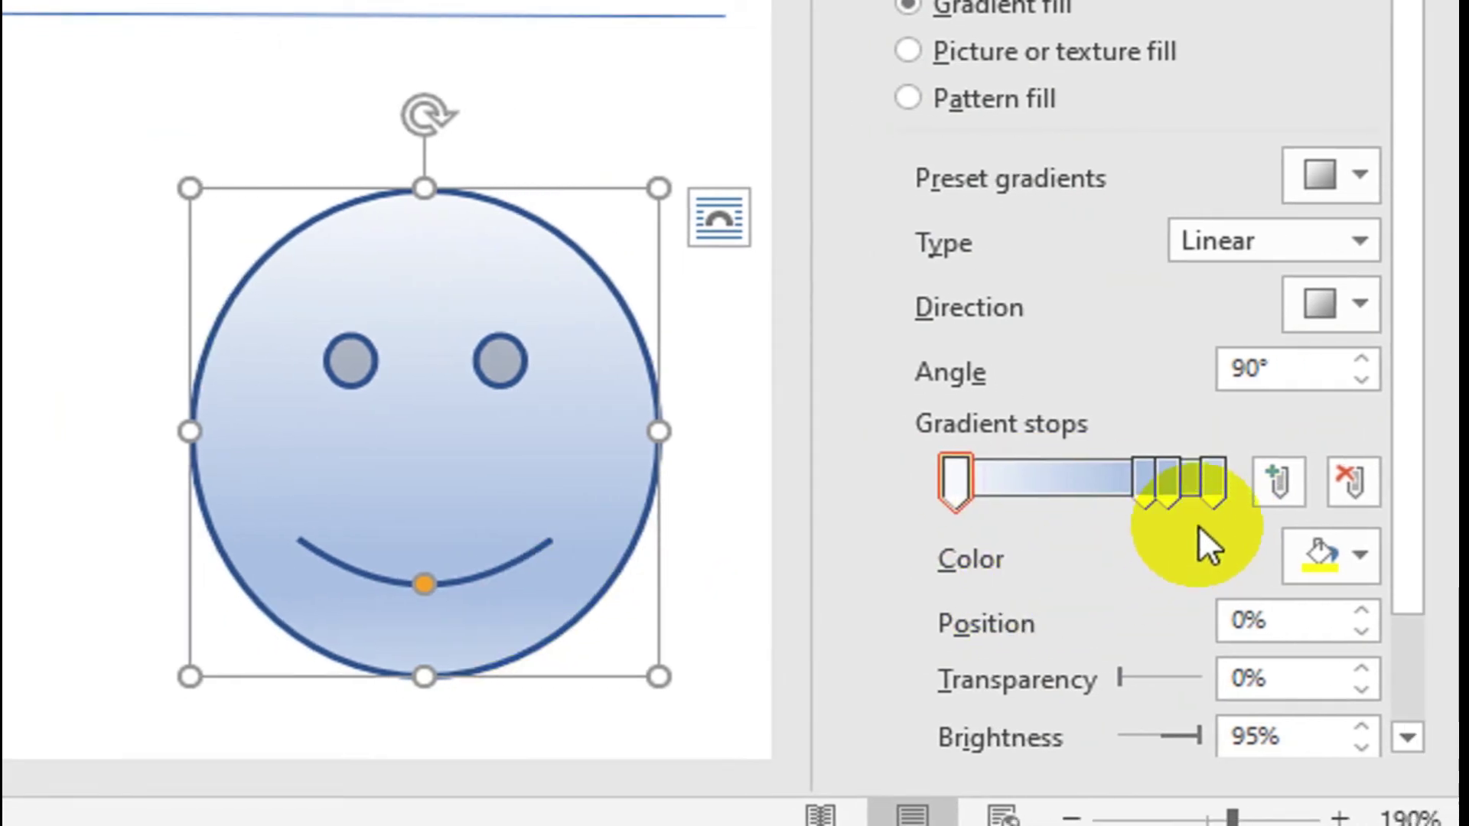
left_click(955, 497)
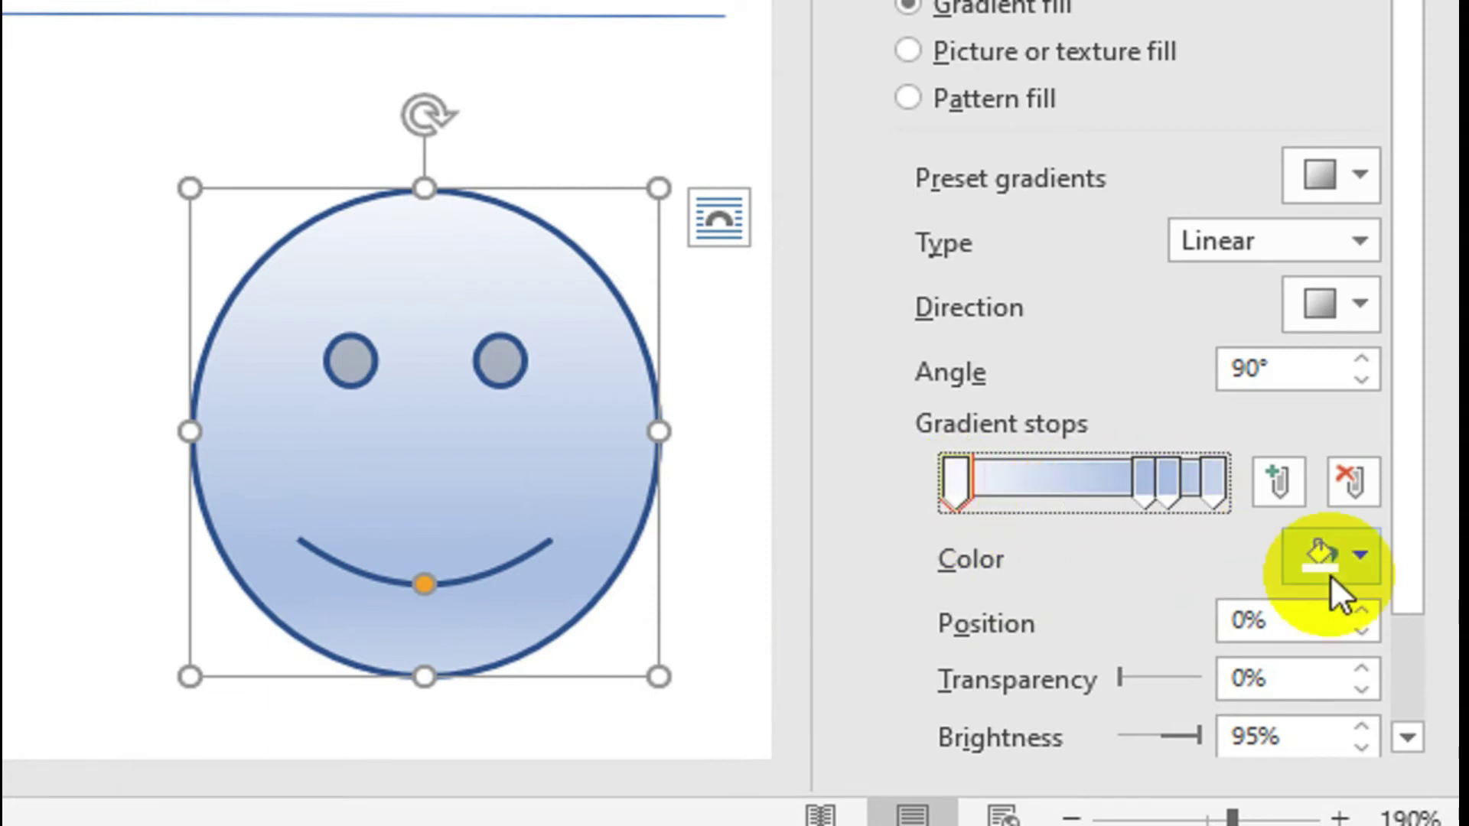
left_click(1366, 570)
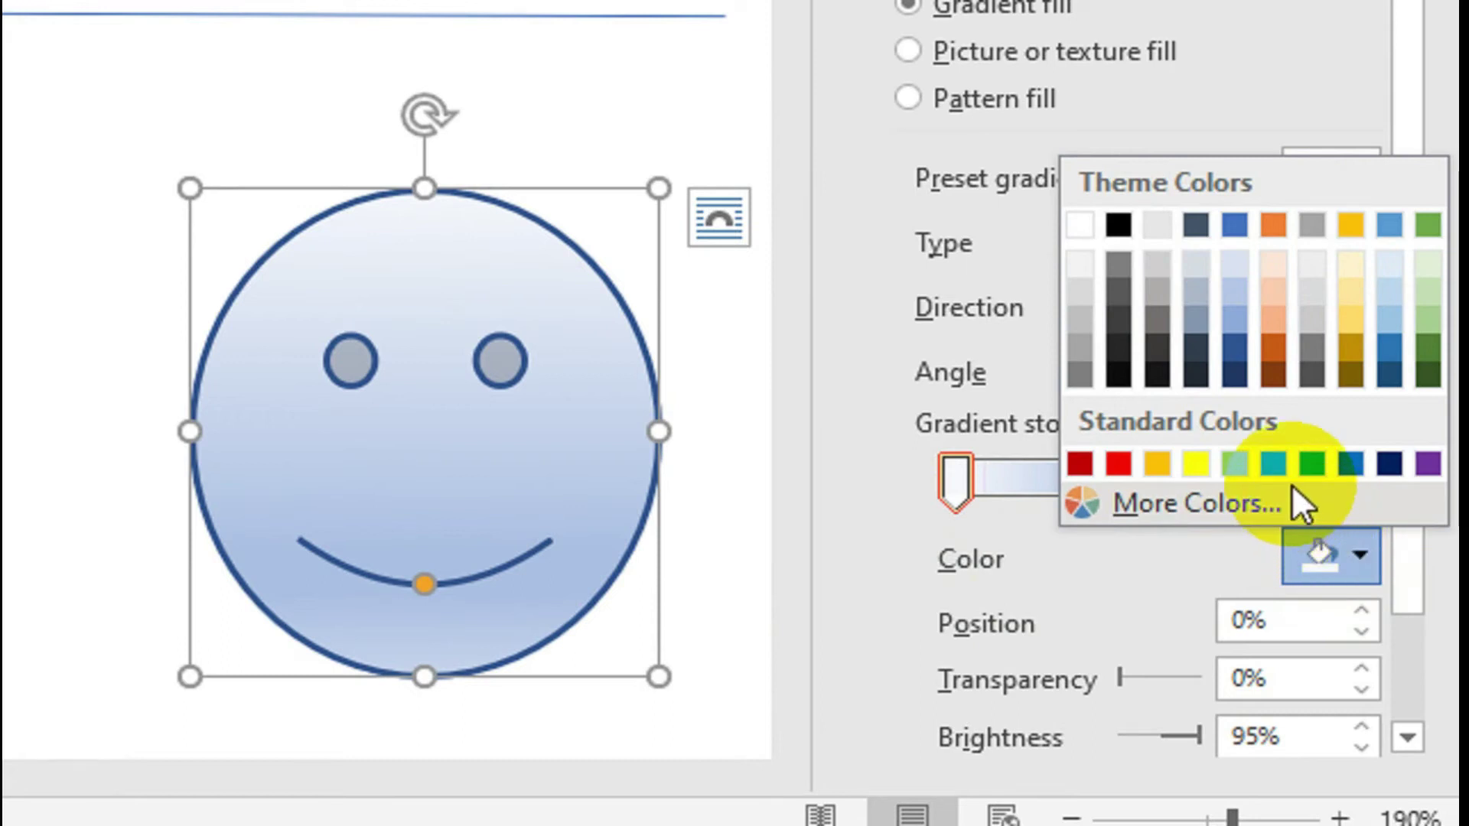
left_click(1171, 289)
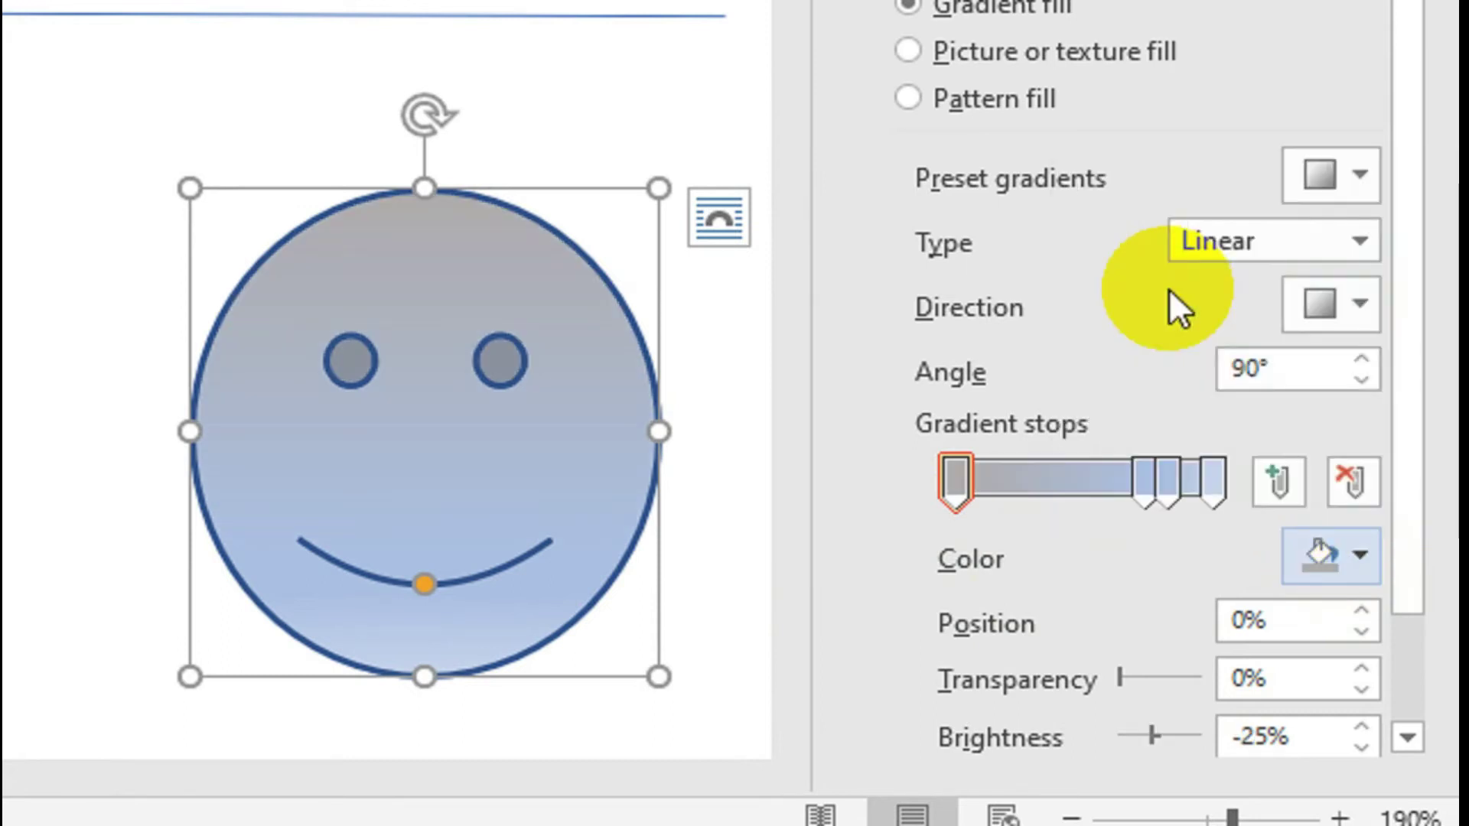
Step: Make the 83% and 100% gradient stops grey as well
left_click(1145, 484)
left_click(1169, 499)
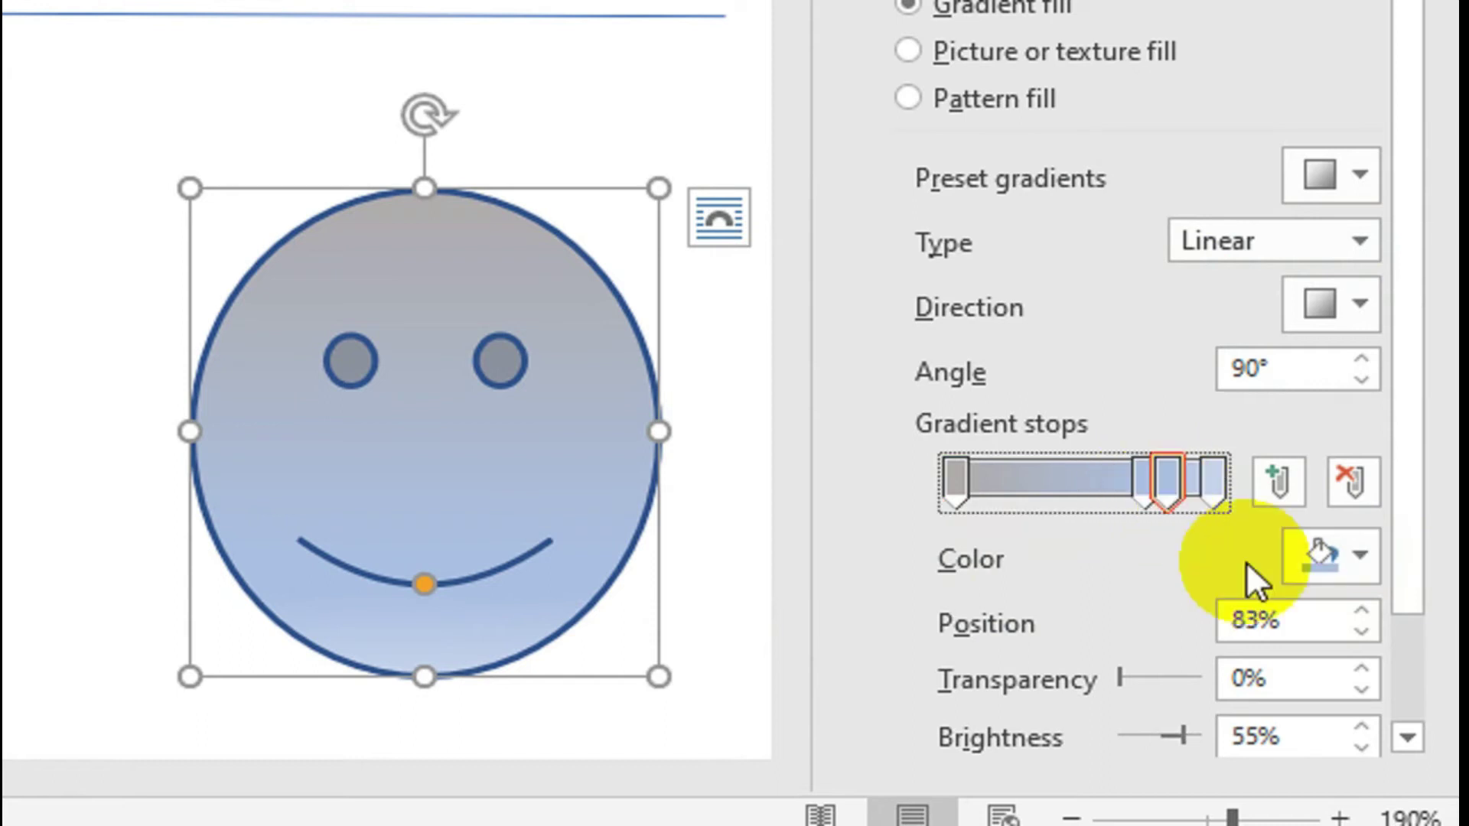
left_click(1365, 566)
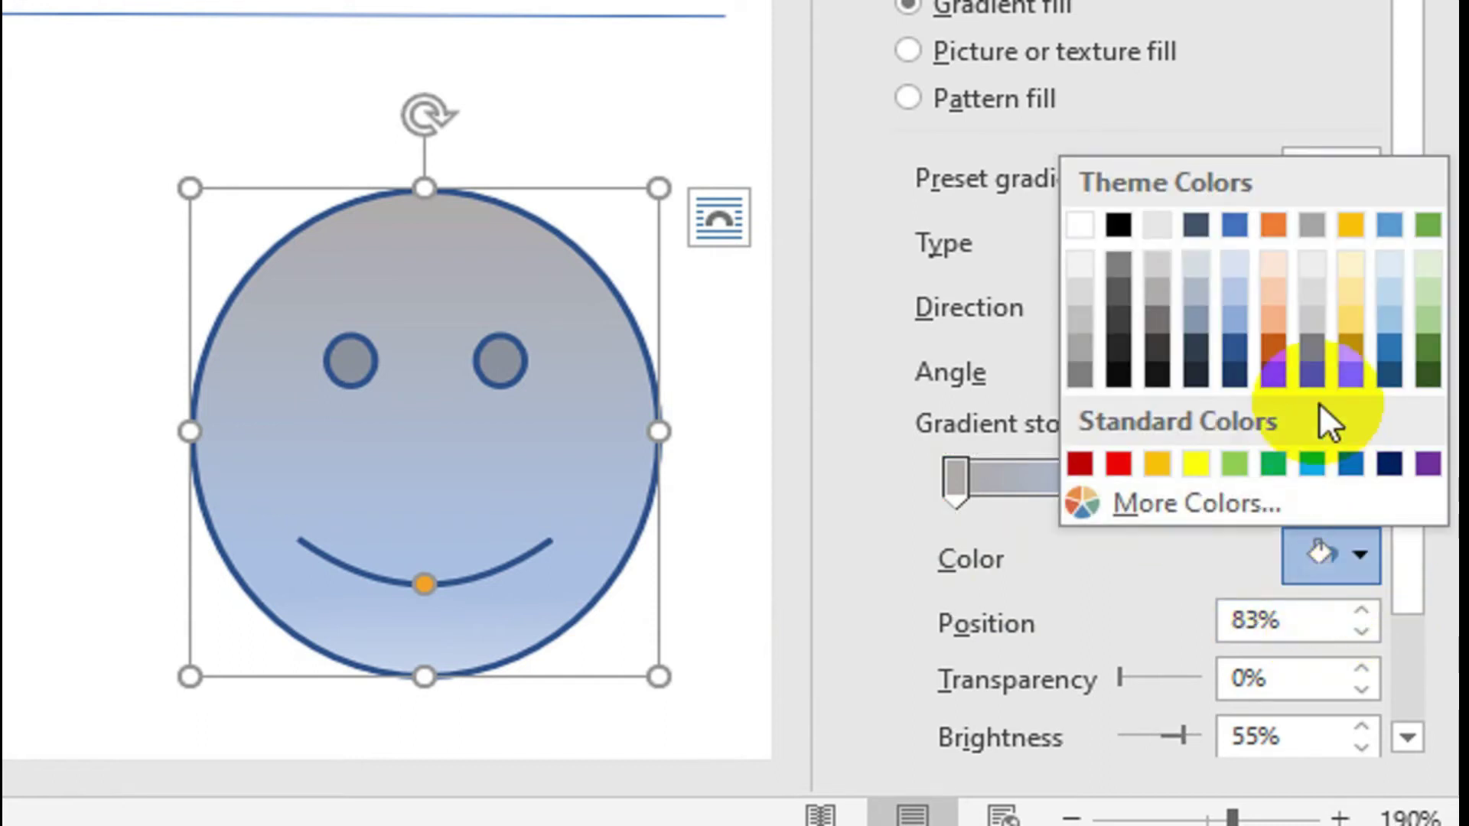
left_click(1163, 291)
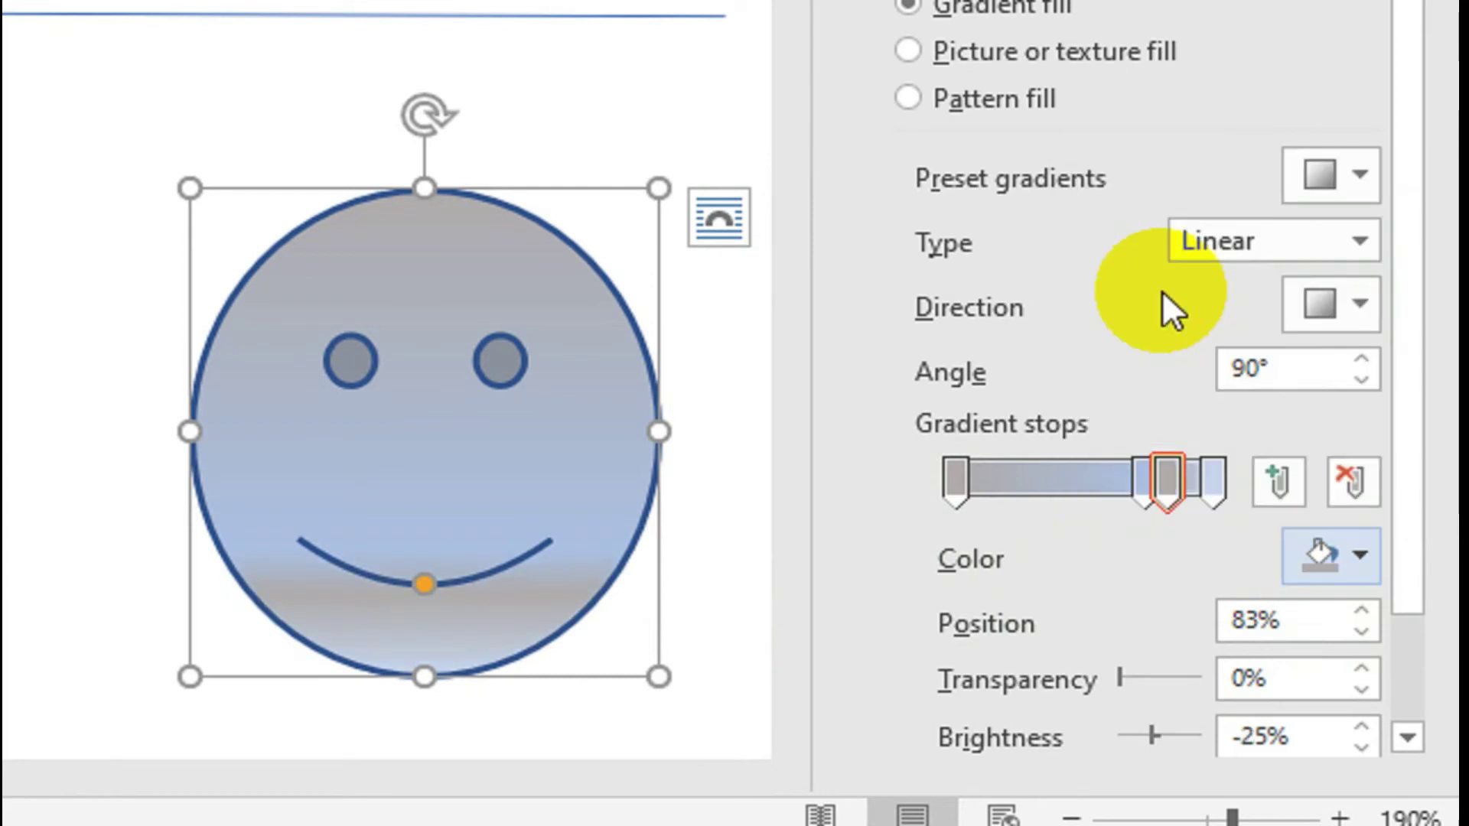
left_click(1215, 498)
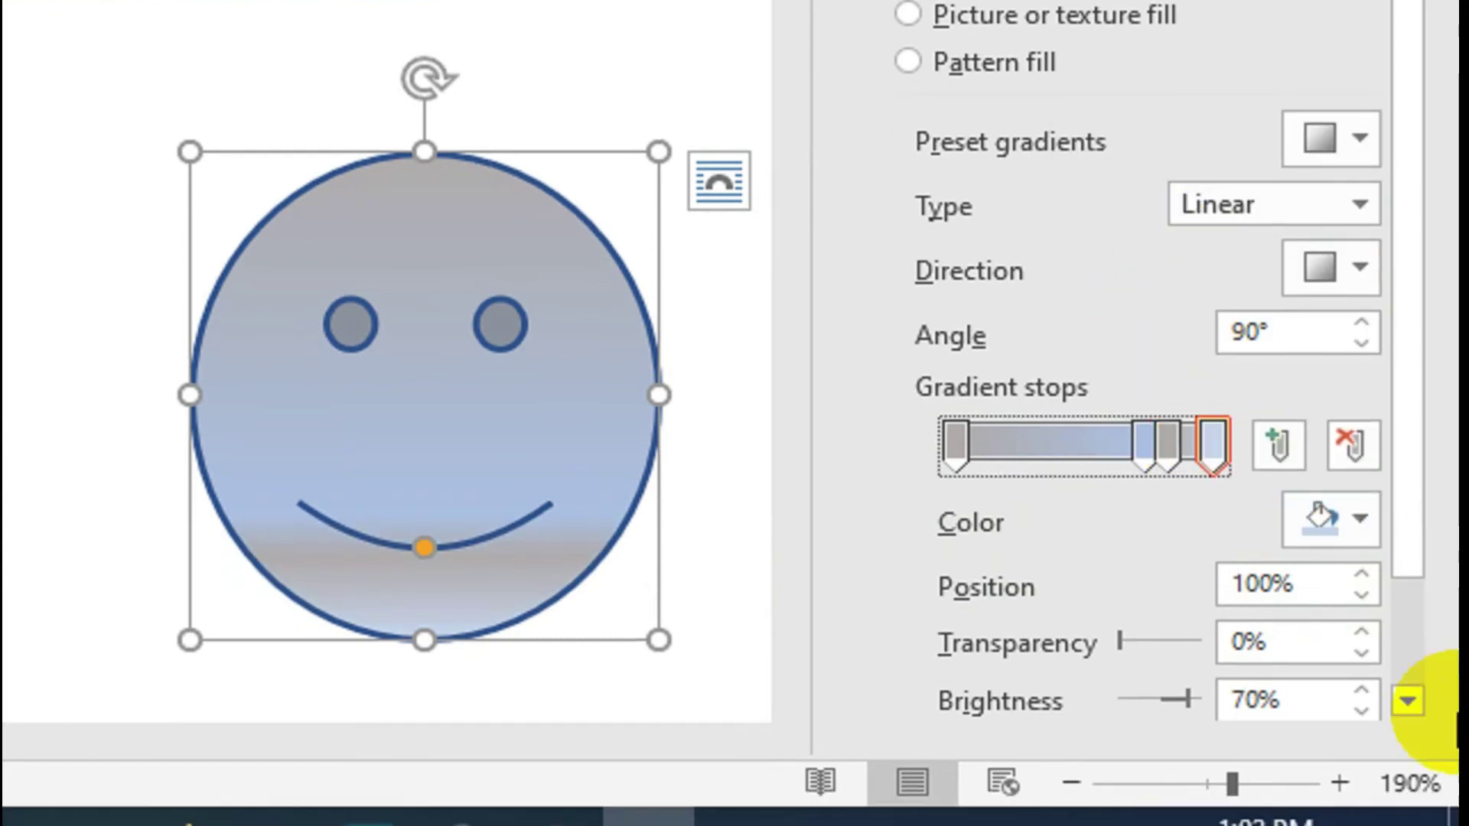
left_click(1364, 497)
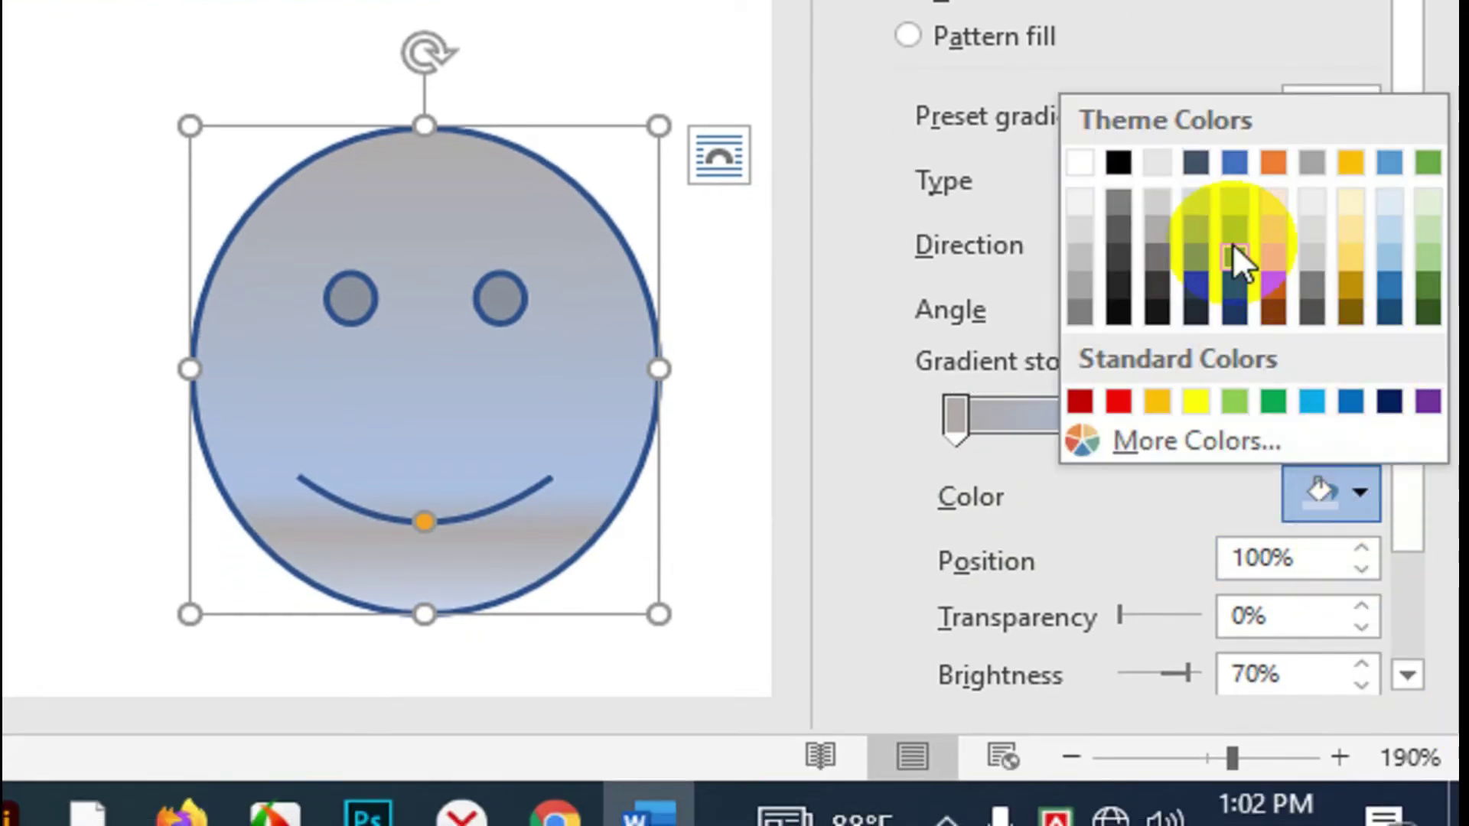
left_click(1158, 239)
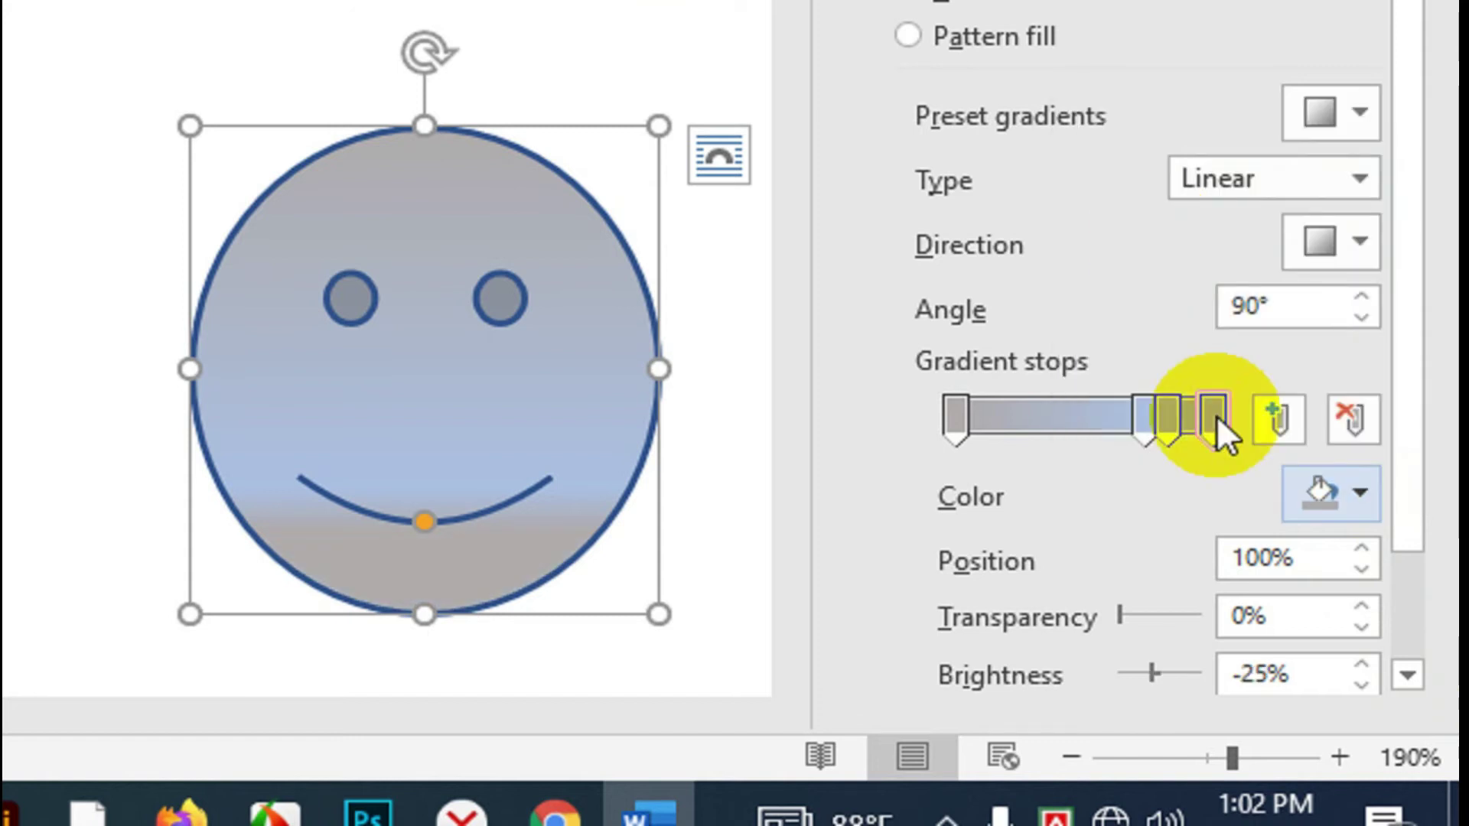
left_click(1353, 490)
Step: Recolour the last gradient stop dark orange and the 74% stop pale gold
mouse_move(1229, 207)
left_mouse_down()
mouse_move(1242, 256)
mouse_move(1390, 264)
left_mouse_up()
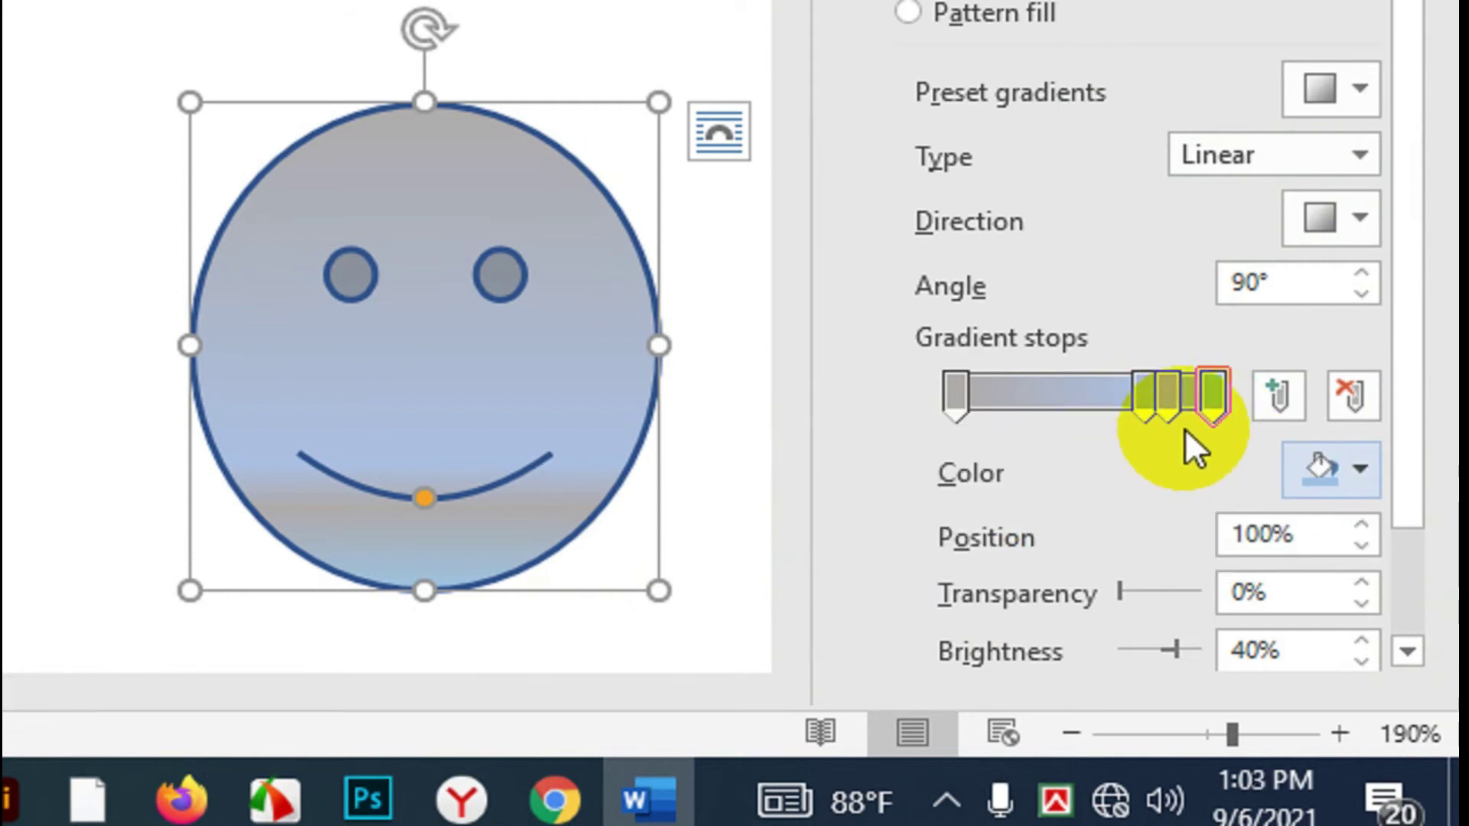
left_click(1363, 470)
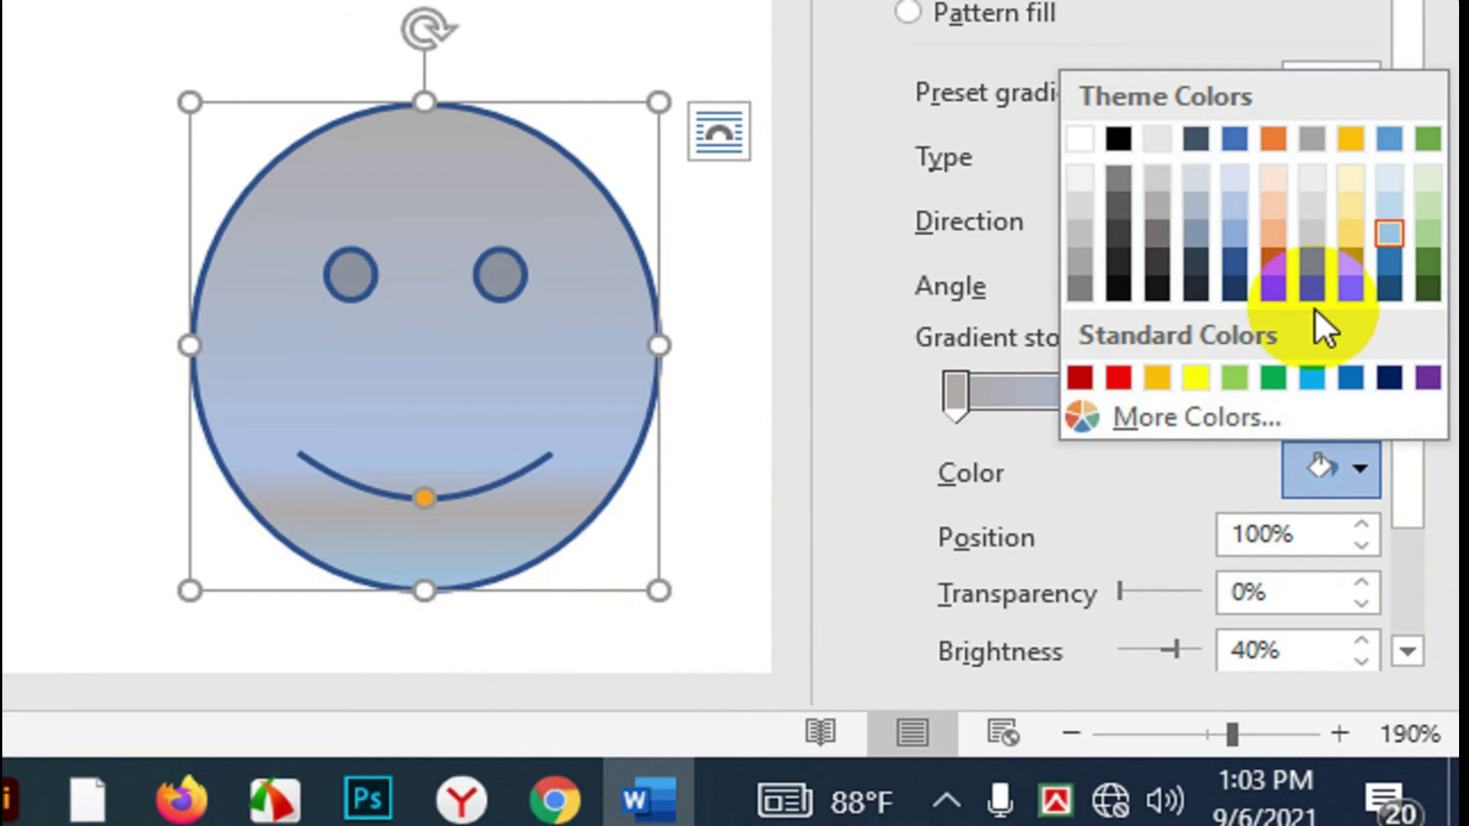
left_click(1272, 264)
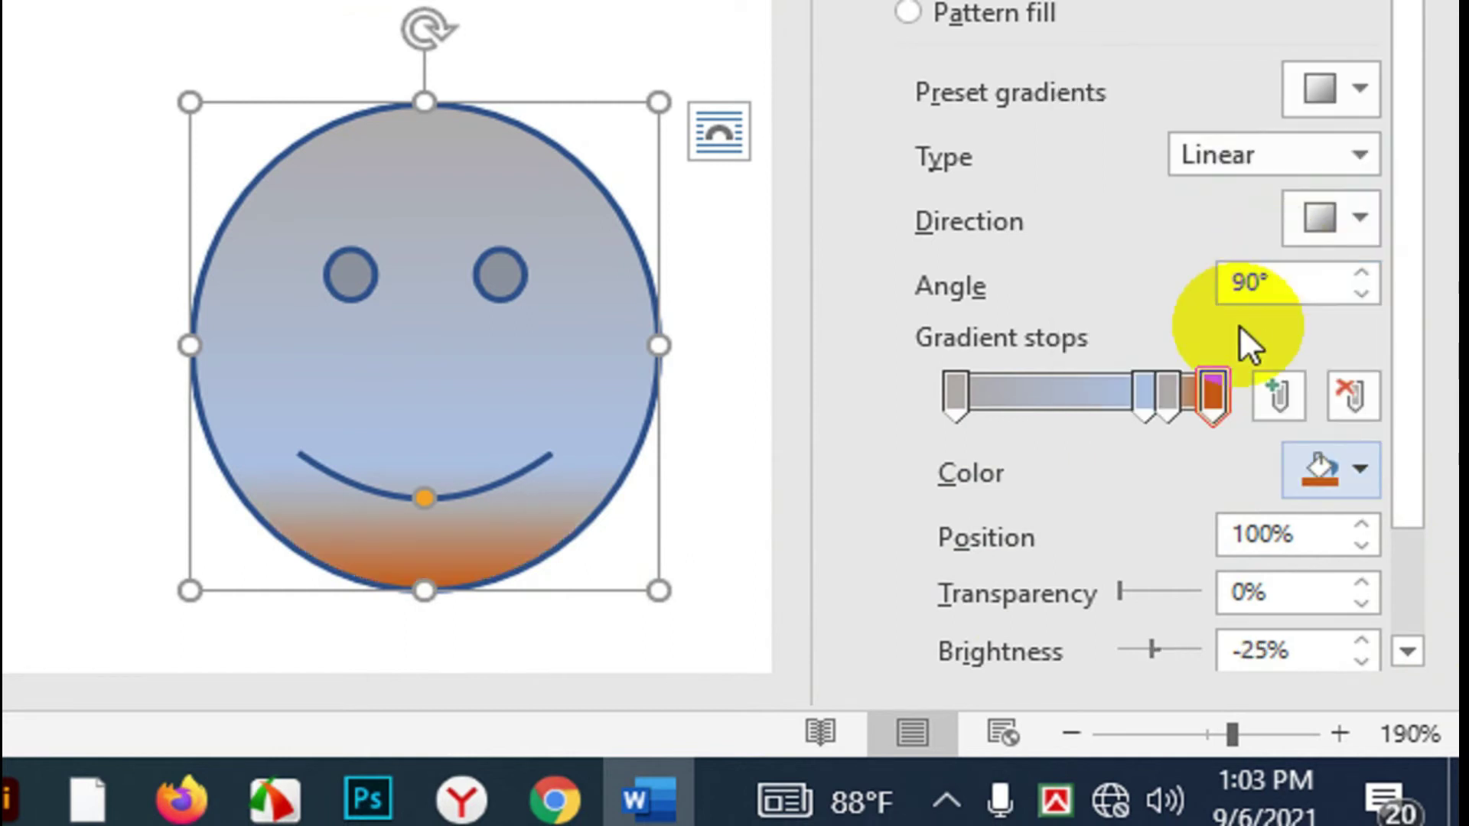
left_click(1140, 416)
left_click(1359, 473)
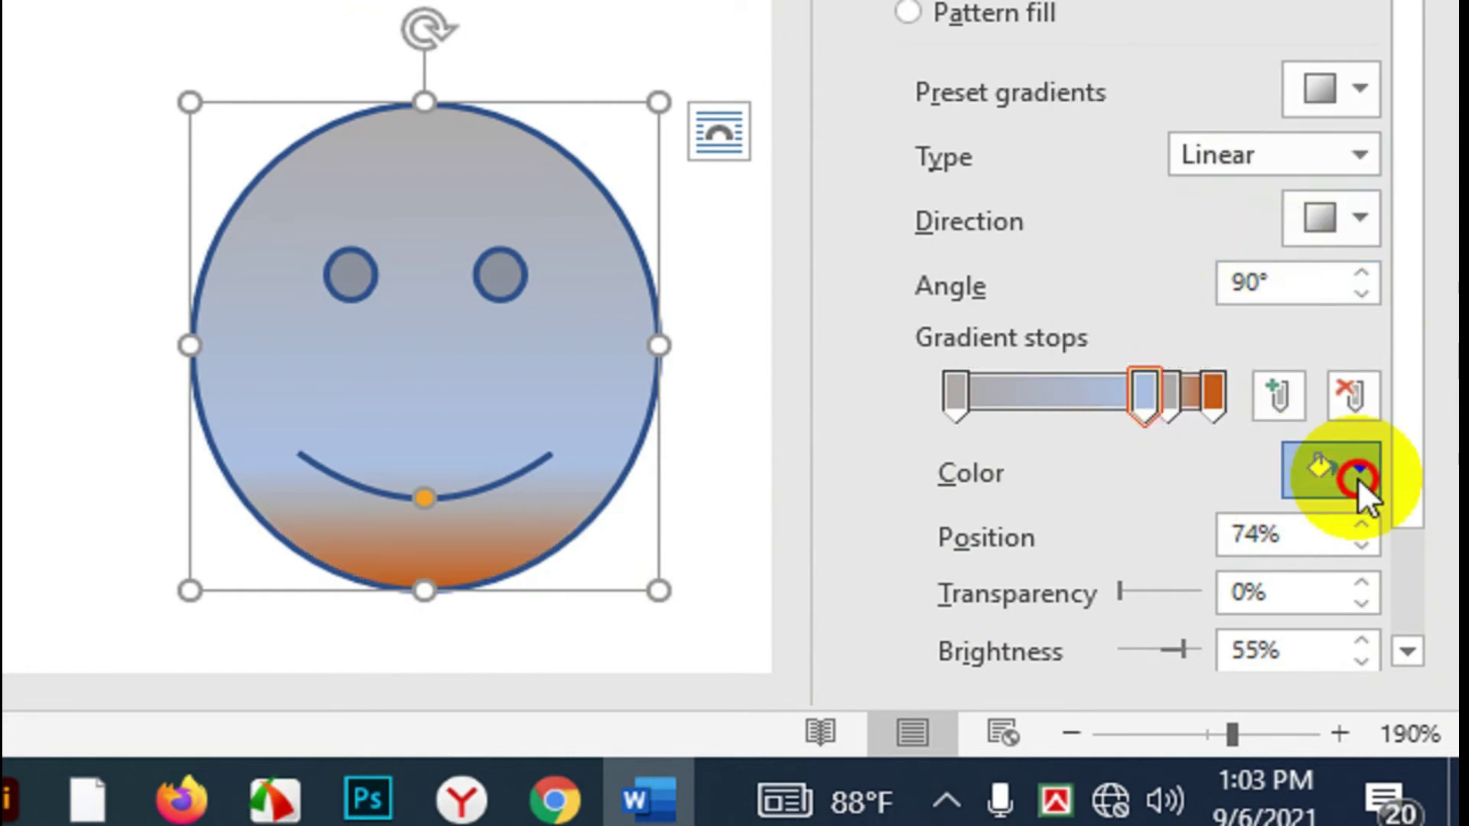
left_click(1344, 212)
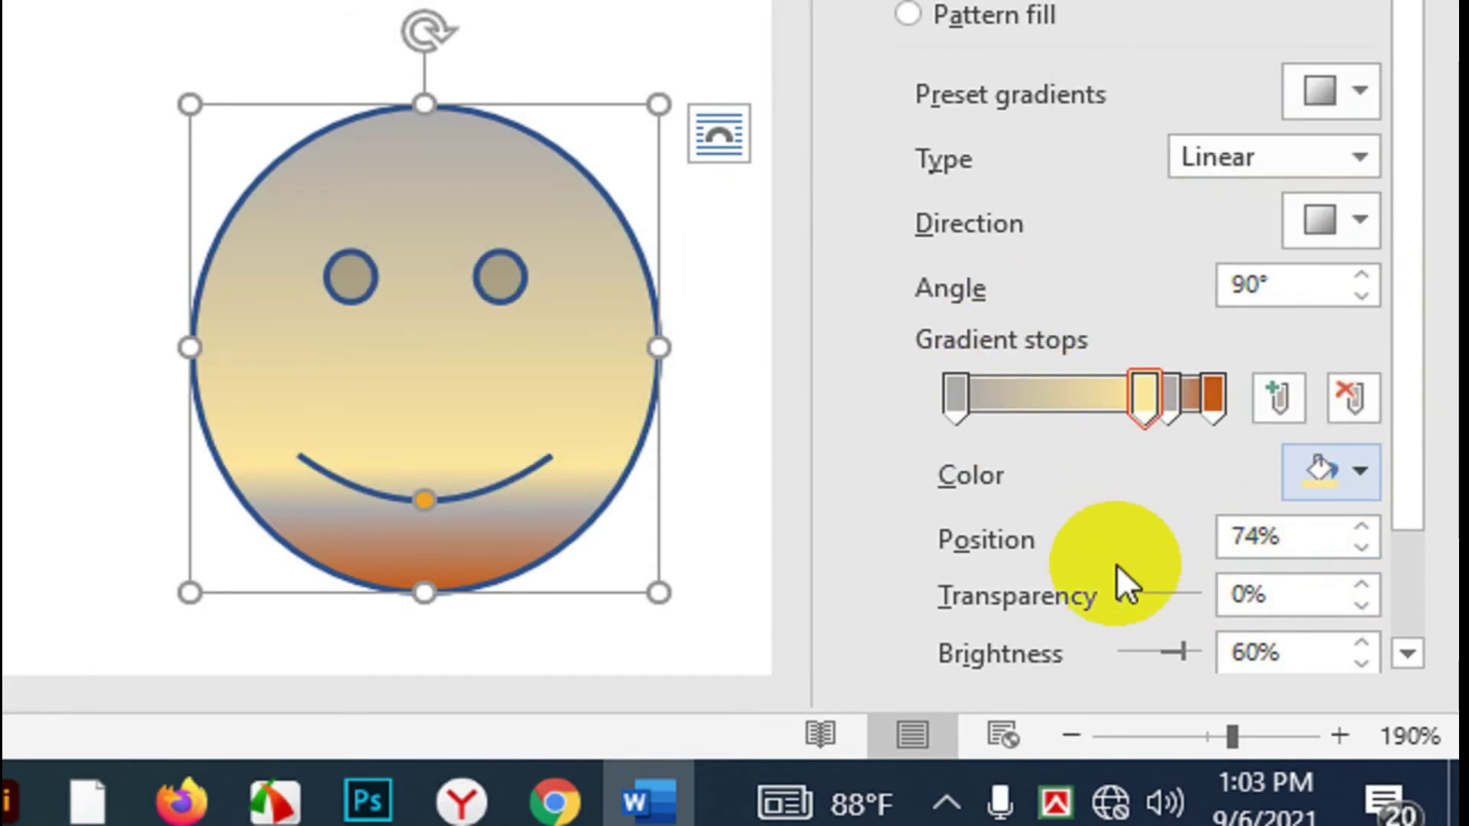
Step: Add a light green stop at 40%, remove the extra stops, and angle the gradient at 135°
scroll(1117, 563, "down", 2)
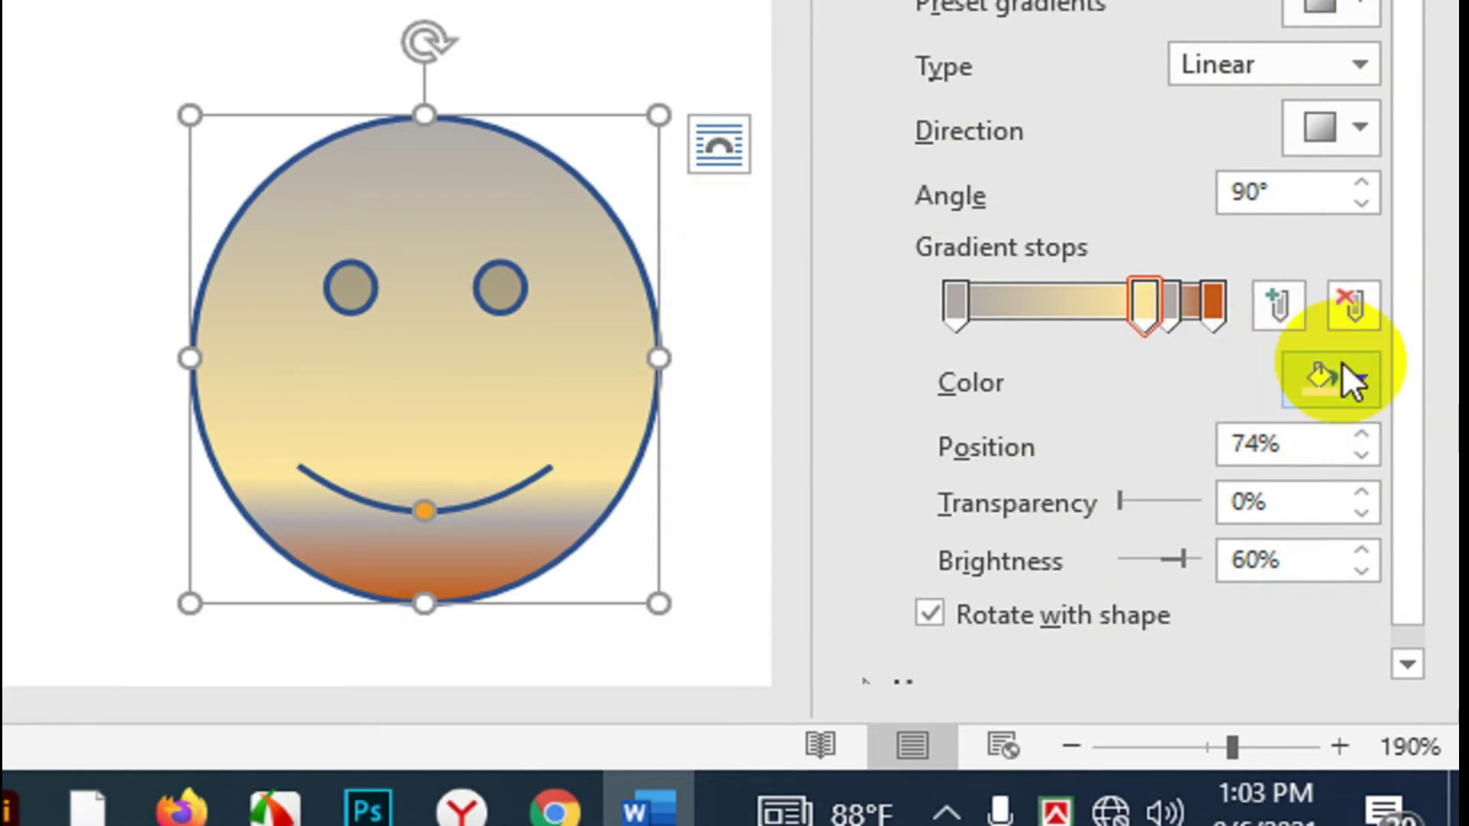
left_click(1060, 337)
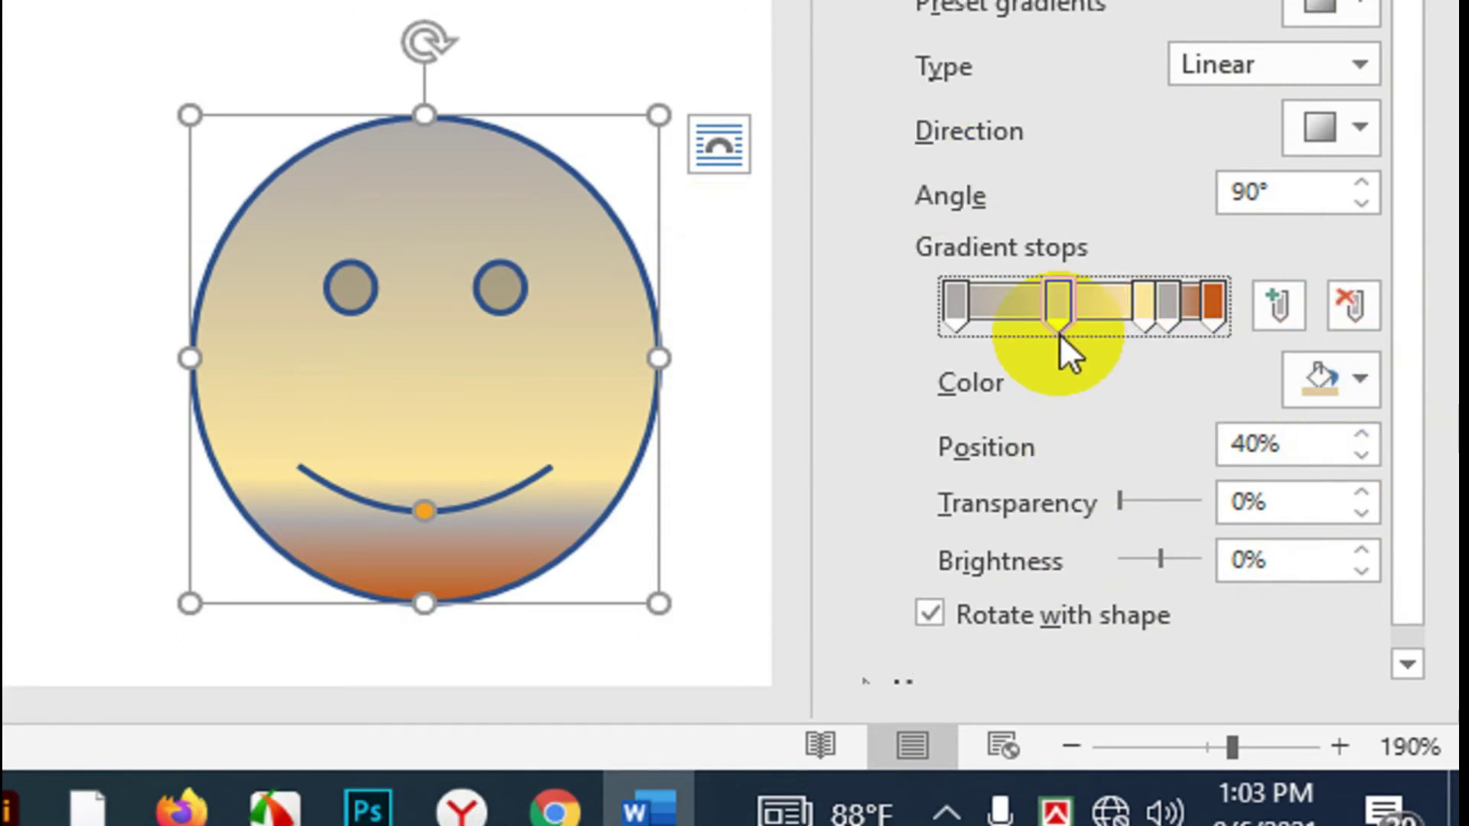
left_click(1353, 399)
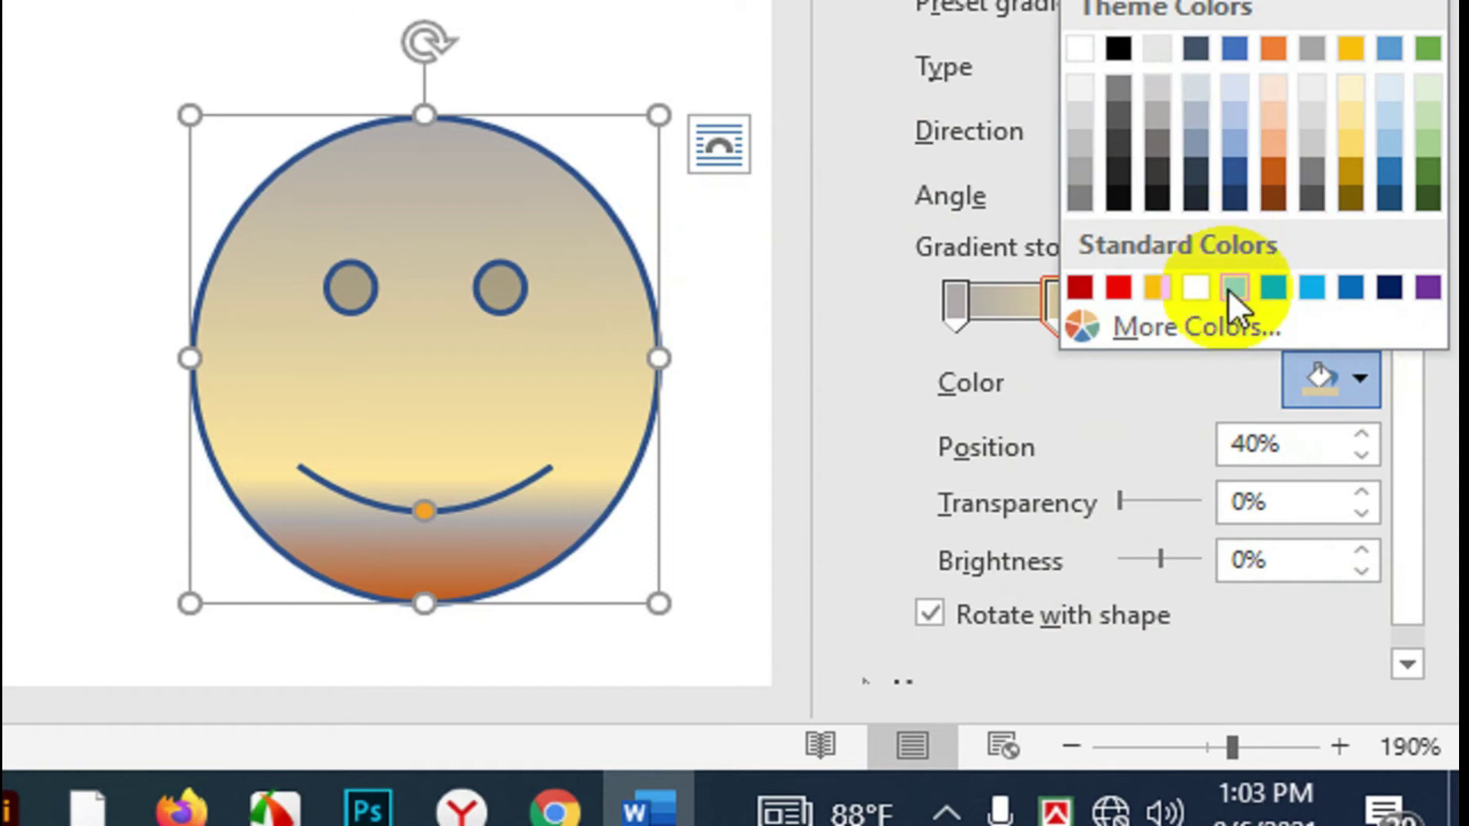
left_click(1234, 289)
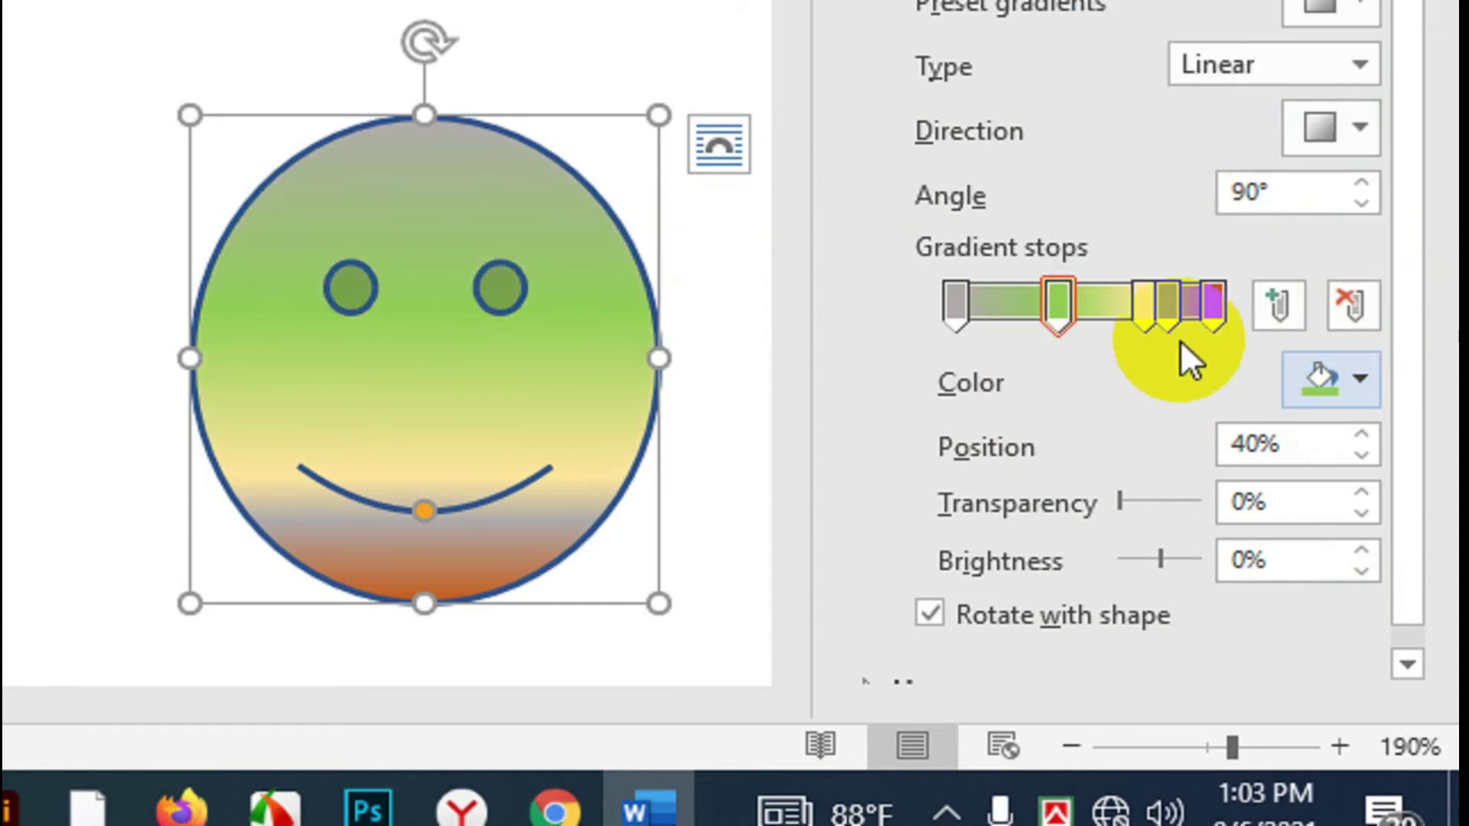
left_click_drag(1173, 320, 1169, 604)
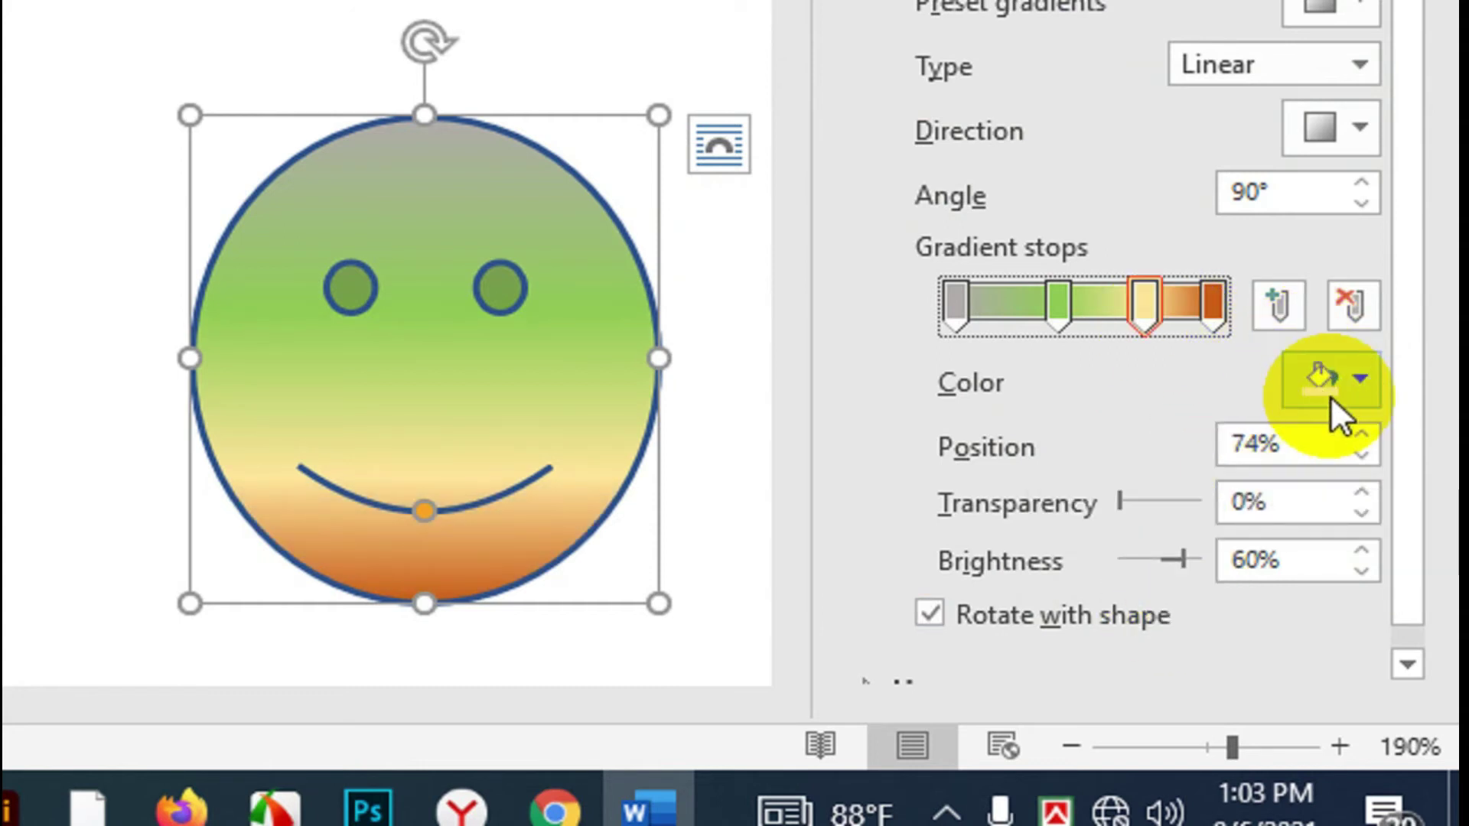
left_click(1289, 314)
left_click(1351, 312)
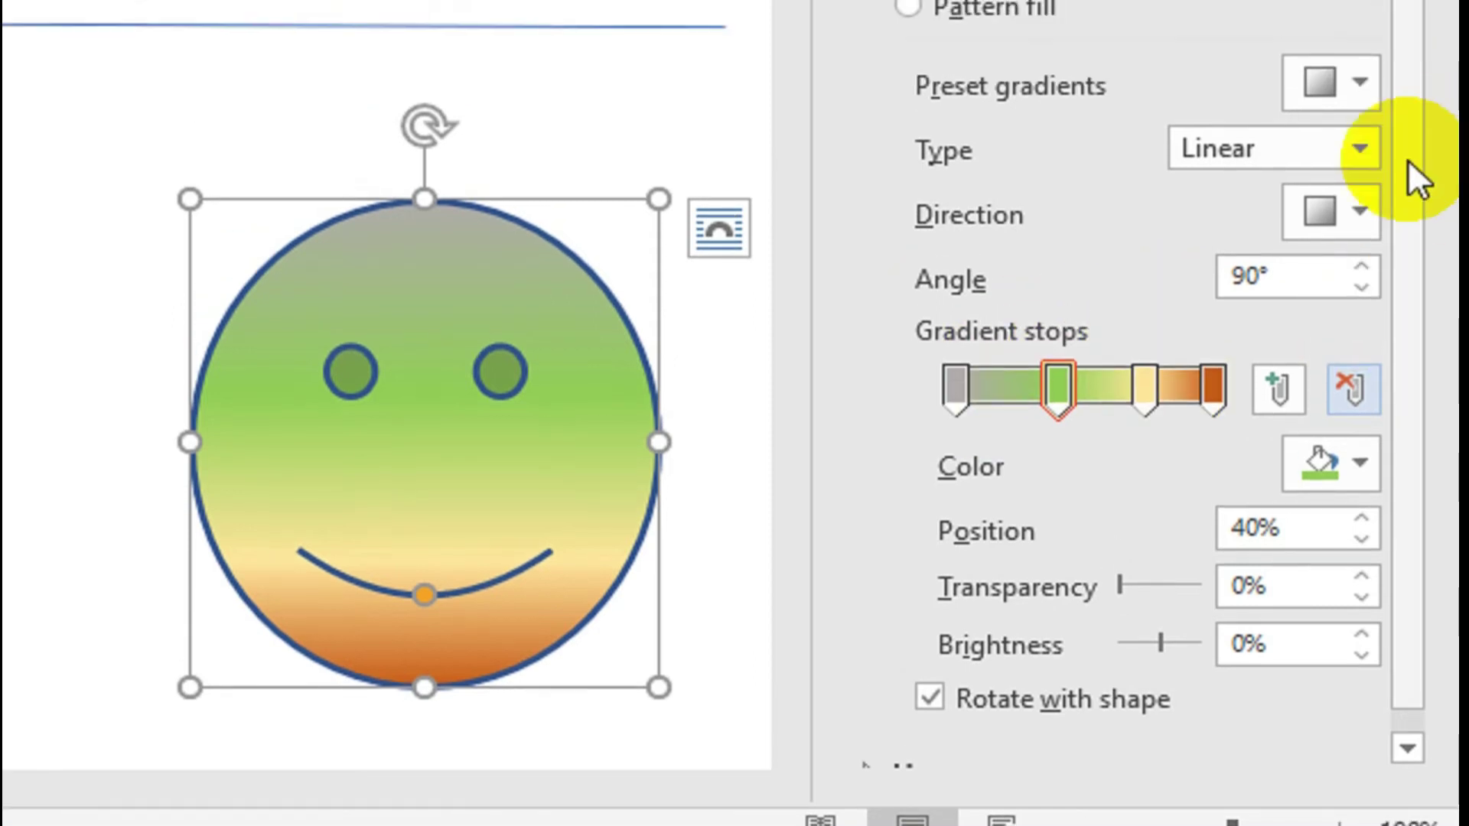
left_click(1361, 212)
left_click(1208, 305)
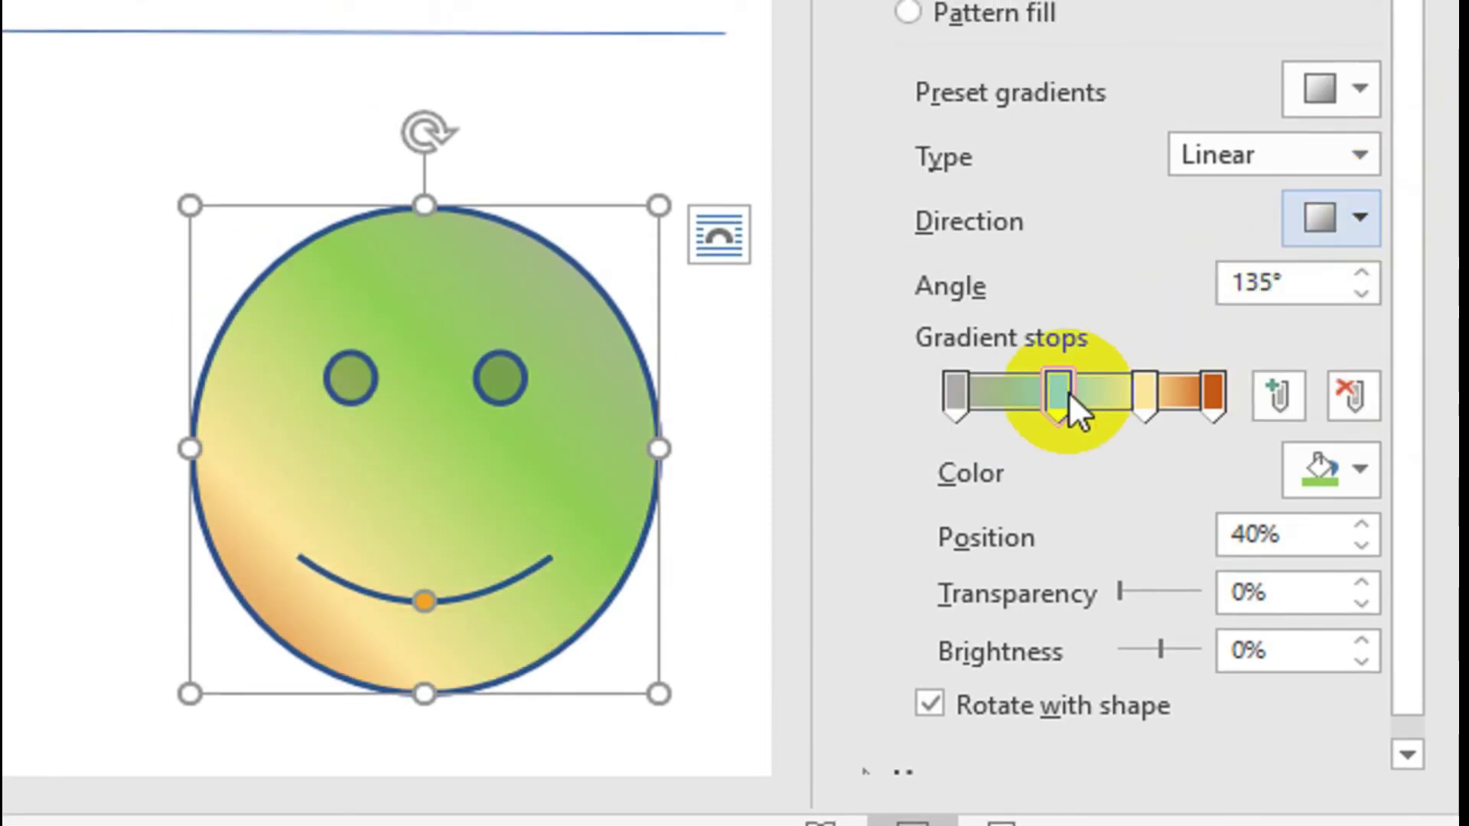
Step: Try left-to-right, right-to-left, vertical and 315° diagonal gradient directions
left_click(1360, 217)
left_click(1307, 295)
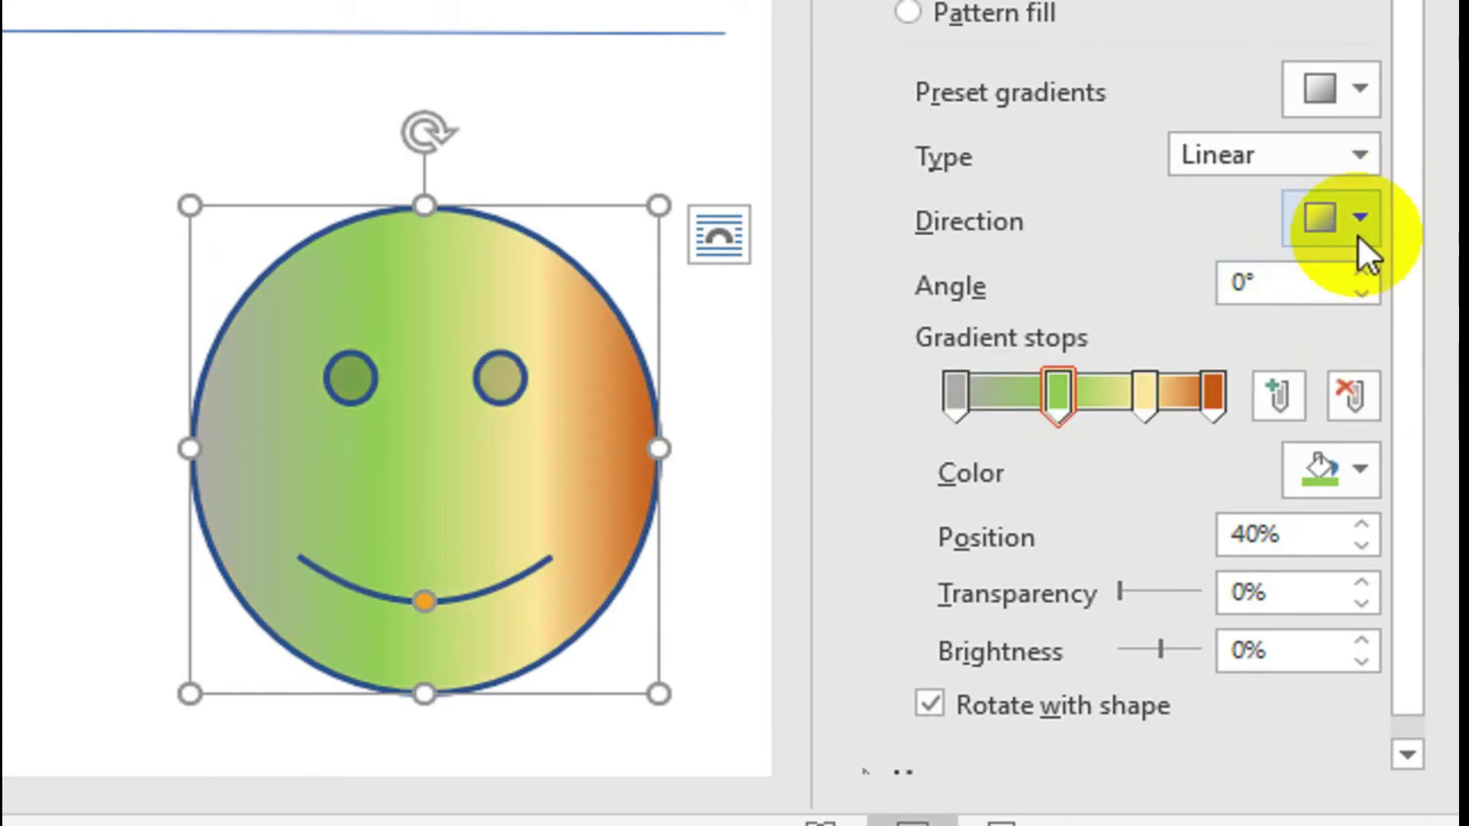
left_click(1365, 216)
left_click(1373, 310)
left_click(1348, 211)
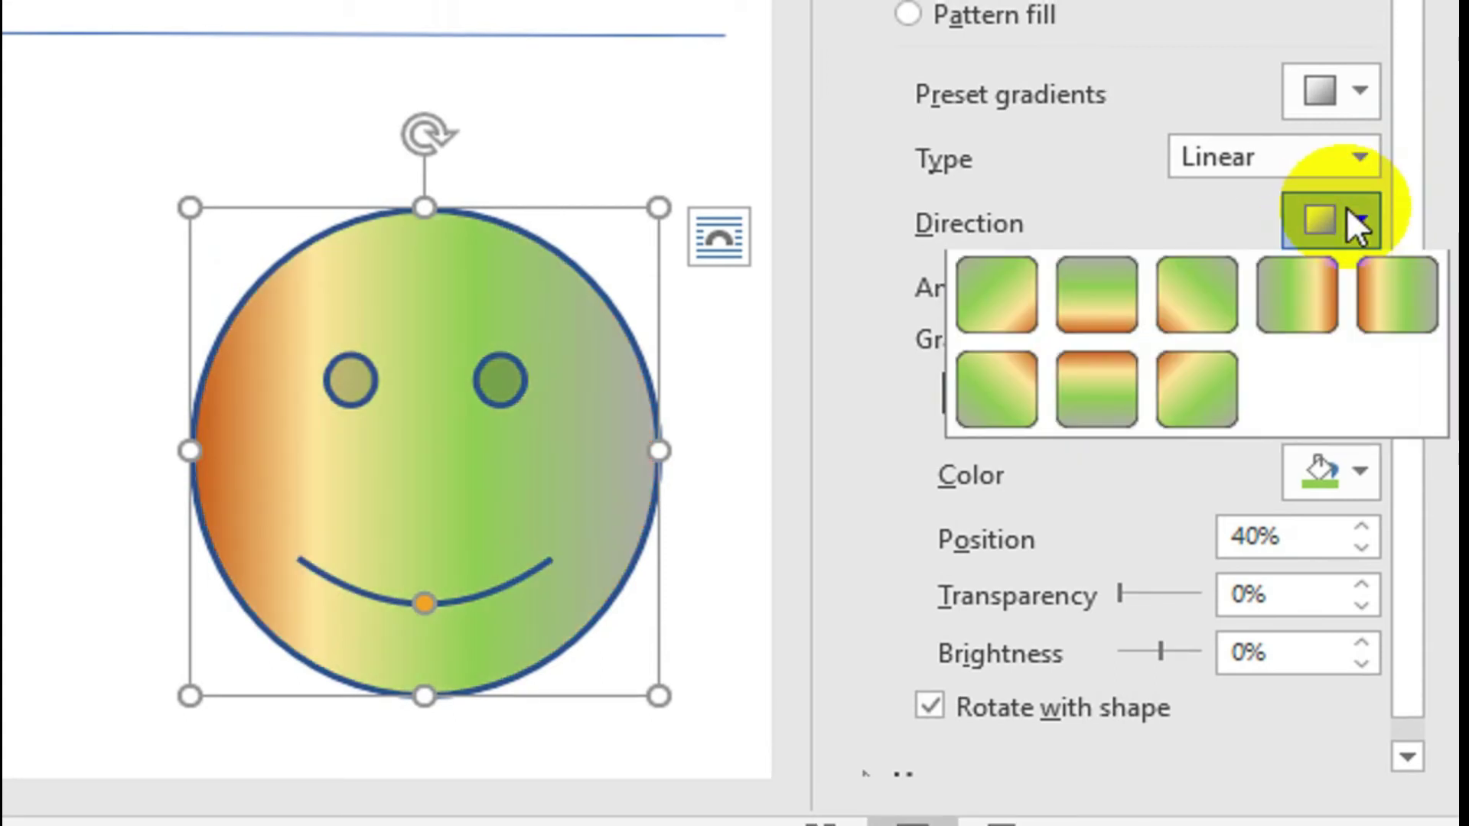
left_click(1073, 385)
left_click(1337, 209)
left_click(979, 383)
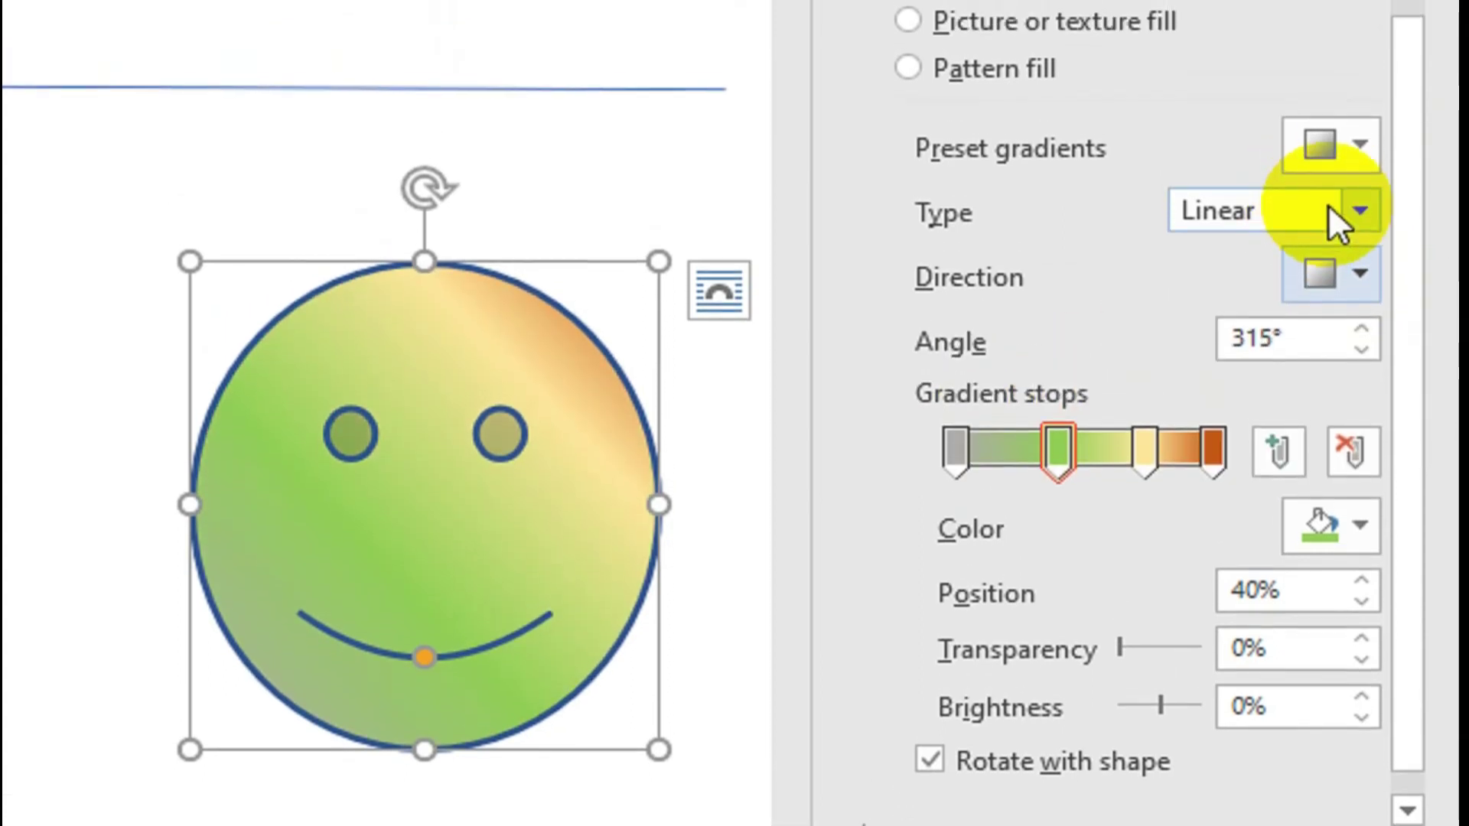
Step: Cycle the gradient type through Radial, Rectangular and Path, then back to Linear
left_click(1328, 208)
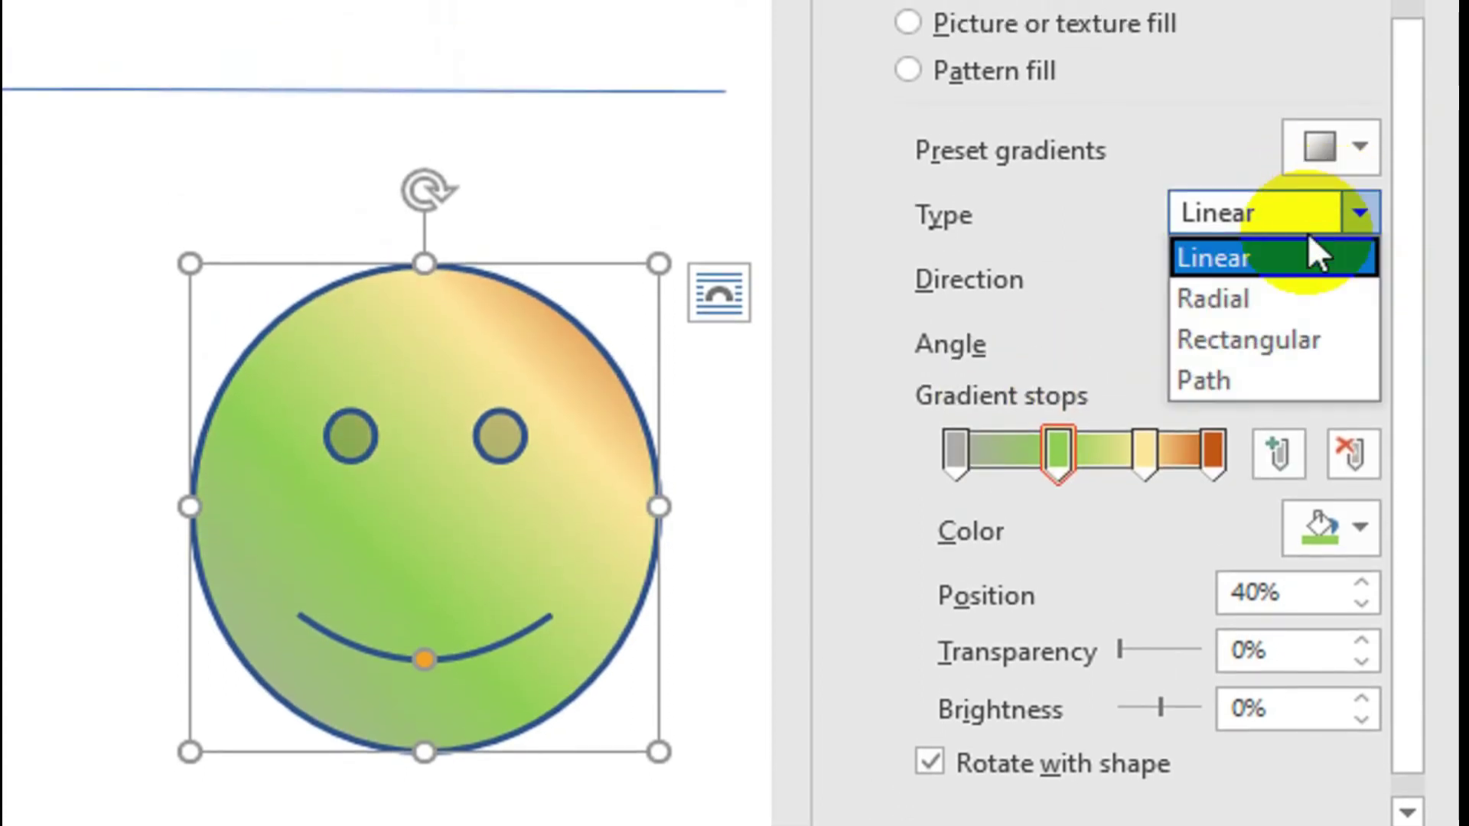
left_click(1267, 291)
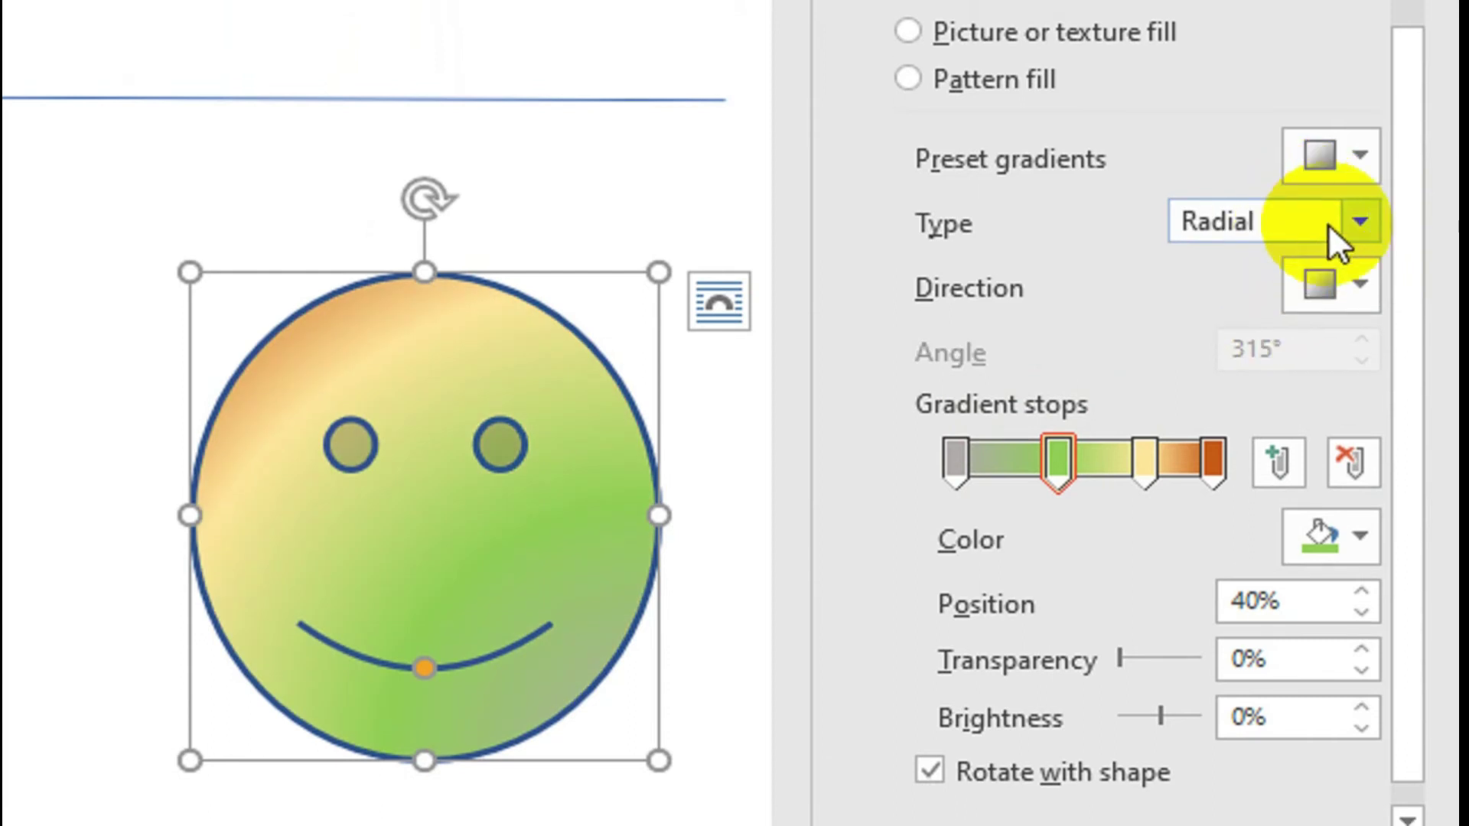
left_click(1350, 213)
left_click(1304, 345)
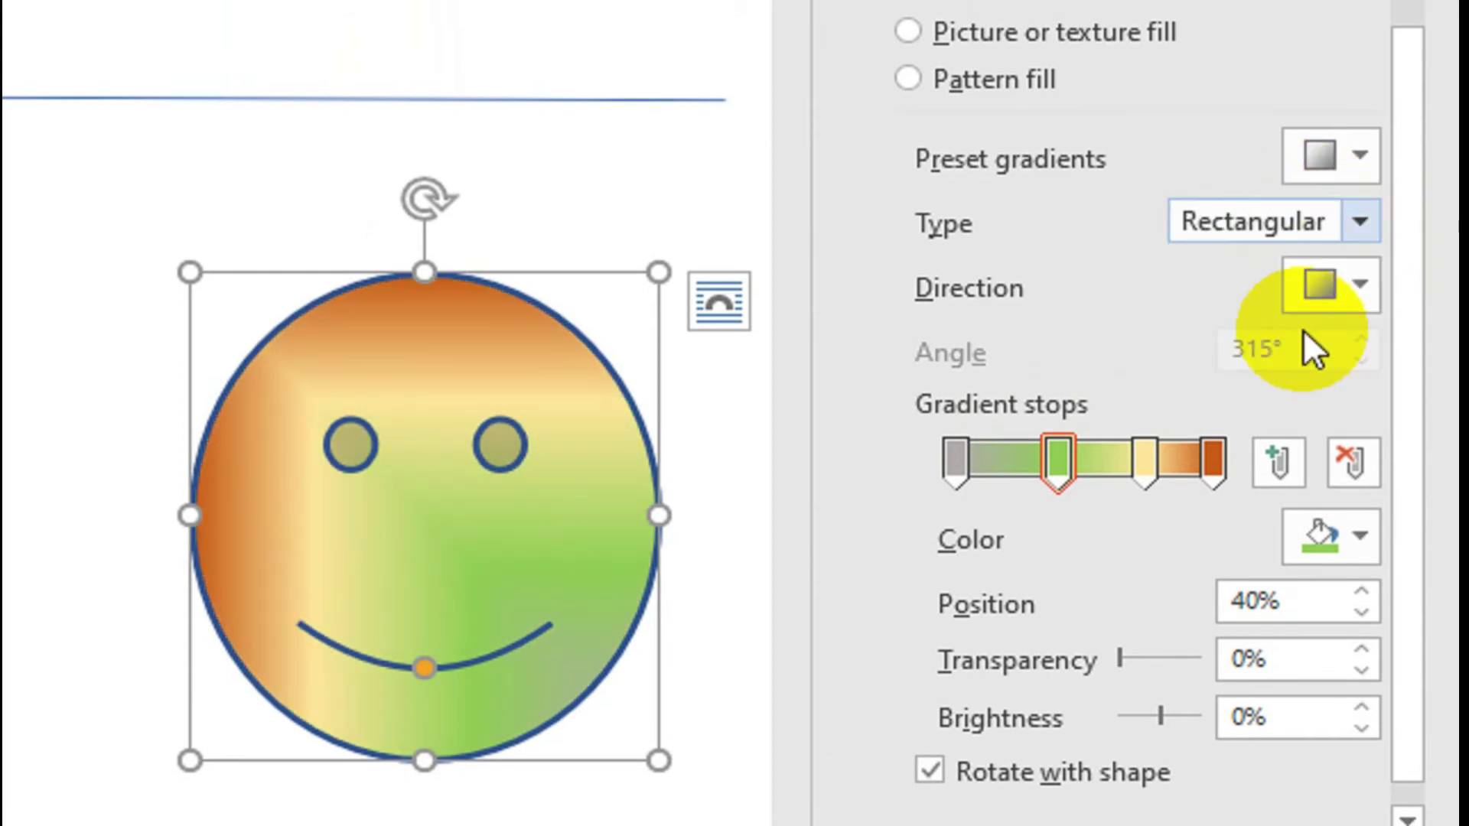
left_click(1347, 223)
left_click(1272, 394)
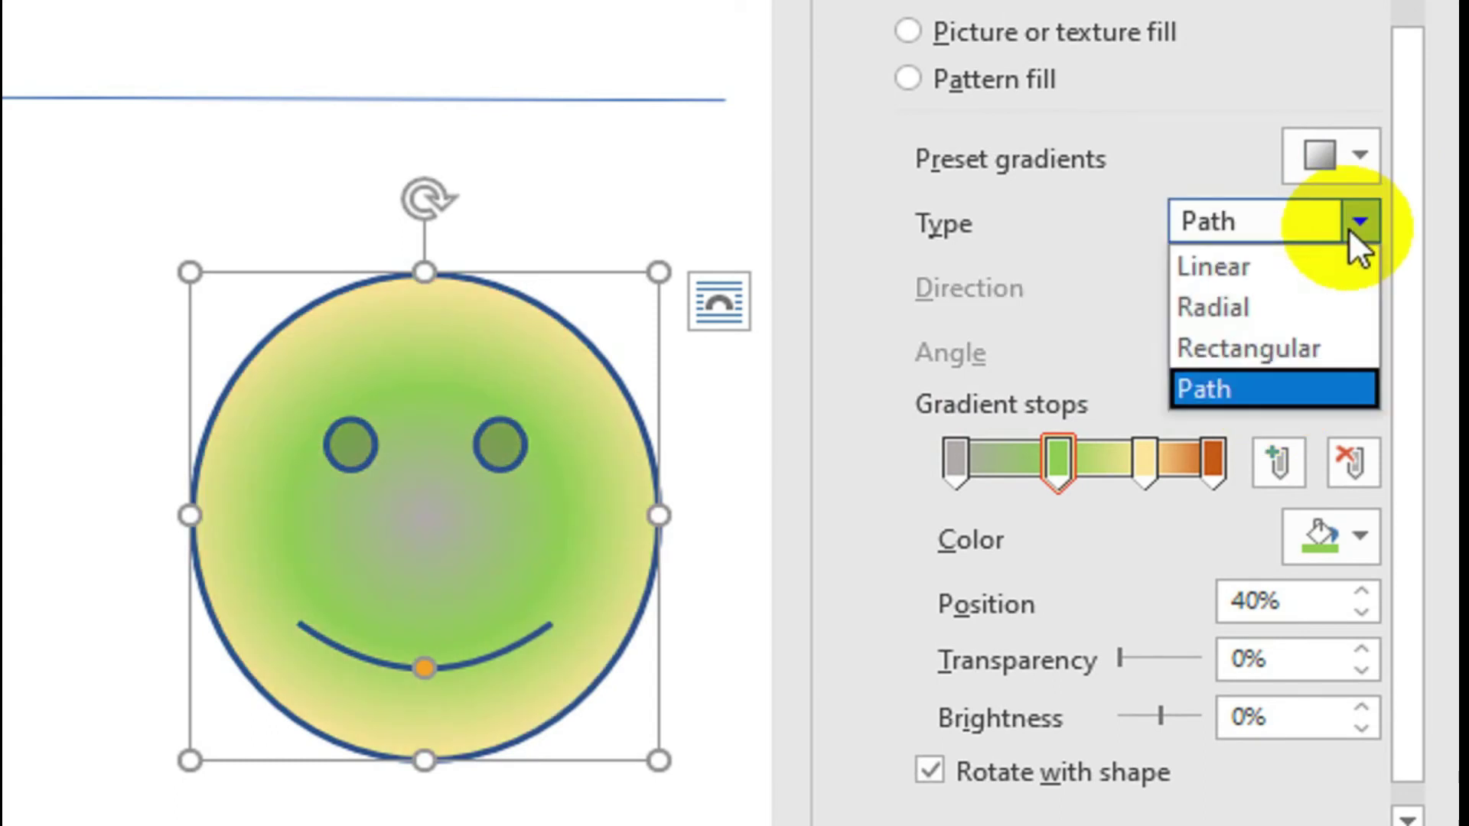
left_click(1339, 259)
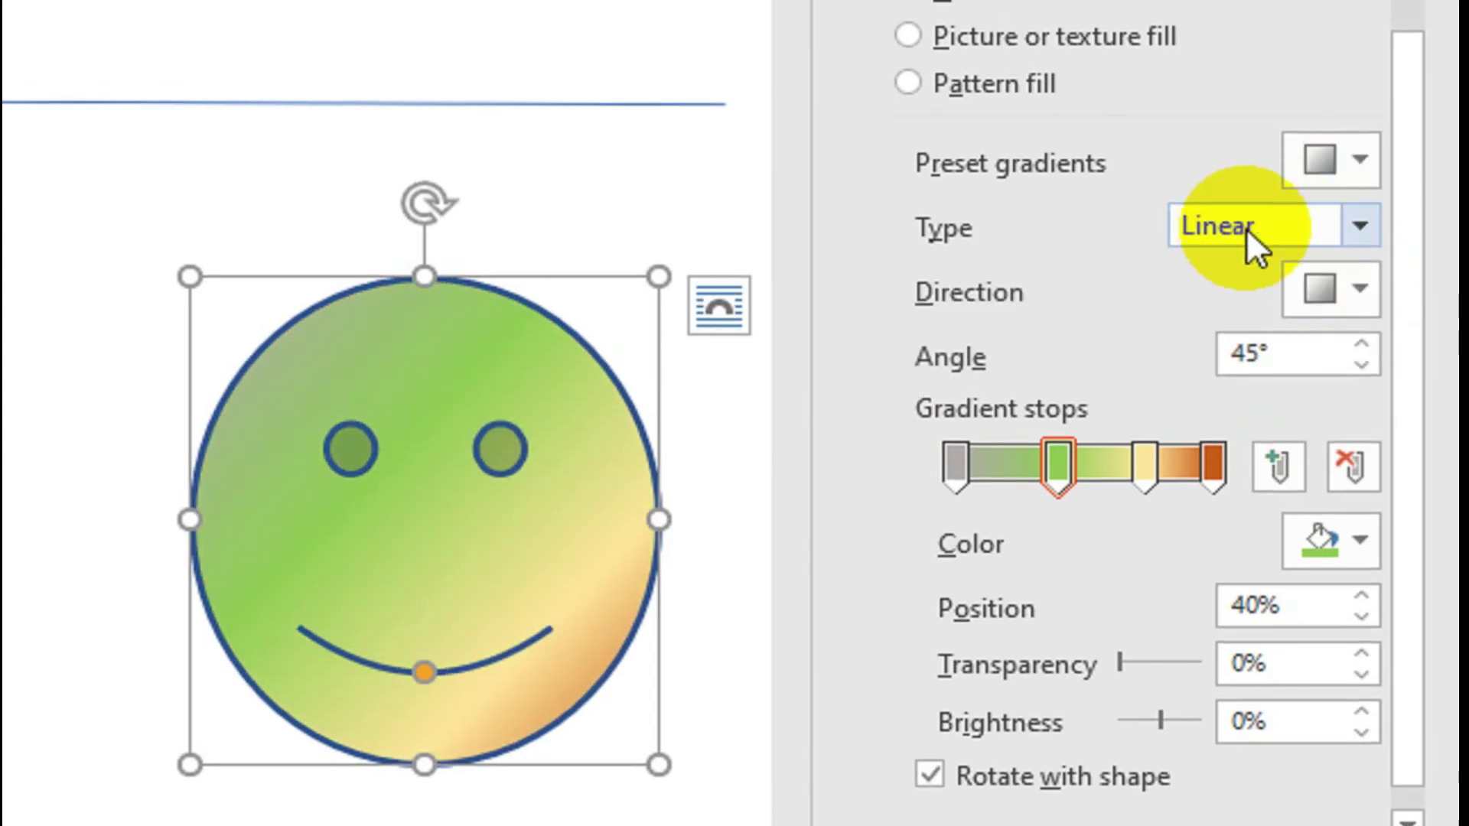
Step: Try several preset gradients and settle on the light blue linear preset
left_click(1383, 222)
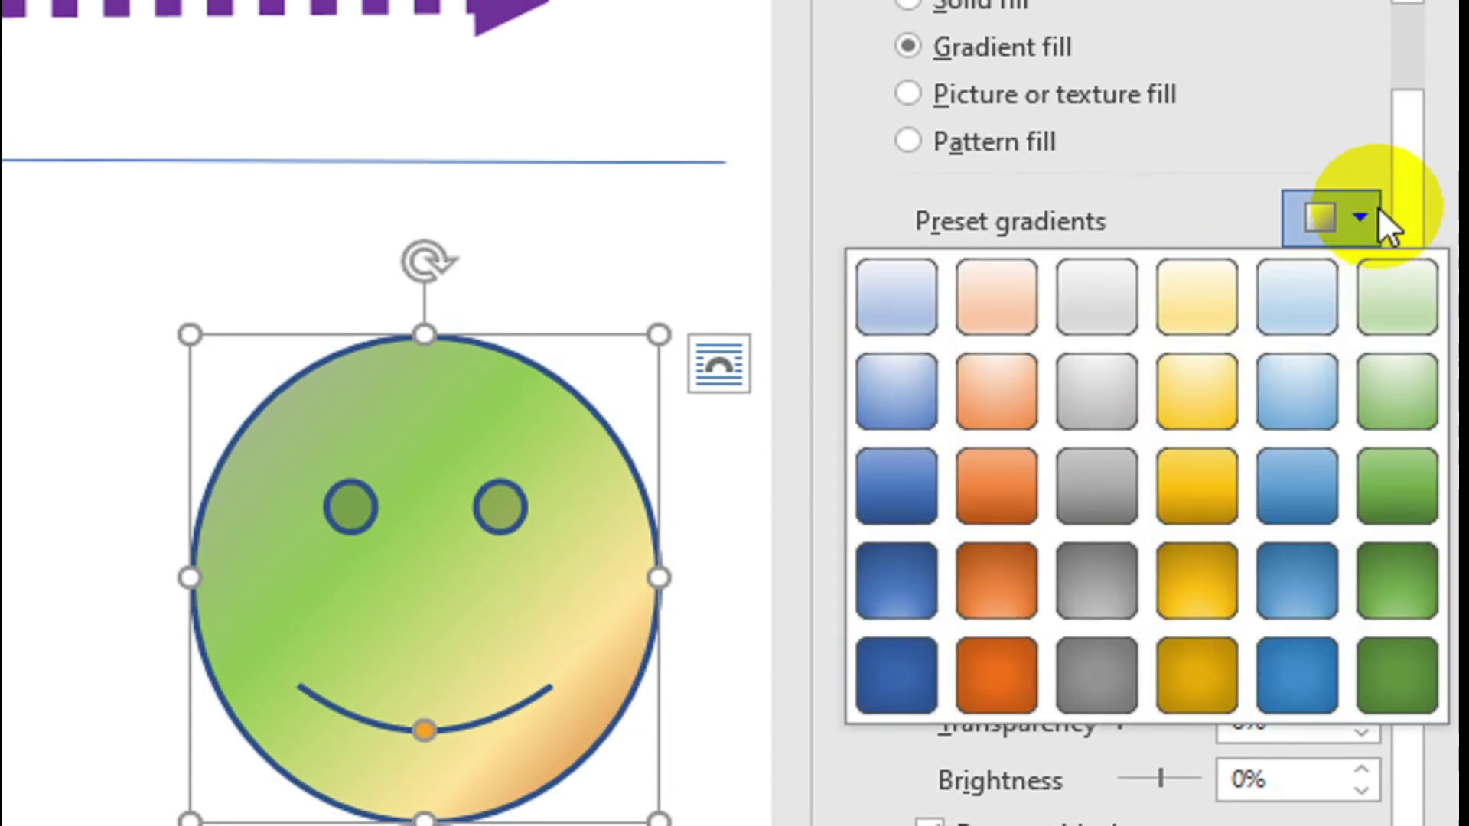
left_click(1165, 607)
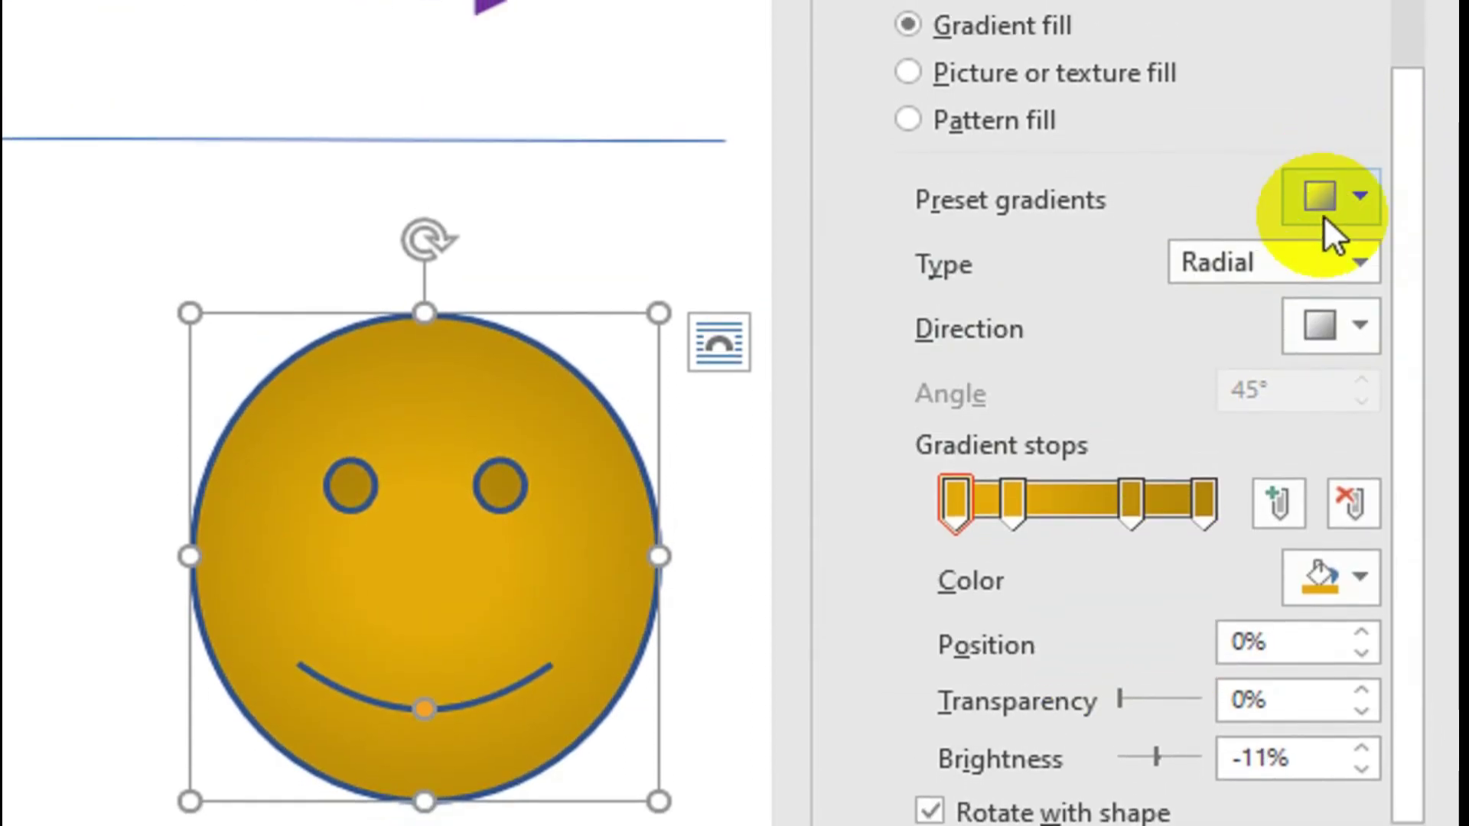
left_click(1324, 218)
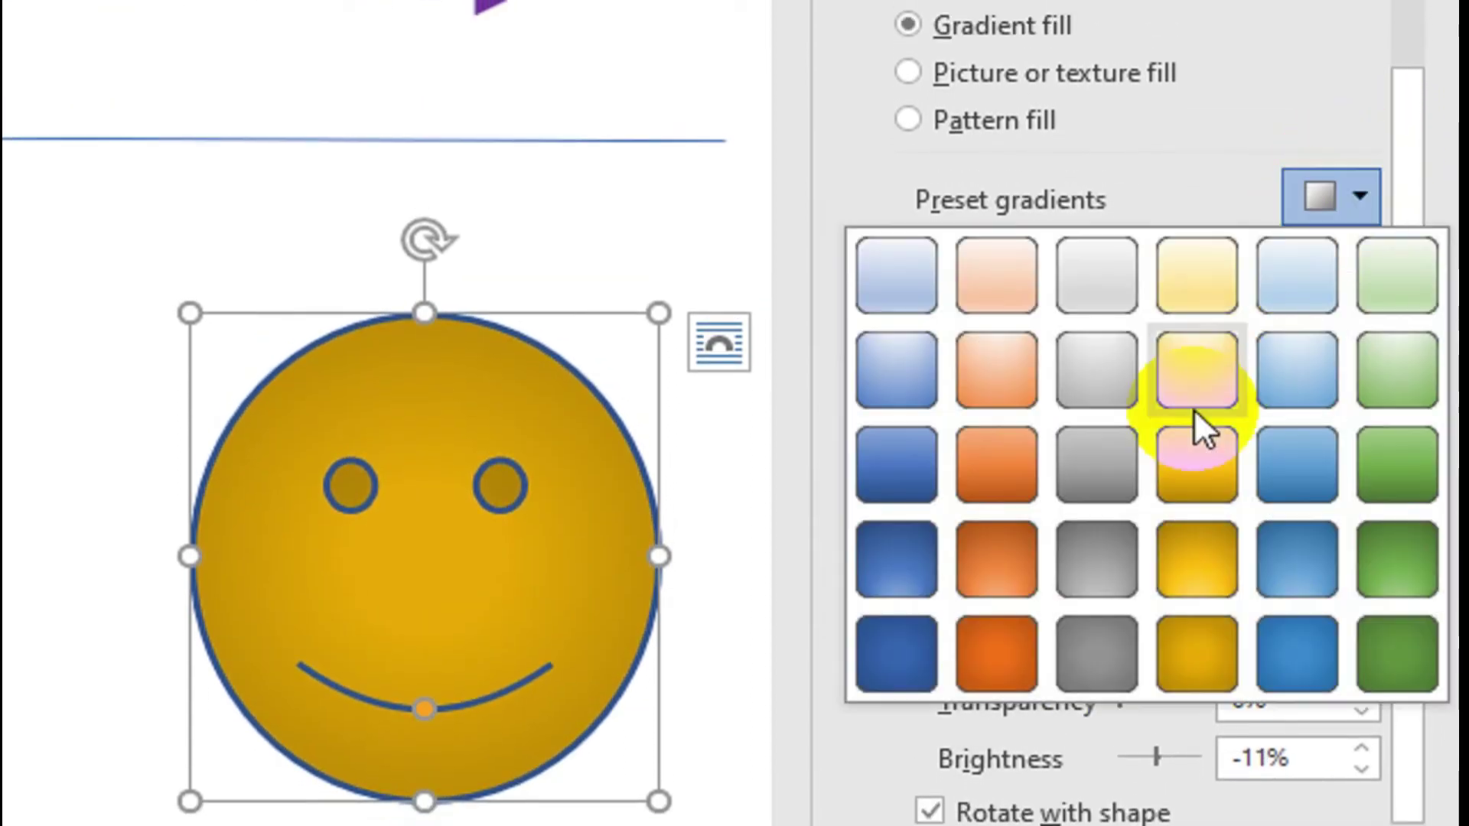
left_click(1251, 381)
left_click(1366, 218)
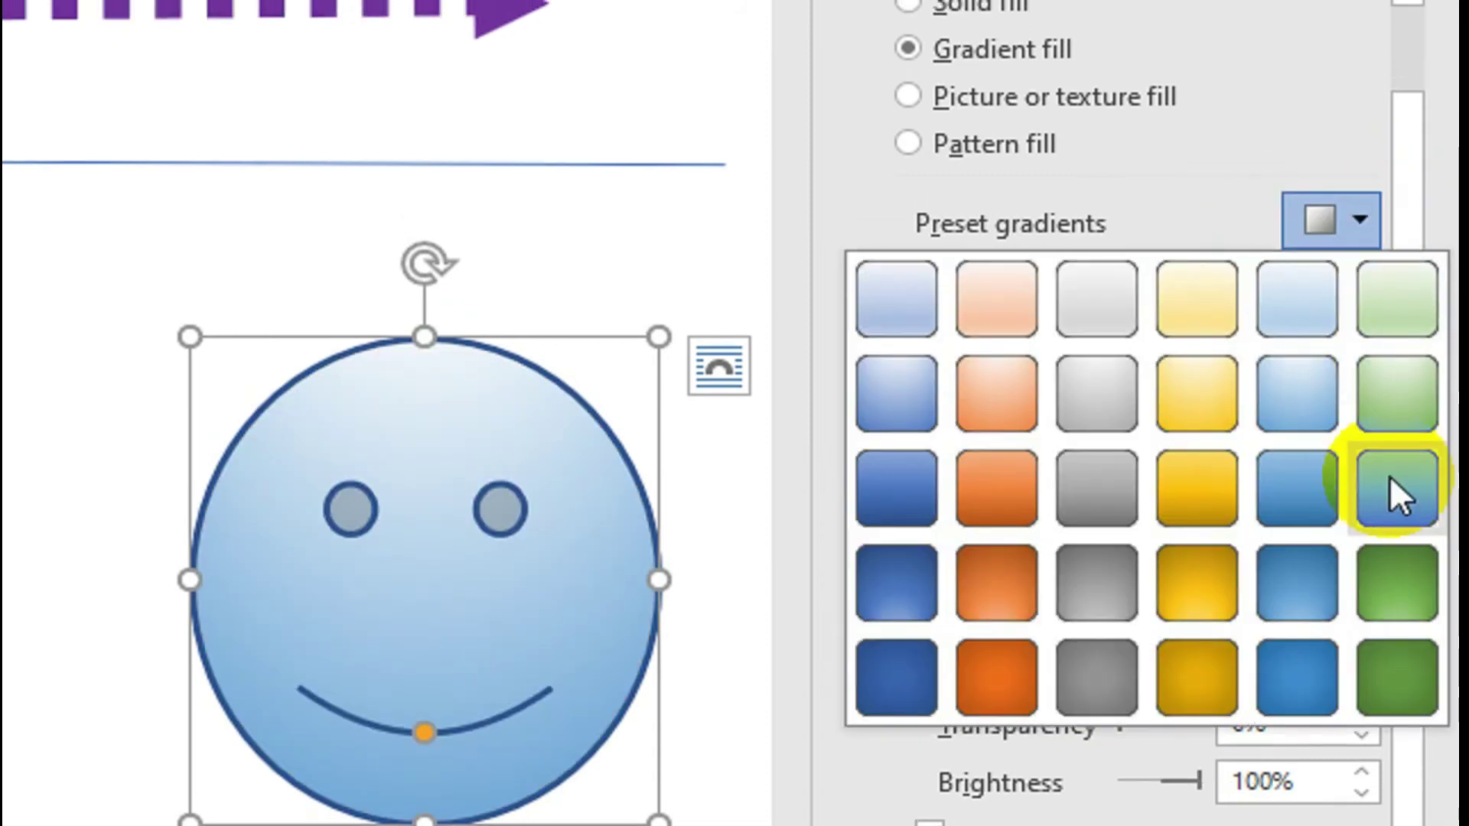
left_click(1392, 482)
left_click(1373, 230)
left_click(1308, 283)
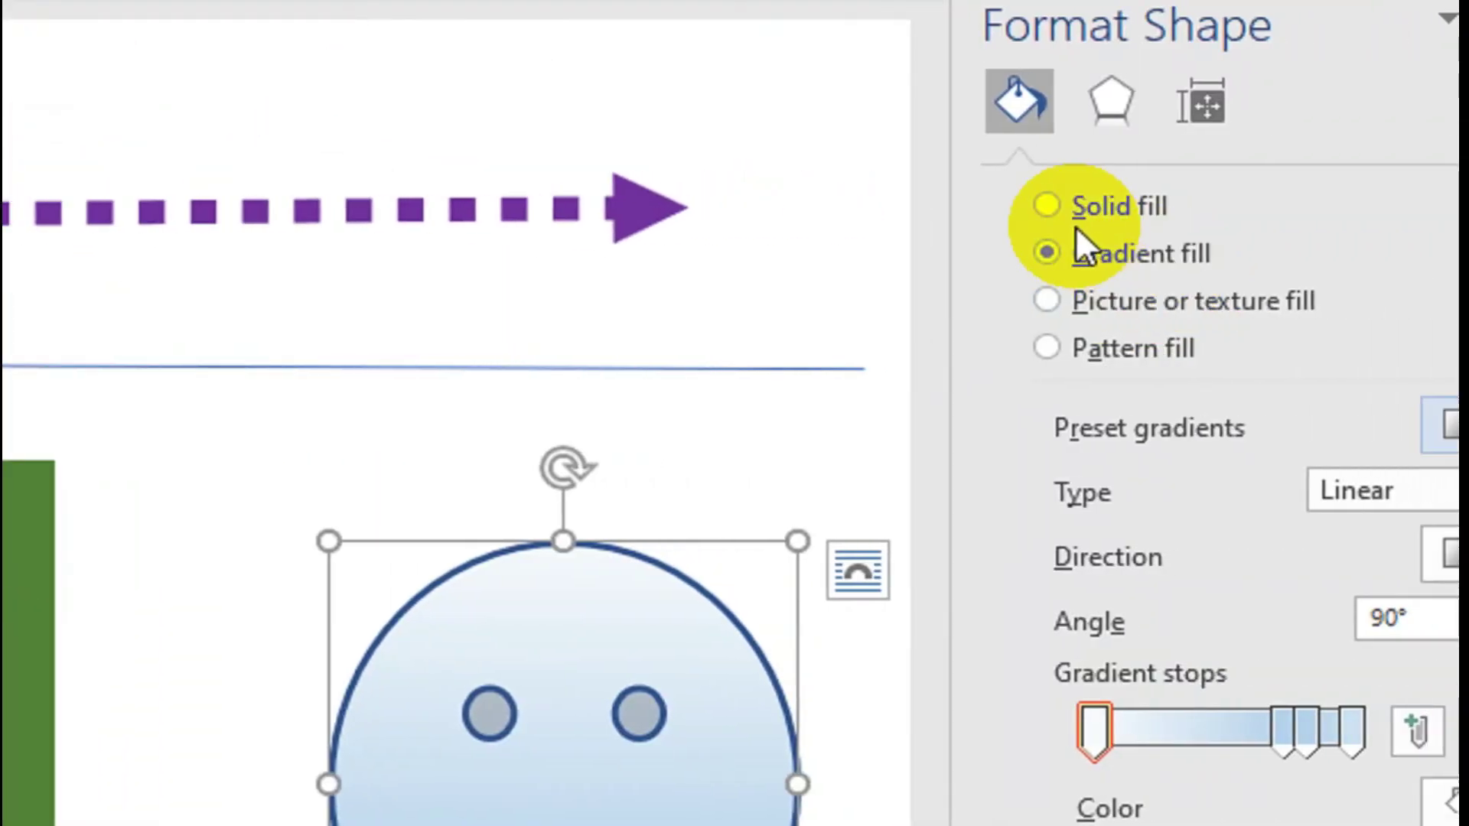
Step: Try solid blue, no fill and gradient fills, then switch to picture or texture fill
left_click(1046, 207)
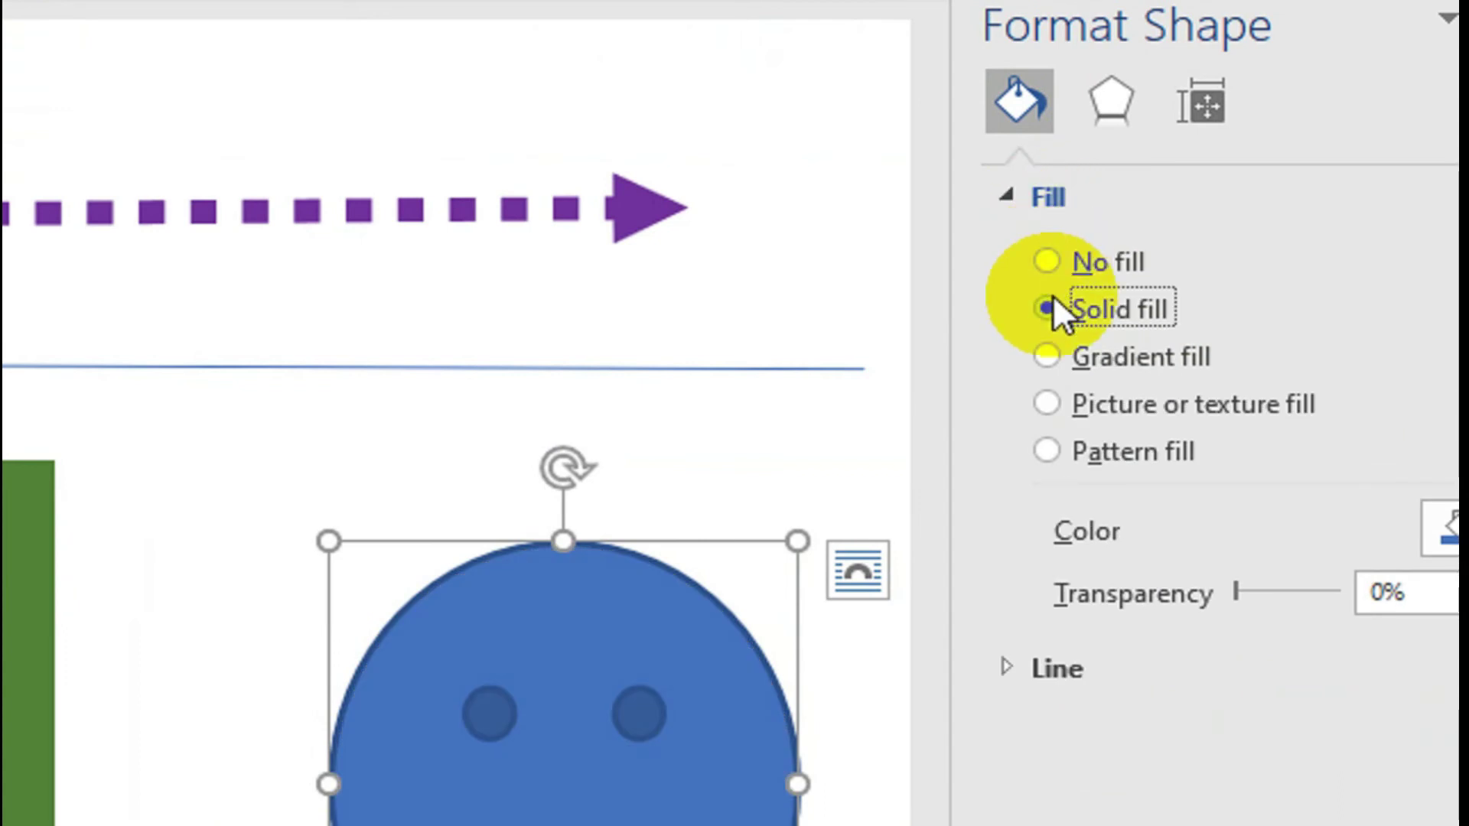
left_click(1045, 264)
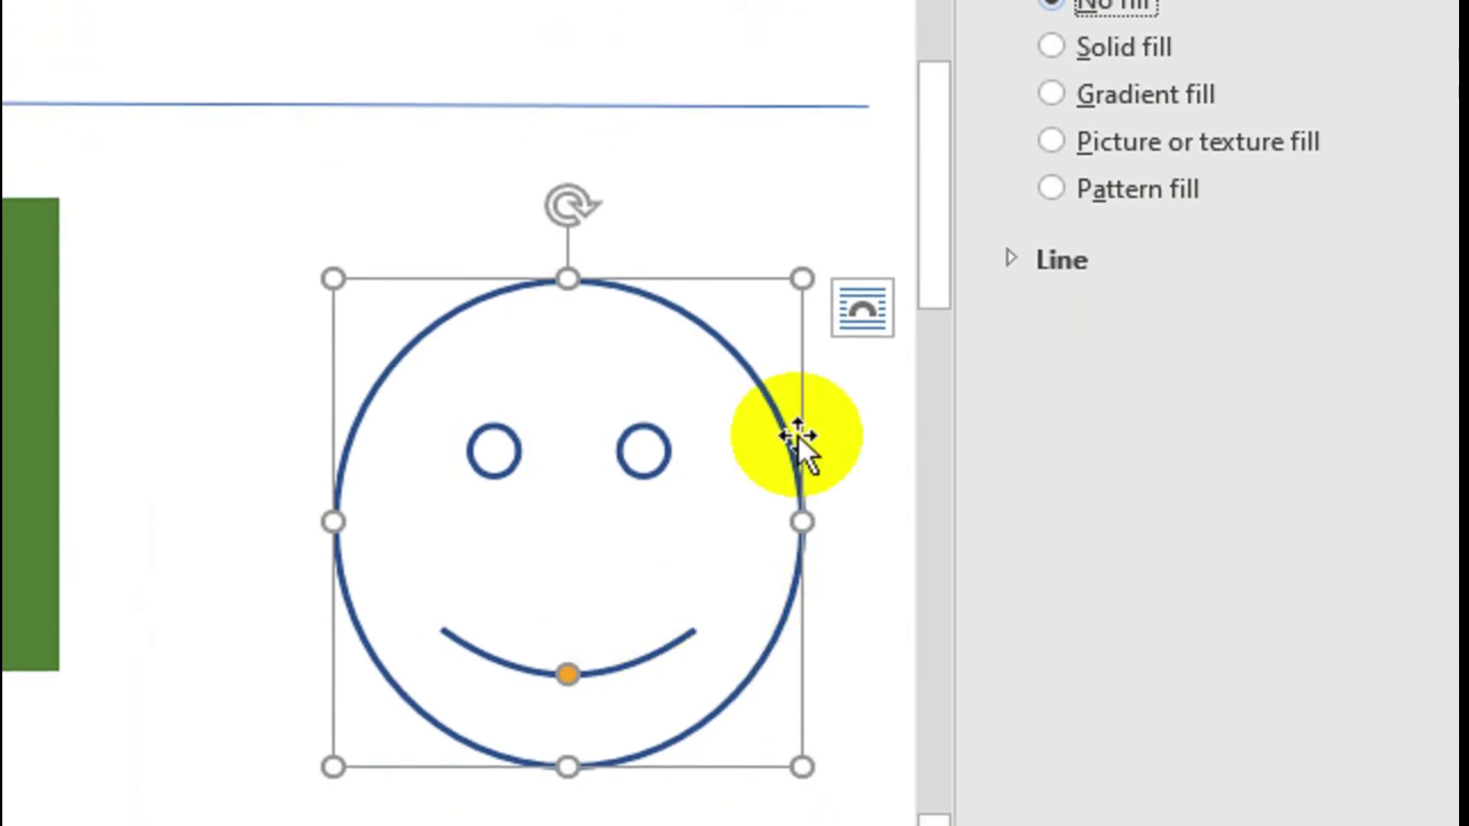
left_click(994, 208)
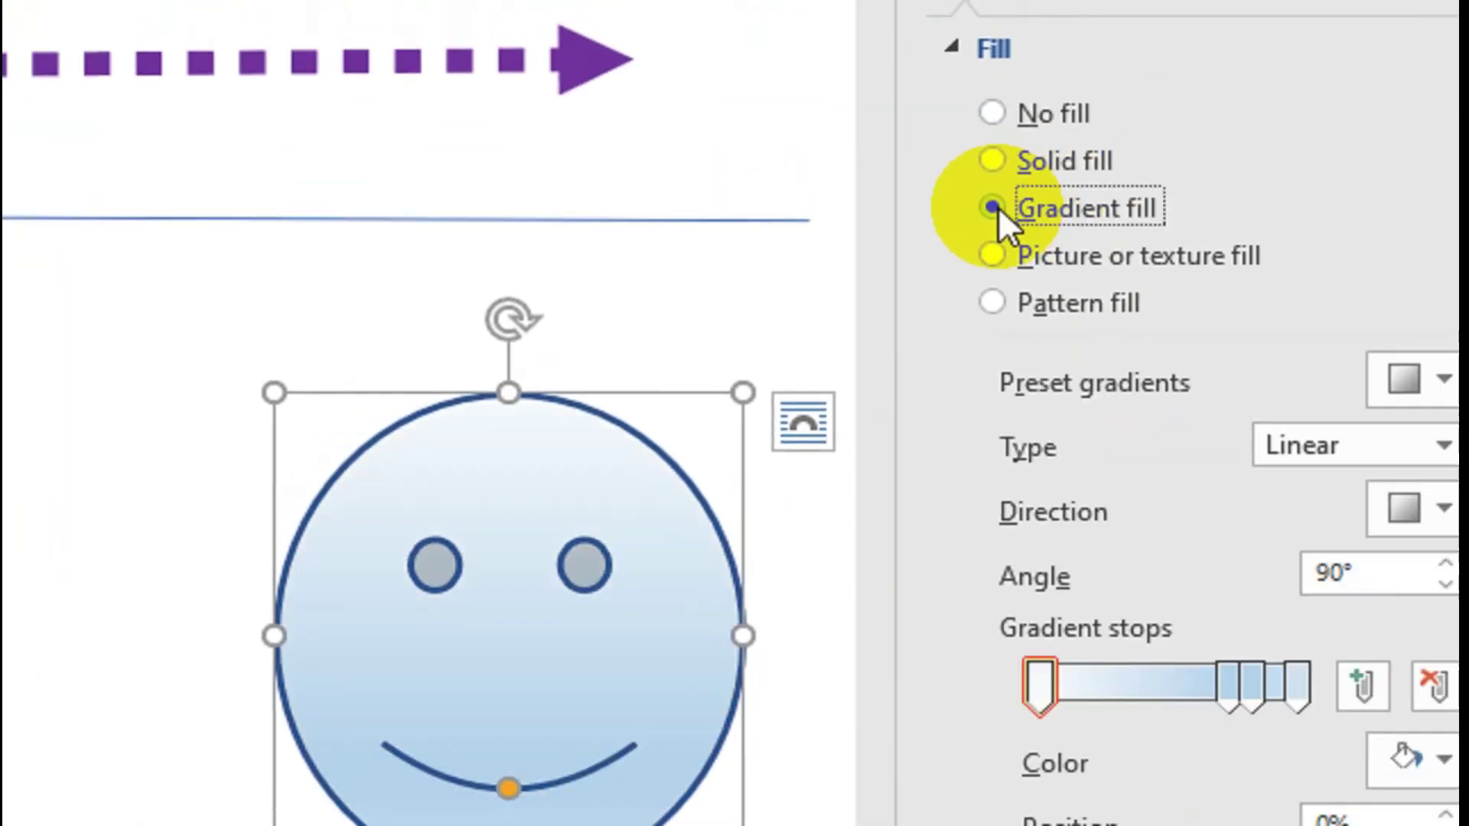
left_click(994, 255)
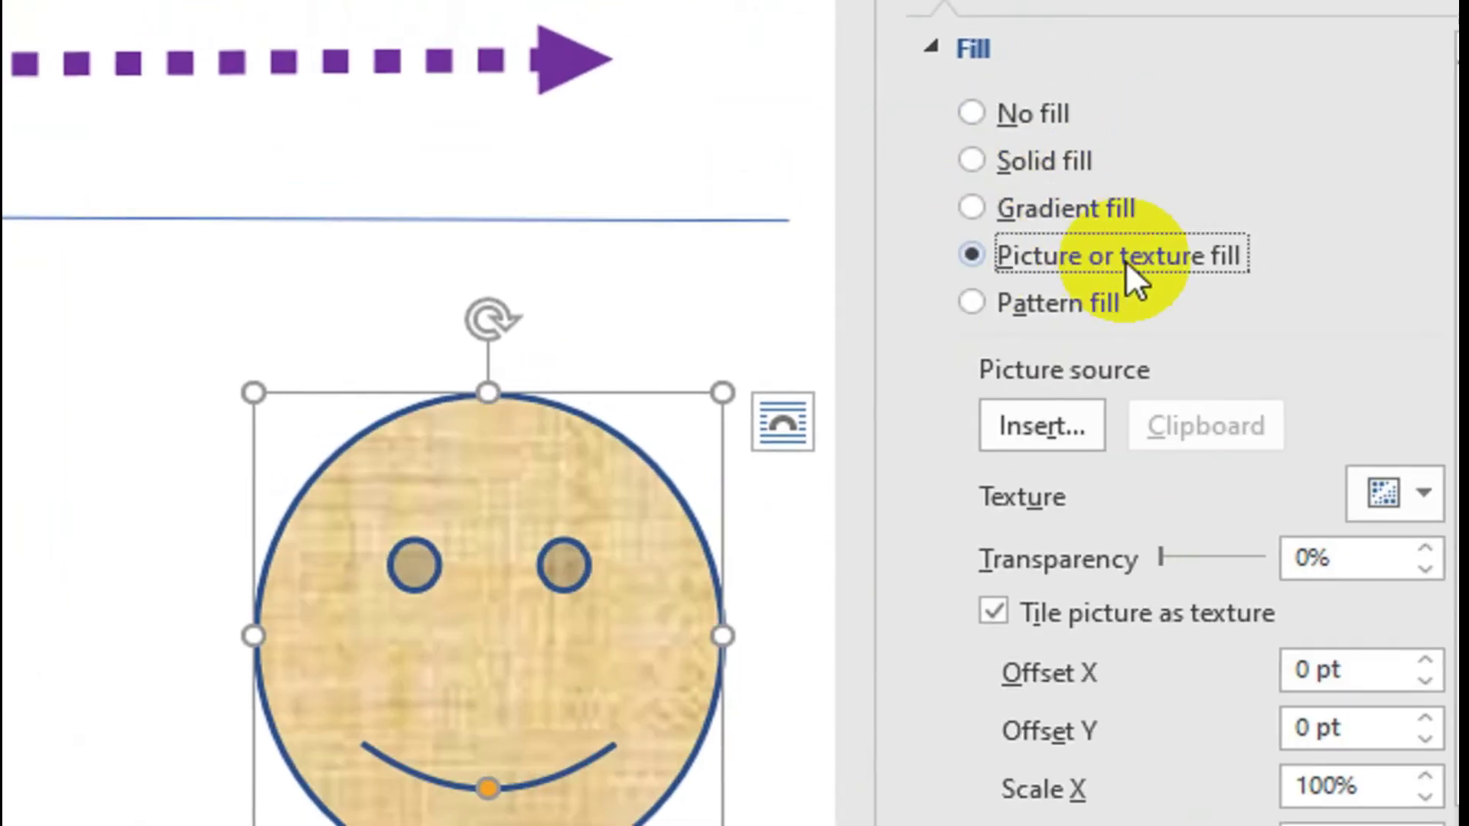
Step: Insert the love-lost.jpeg photo as the smiley's picture fill
left_click(1022, 413)
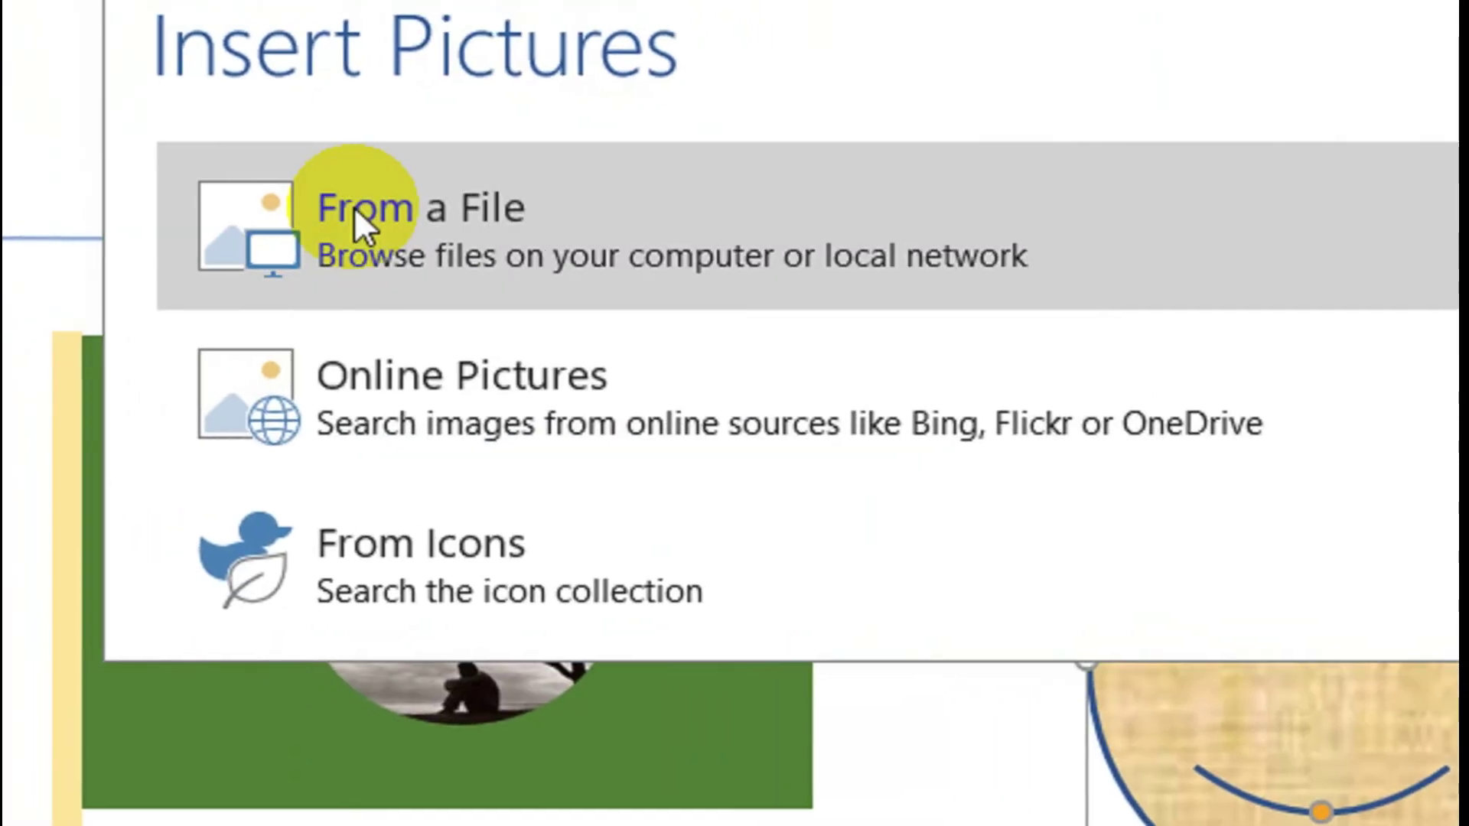
left_click(358, 218)
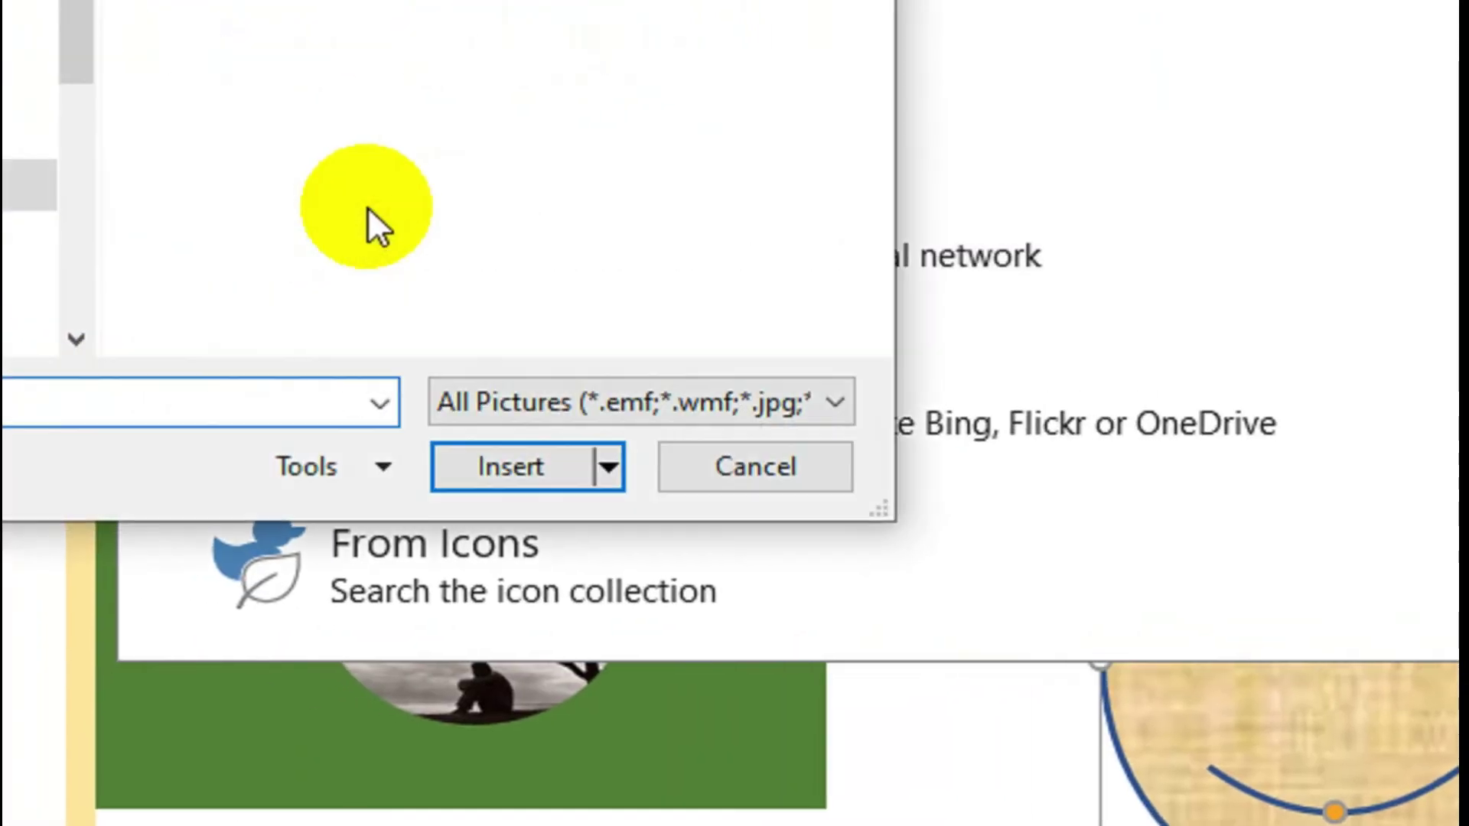
left_click(600, 136)
left_click(535, 636)
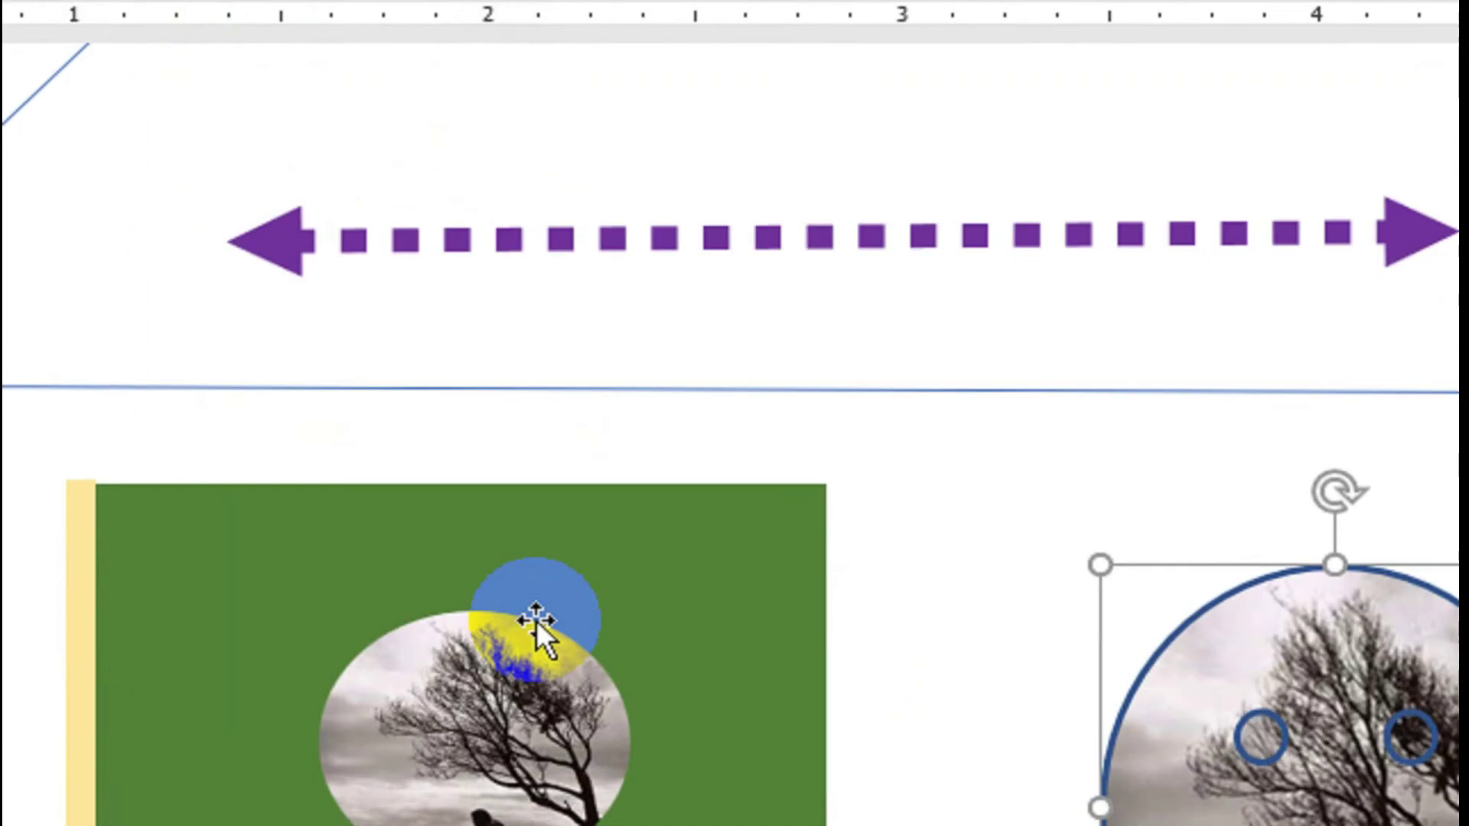
Step: Apply a diamond pattern fill with a red foreground and green background
left_click(907, 404)
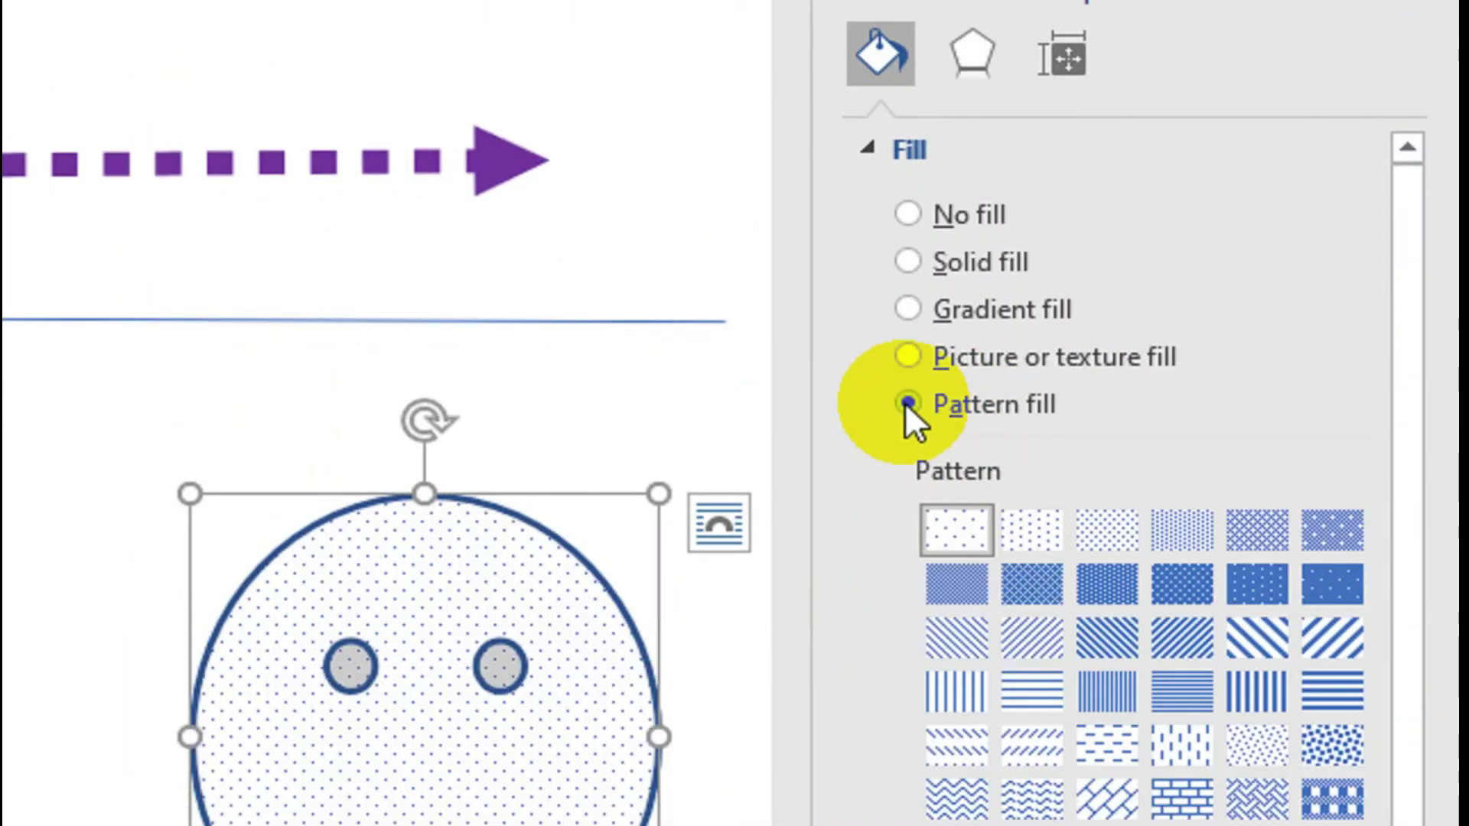
left_click(1107, 676)
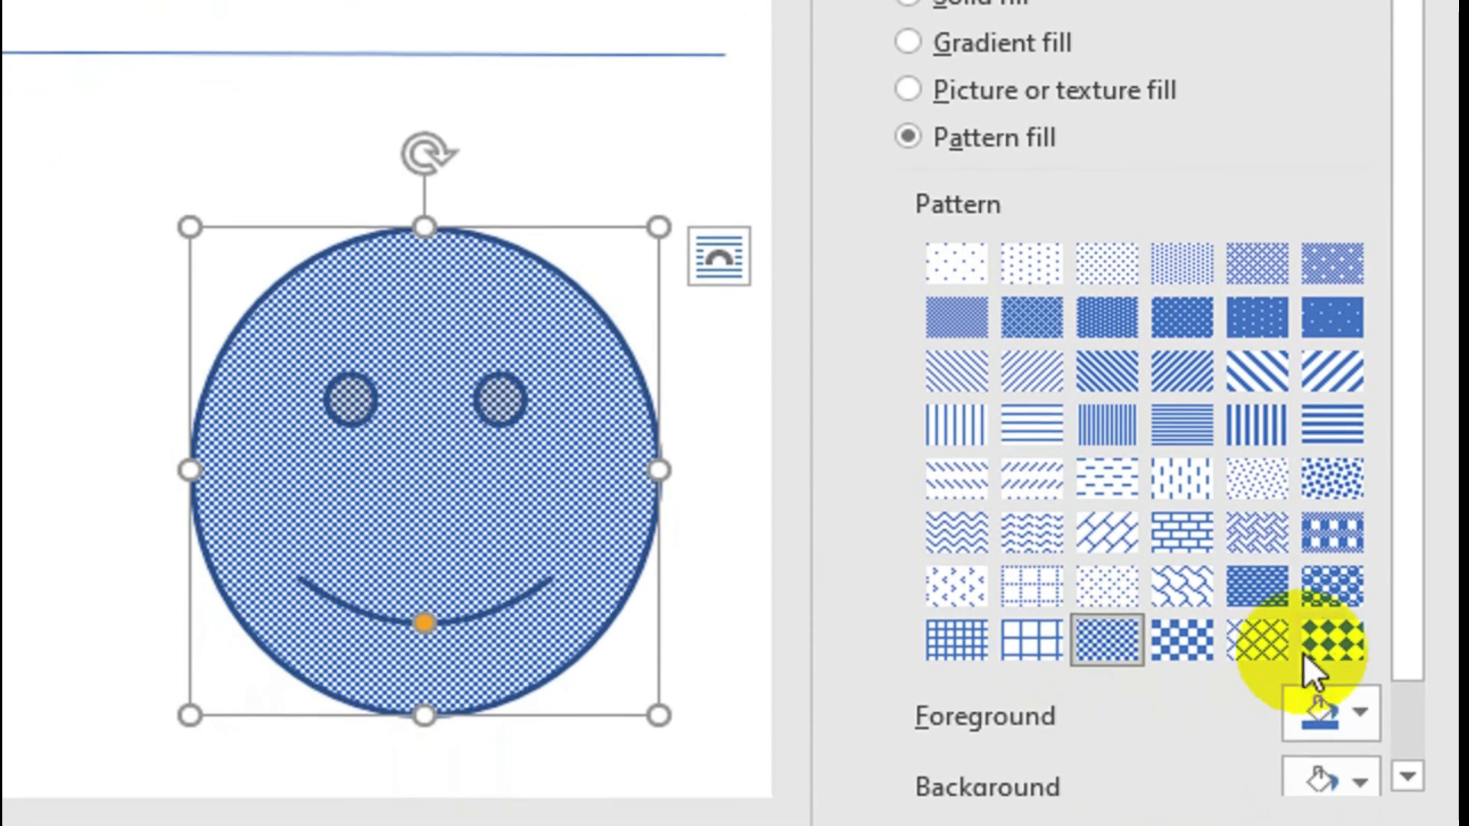
left_click(1319, 620)
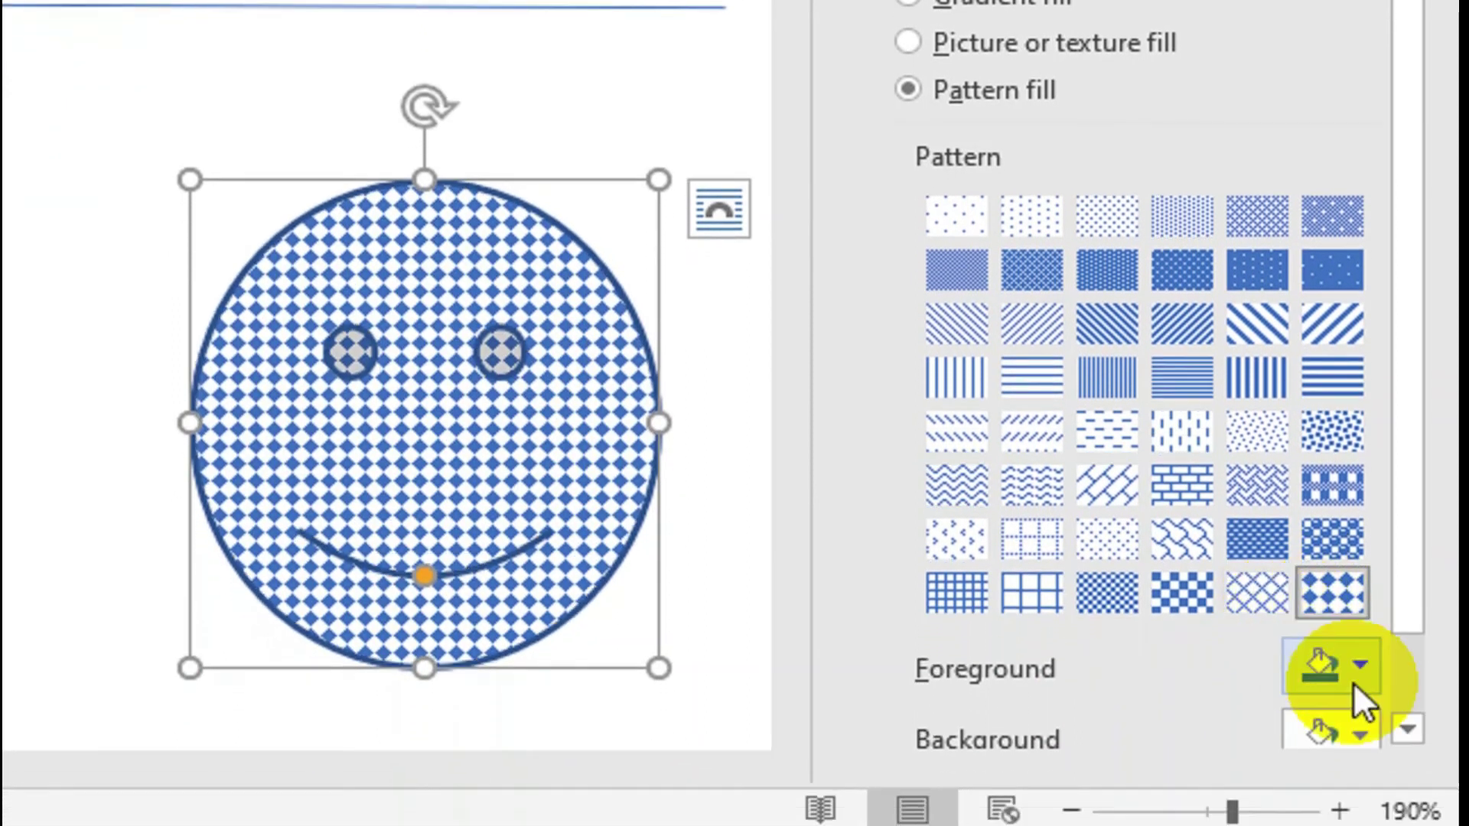
left_click(1353, 596)
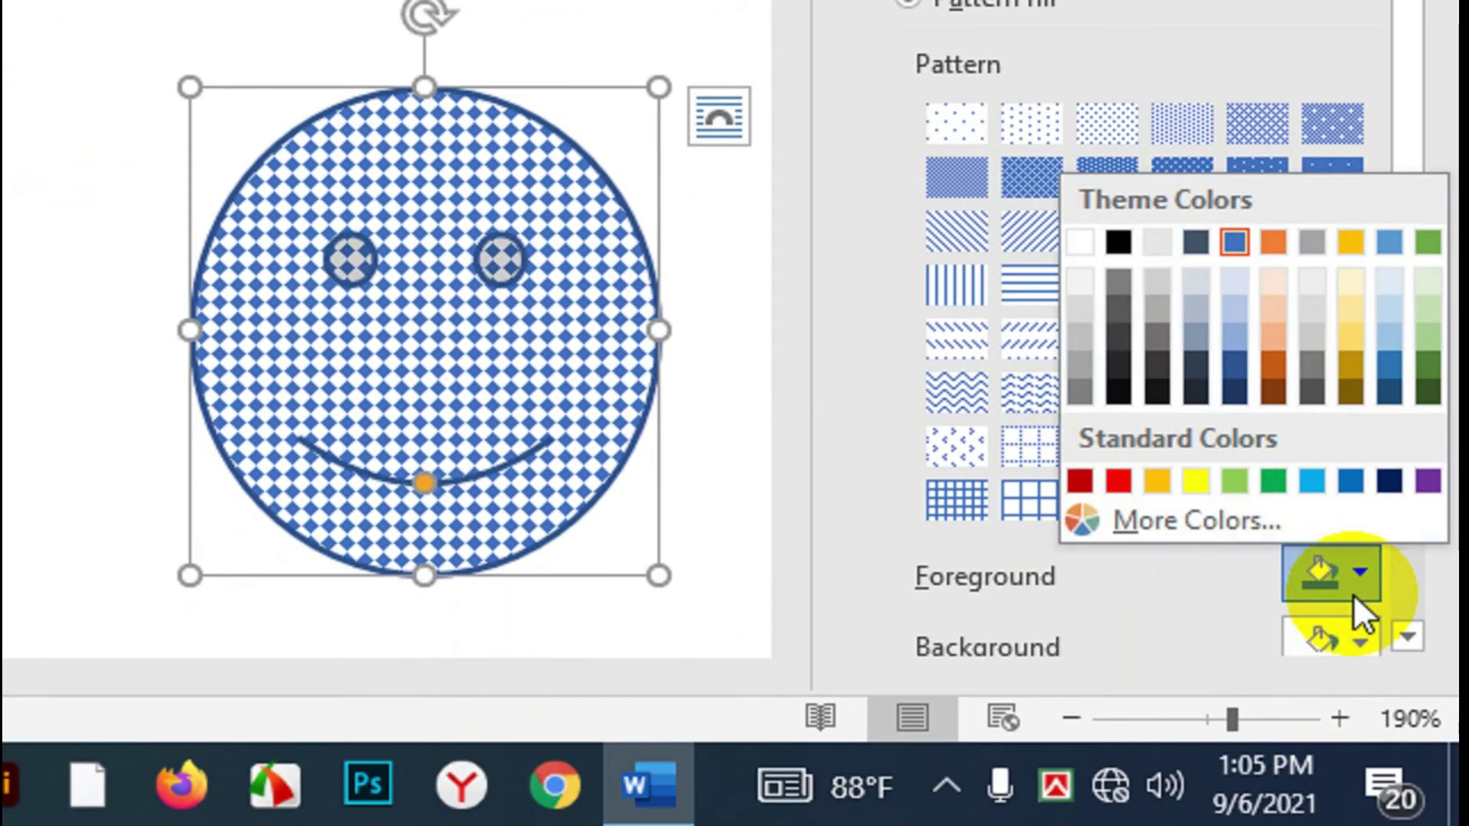
left_click(1122, 482)
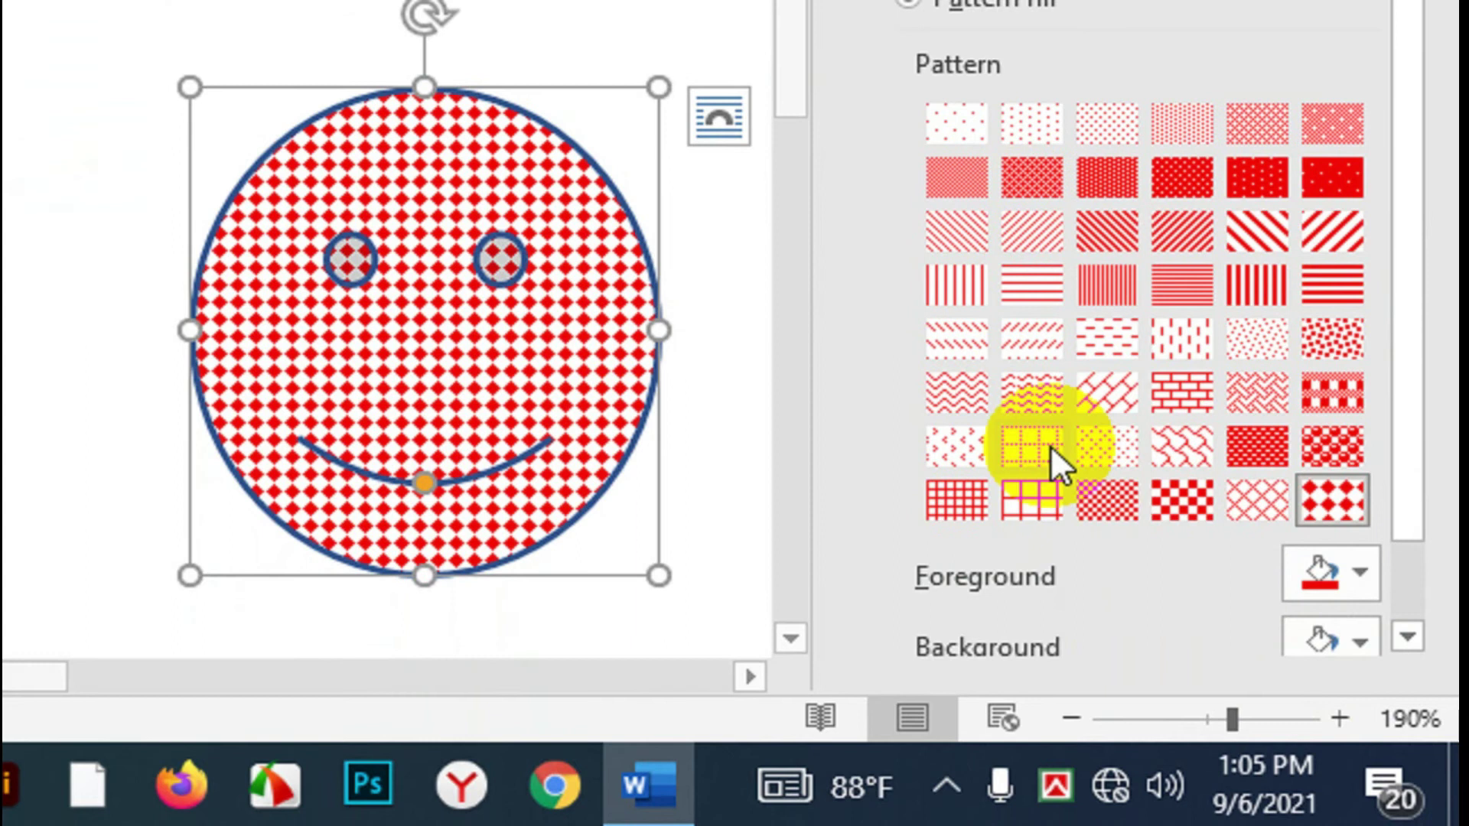
left_click(1365, 635)
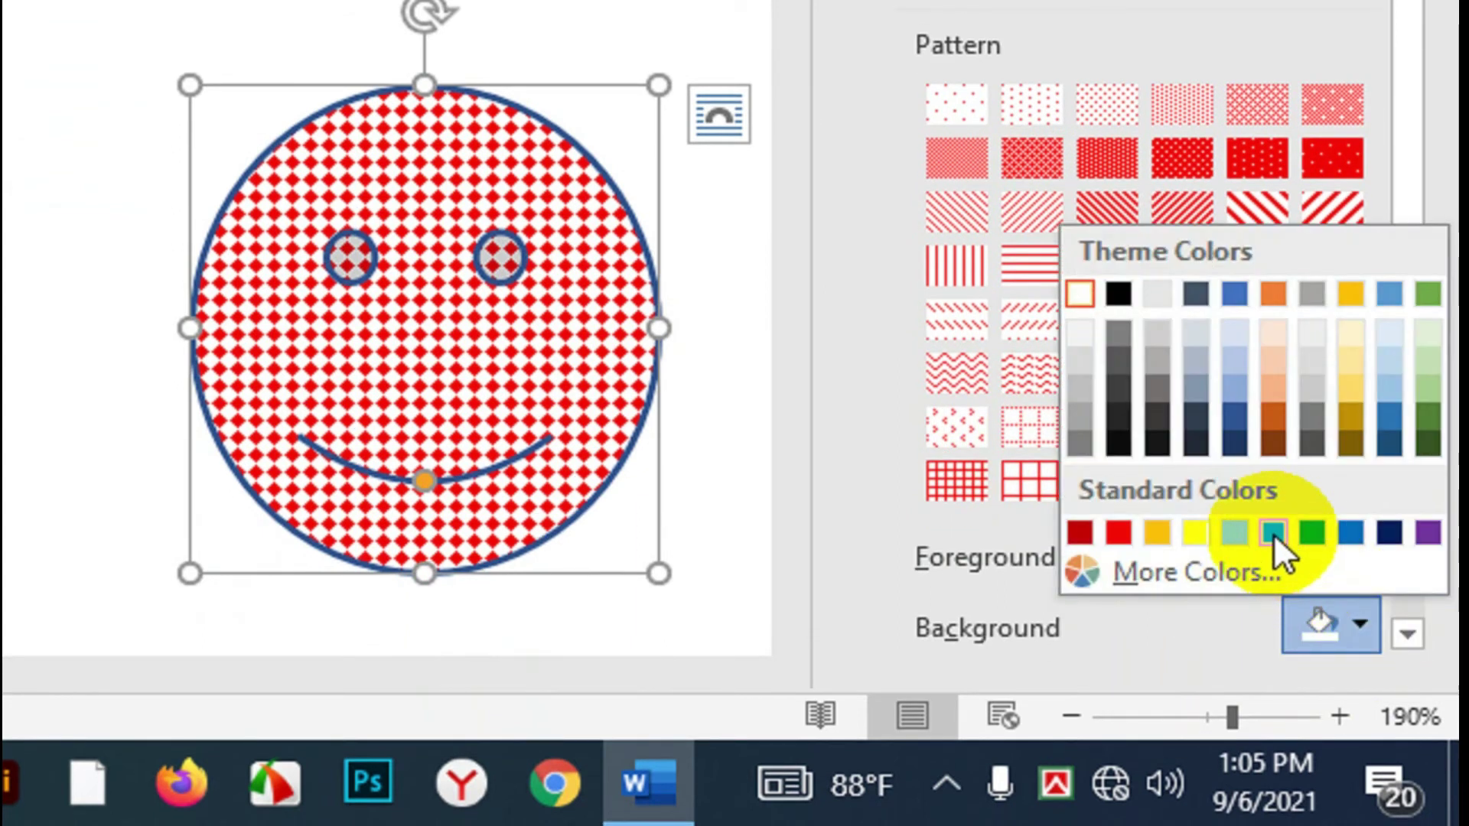
left_click(1273, 532)
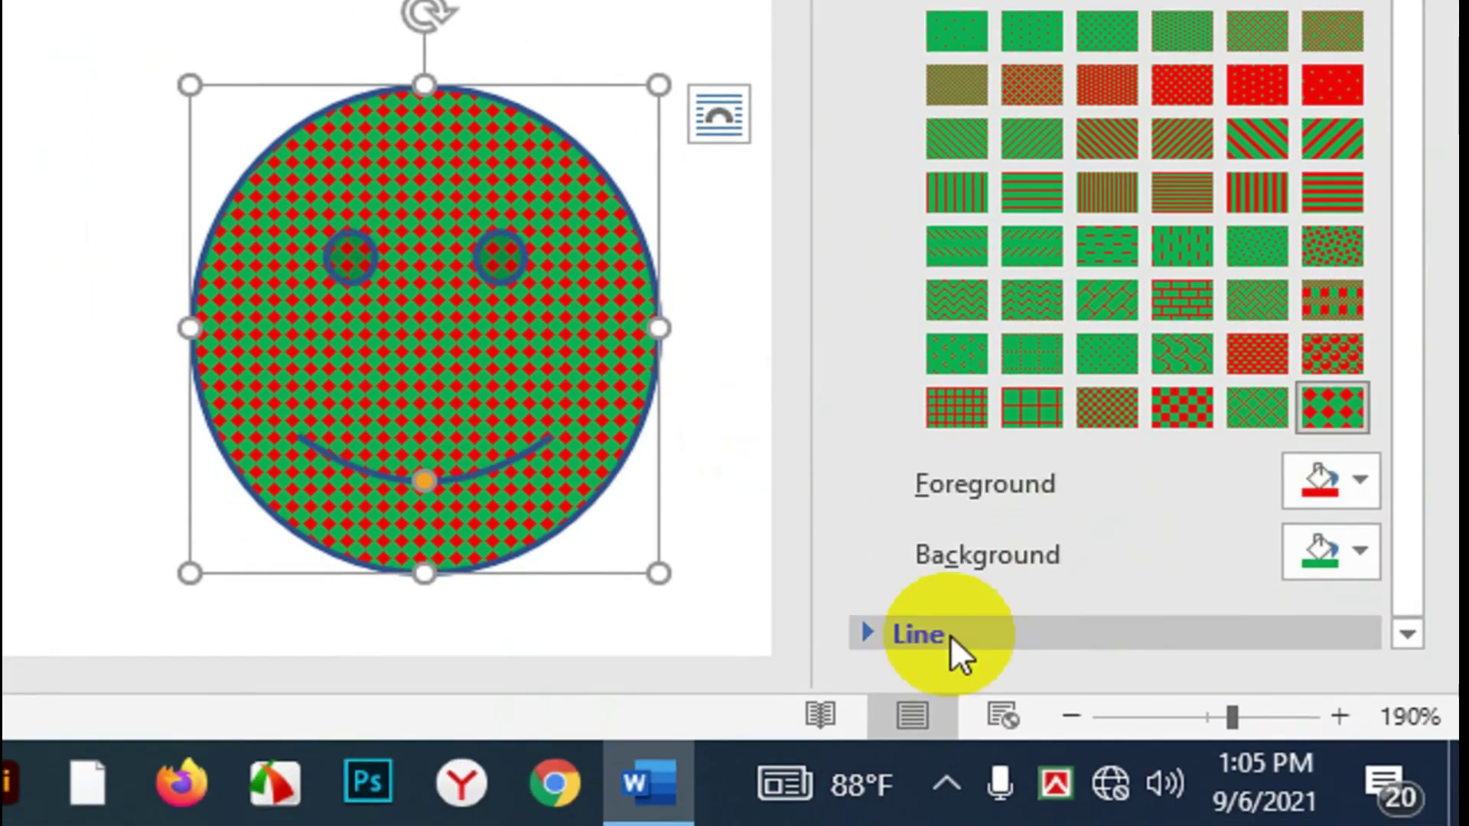
left_click(855, 641)
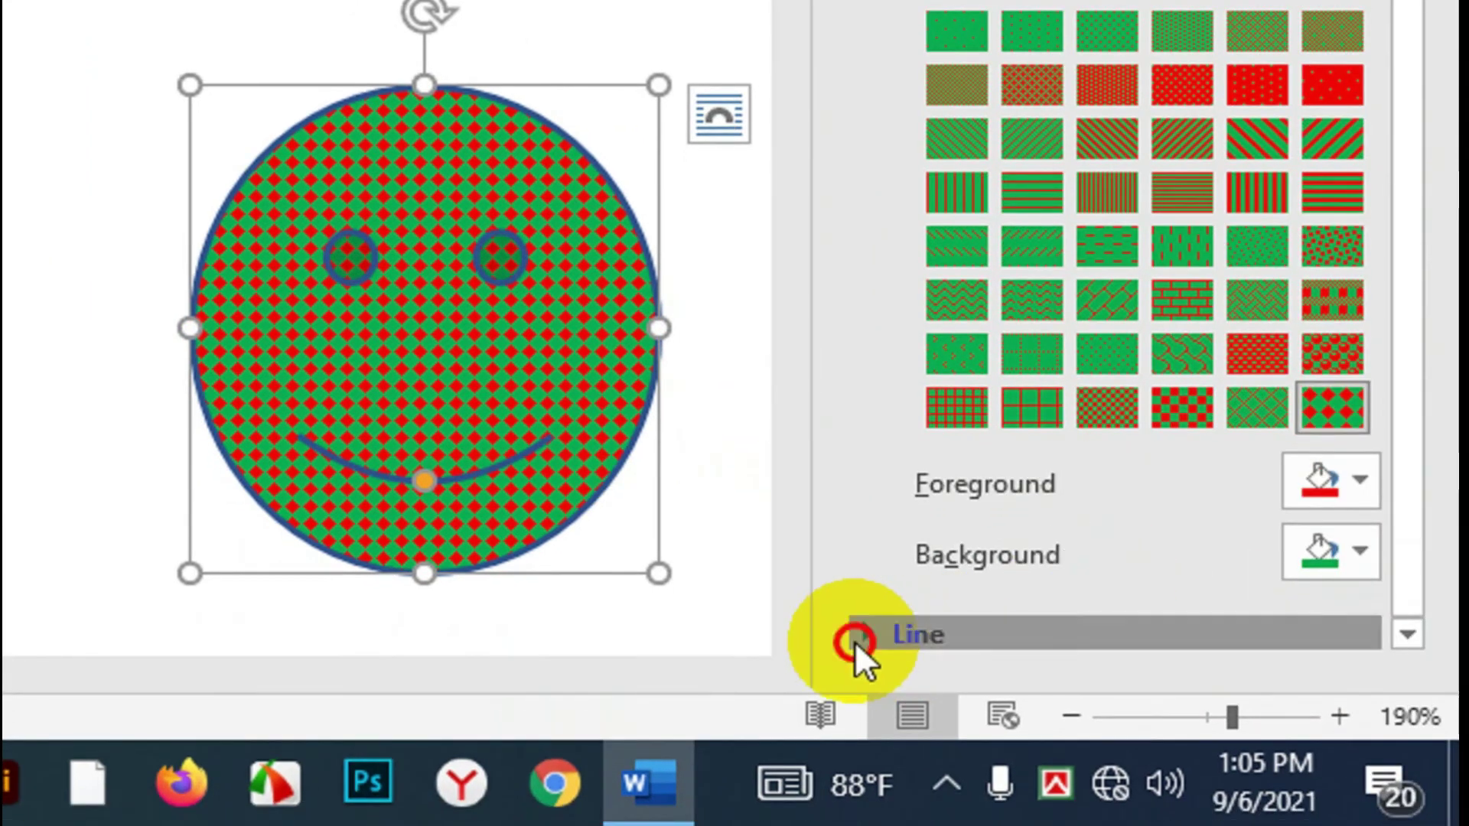
Step: Remove the smiley's outline, then restore it as a solid line
scroll(1094, 582, "down", 3)
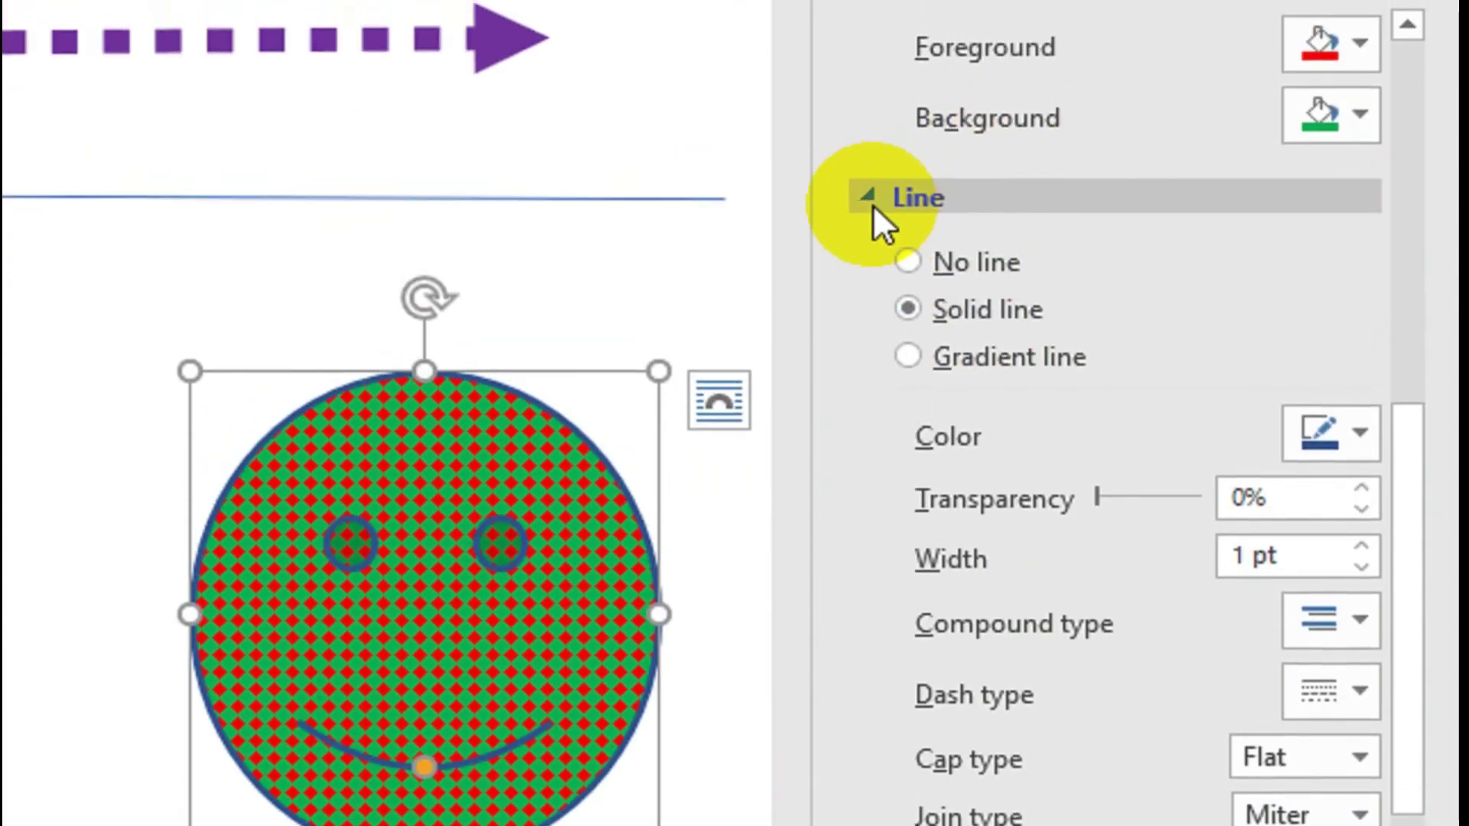
left_click(874, 203)
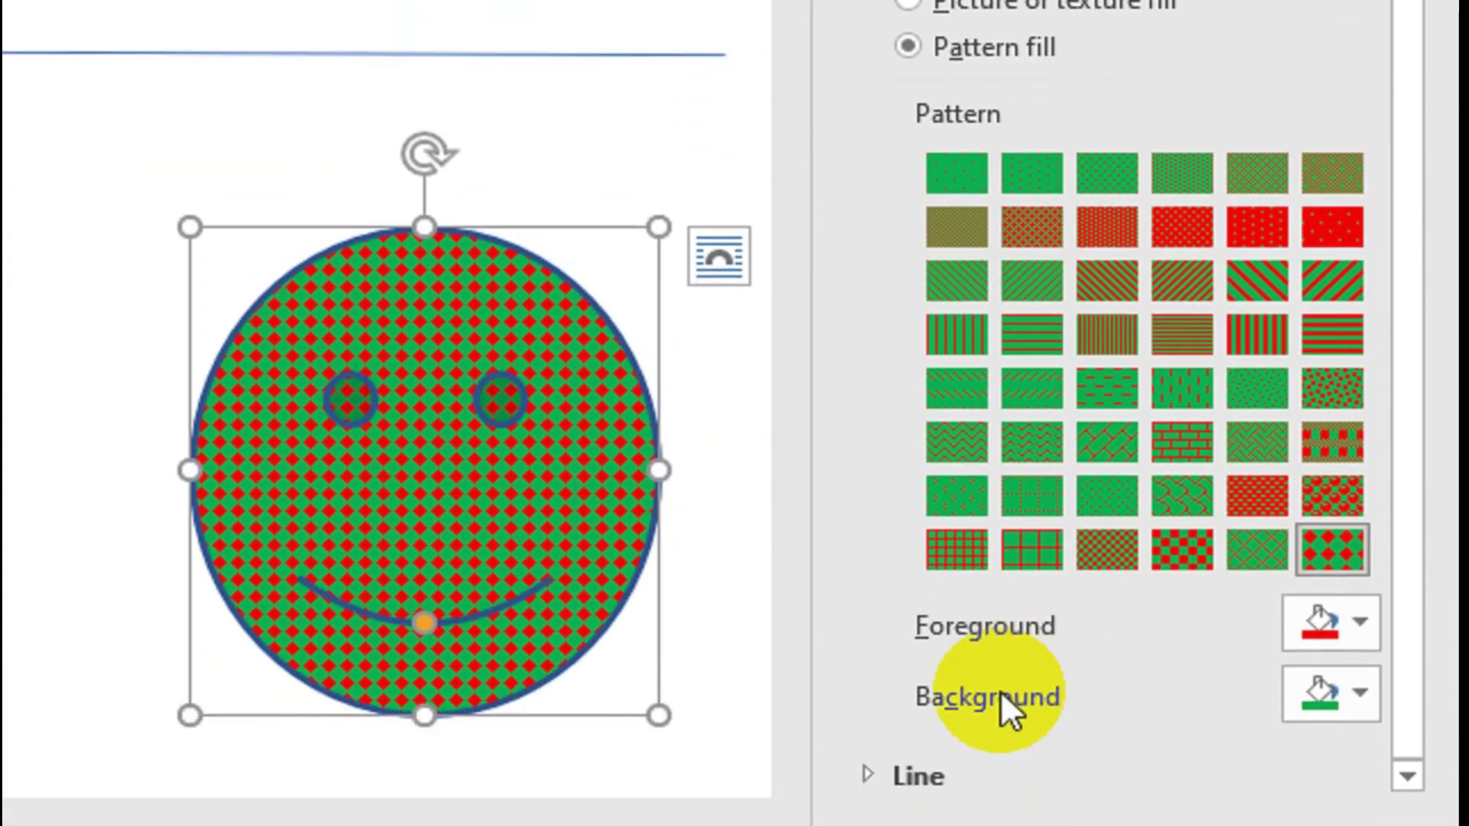
left_click(864, 635)
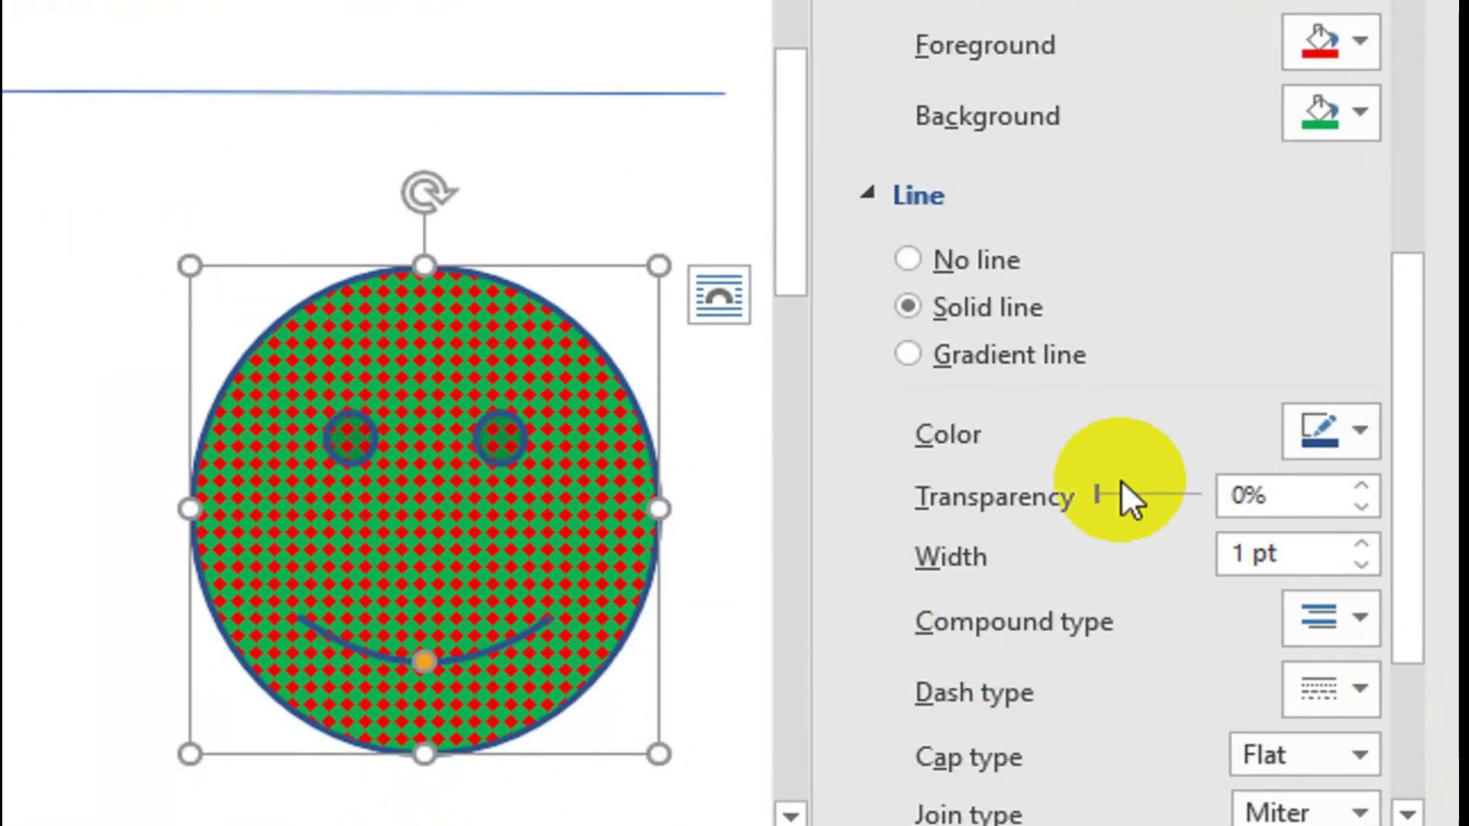
scroll(1129, 504, "down", 5)
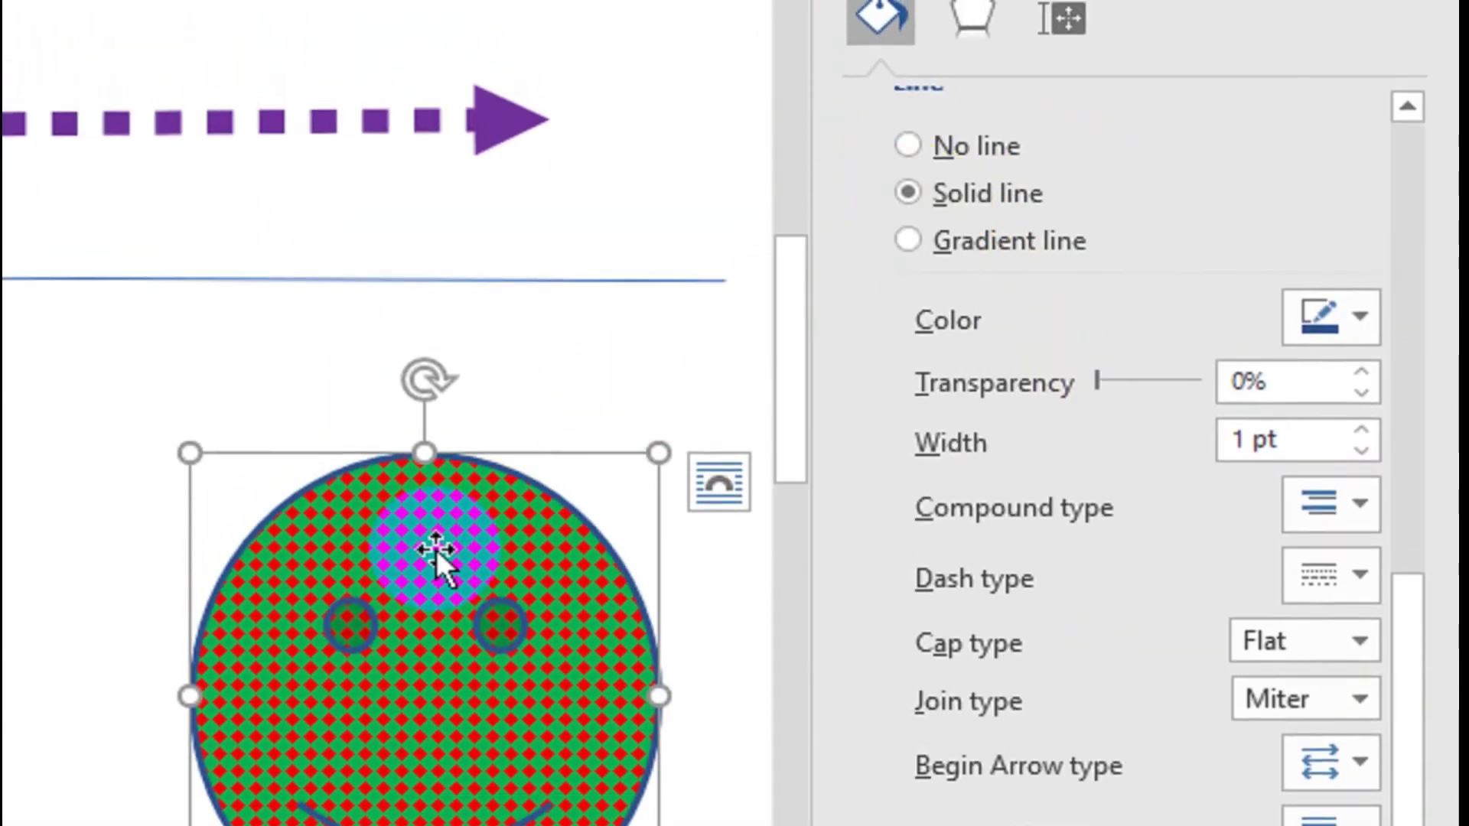
left_click(906, 170)
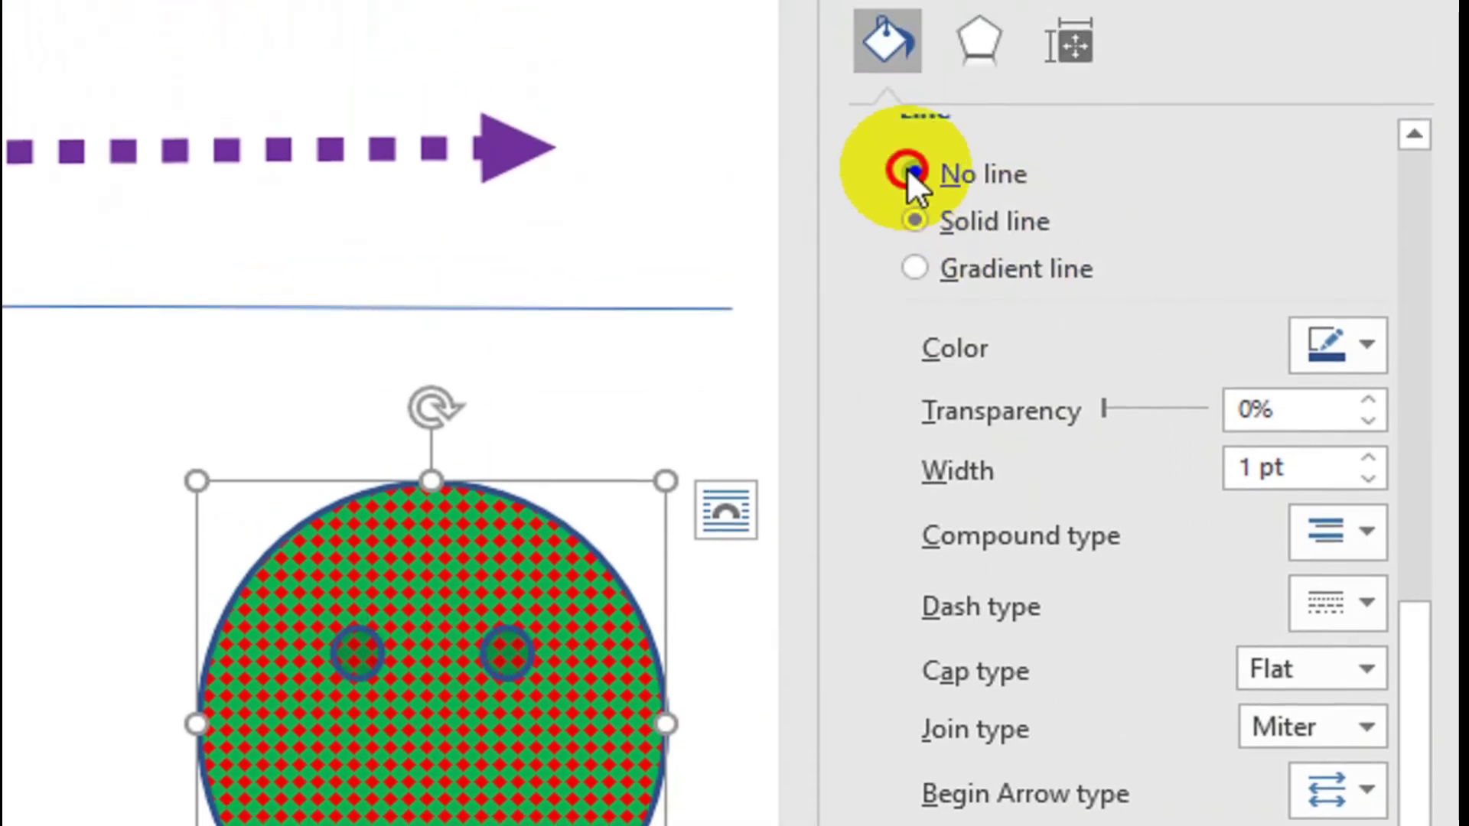
scroll(907, 203, "up", 5)
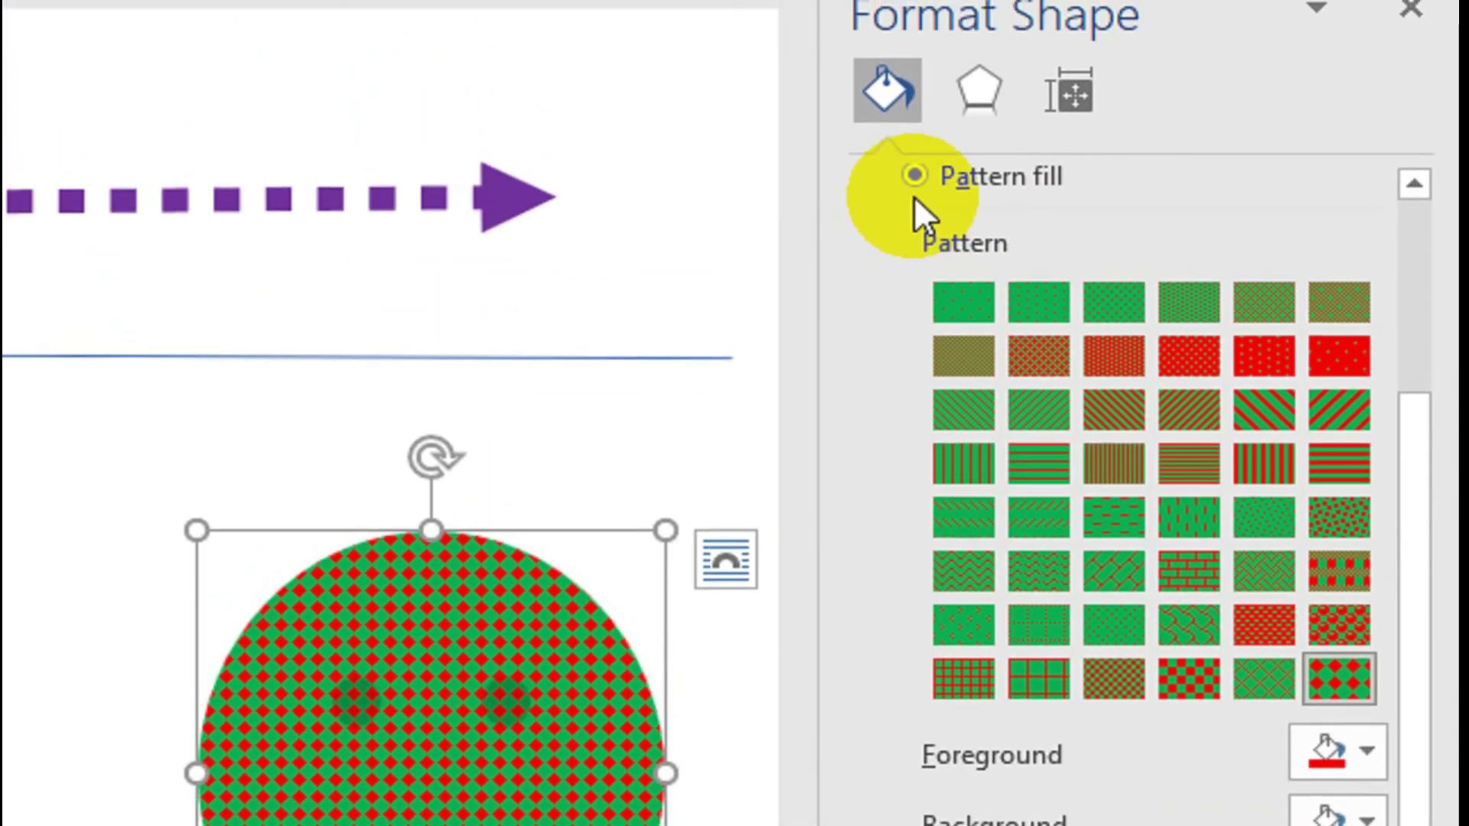
scroll(949, 734, "down", 3)
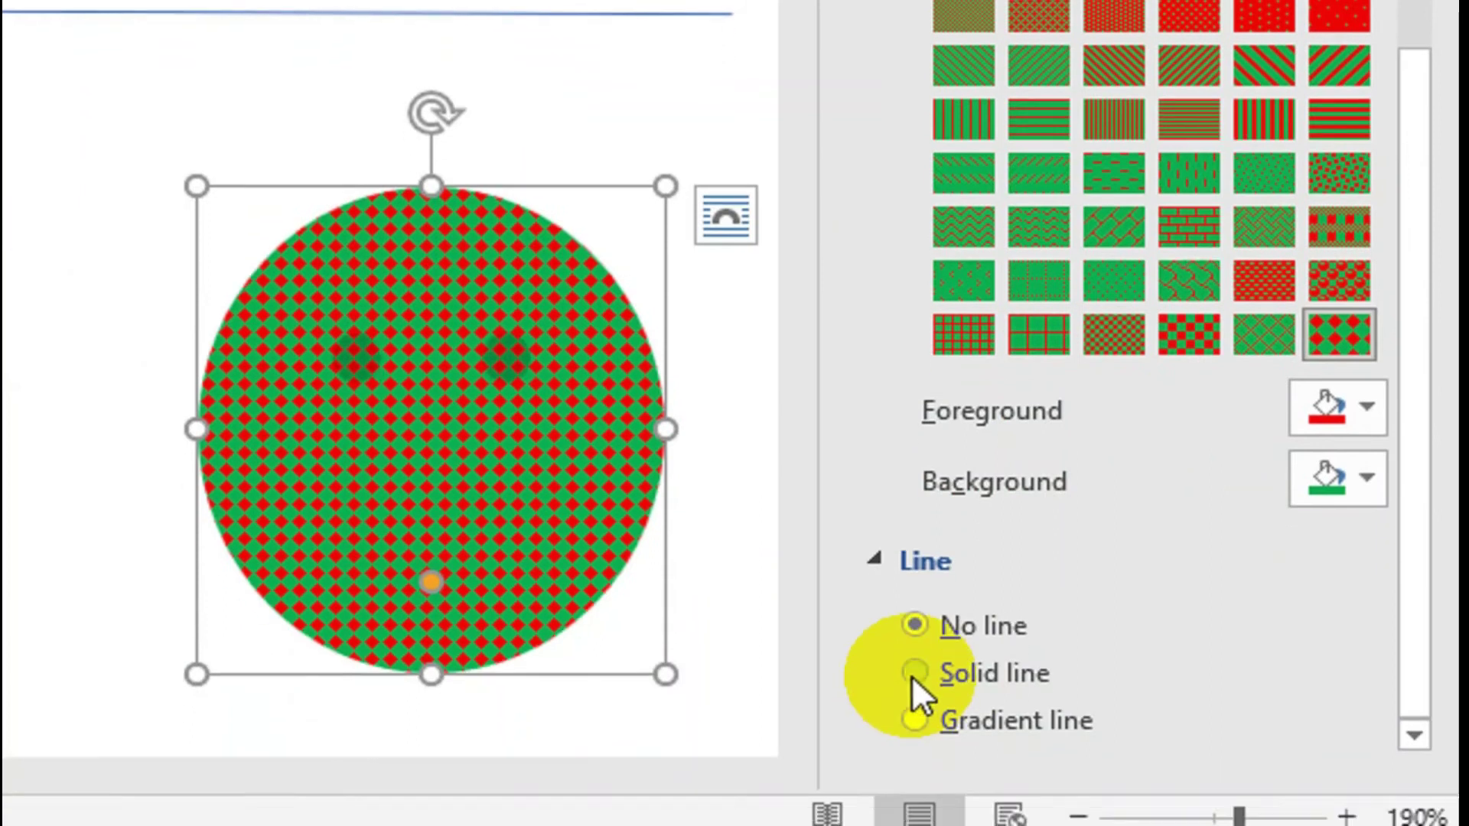
left_click(910, 674)
scroll(1374, 540, "down", 3)
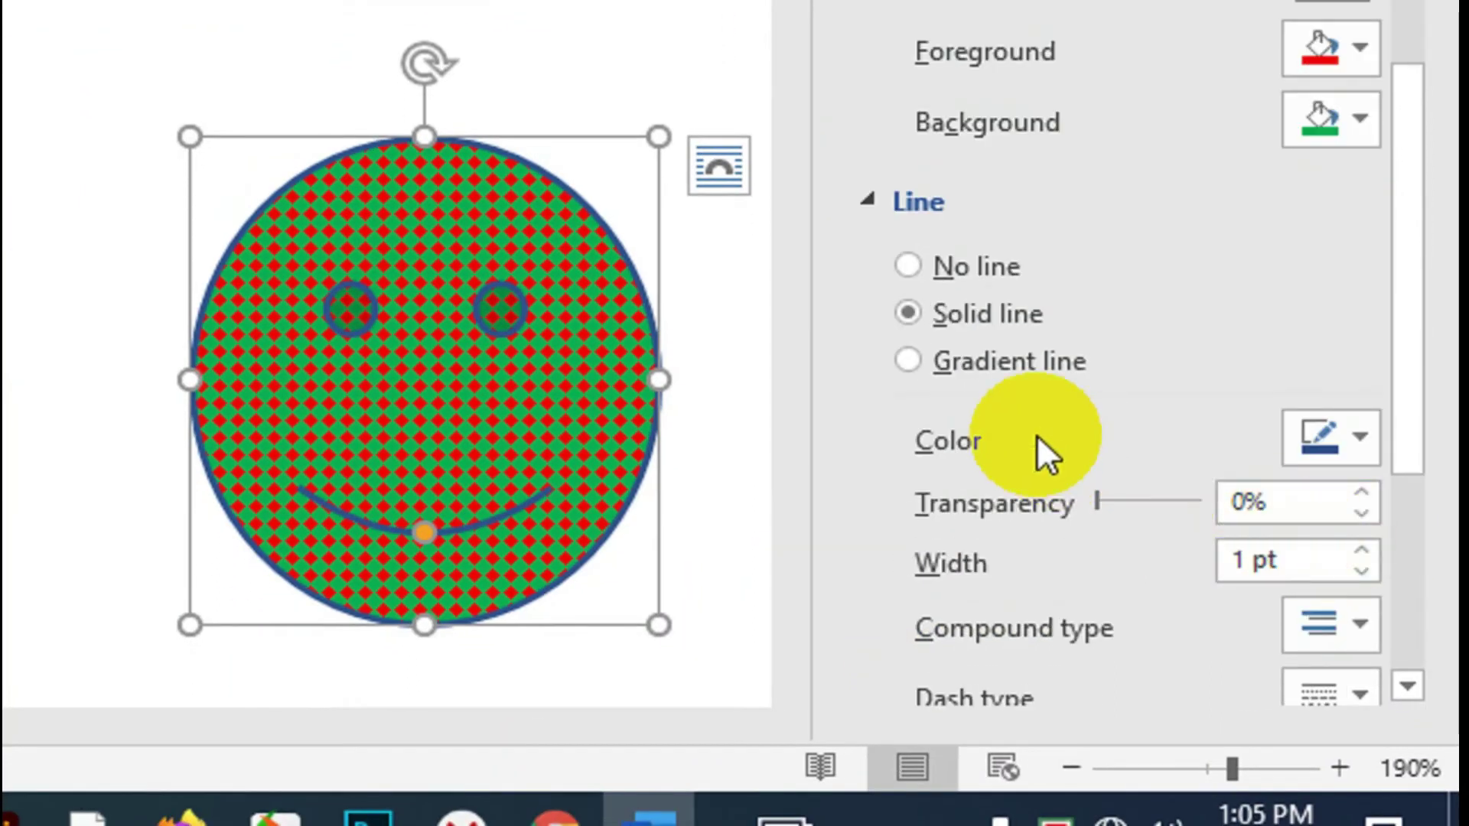
Step: Switch the outline to a gradient line using a radial preset
left_click(907, 362)
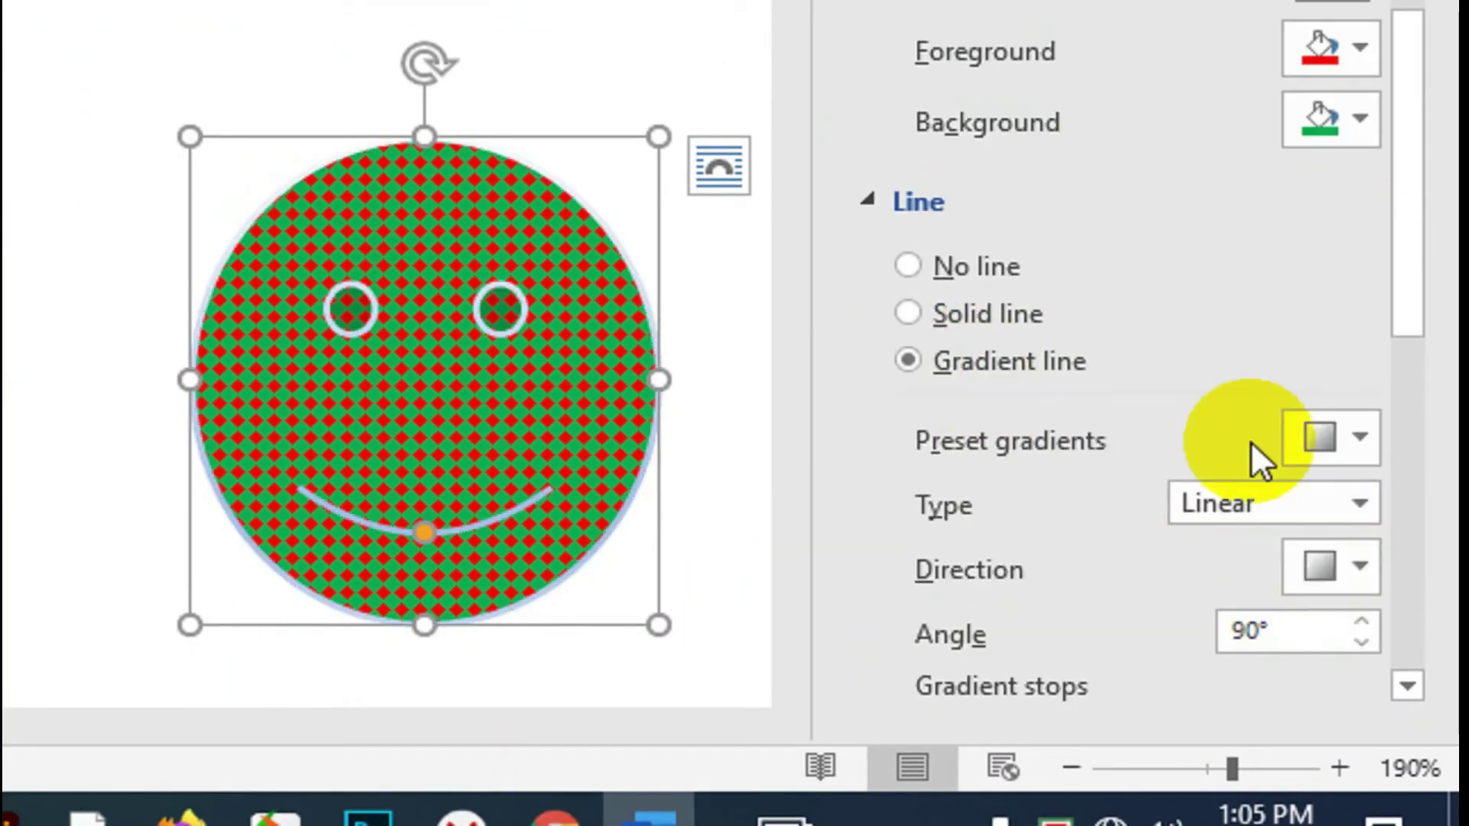
left_click(1353, 448)
left_click(1305, 388)
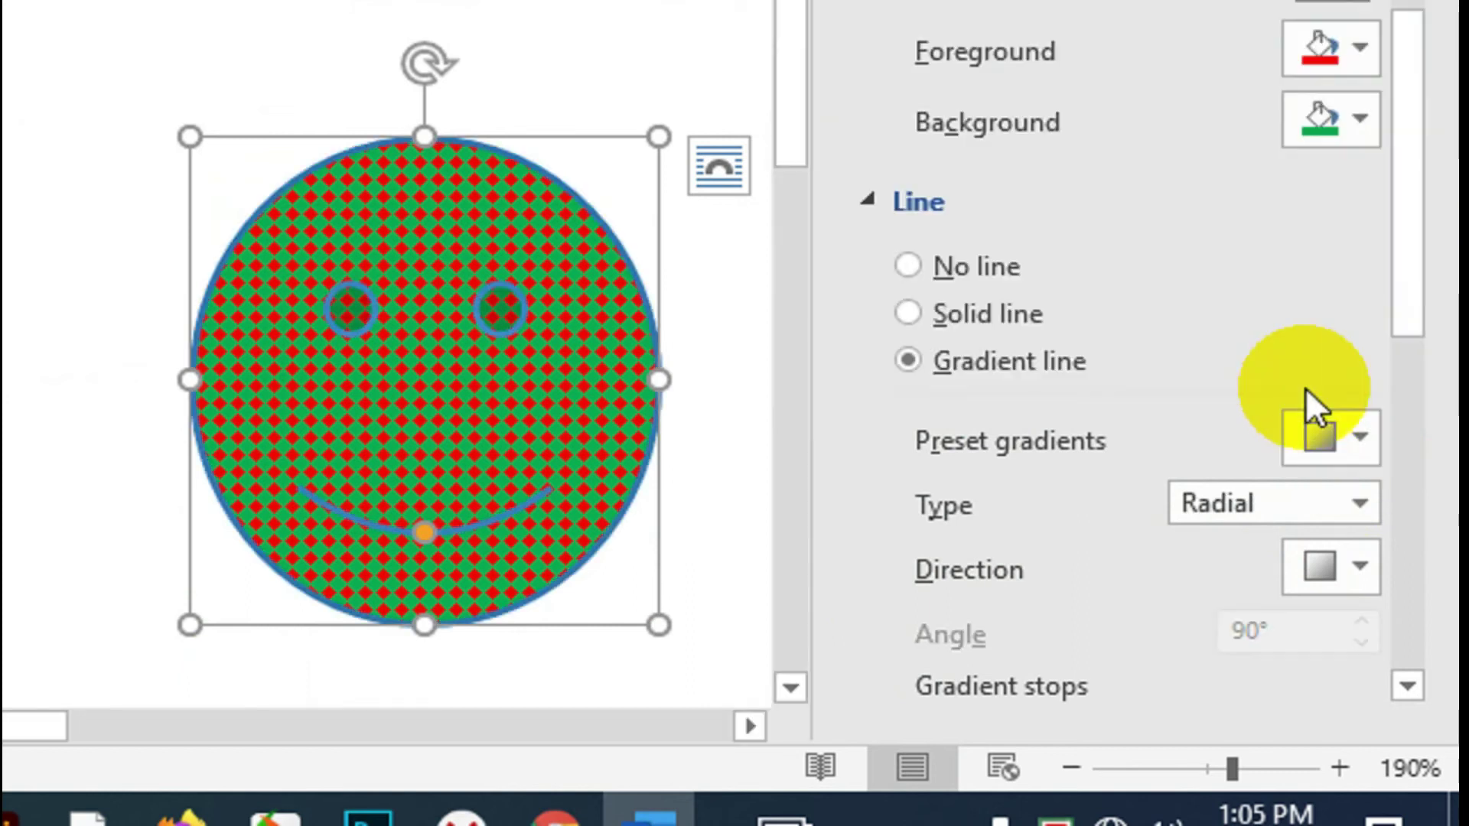
scroll(1091, 402, "down", 3)
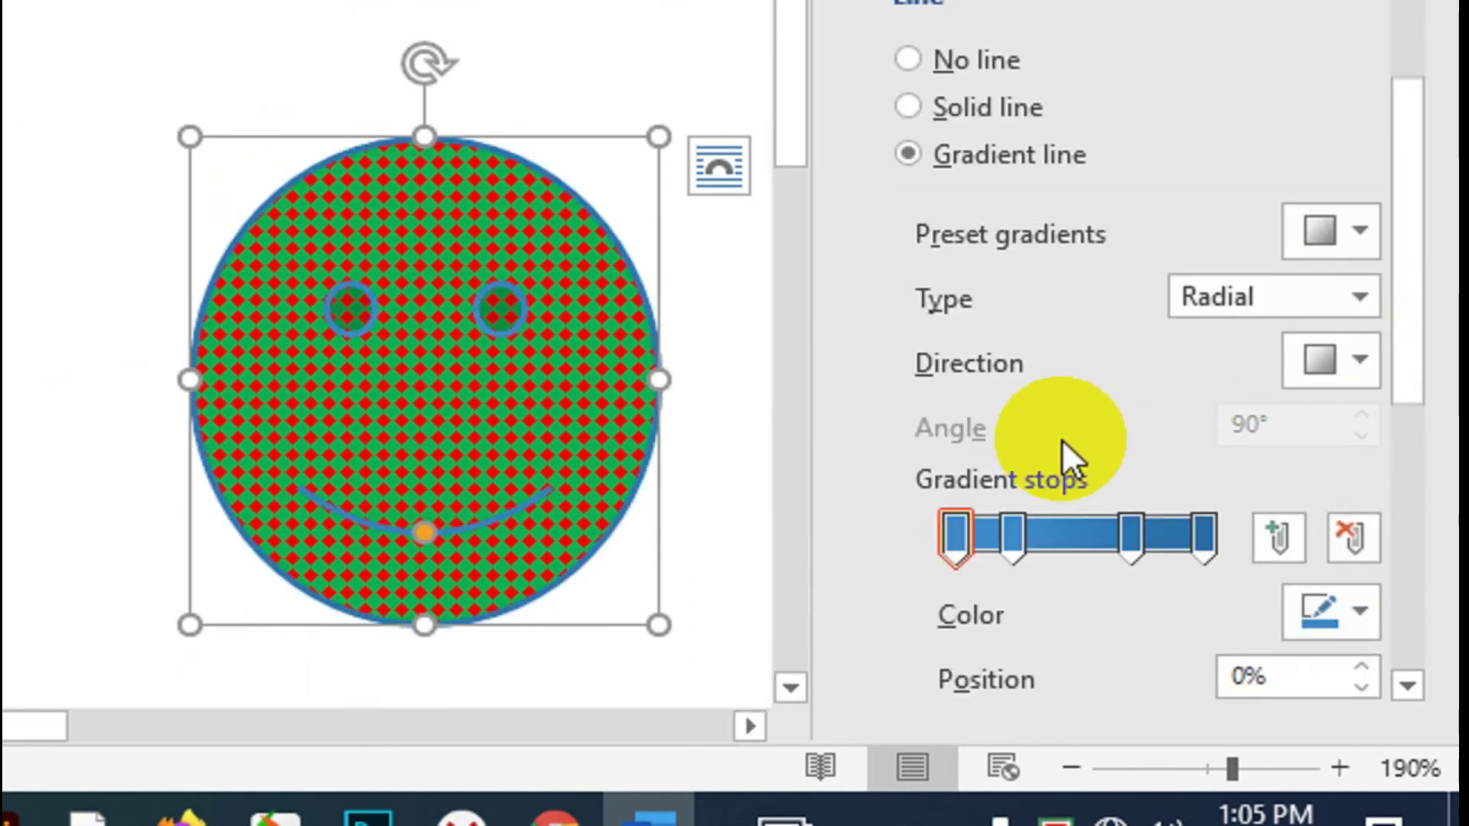
scroll(1069, 526, "down", 1)
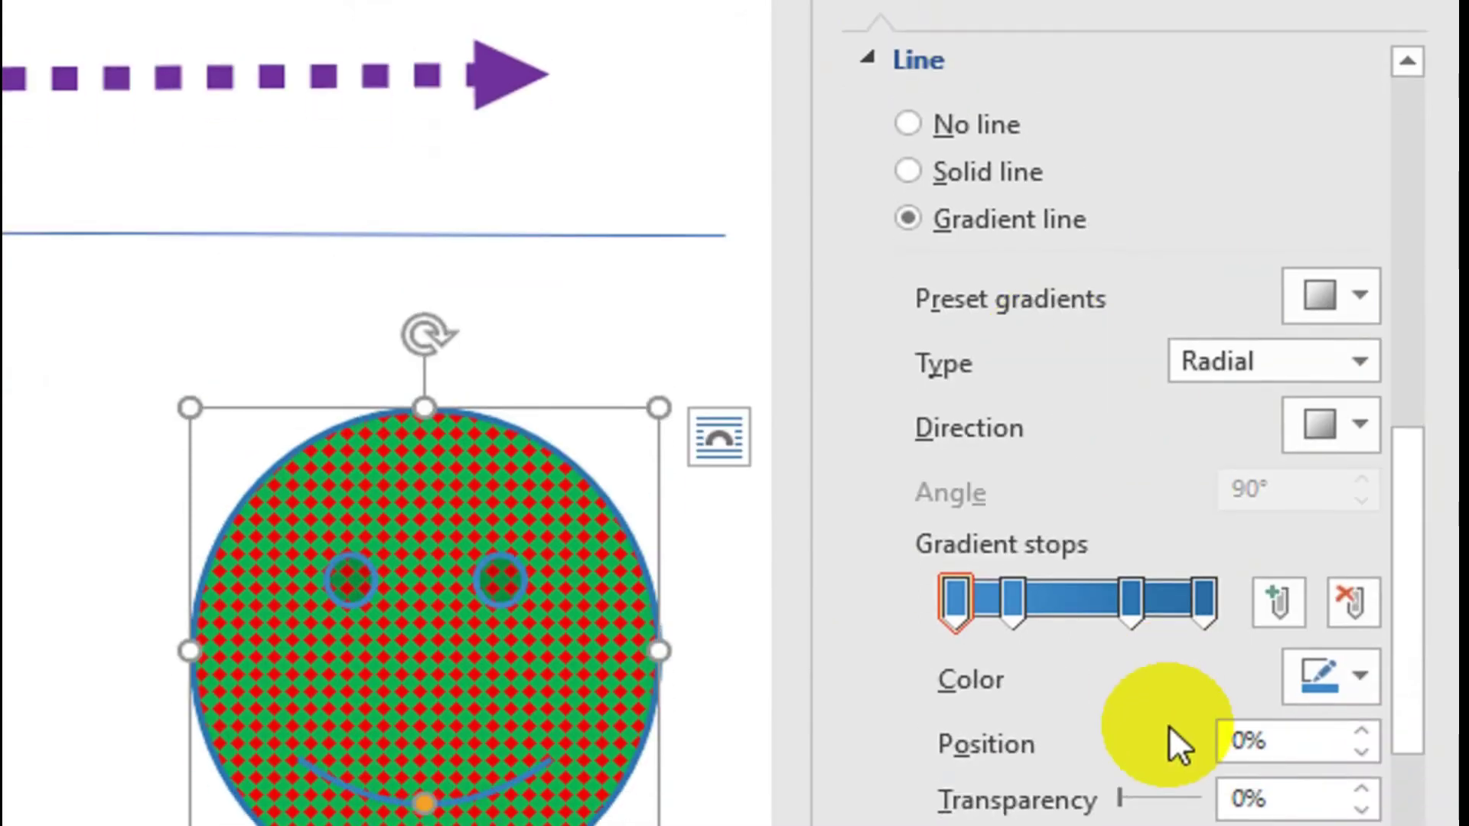
scroll(1174, 654, "down", 1)
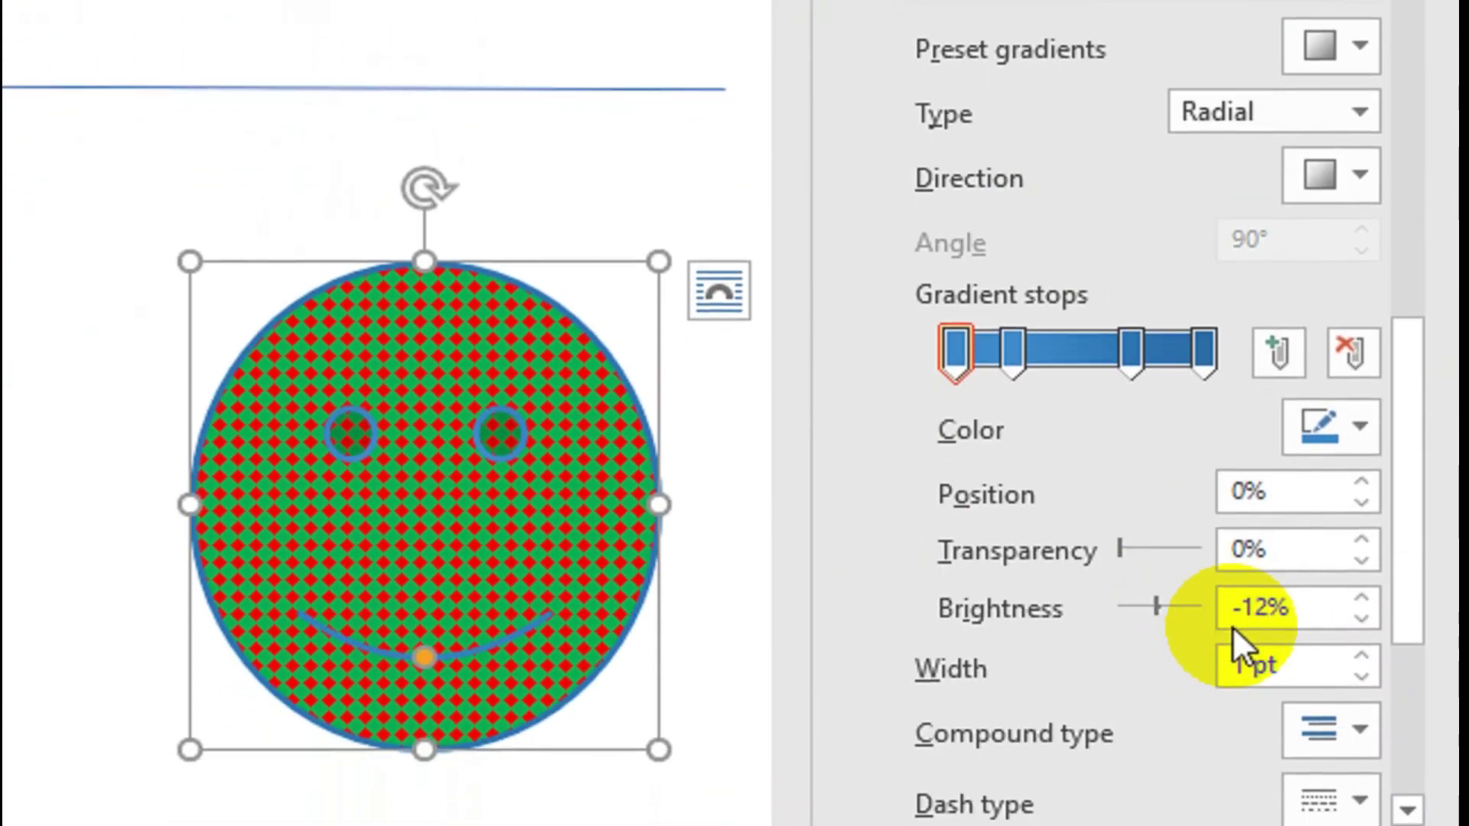
scroll(1232, 621, "down", 2)
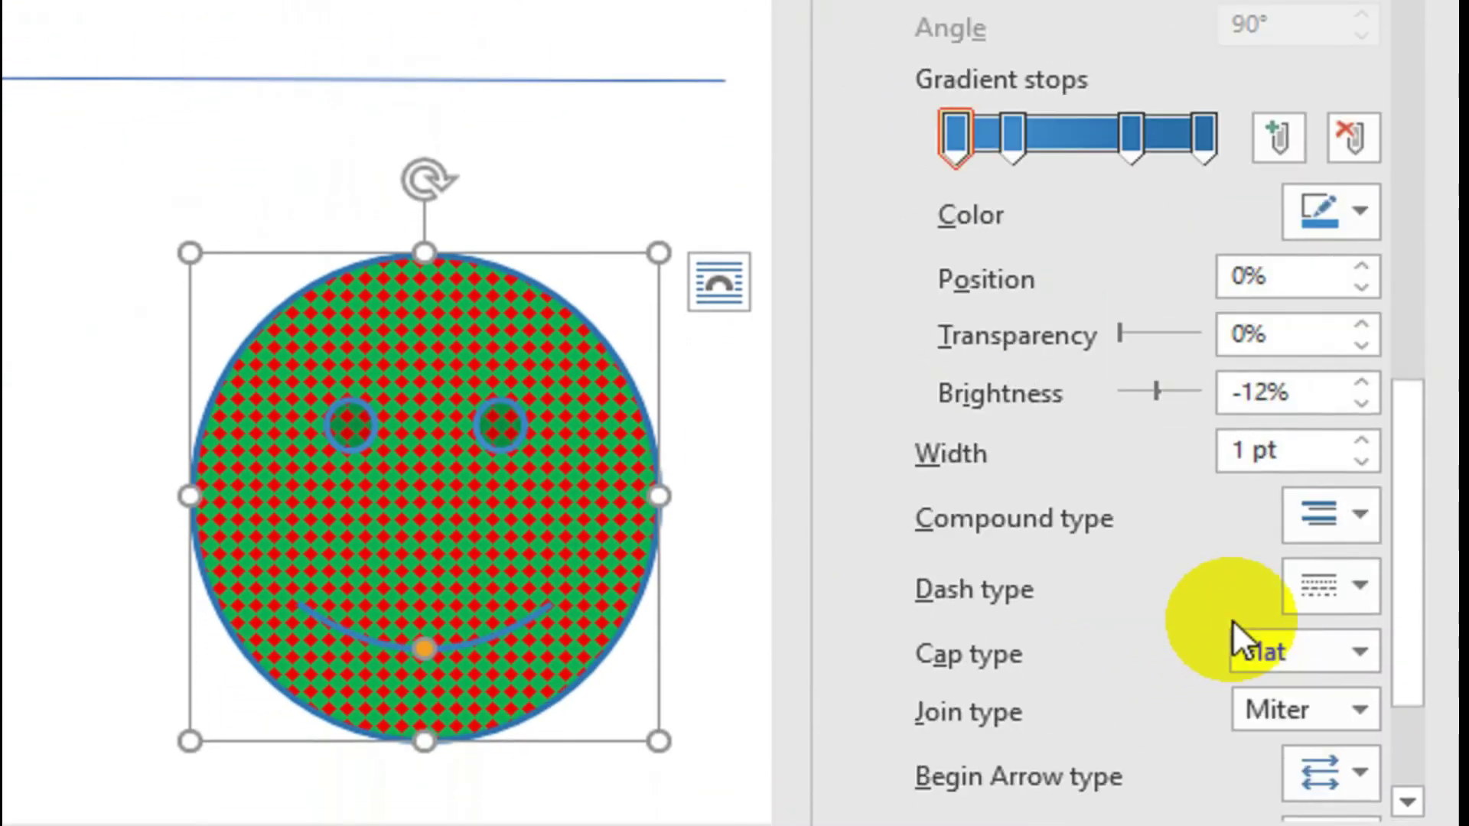
Step: Increase the outline width to 3.25 pt
left_click(1361, 462)
left_click(1360, 442)
left_click(1360, 442)
double_click(1361, 441)
double_click(1365, 439)
double_click(1365, 439)
double_click(1365, 439)
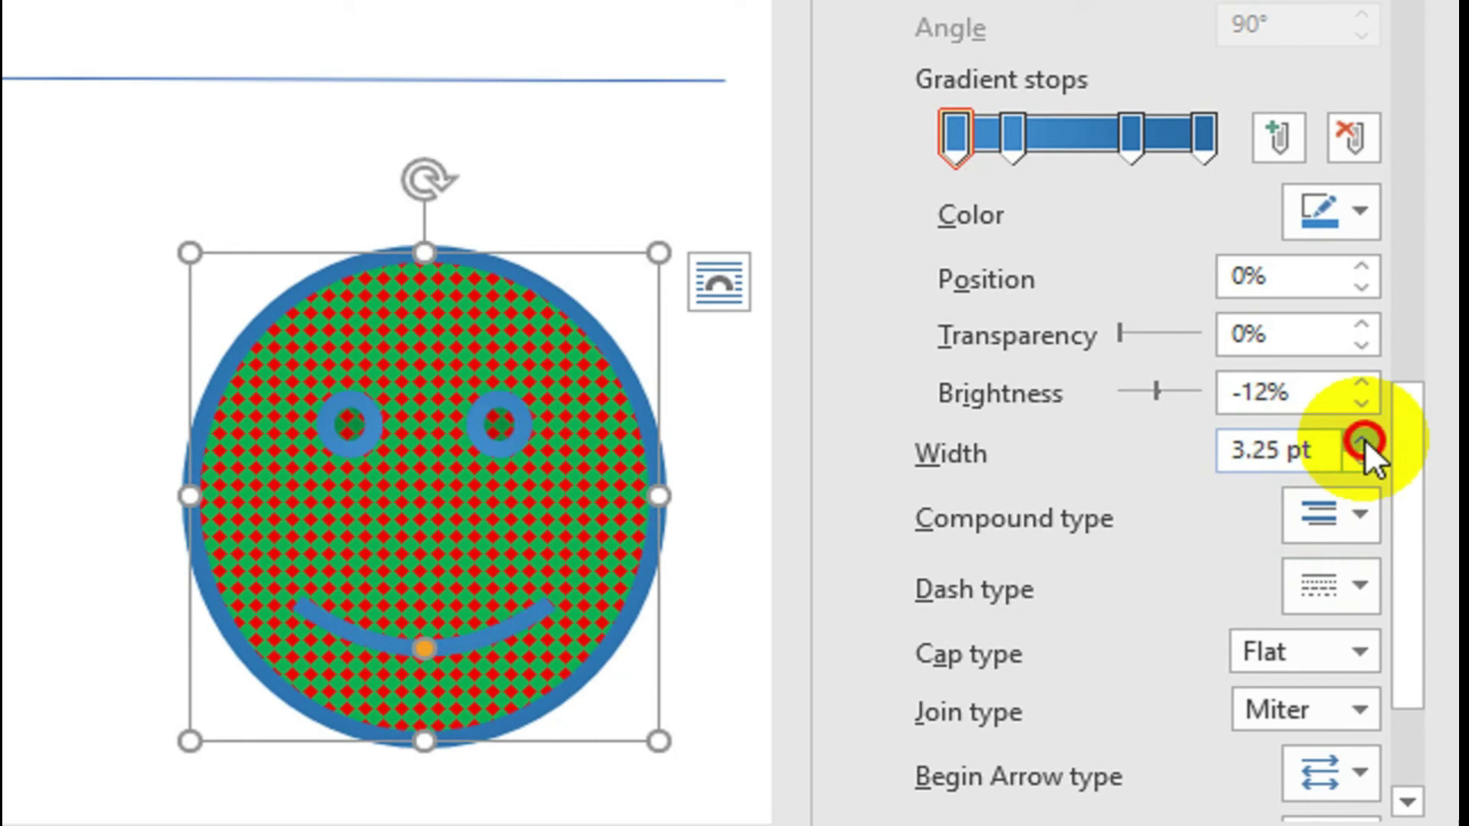
Step: Give the smiley's outline a multi-line compound style
left_click(1369, 531)
left_click(1371, 620)
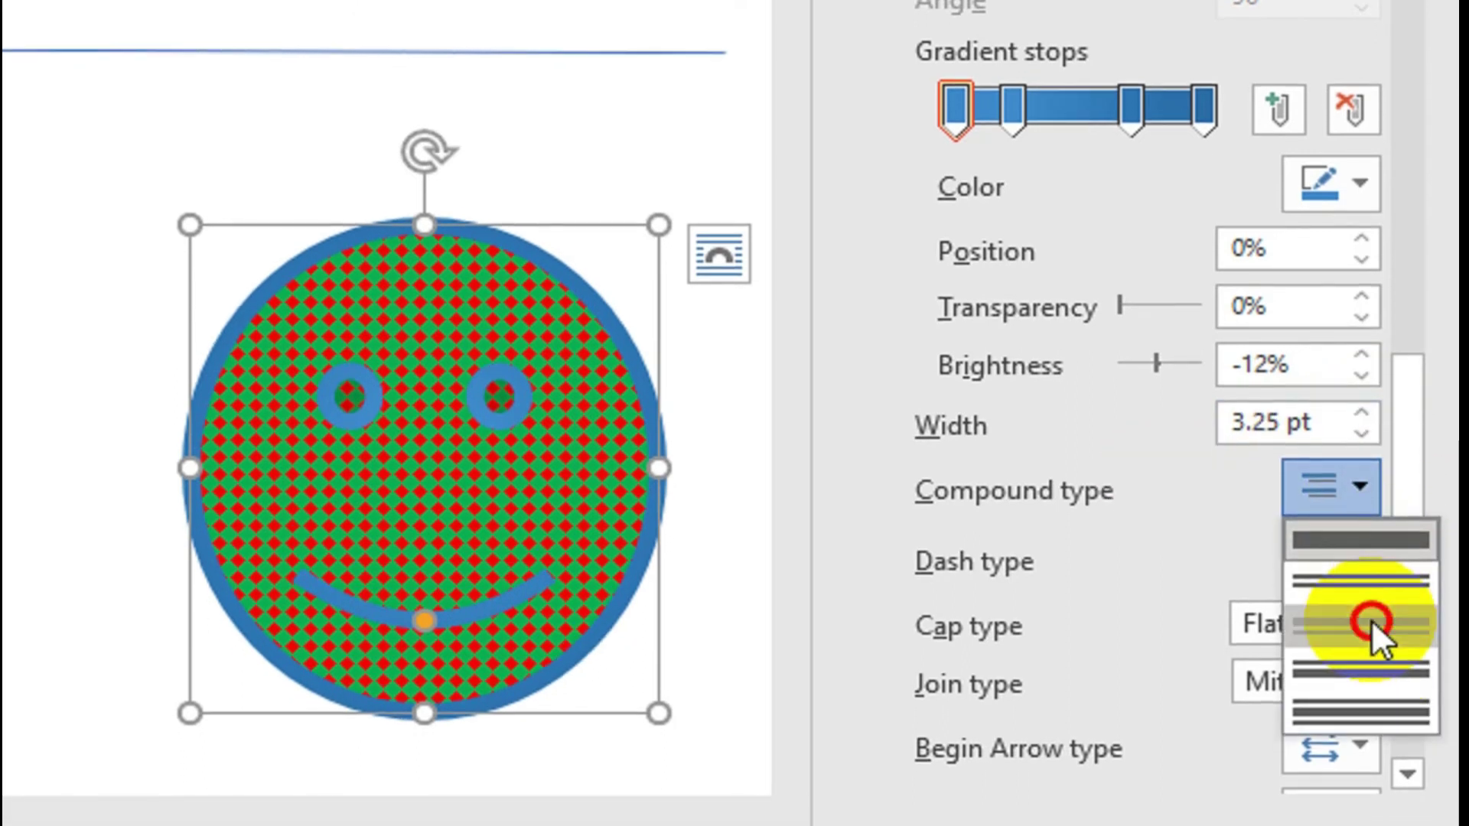
left_click(1374, 485)
left_click(1369, 544)
left_click(1359, 483)
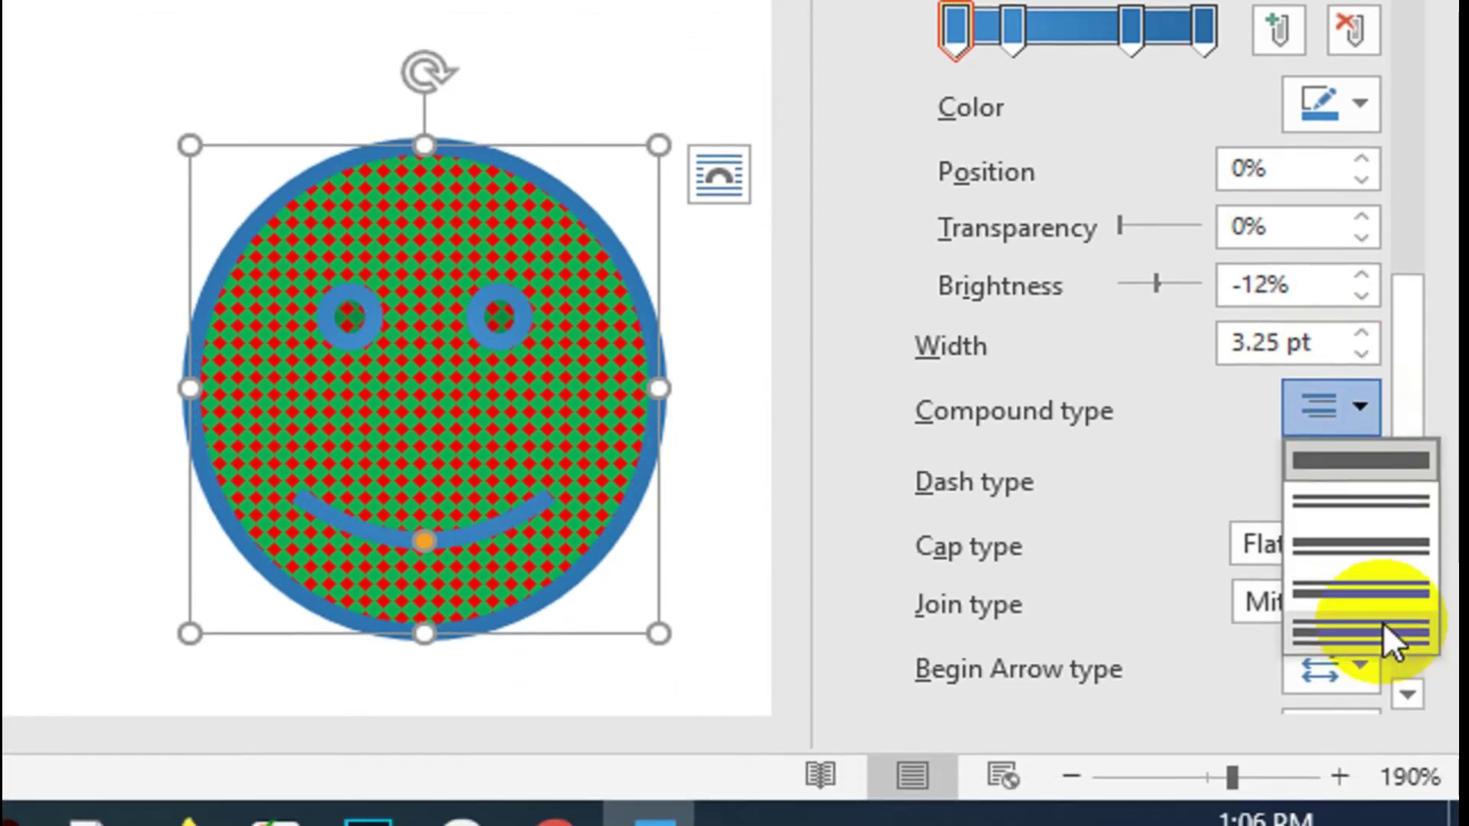
left_click(1386, 629)
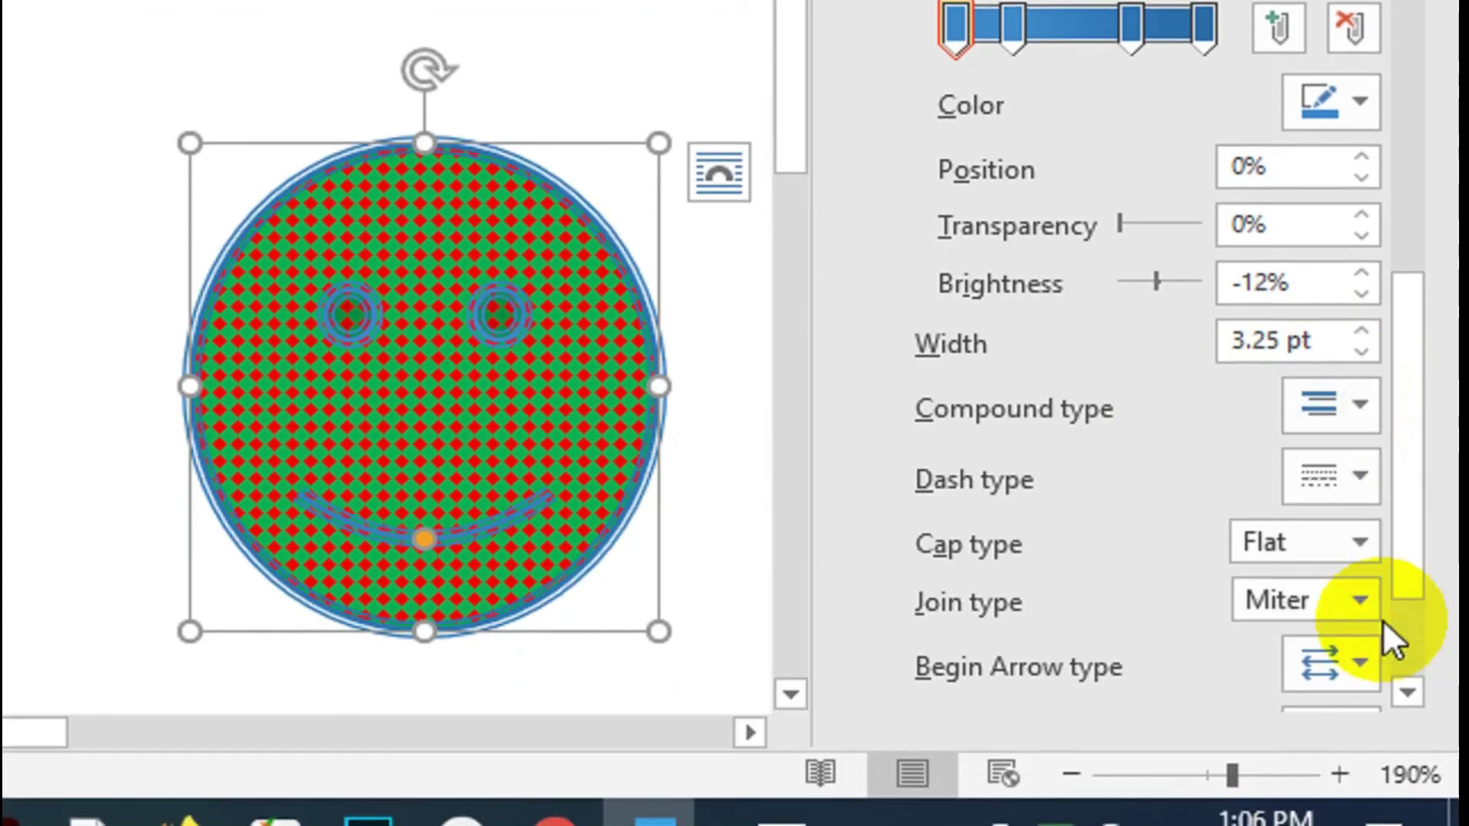
Step: Make the outline long-dashed with square caps, after trying round caps
left_click(1360, 543)
left_click(1360, 476)
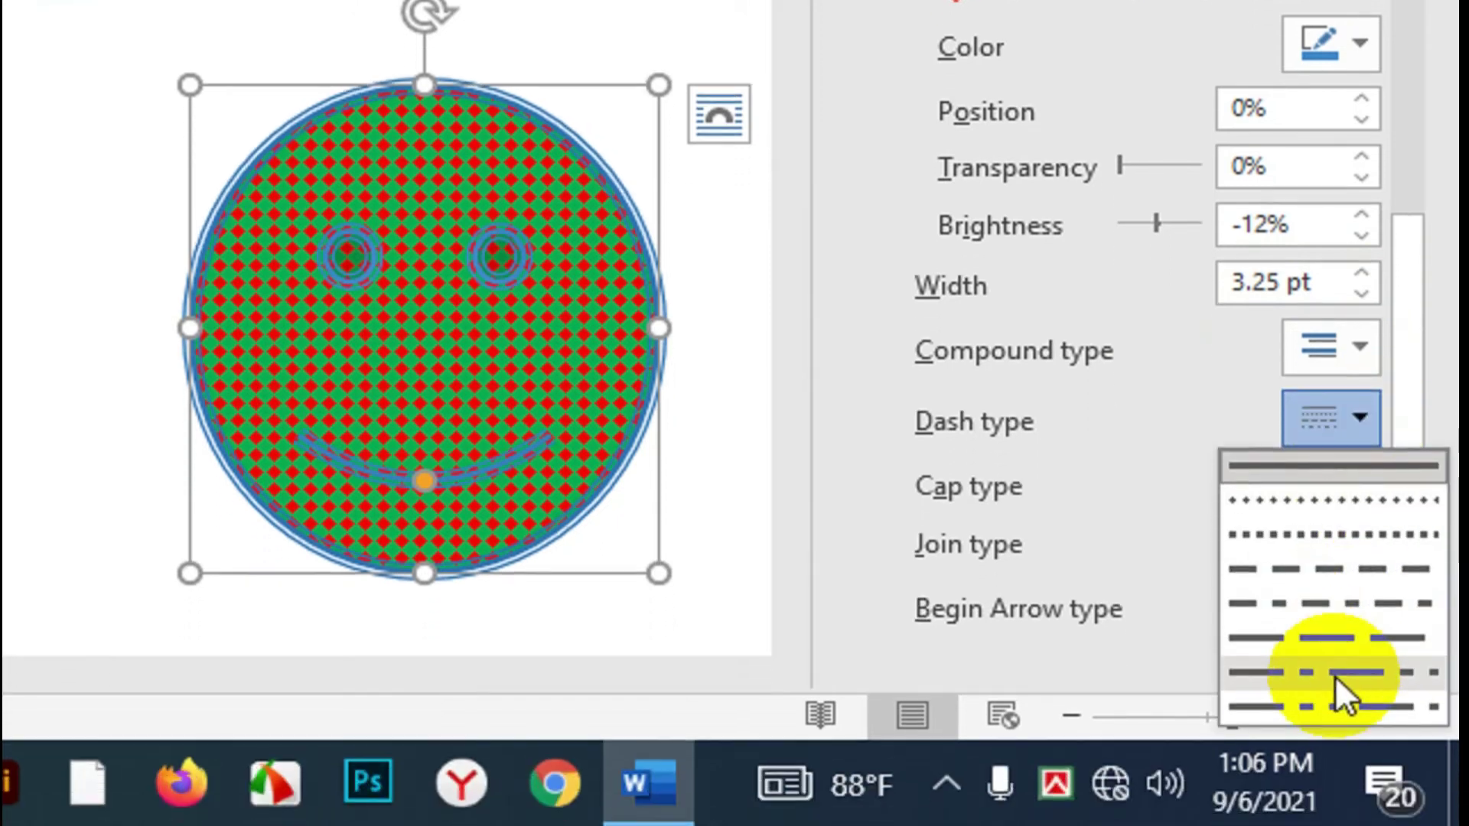
left_click(1334, 676)
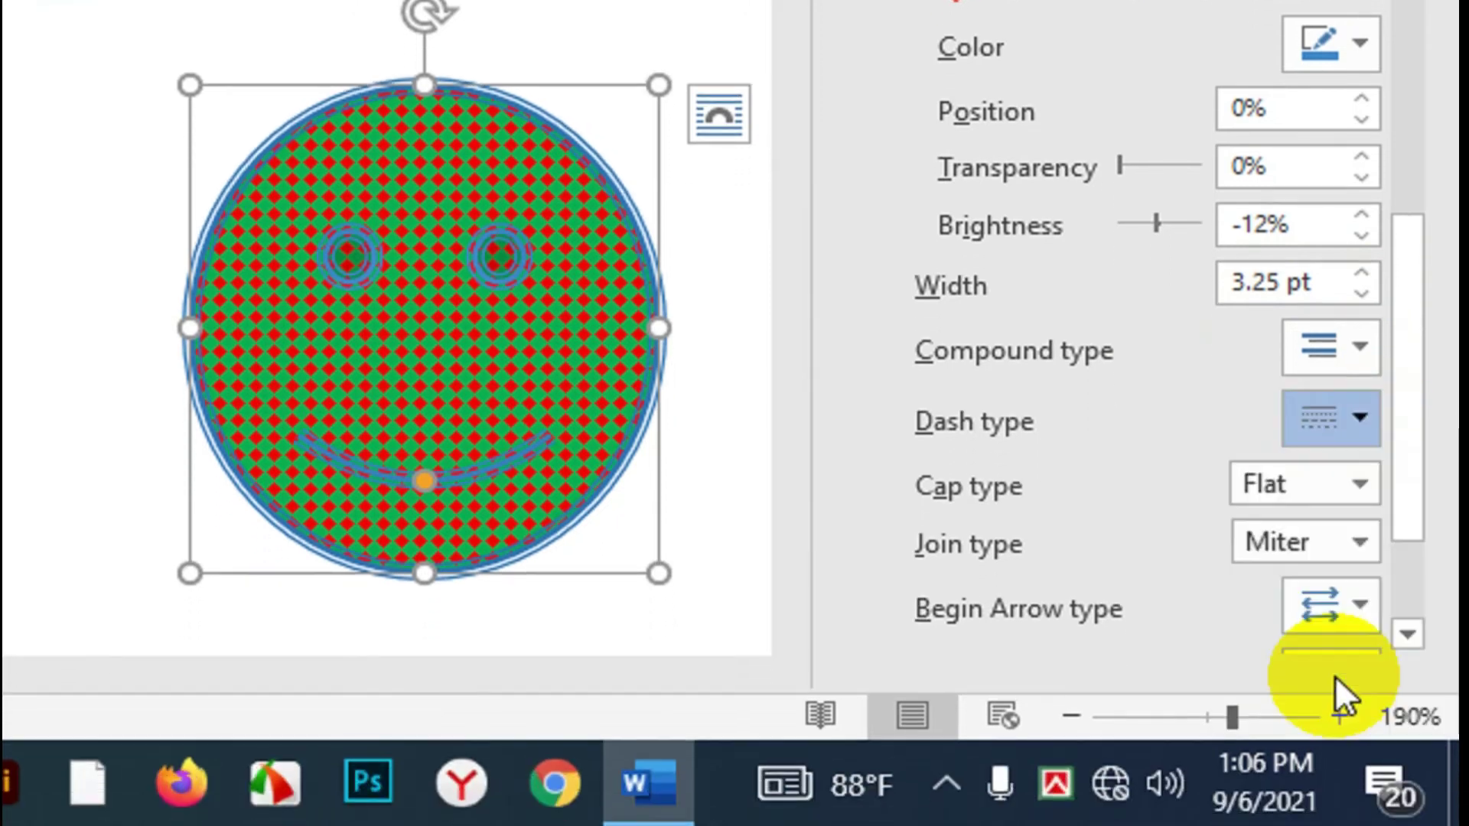
left_click(1340, 490)
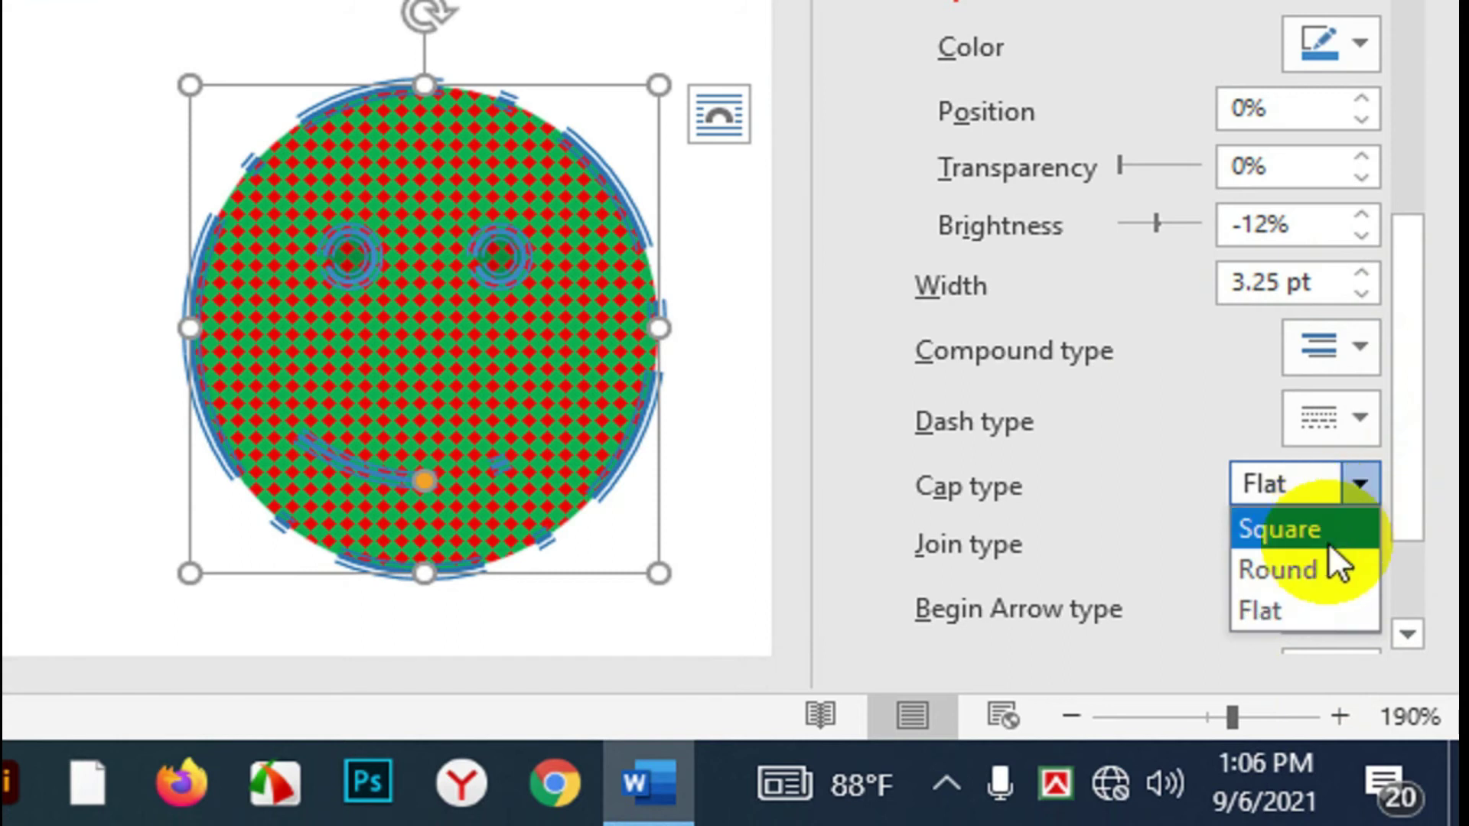
left_click(1325, 570)
left_click(1351, 493)
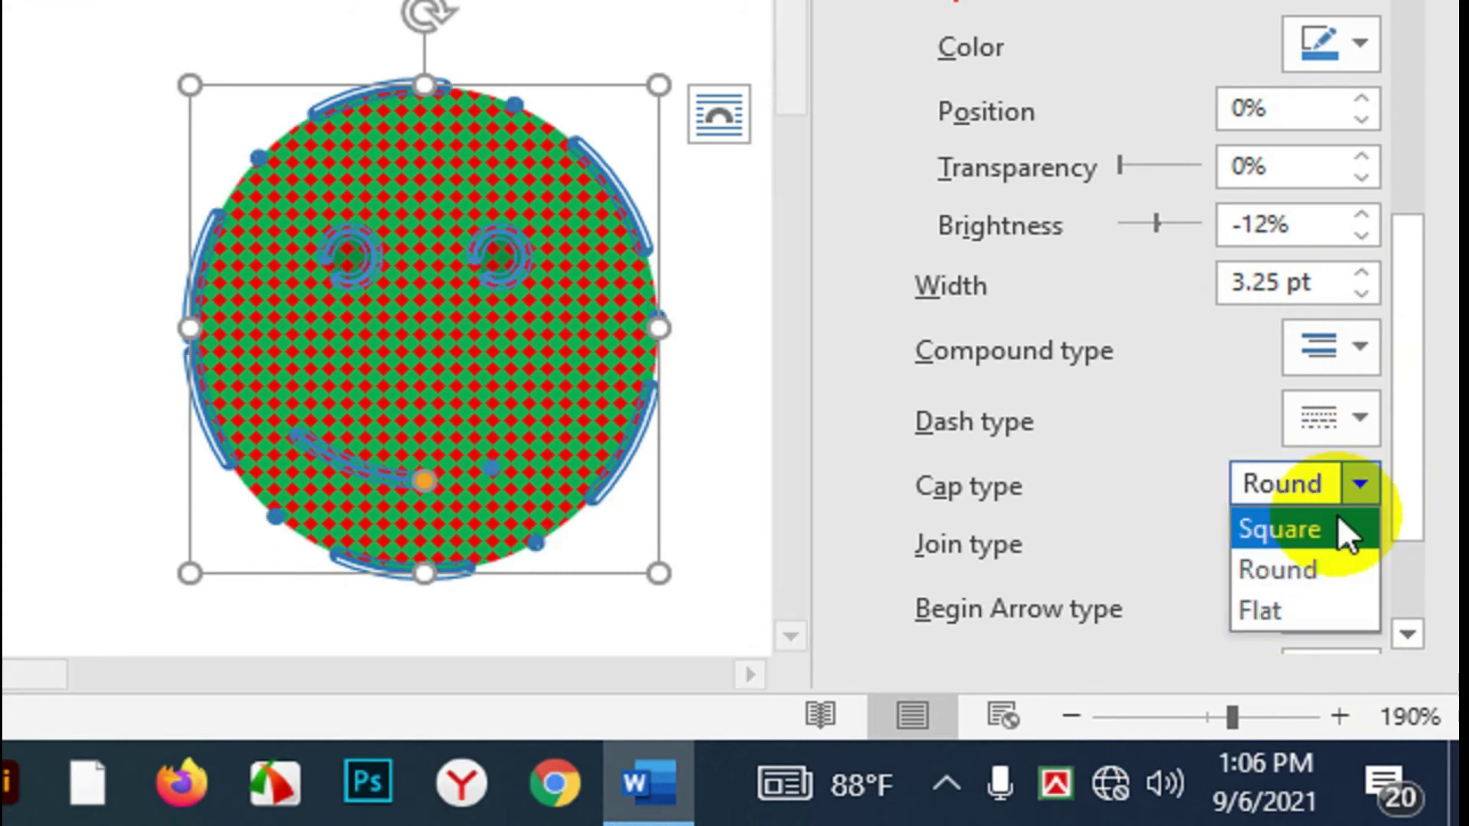
left_click(1311, 534)
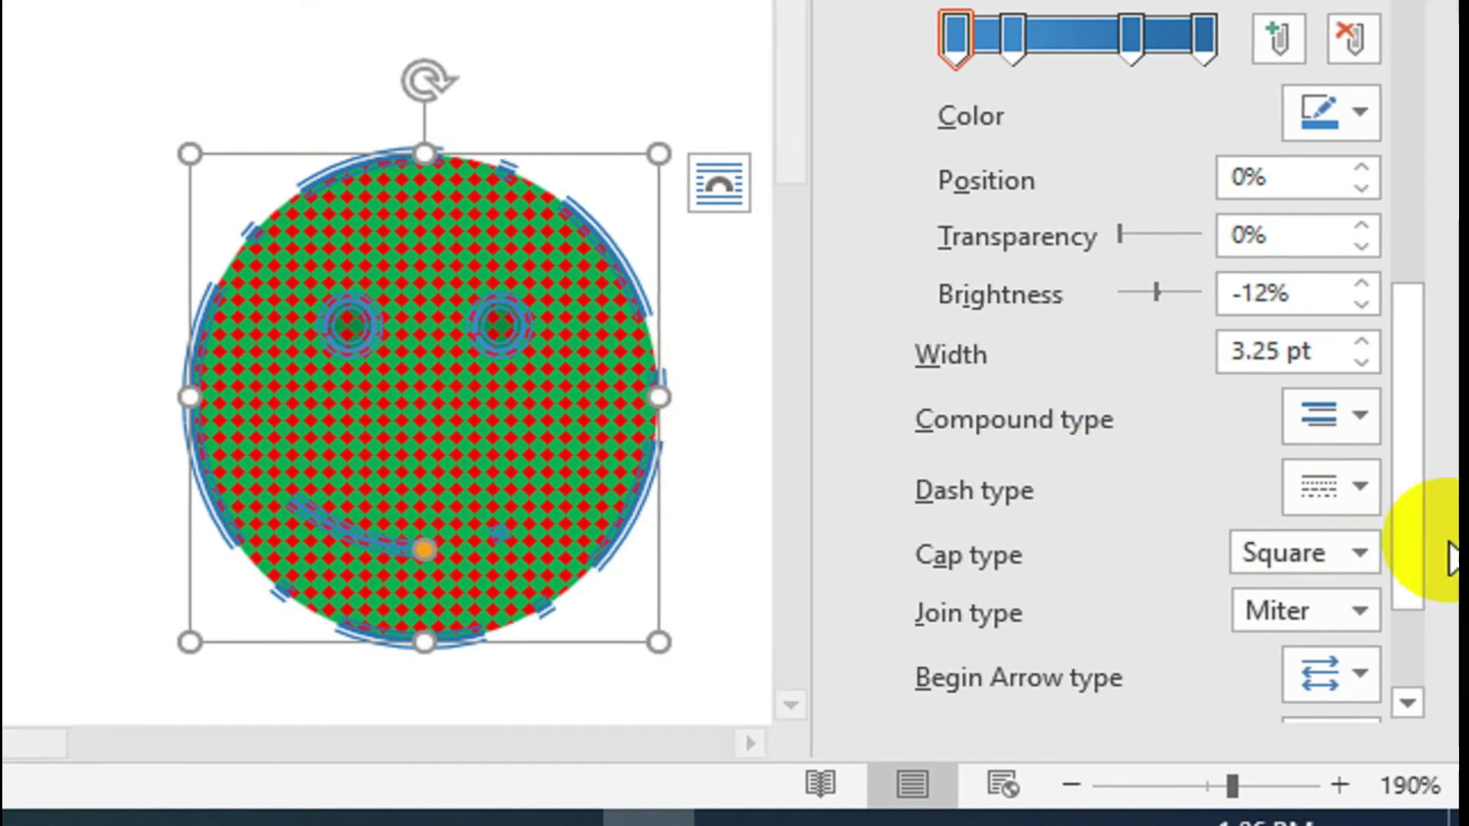
Step: Check the Begin/End arrowhead type and size galleries unchanged, then bring up the smiley's outline colours
scroll(1262, 619, "down", 3)
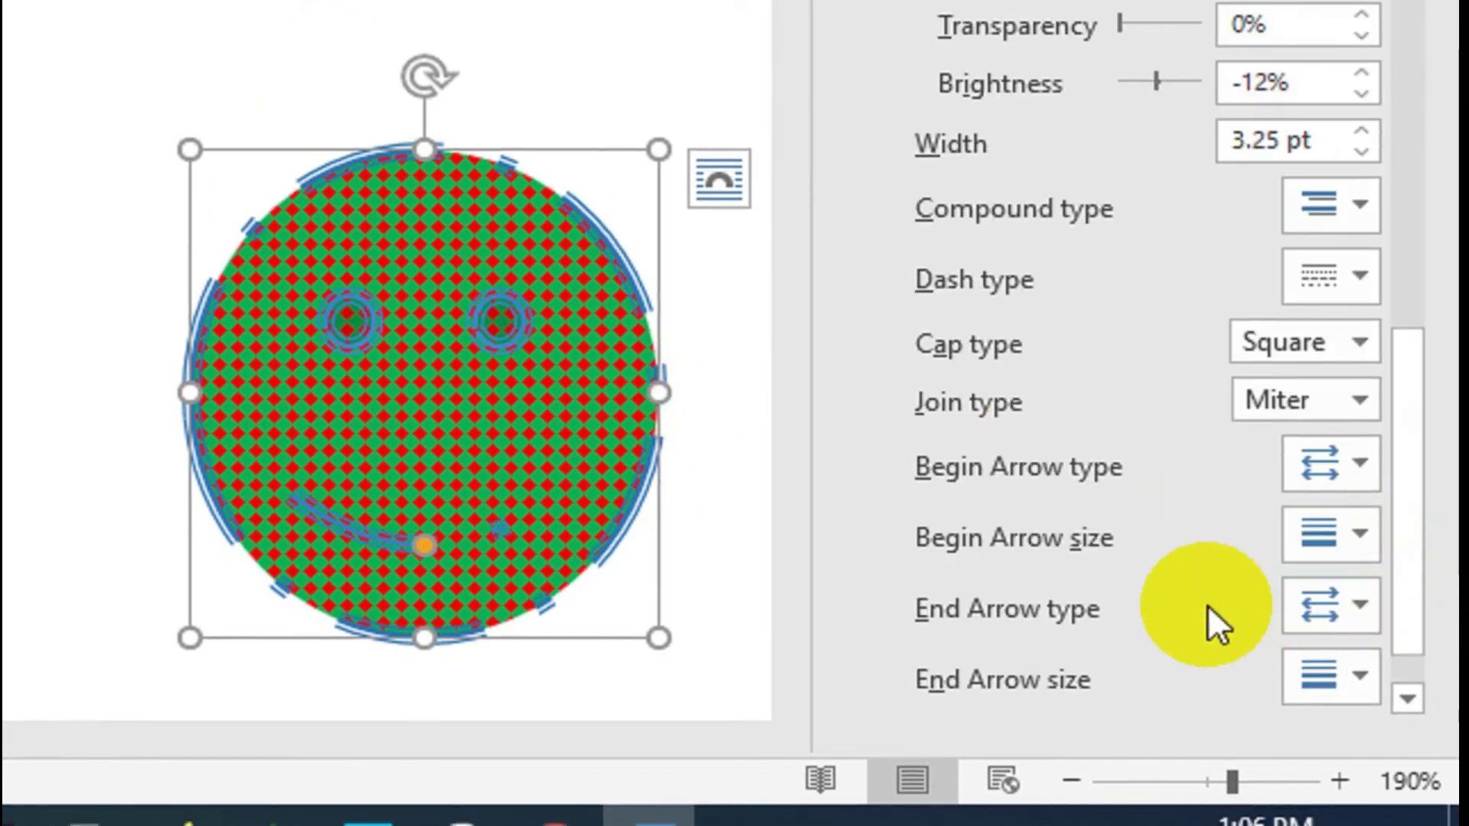
left_click(1348, 471)
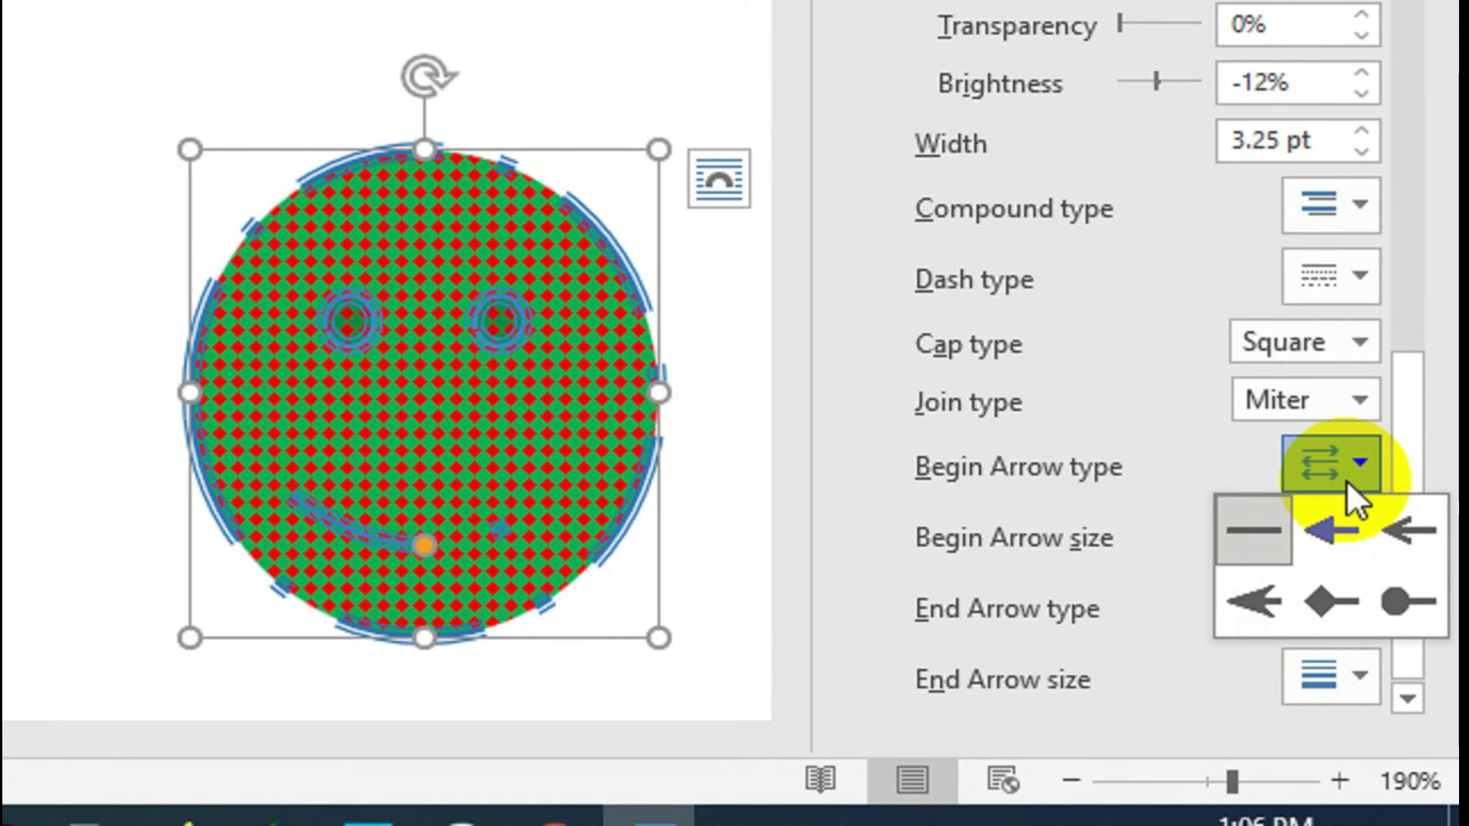
left_click(1346, 480)
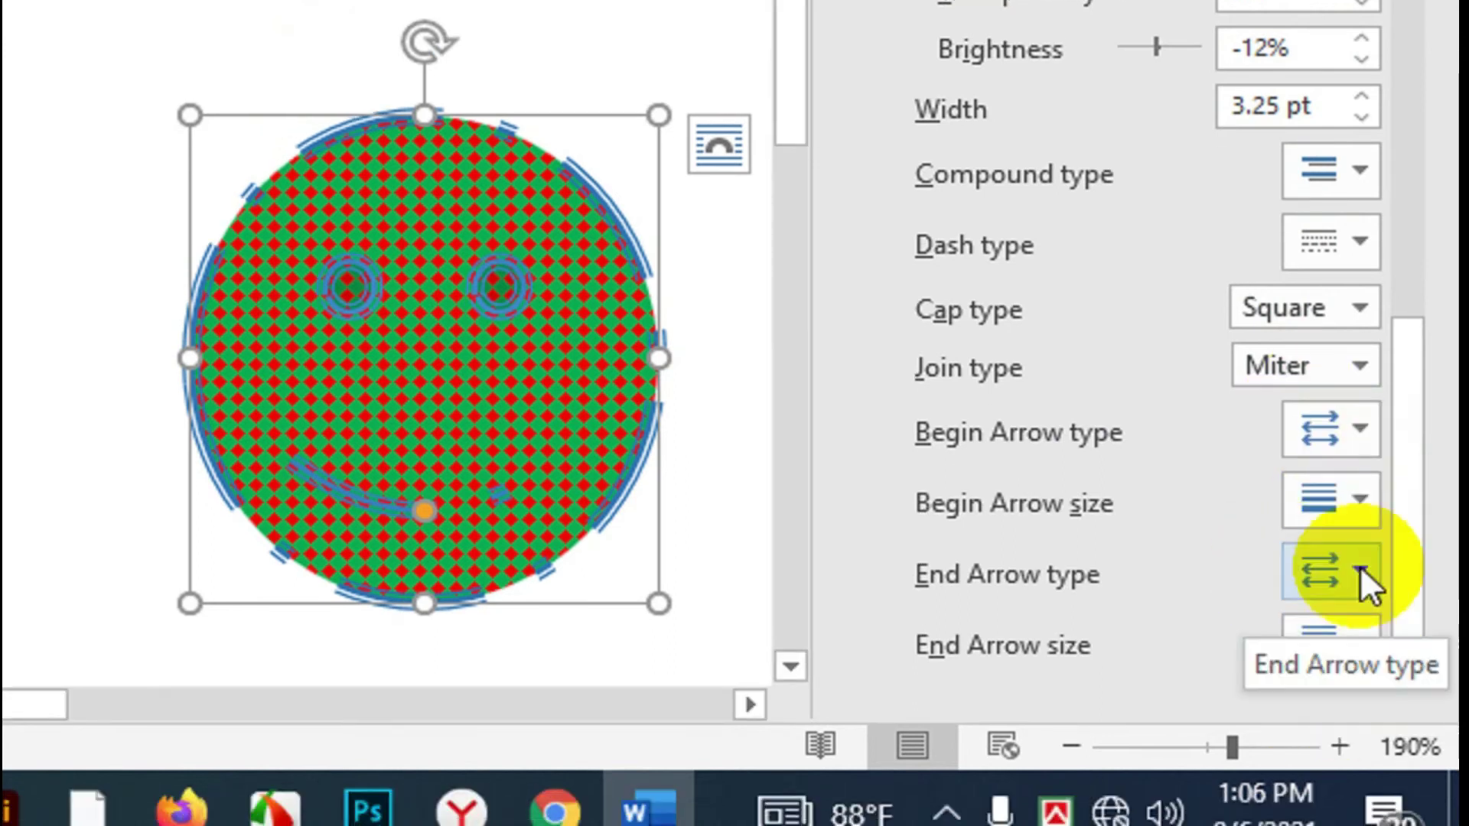
left_click(1351, 493)
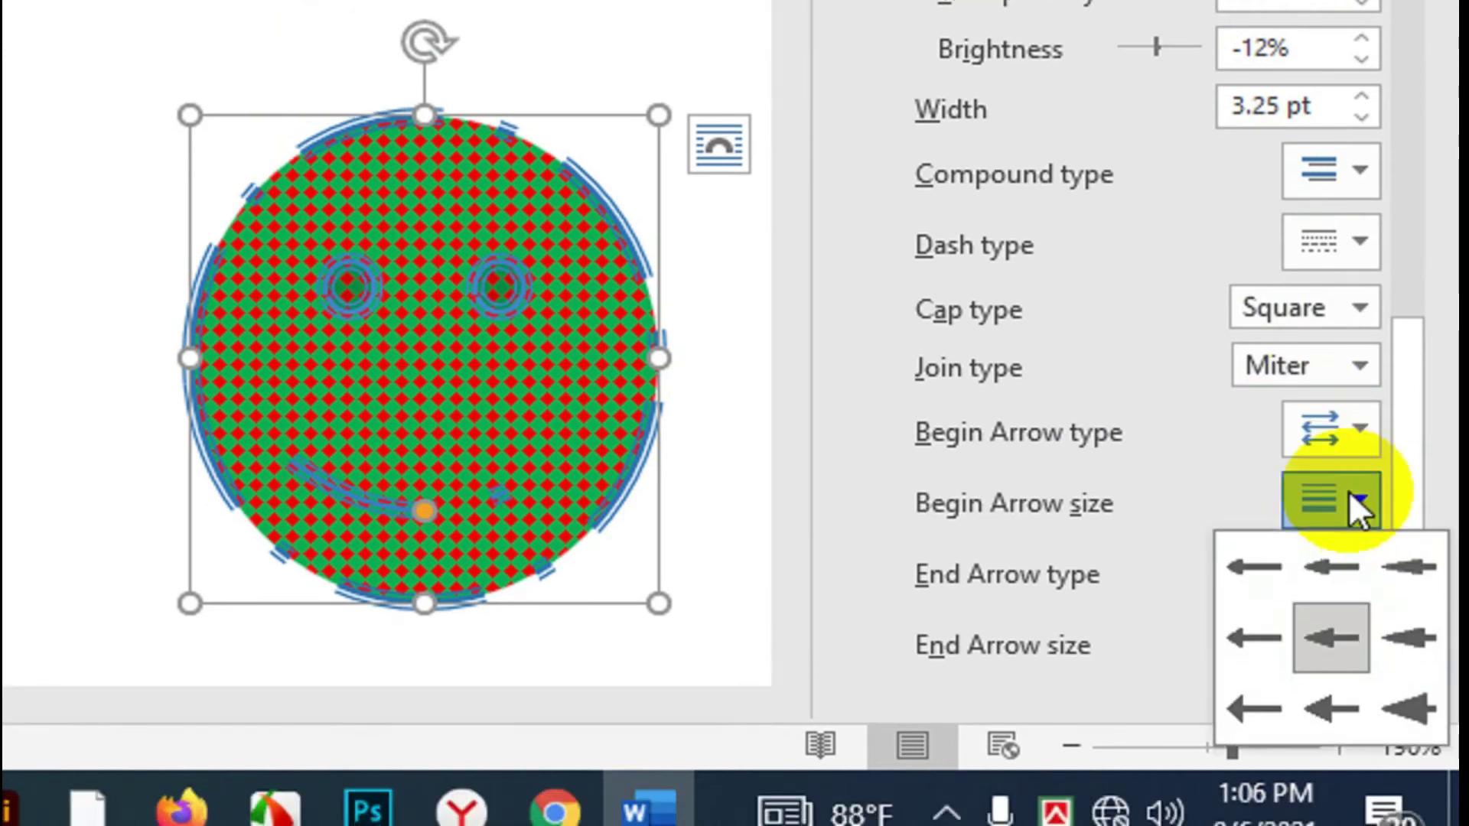
left_click(1350, 493)
left_click(1356, 612)
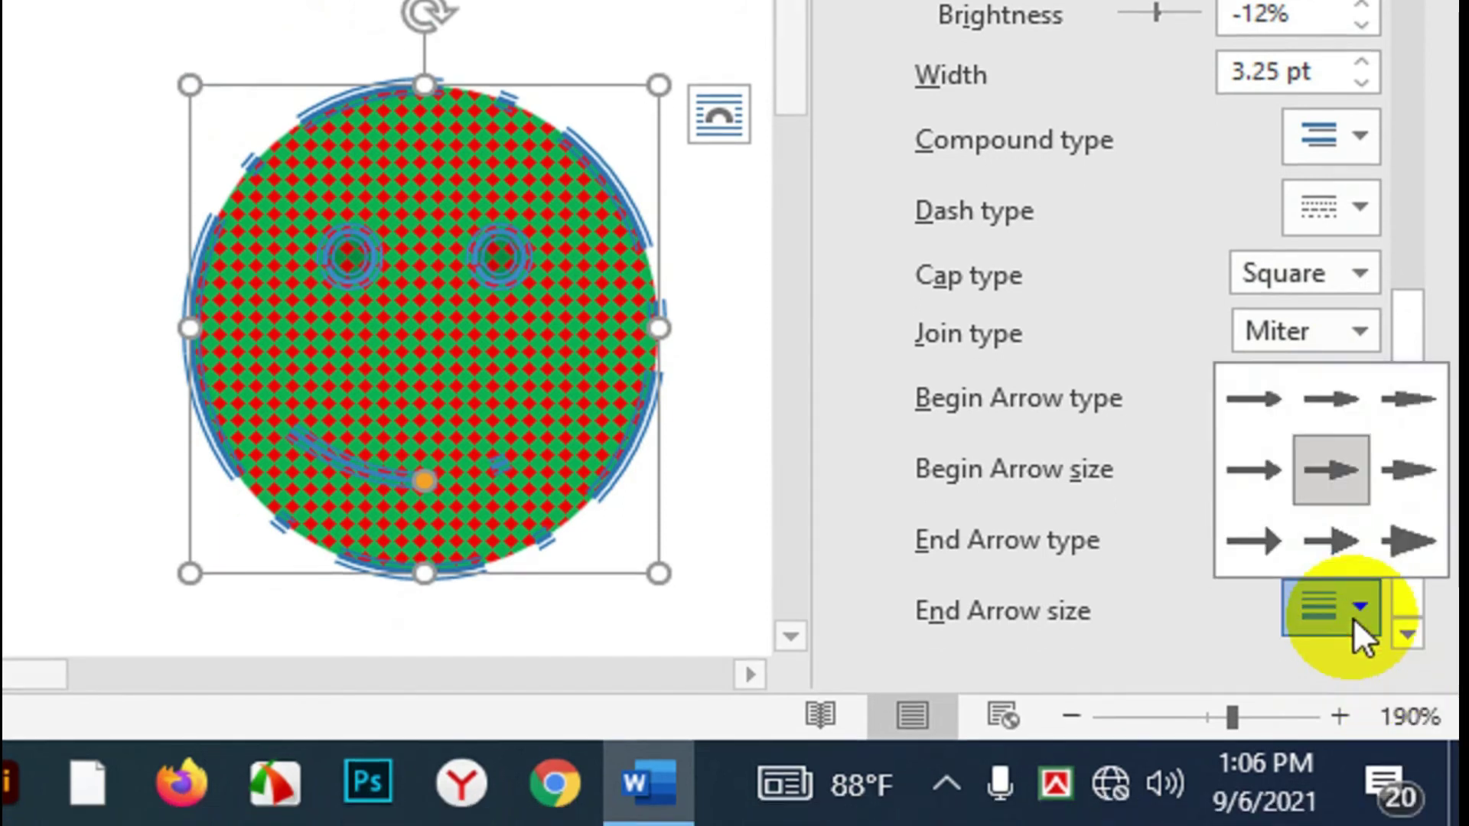
left_click(1216, 656)
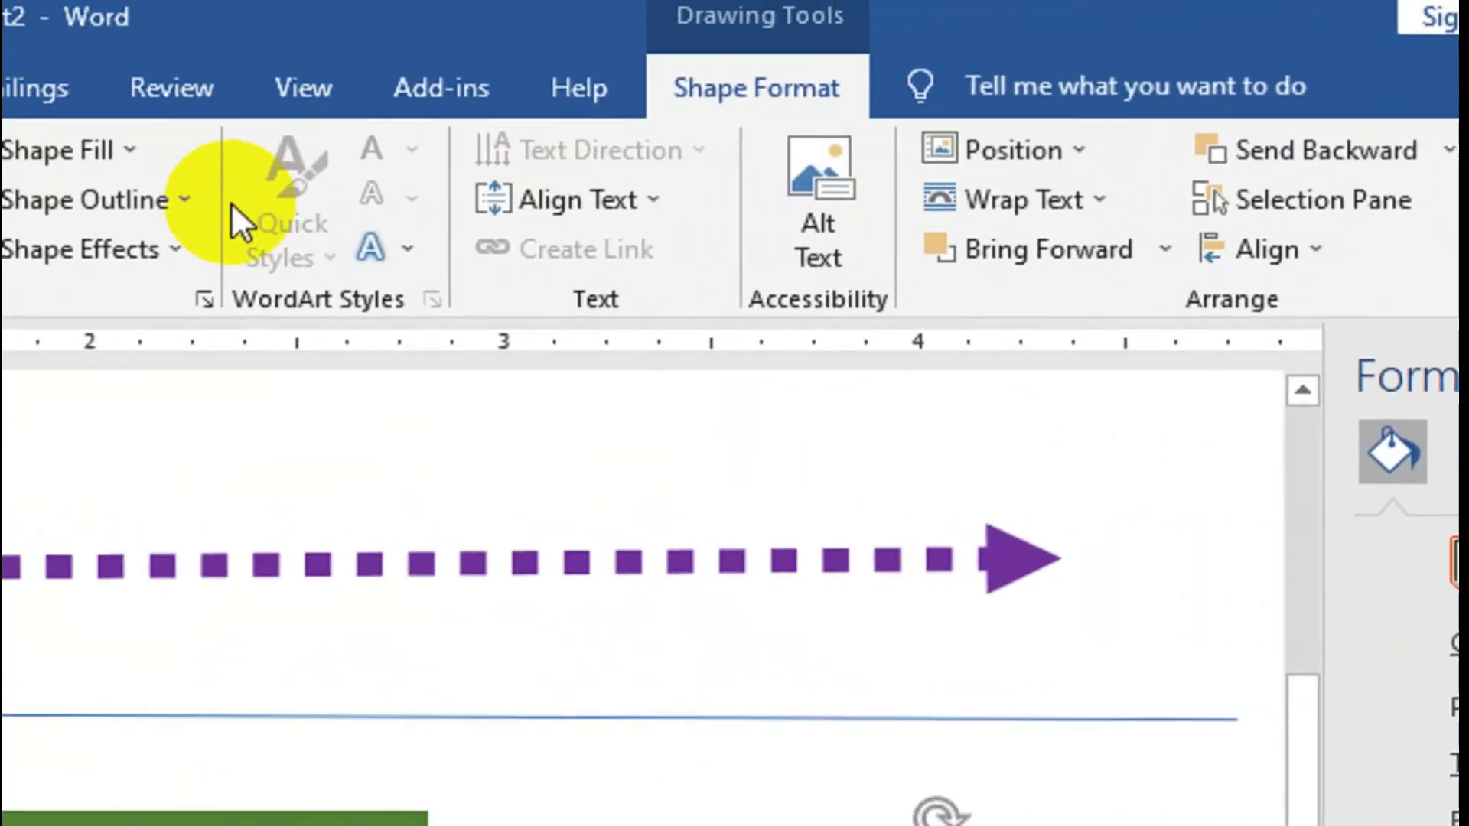
left_click(369, 214)
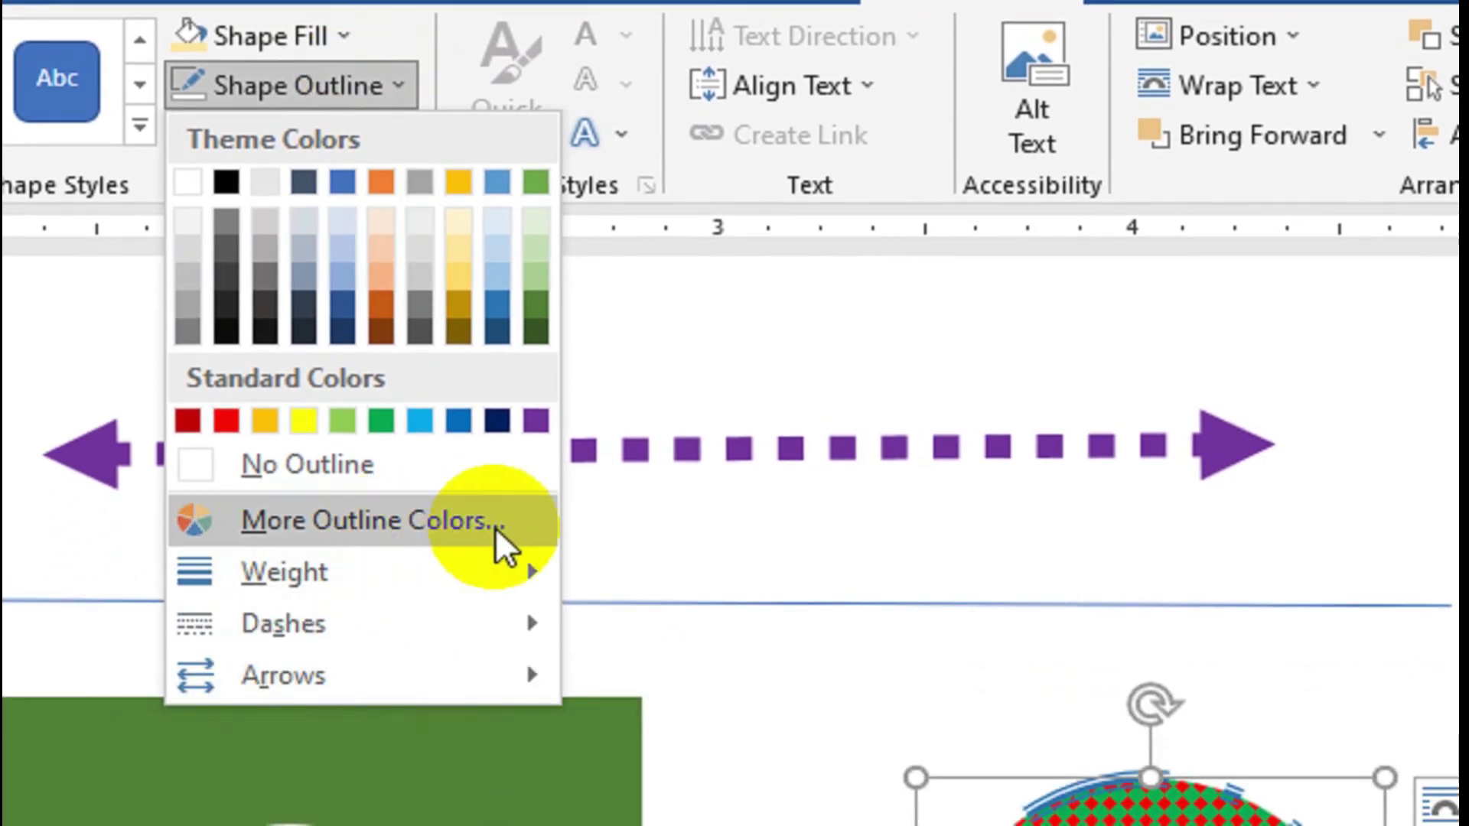
Step: Dismiss the Shape Outline and Shape Fill dropdowns without changing the smiley's formatting
left_click(344, 88)
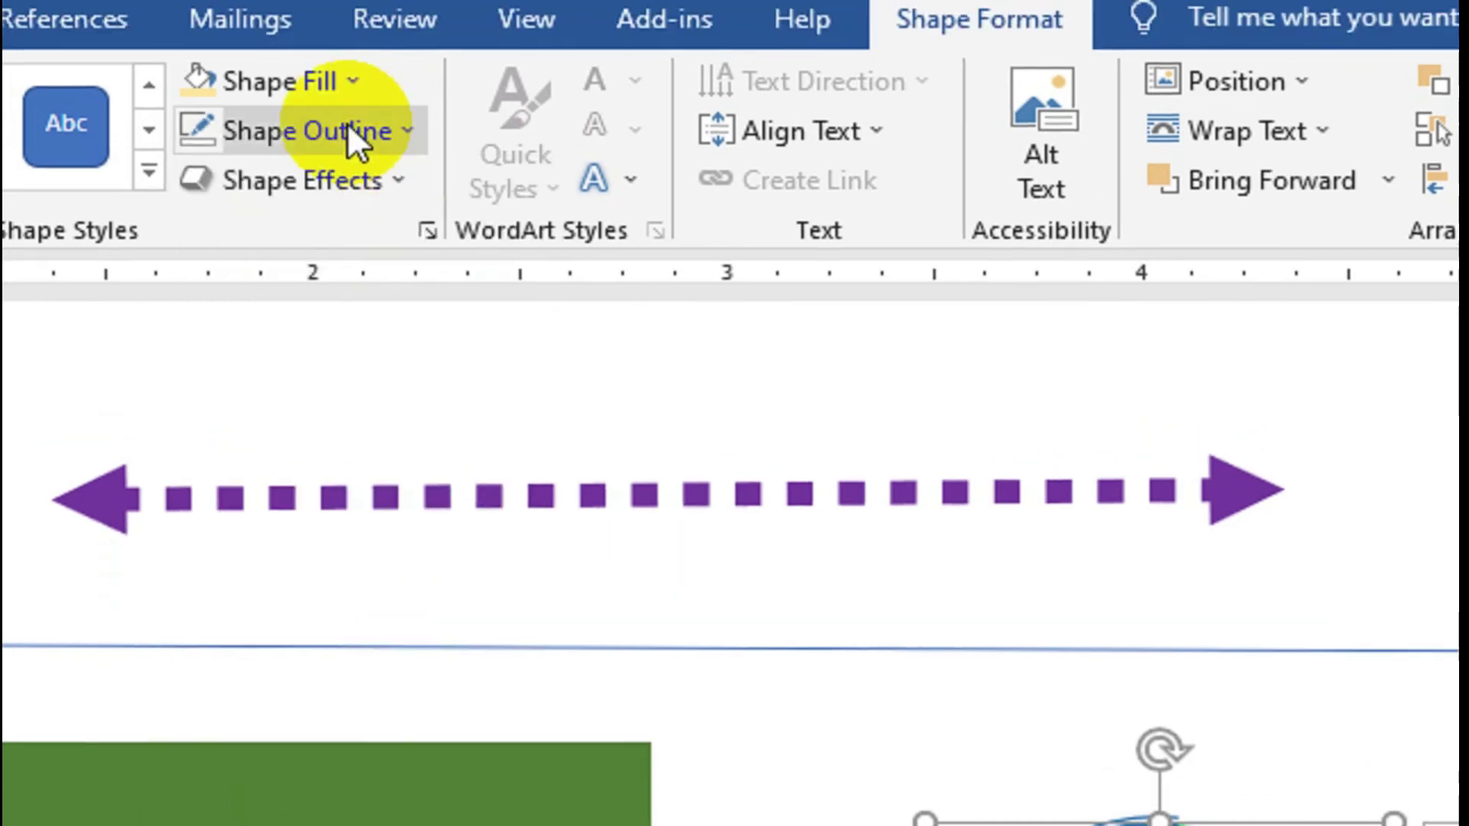
left_click(329, 81)
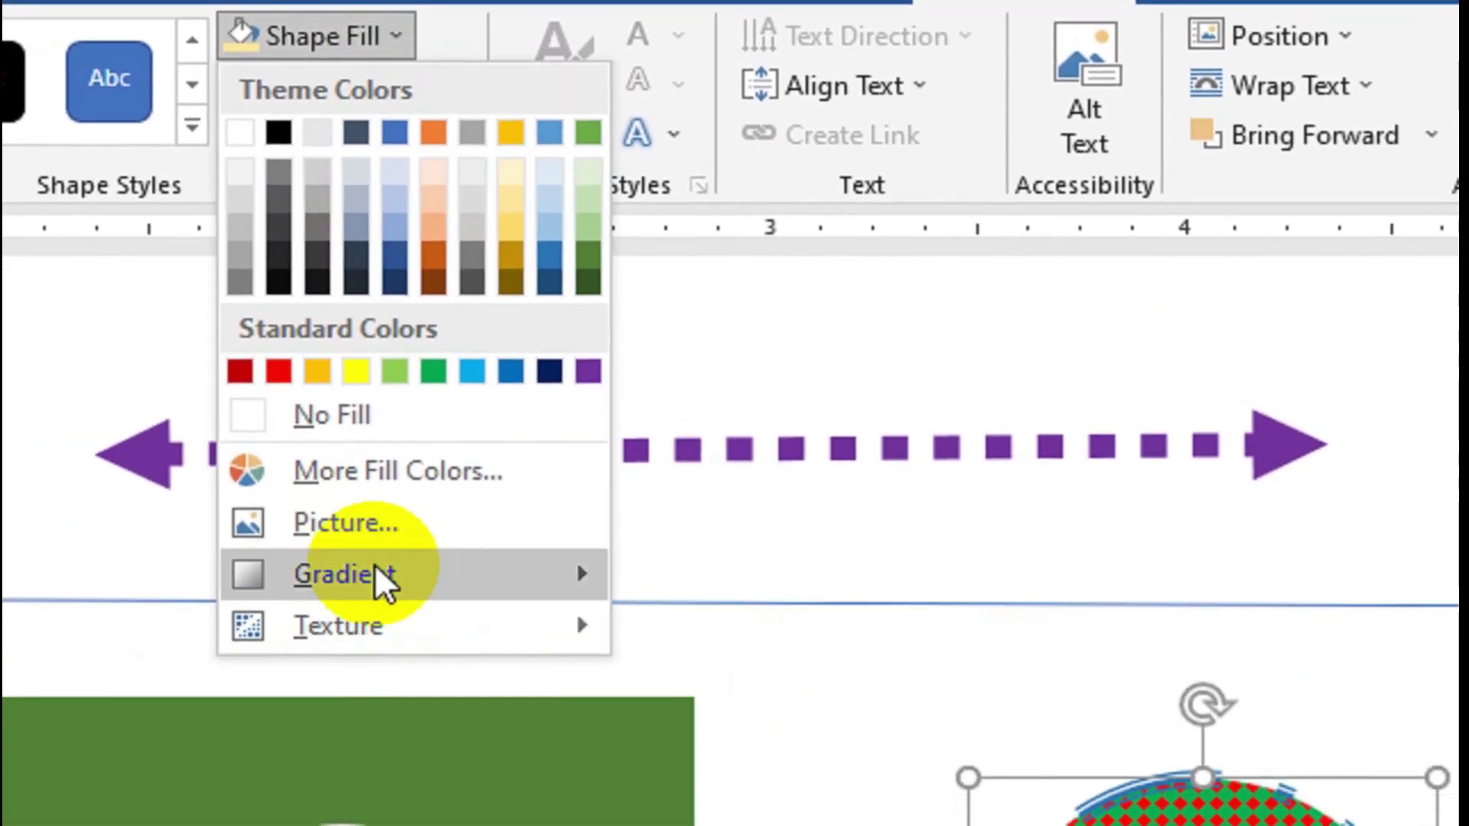
mouse_move(32, 553)
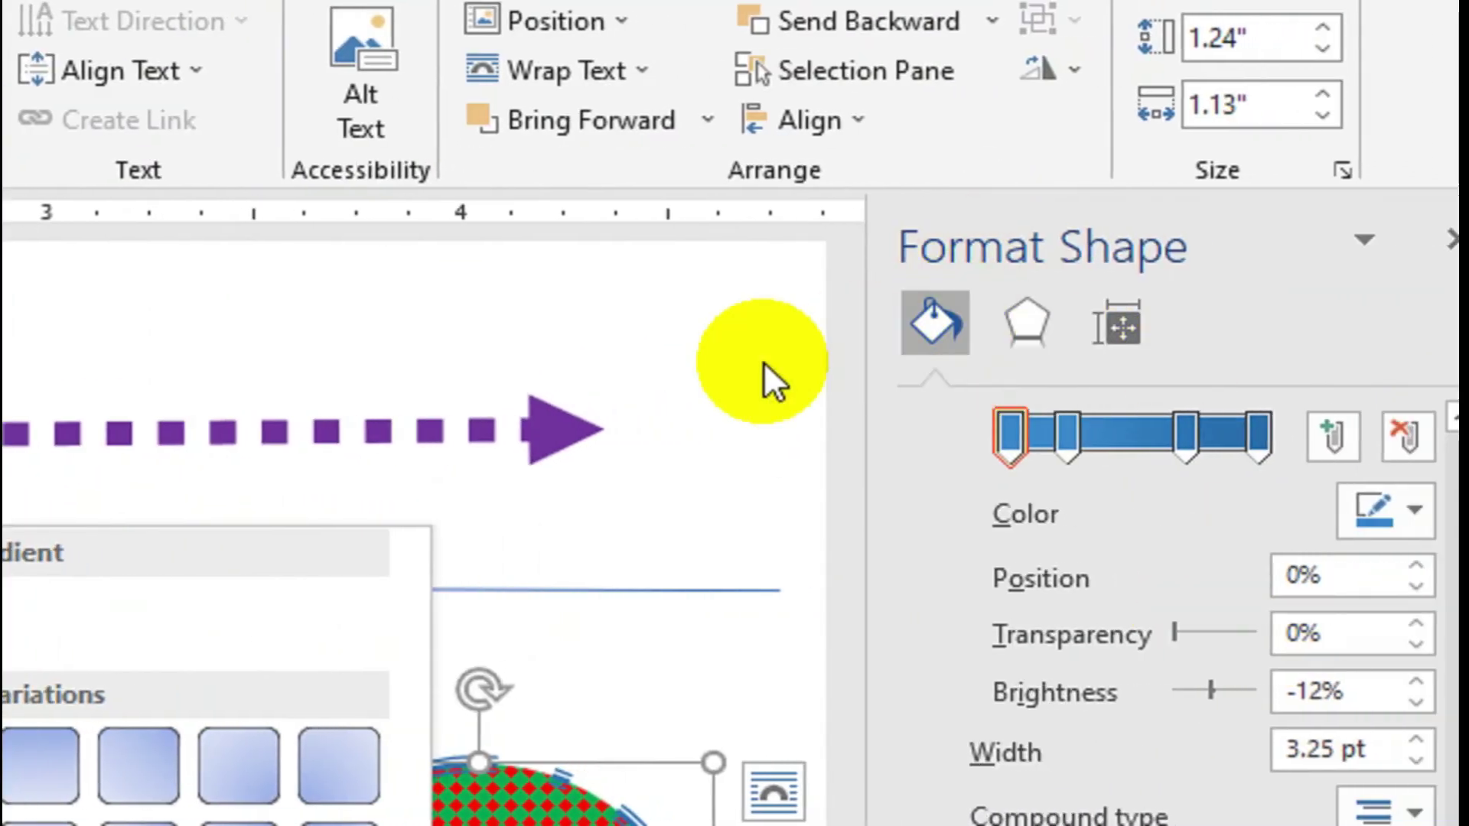
left_click(772, 380)
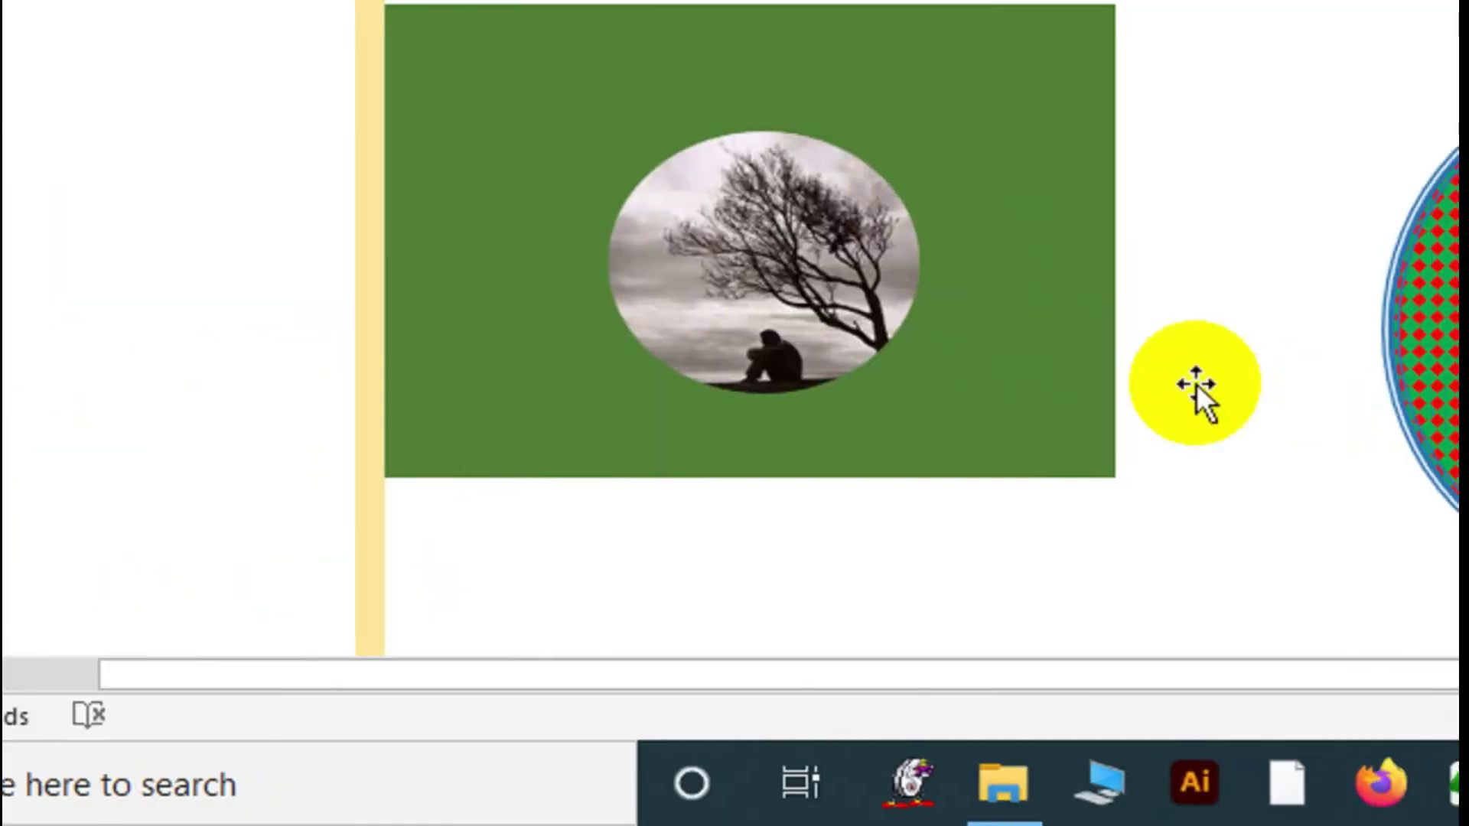
Step: Try moving the oval photo toward the flag's right edge, then undo to keep it centred
left_click(802, 298)
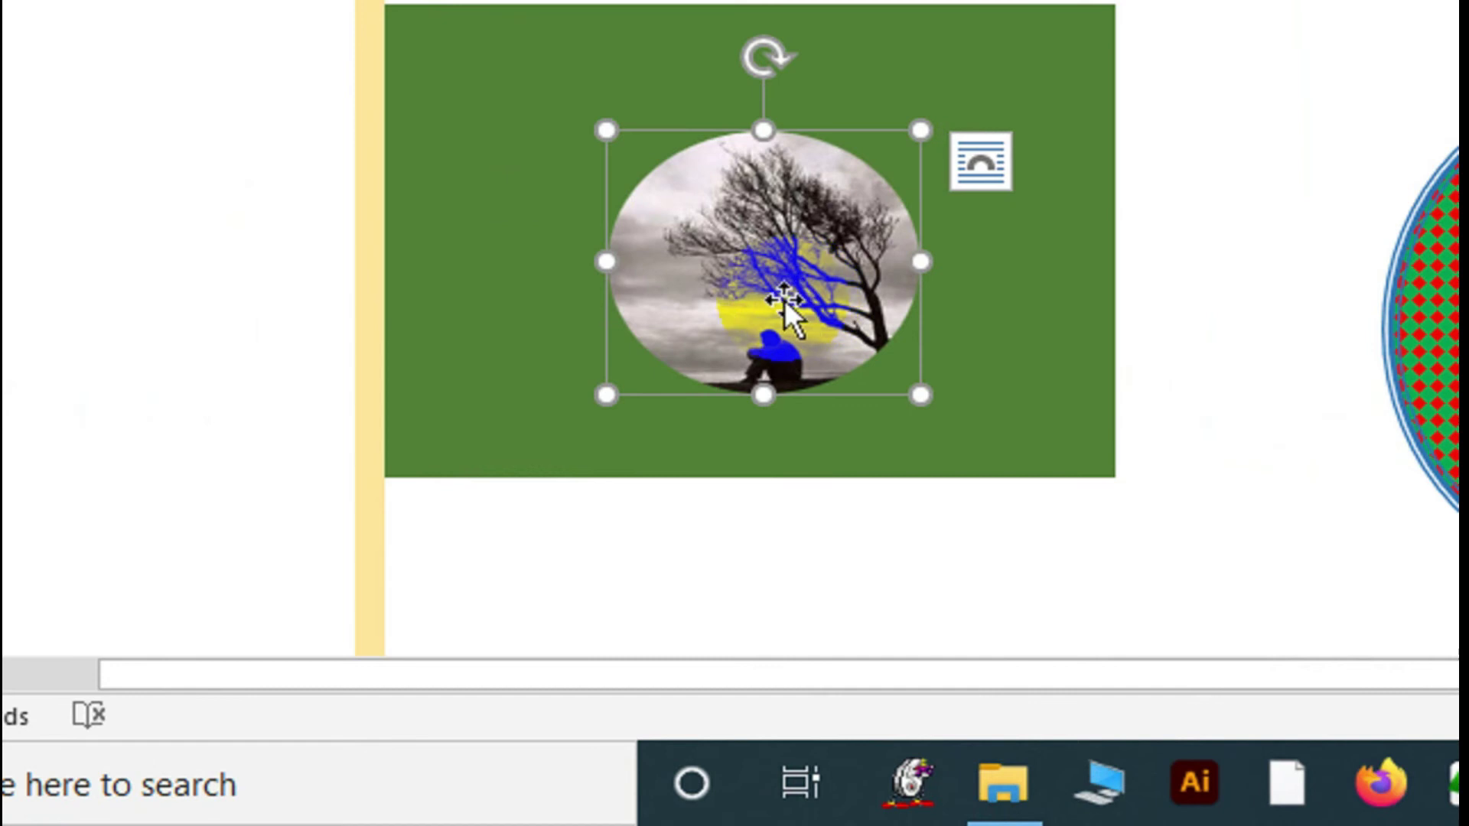
left_click_drag(802, 299, 1102, 251)
left_click(770, 294)
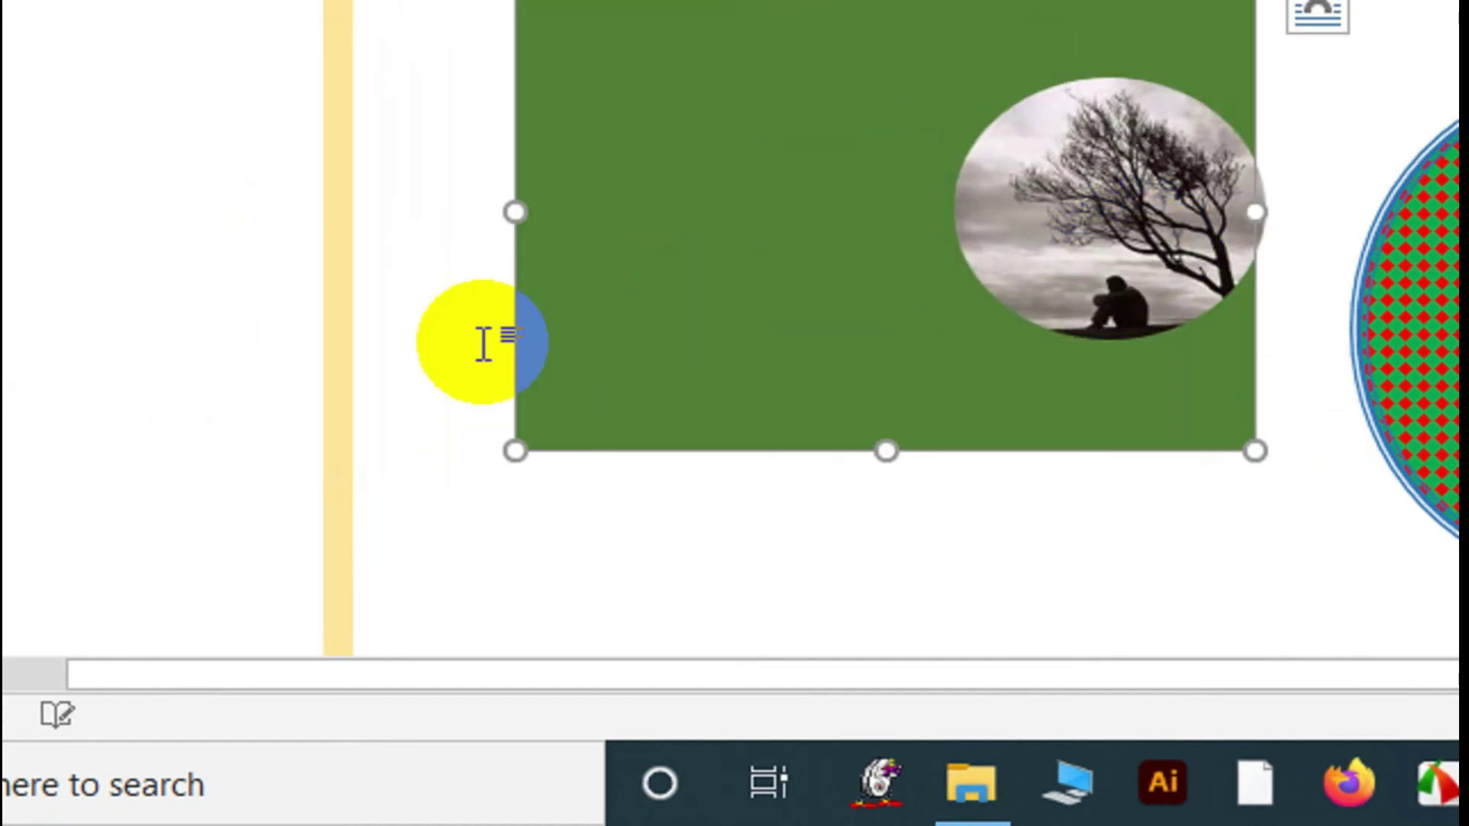
left_click(387, 377)
scroll(820, 549, "down", 5)
scroll(879, 400, "down", 5)
scroll(879, 400, "up", 2)
scroll(879, 400, "up", 3)
scroll(879, 398, "up", 3)
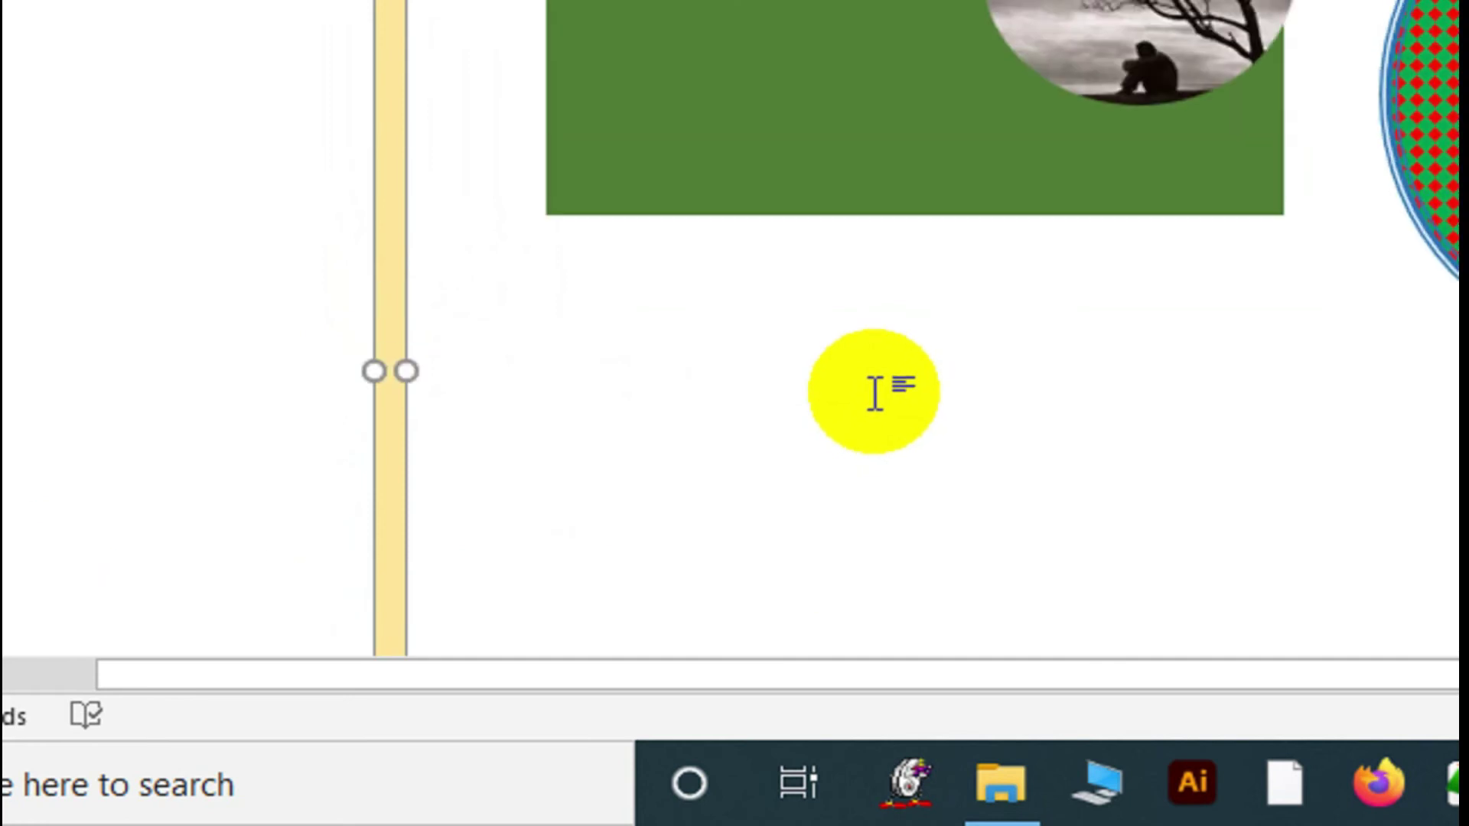
key("ctrl+z")
key("ctrl+z")
key("ctrl+z")
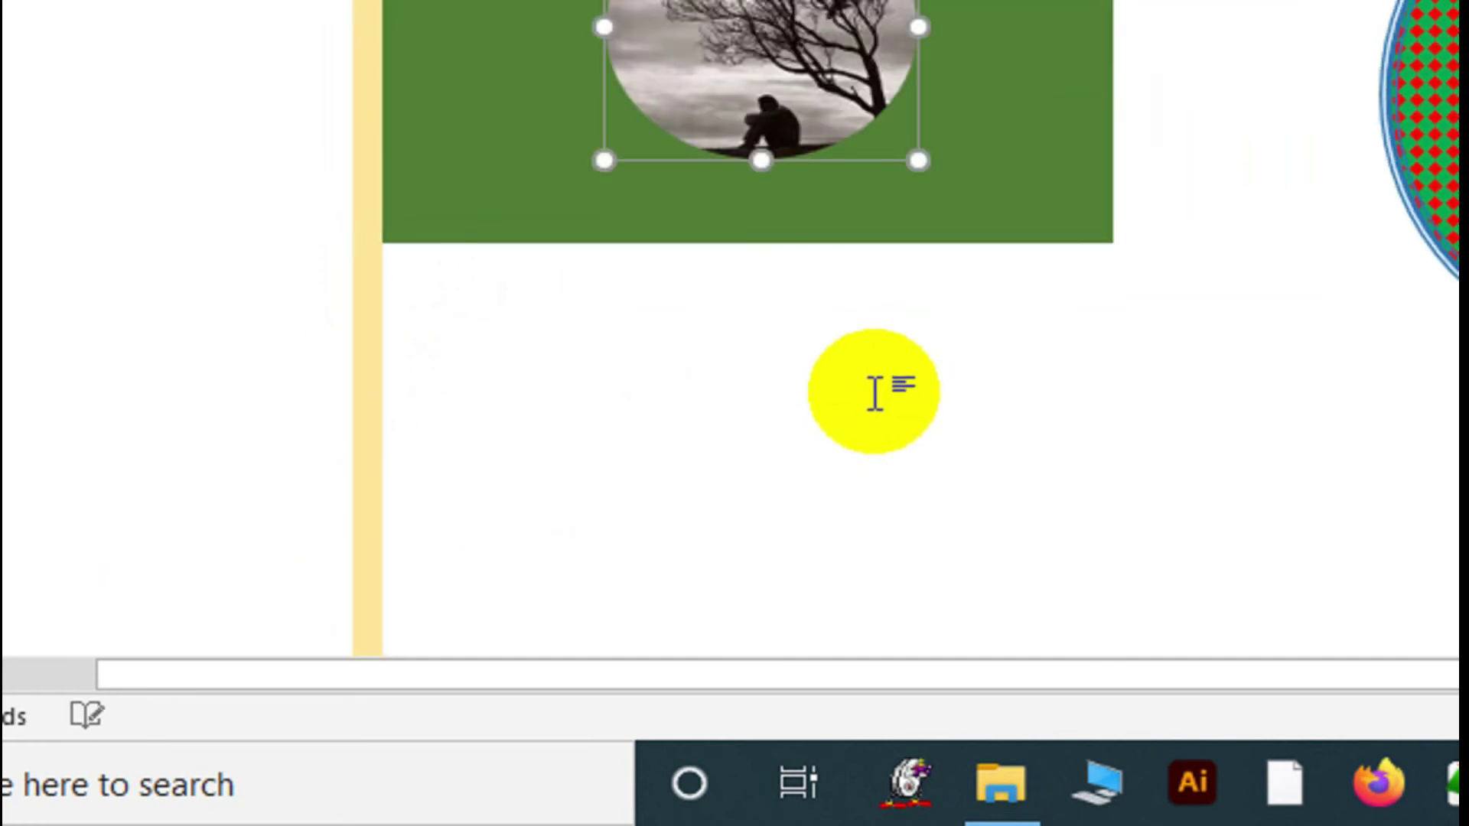
scroll(793, 334, "up", 10)
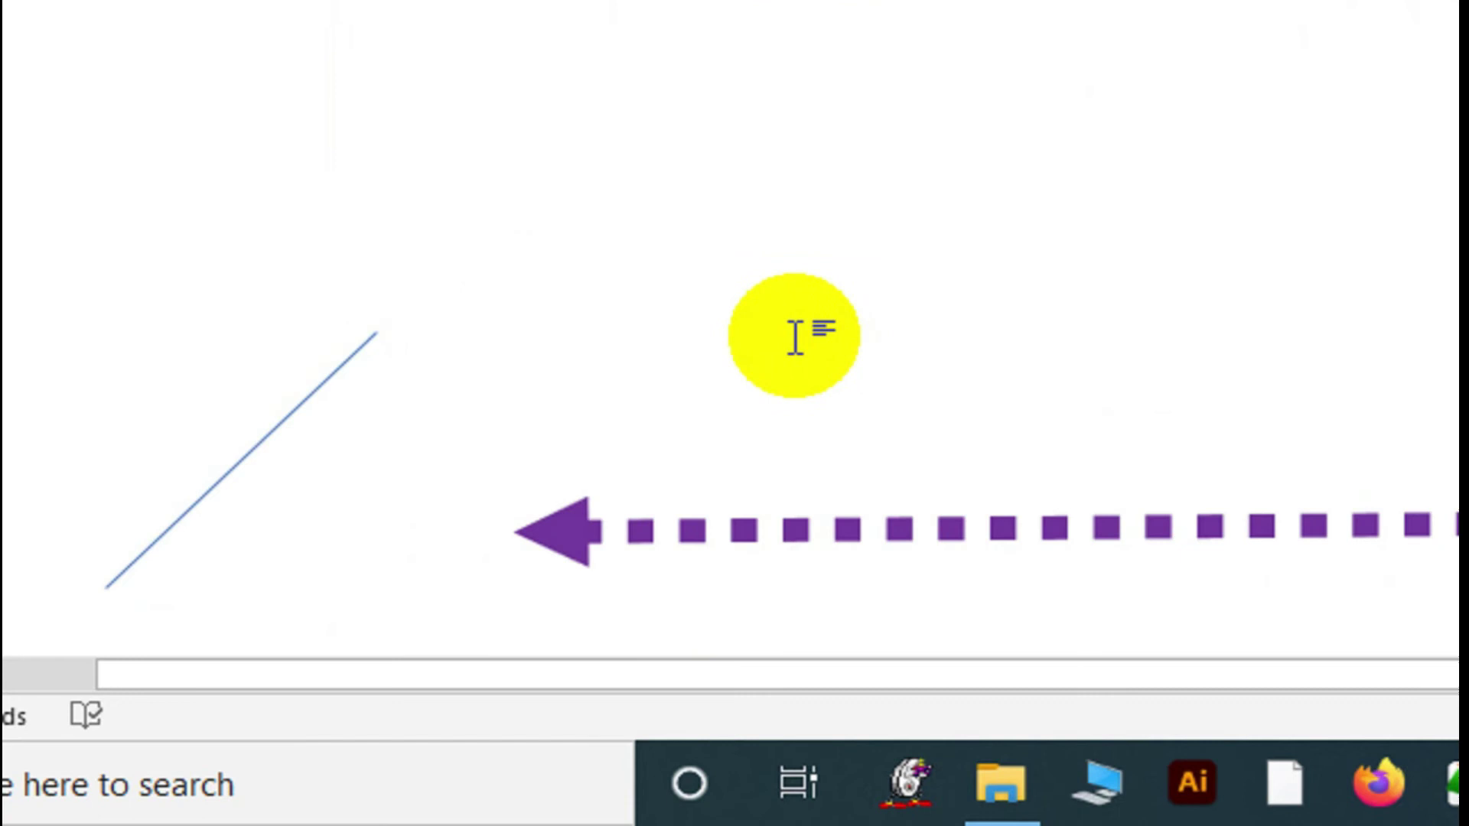
scroll(794, 334, "down", 6)
scroll(791, 334, "down", 3)
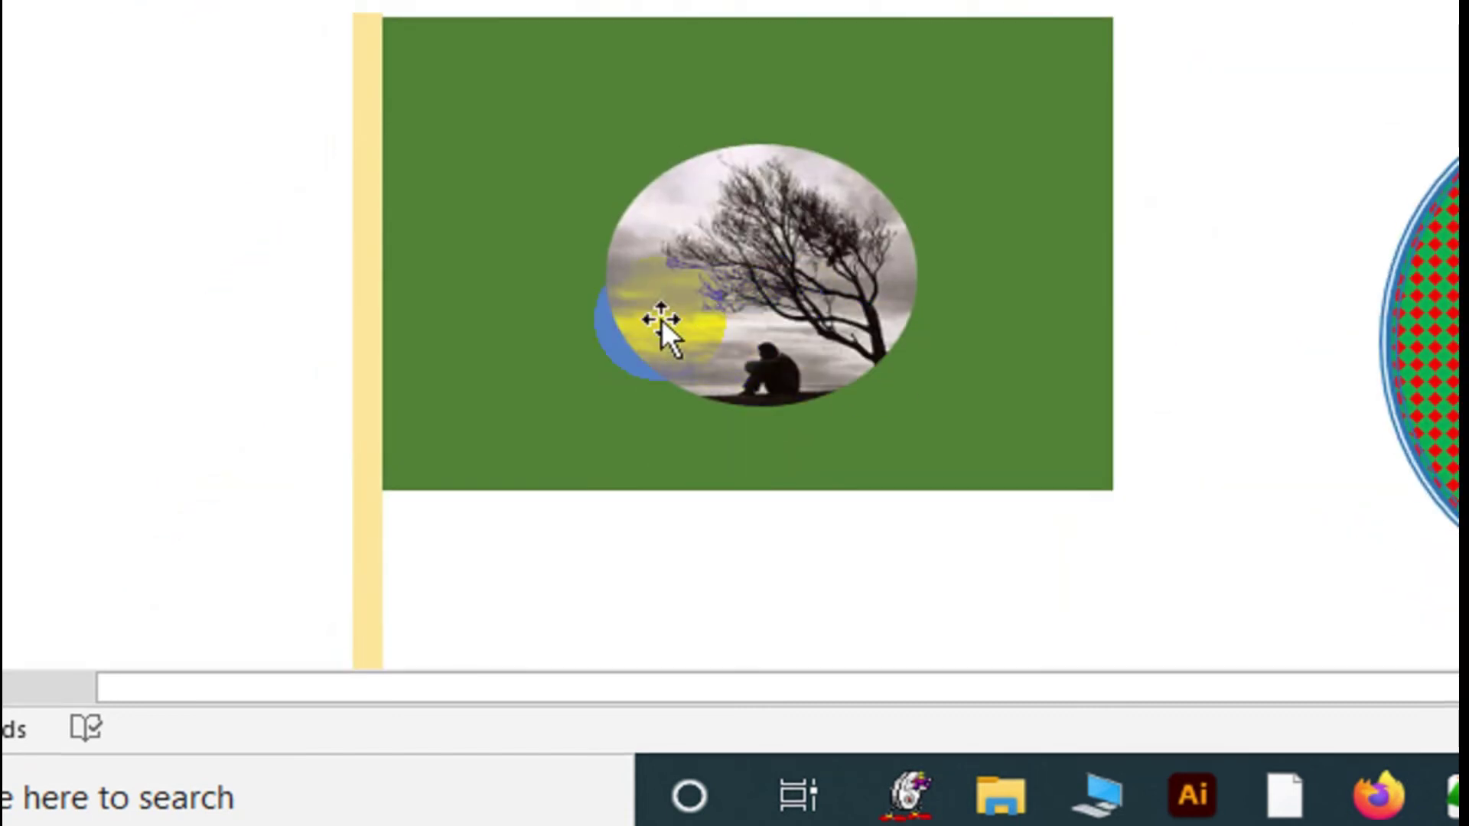
Step: Select the oval photo, green flag rectangle and yellow pole together
left_click(786, 300)
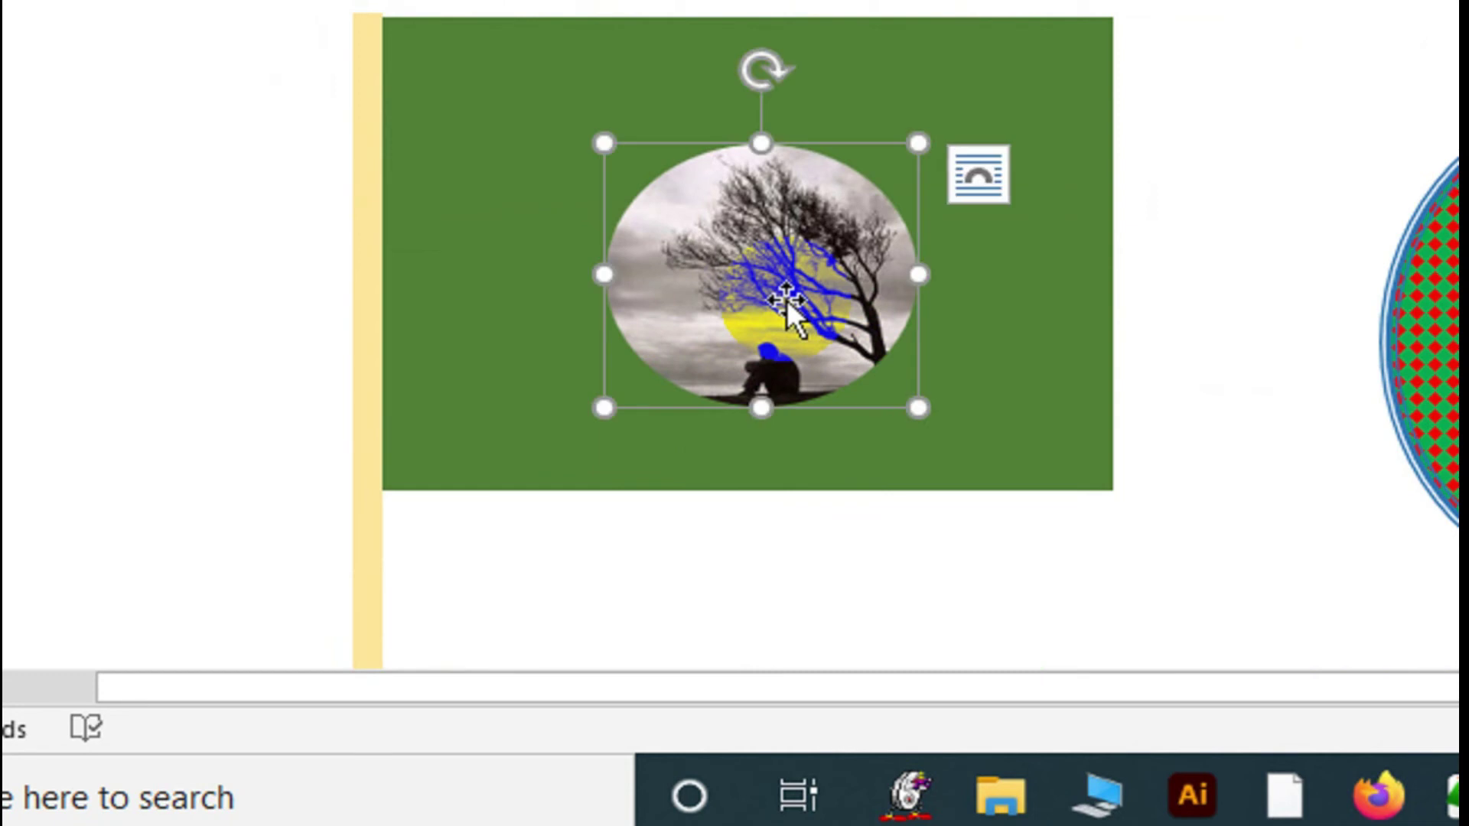
left_click(543, 302, "shift")
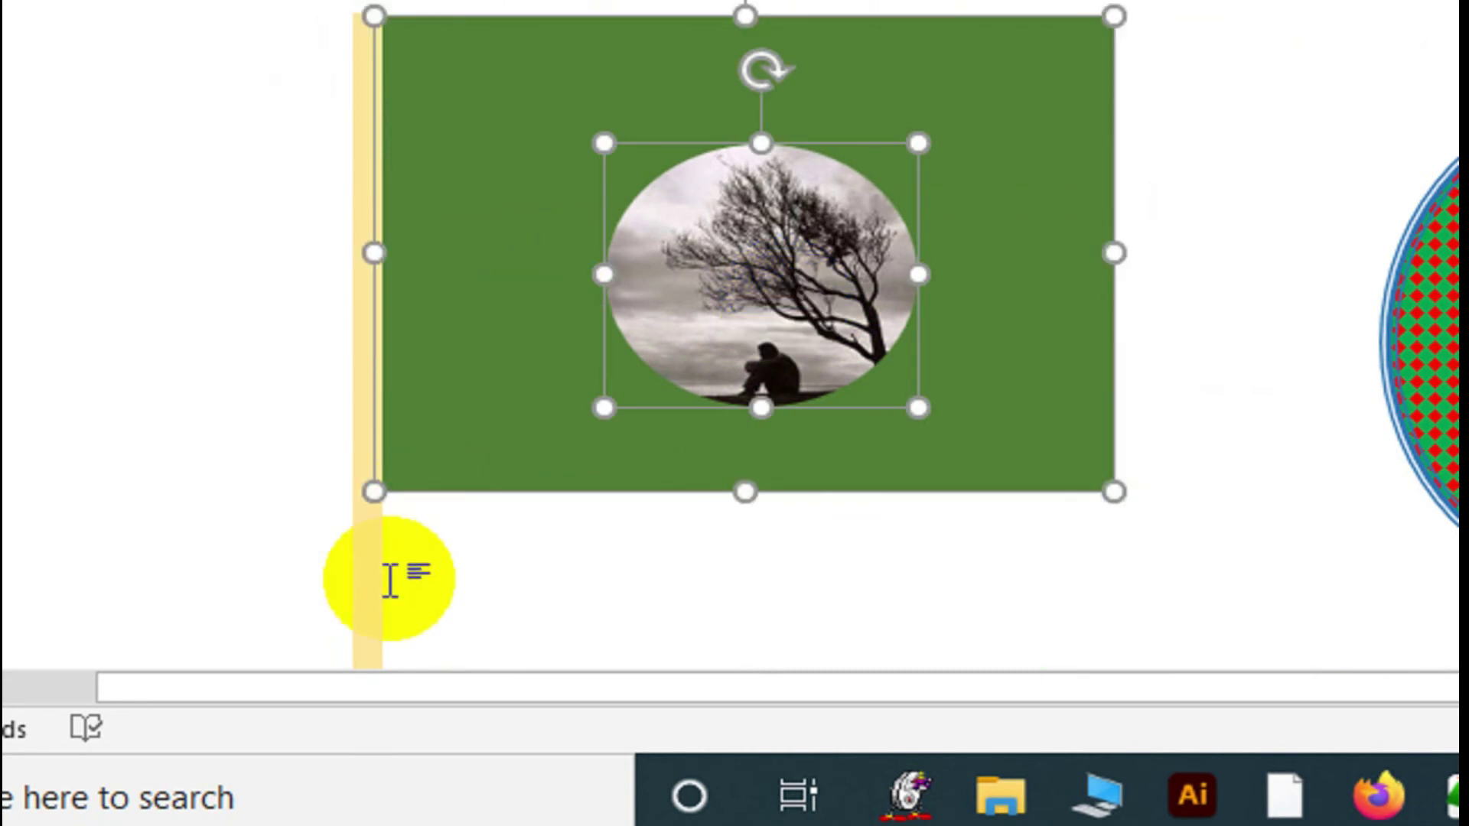
scroll(485, 534, "down", 5)
left_click(452, 447)
scroll(455, 440, "up", 5)
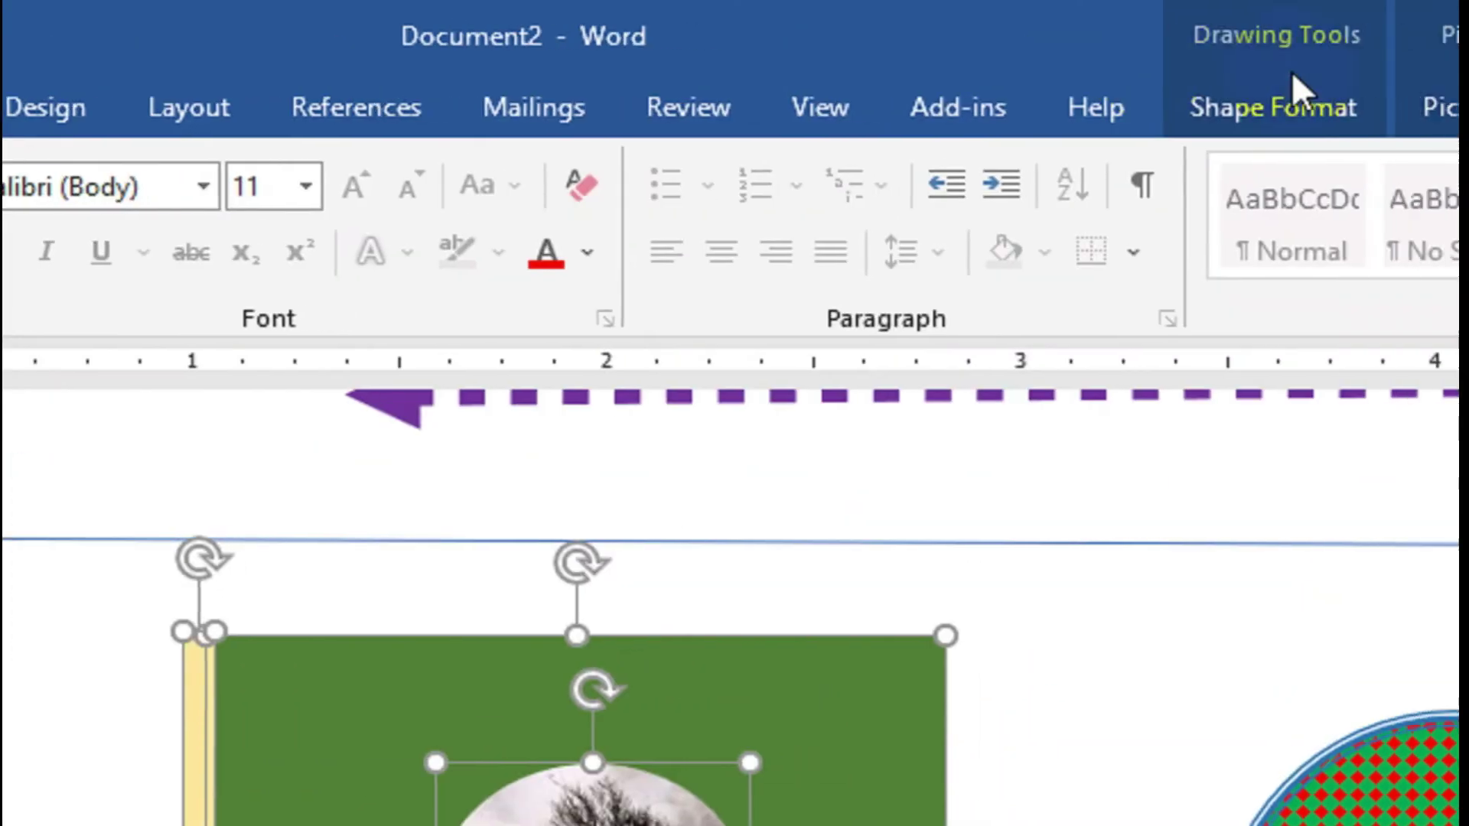
Step: Use Shape Format's Group command to make the flag, pole and oval photo one object
left_click(1149, 107)
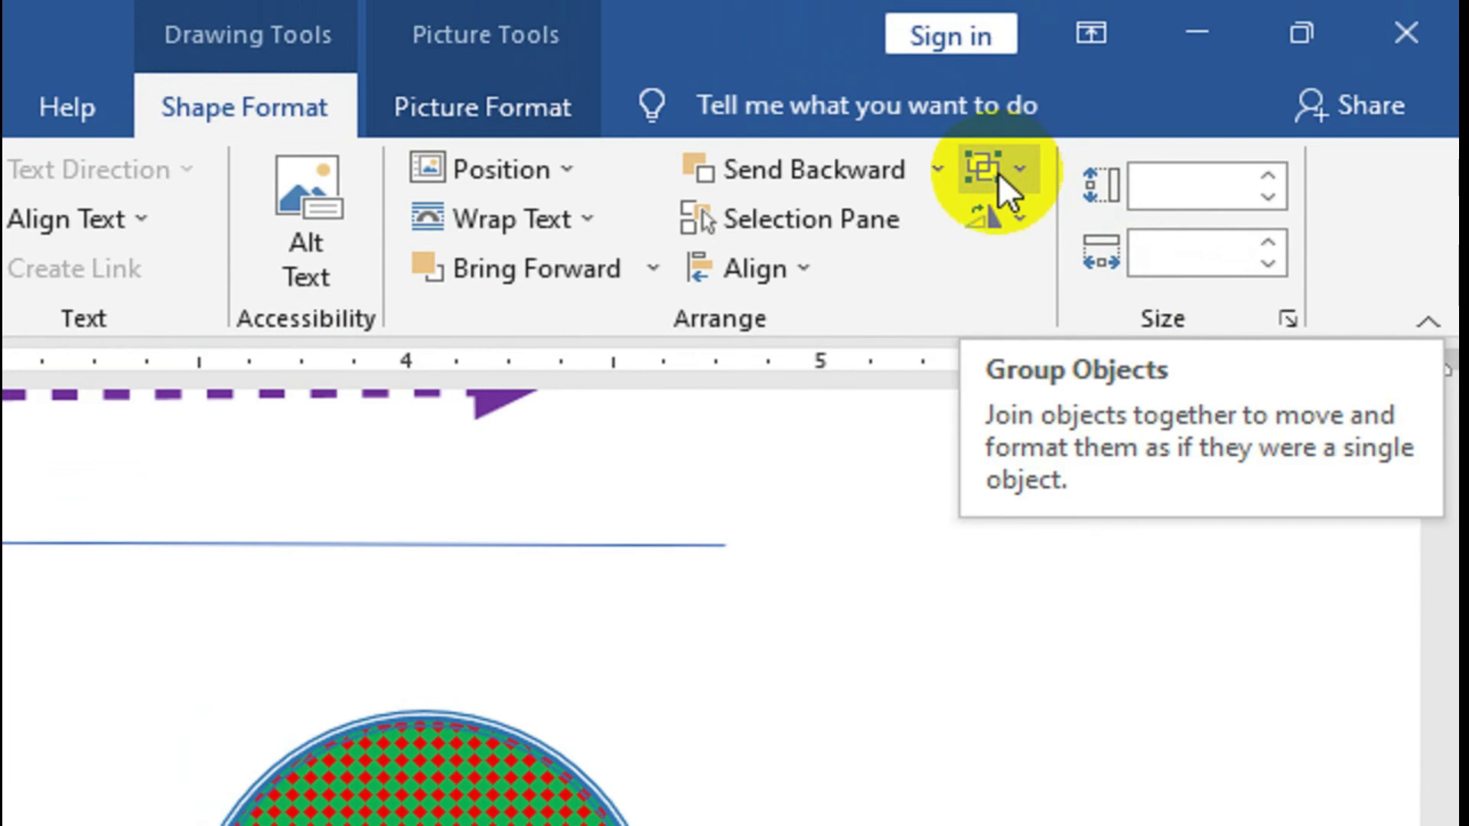
left_click(998, 173)
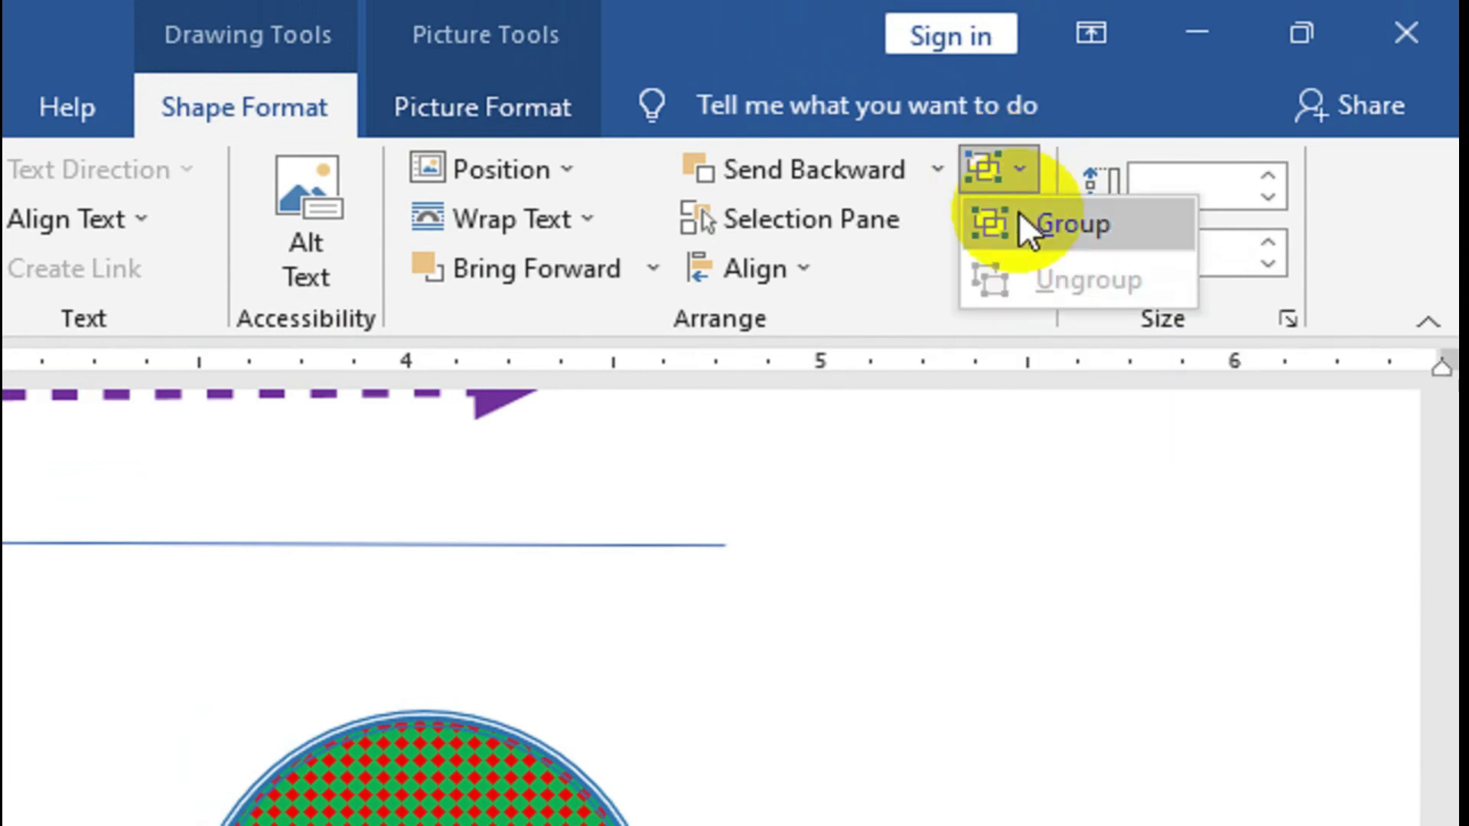
left_click(1045, 226)
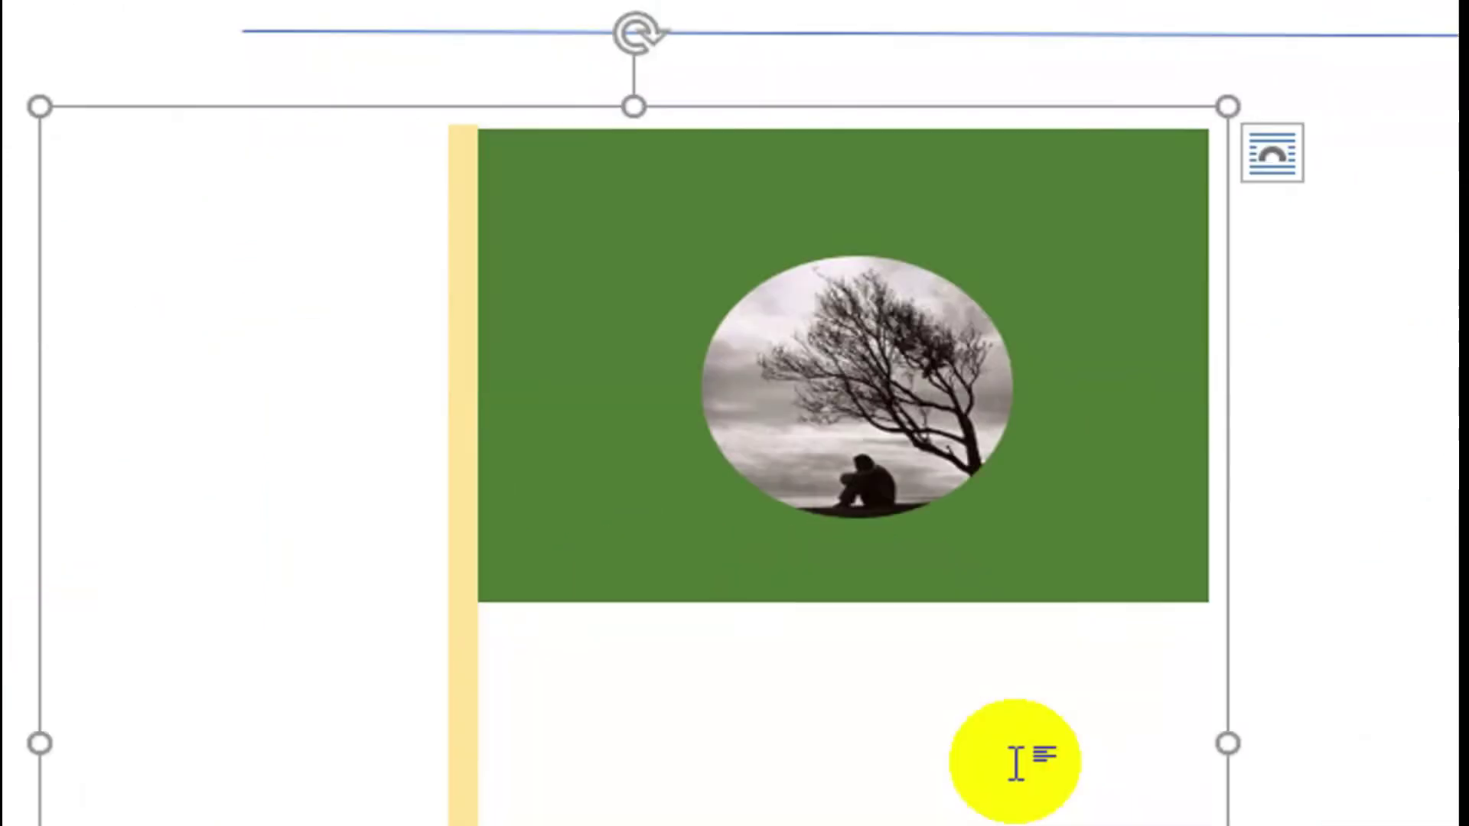
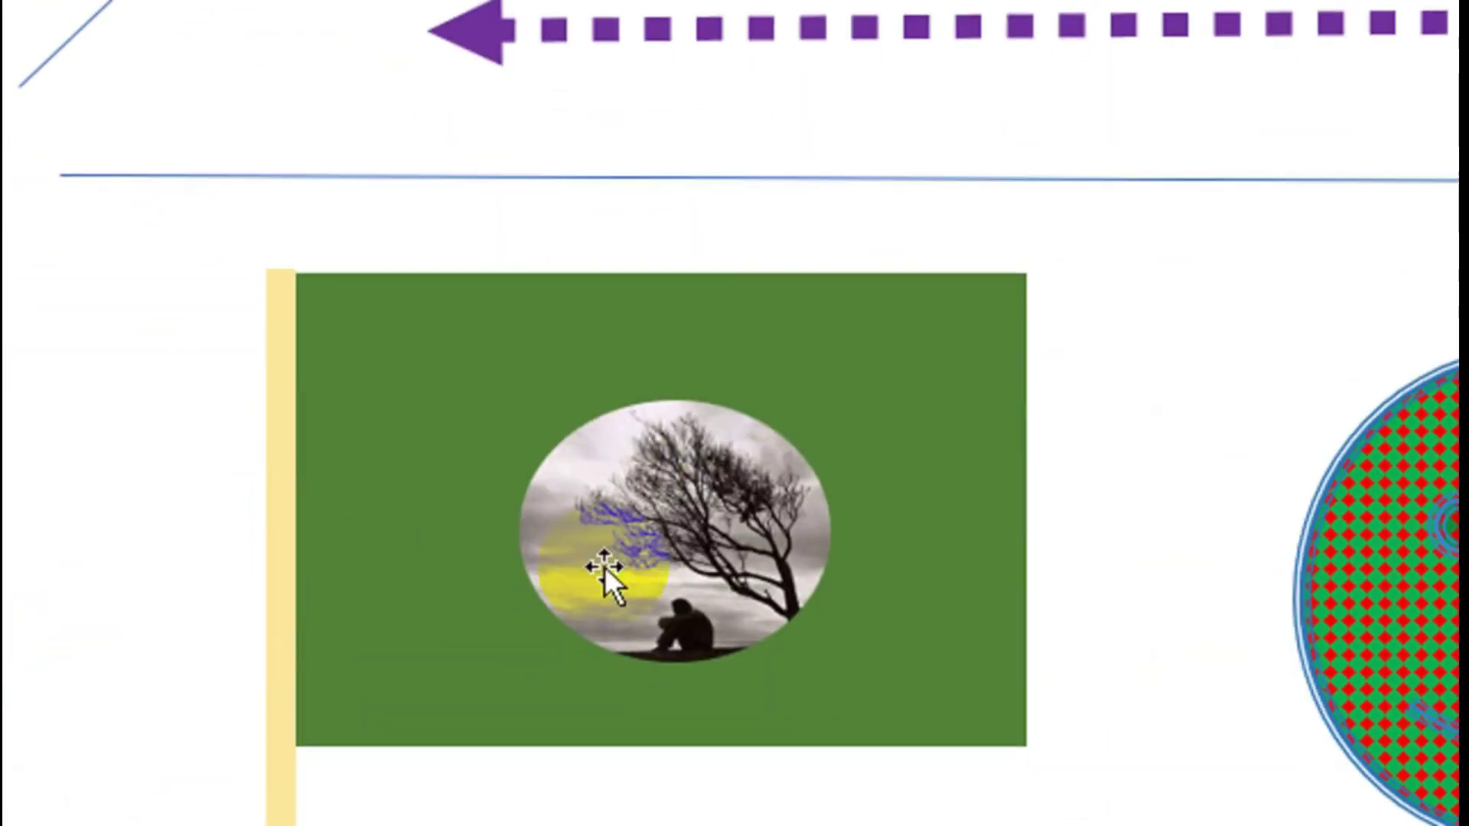
Step: Drag the green flag graphic with the oval tree photo up beside the dotted purple arrow
left_click(604, 566)
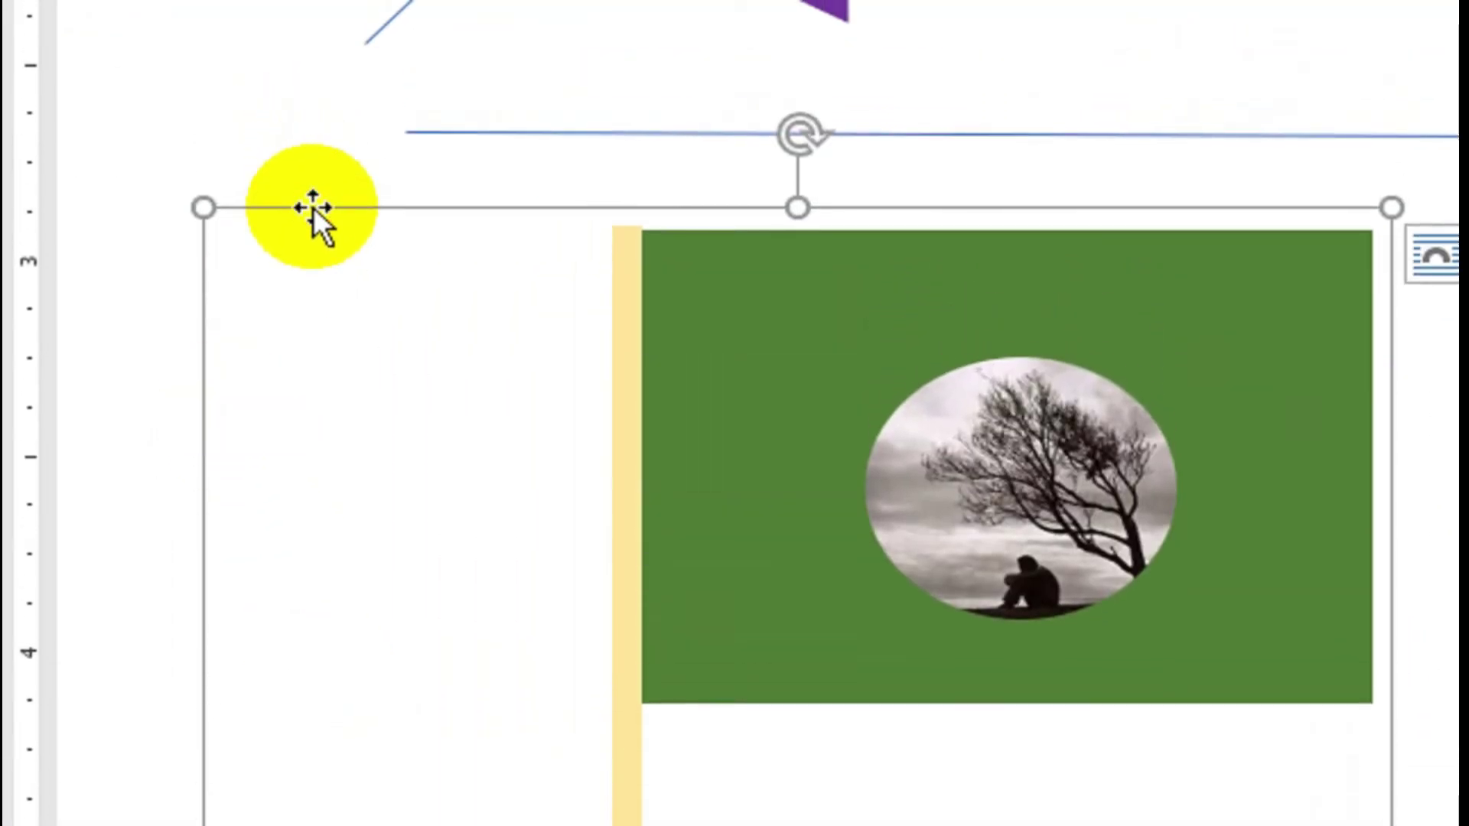
mouse_move(314, 206)
left_mouse_down()
mouse_move(185, 170)
mouse_move(335, 302)
mouse_move(381, 217)
mouse_move(262, 216)
left_mouse_up()
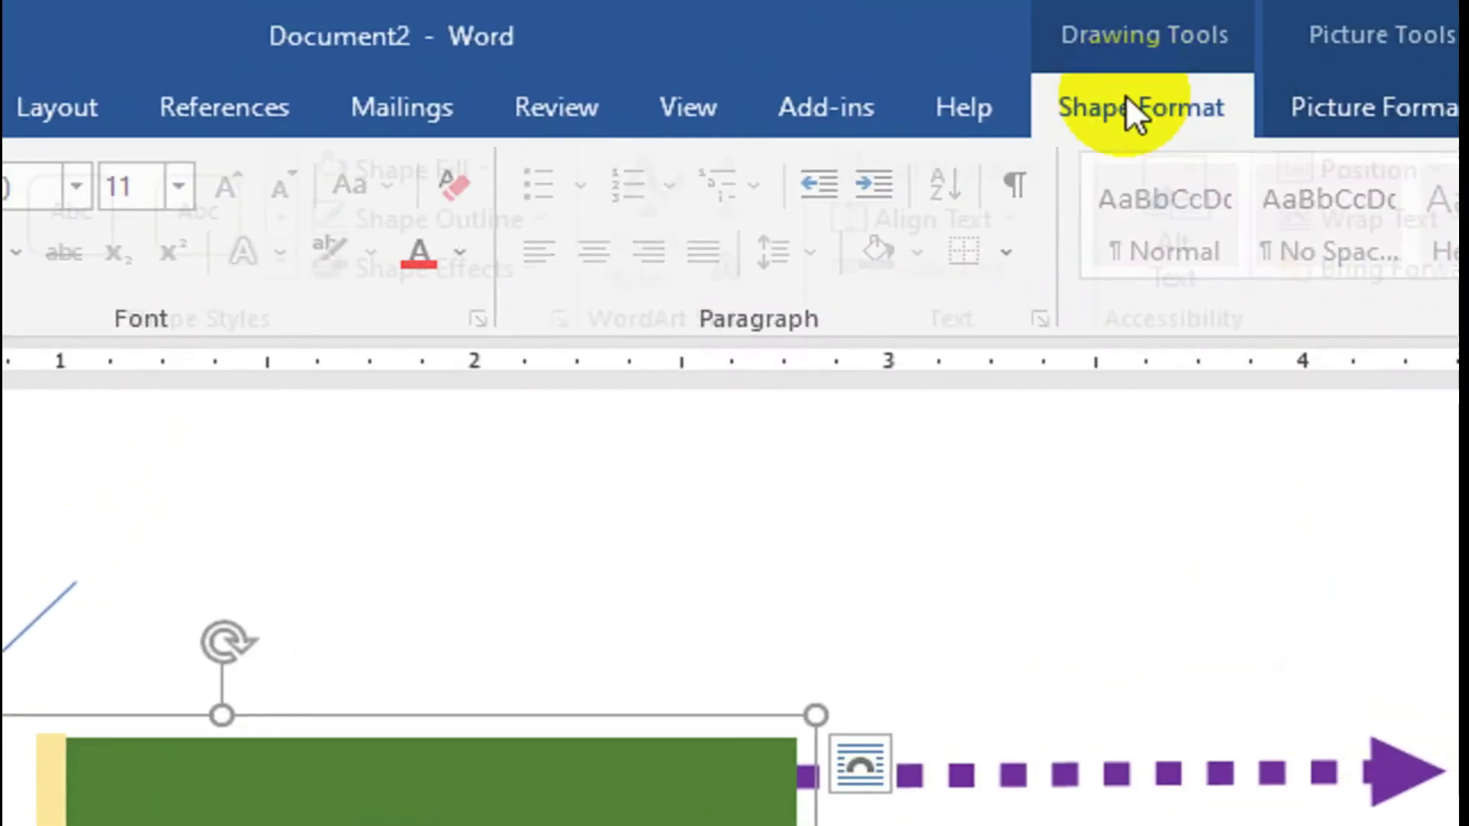
Step: Try the Top Left, Top Center, Top Right and Bottom Center presets, settling the flag at Middle Center
left_click(1126, 105)
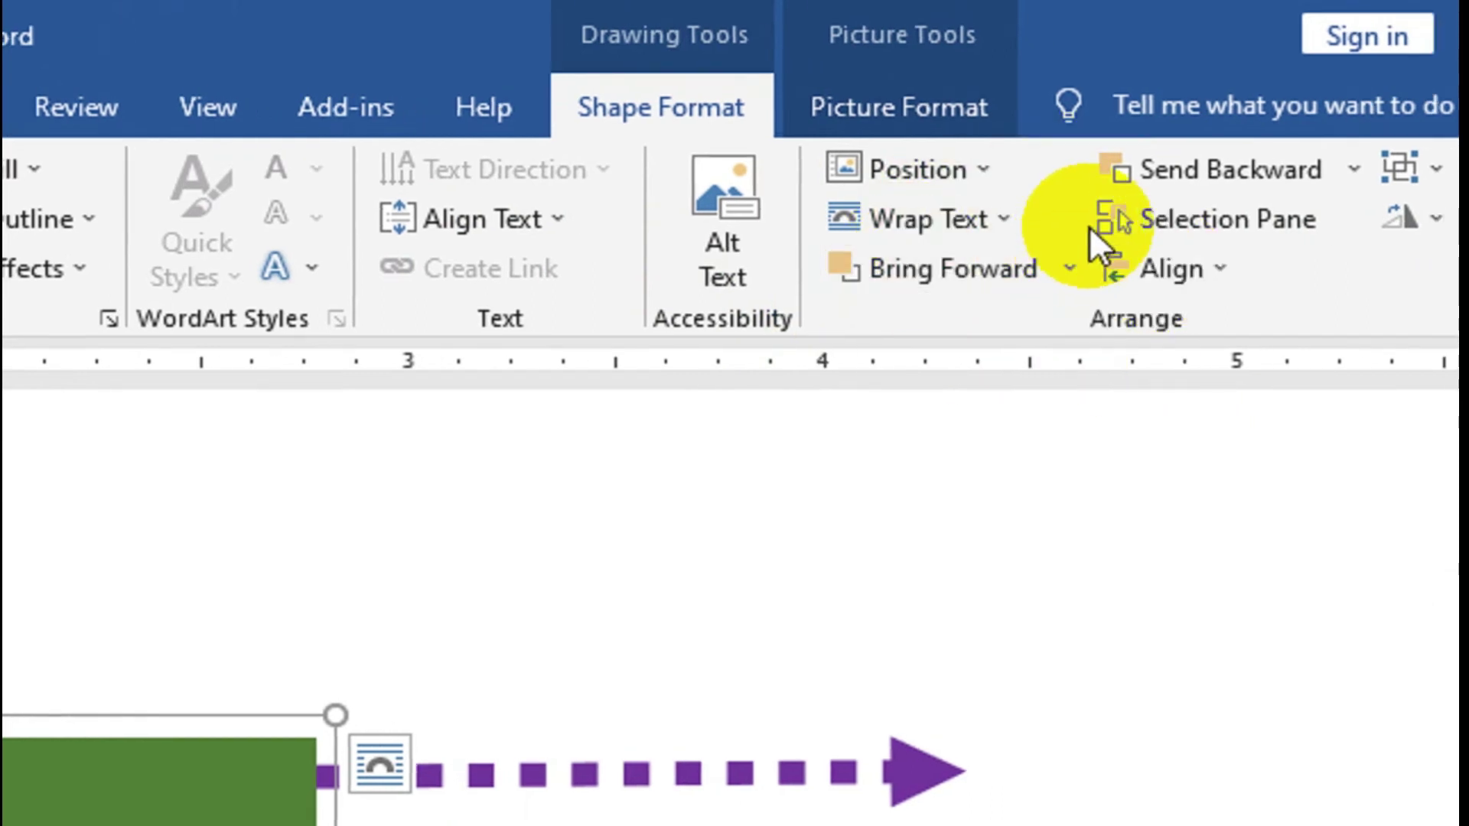
left_click(989, 176)
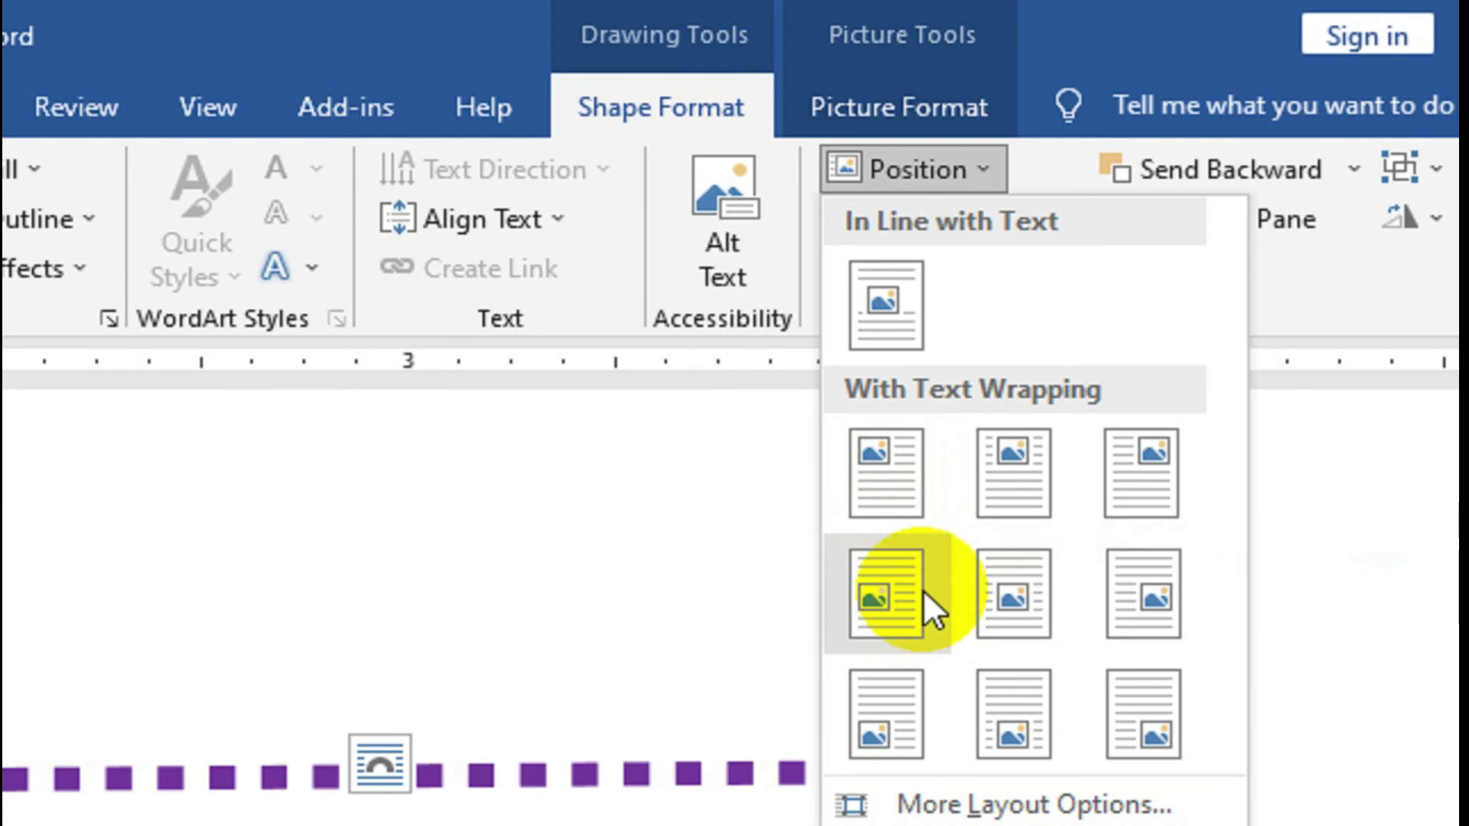
left_click(879, 493)
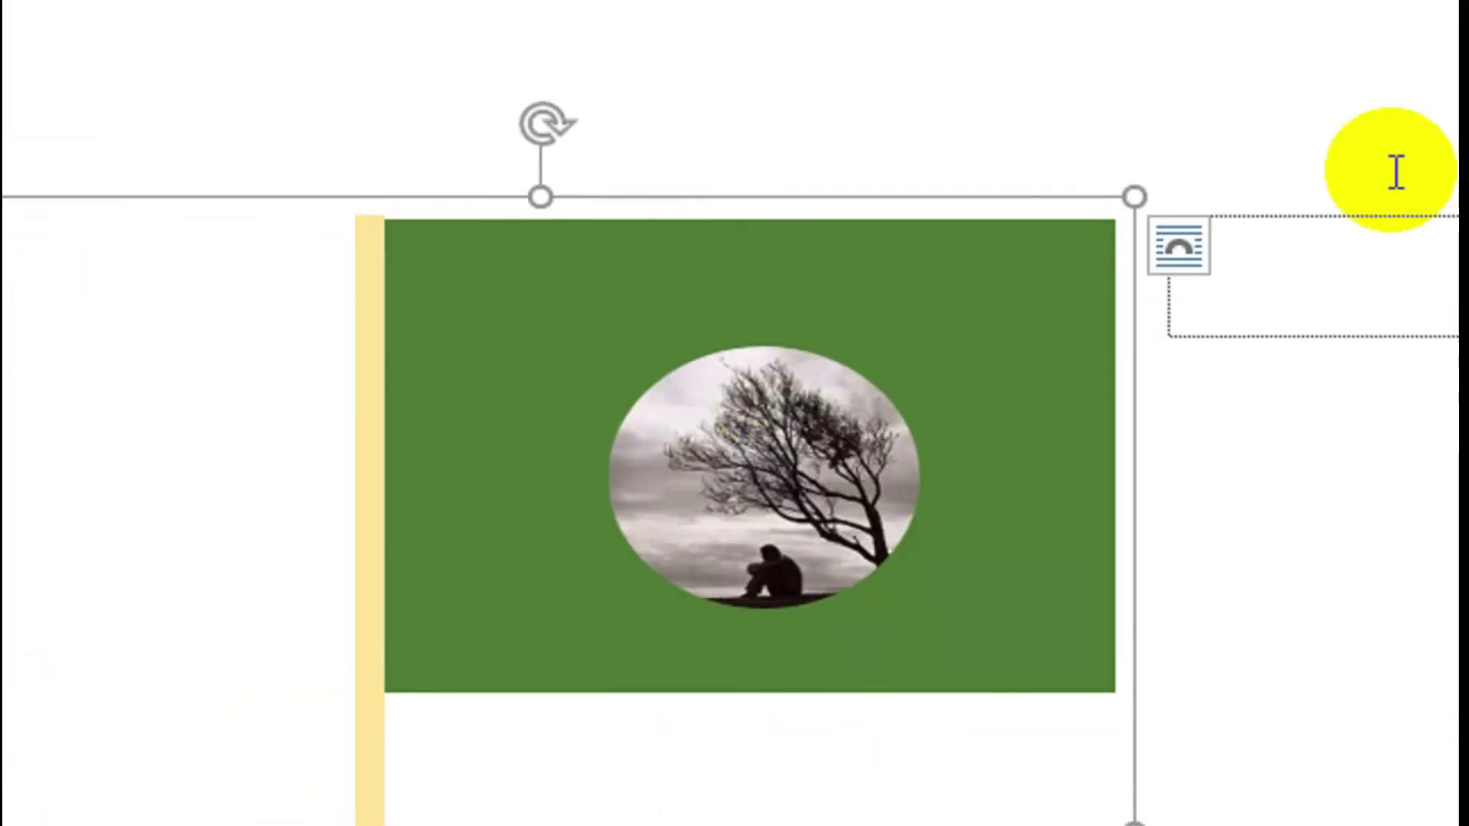
left_click(1153, 153)
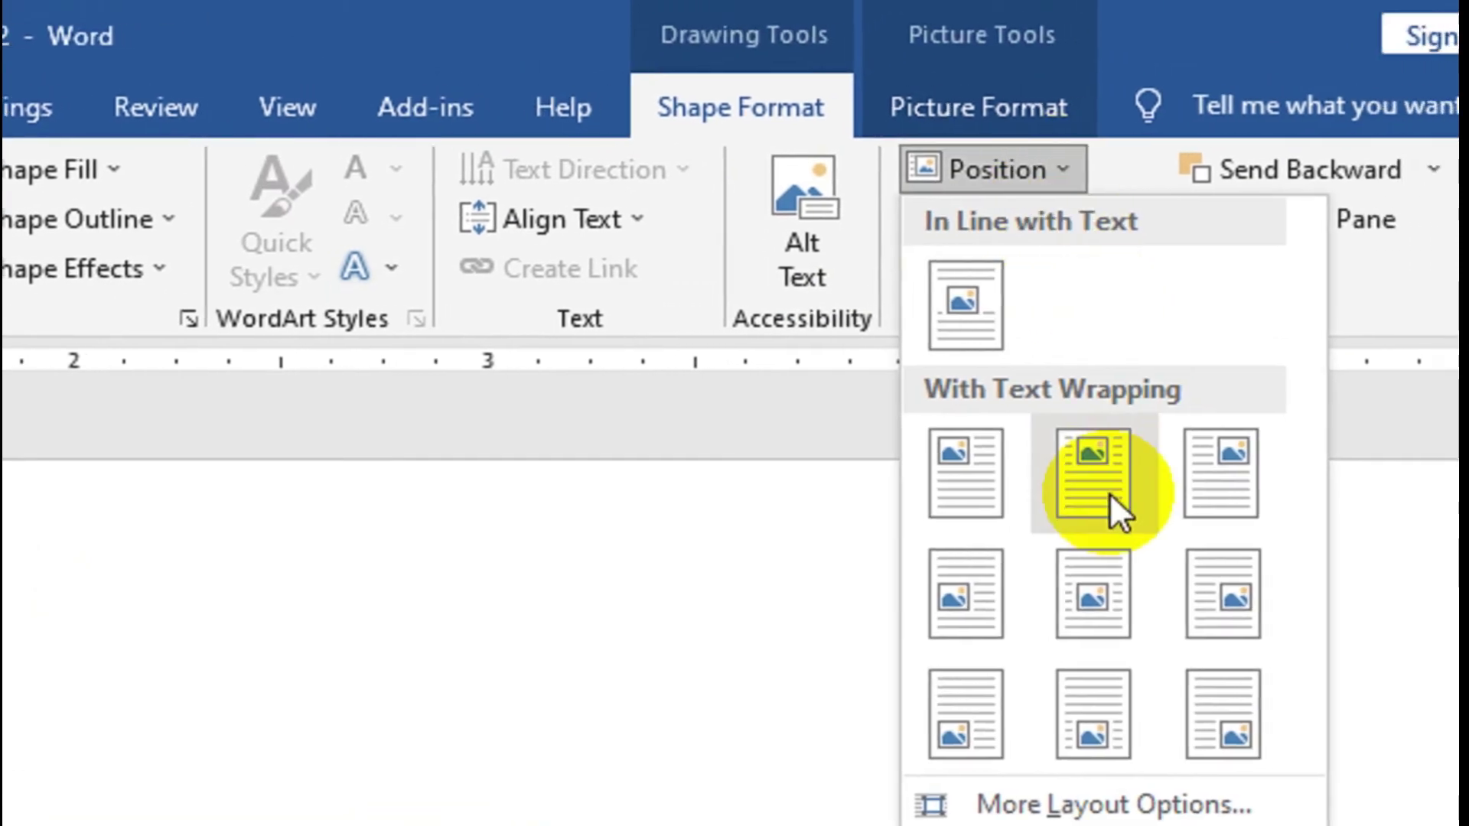
left_click(1096, 493)
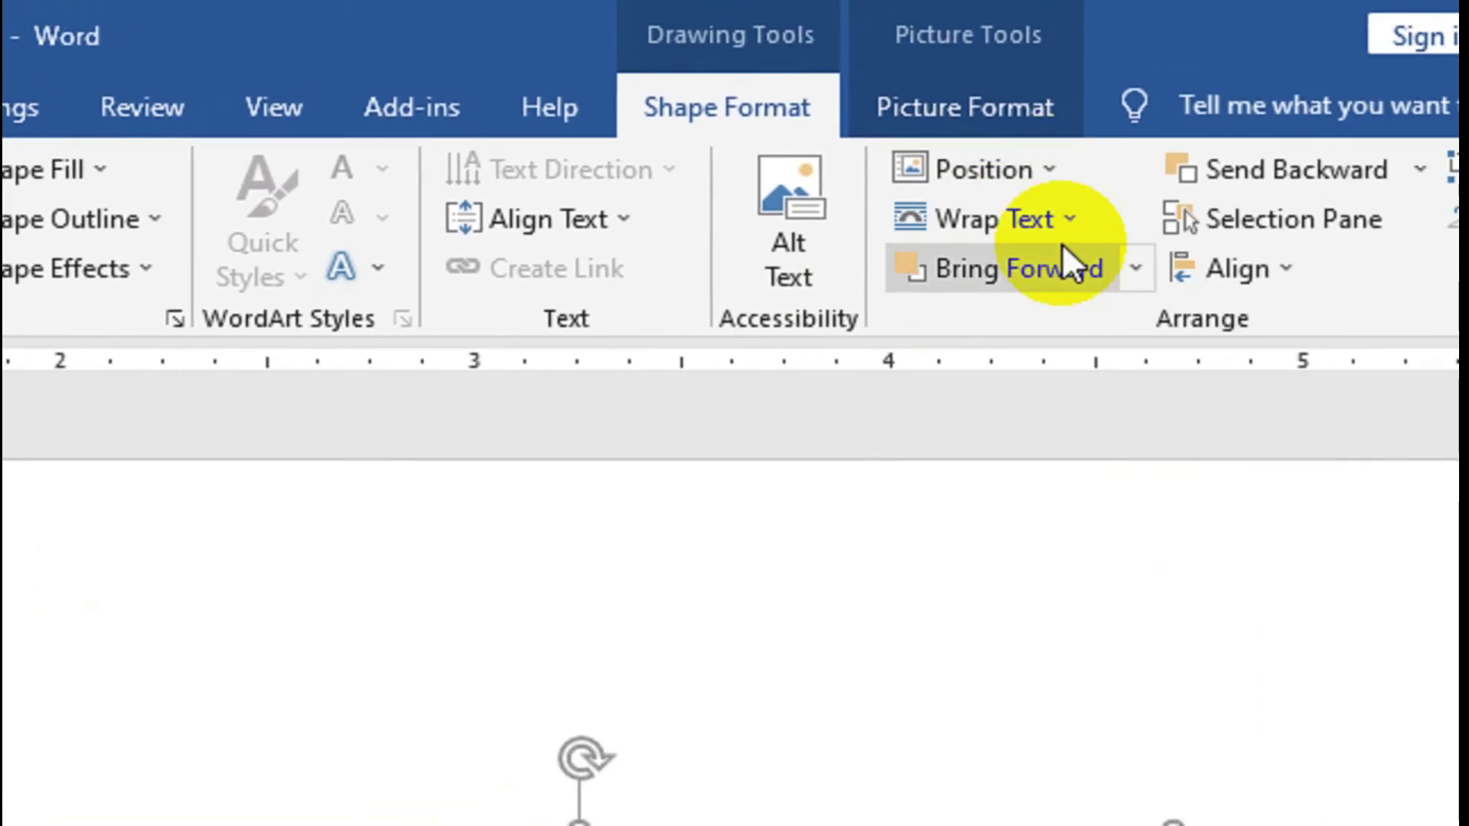
left_click(1064, 215)
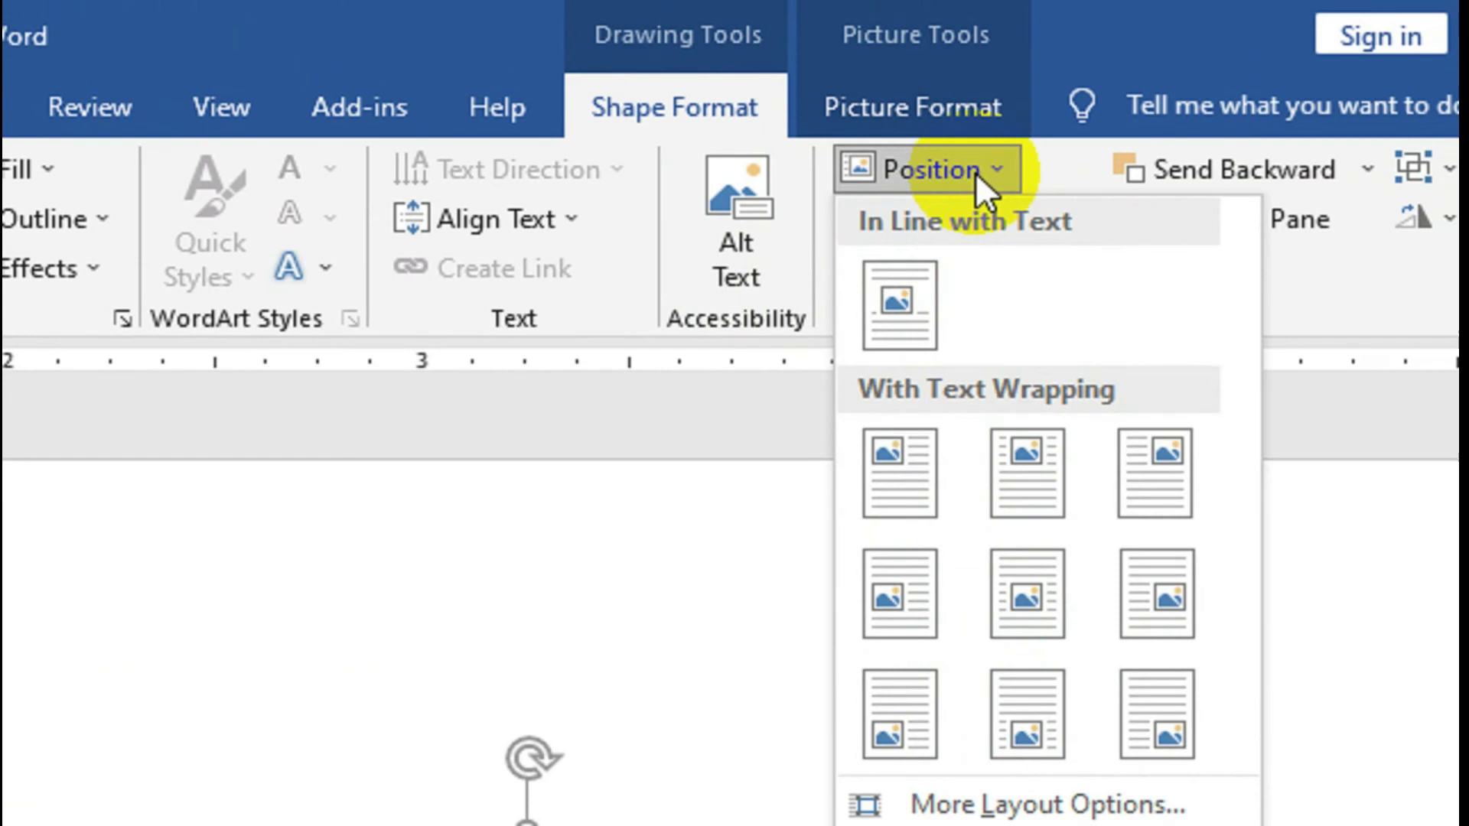
left_click(1095, 463)
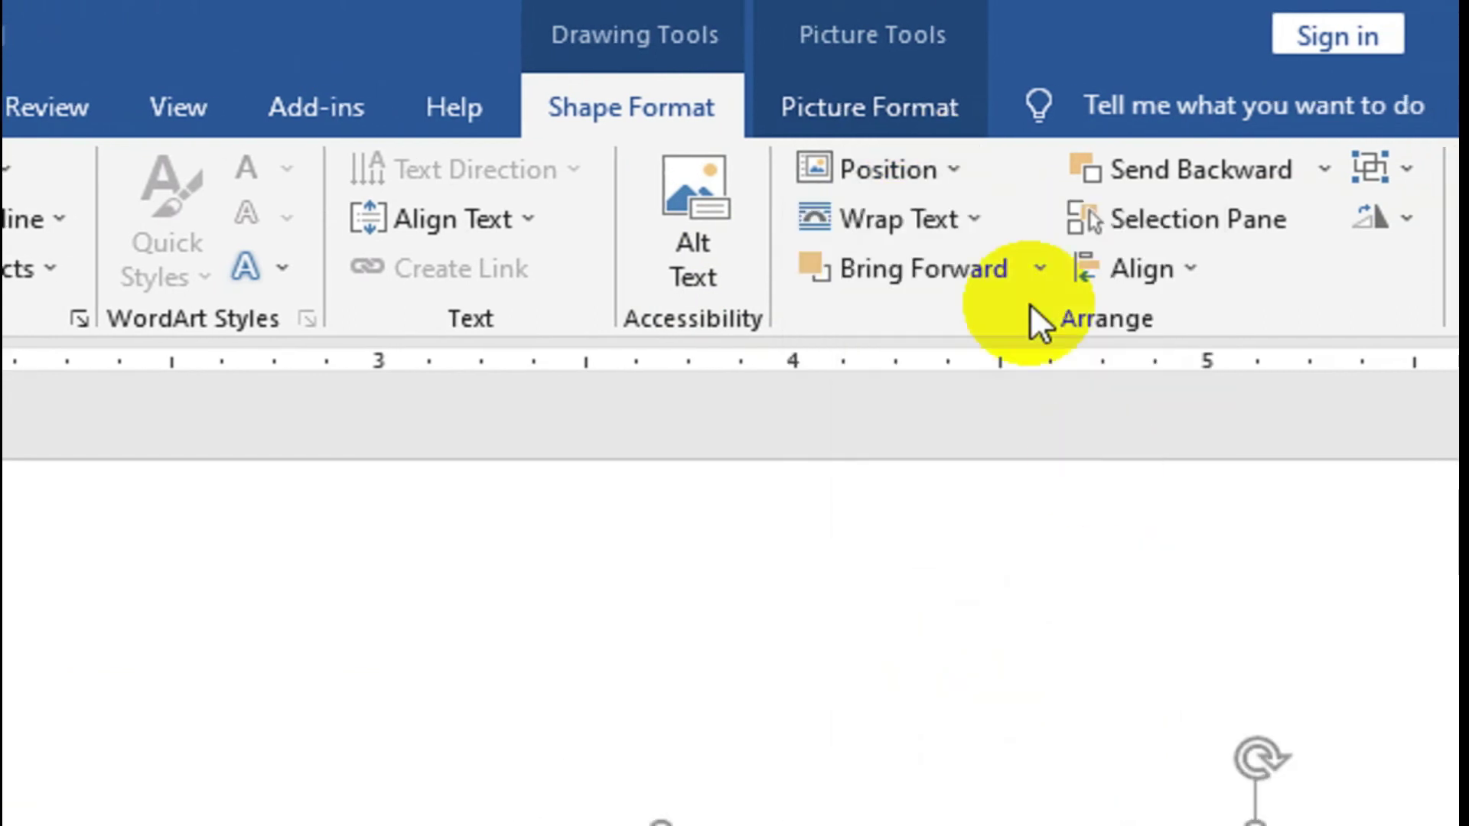
left_click(921, 172)
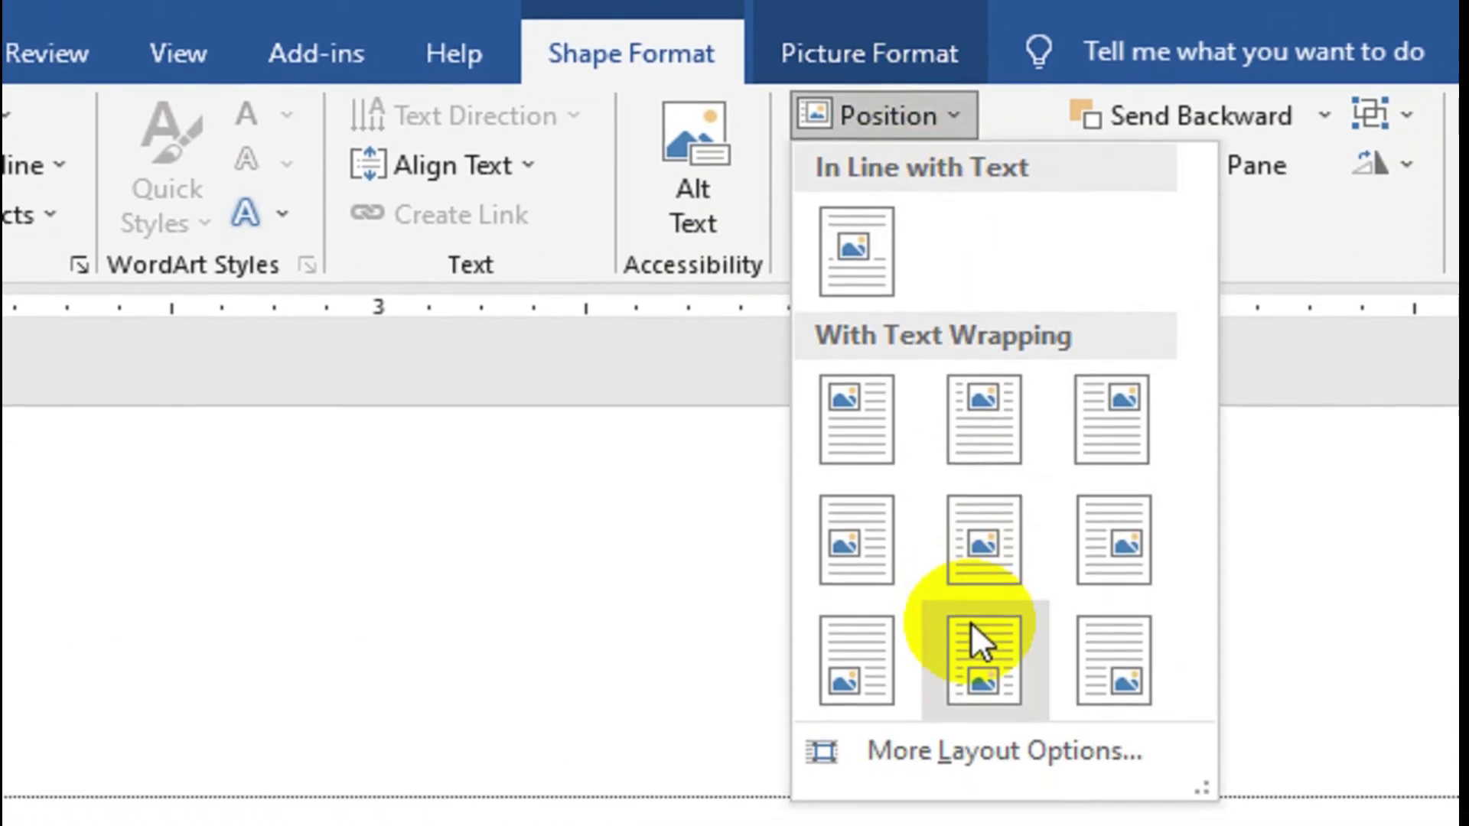
left_click(971, 622)
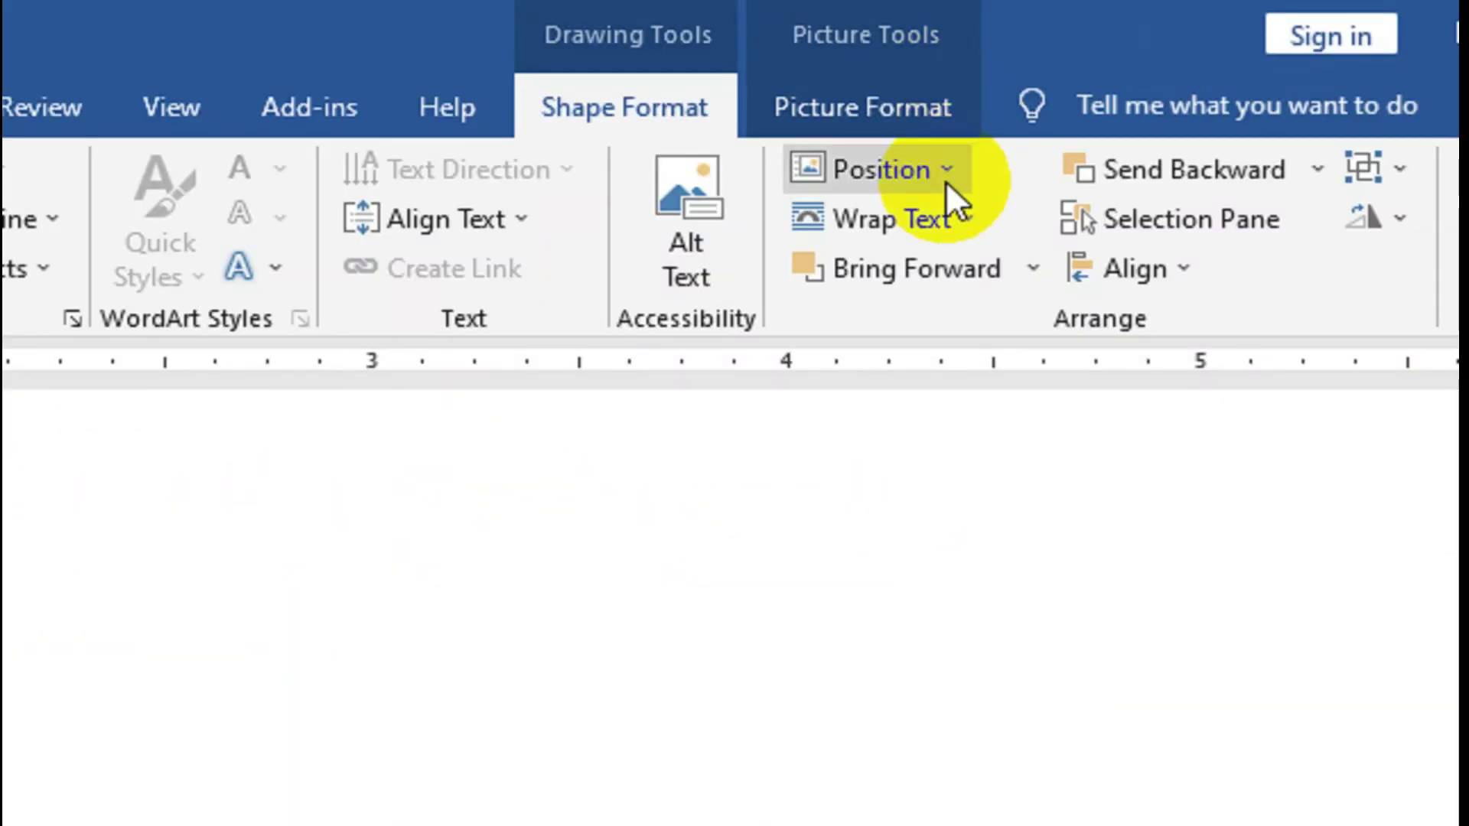
left_click(996, 573)
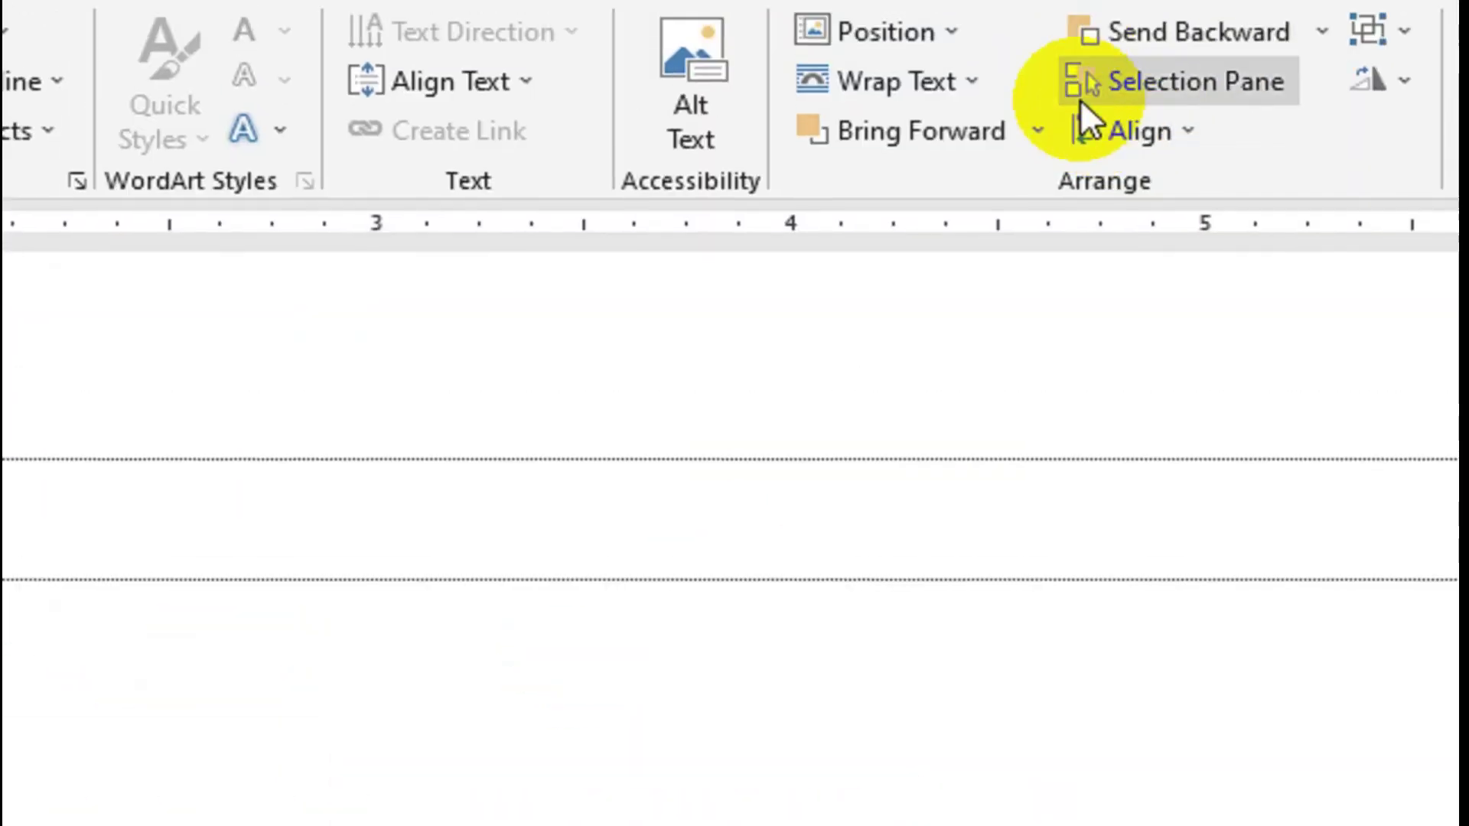
left_click(968, 170)
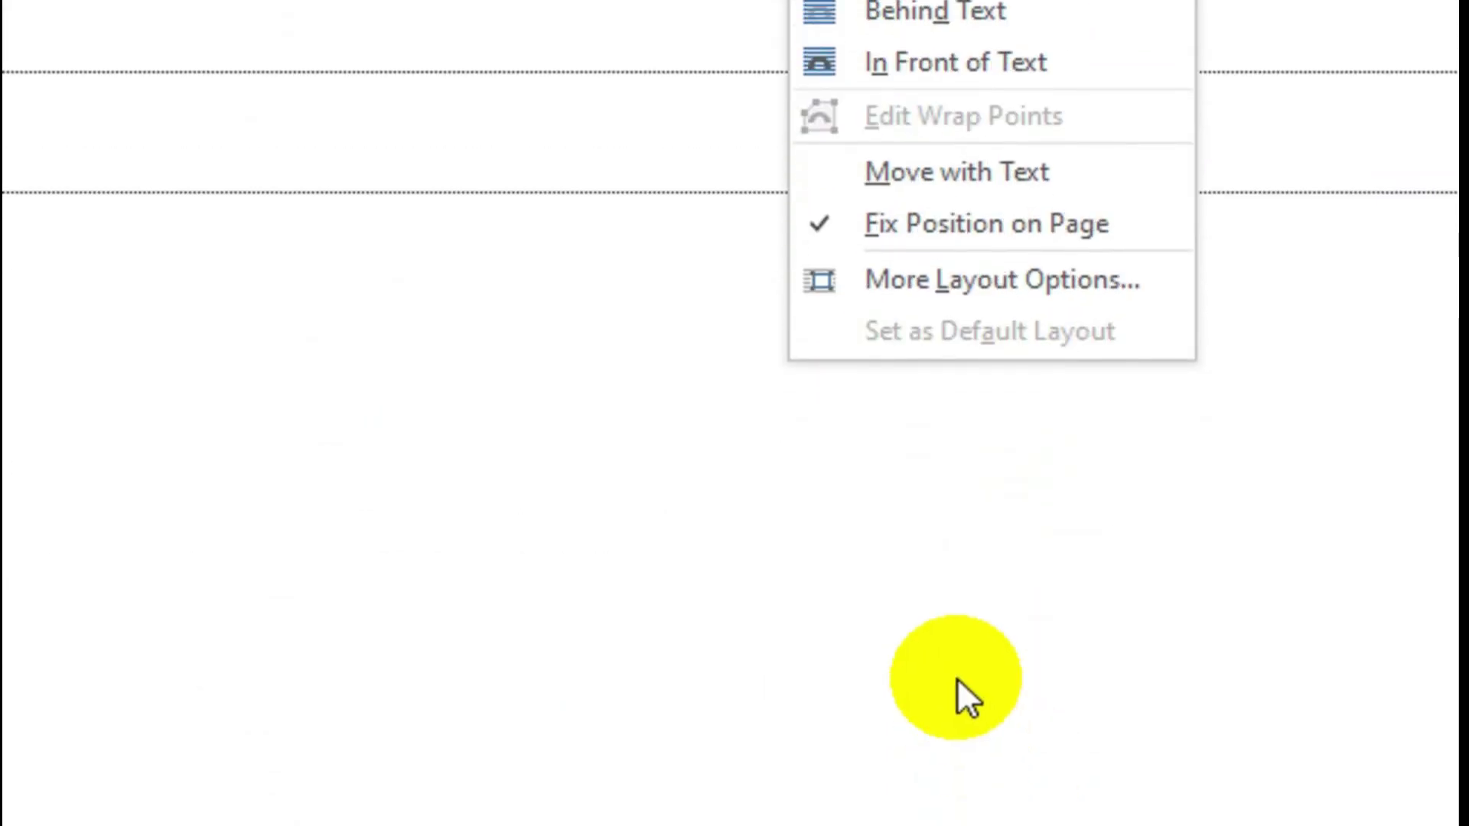
Step: Delete the dashed purple arrow from the flag group
mouse_move(957, 632)
left_mouse_down()
mouse_move(718, 415)
mouse_move(325, 592)
mouse_move(362, 220)
left_mouse_up()
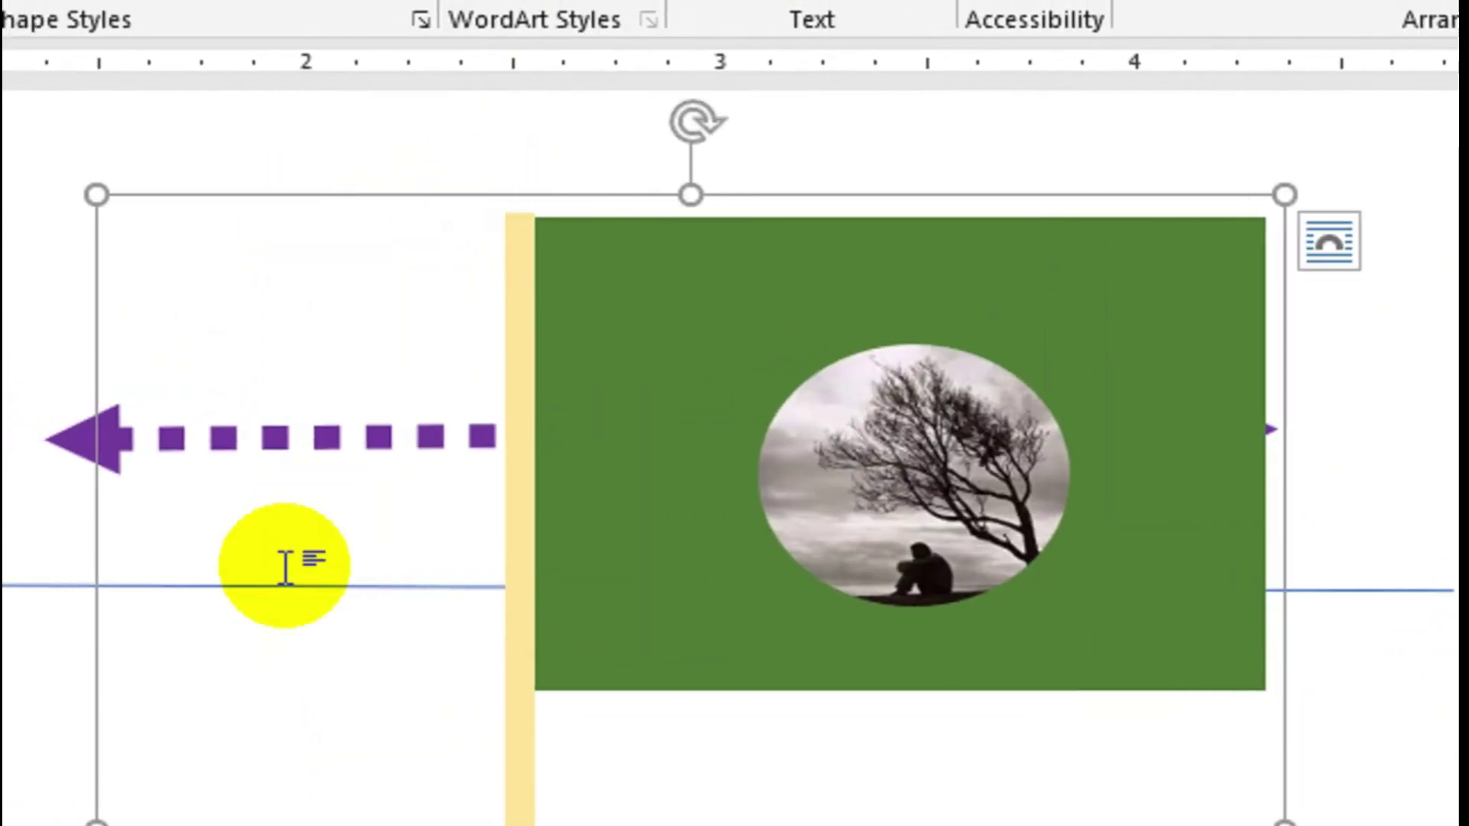
left_click(288, 563)
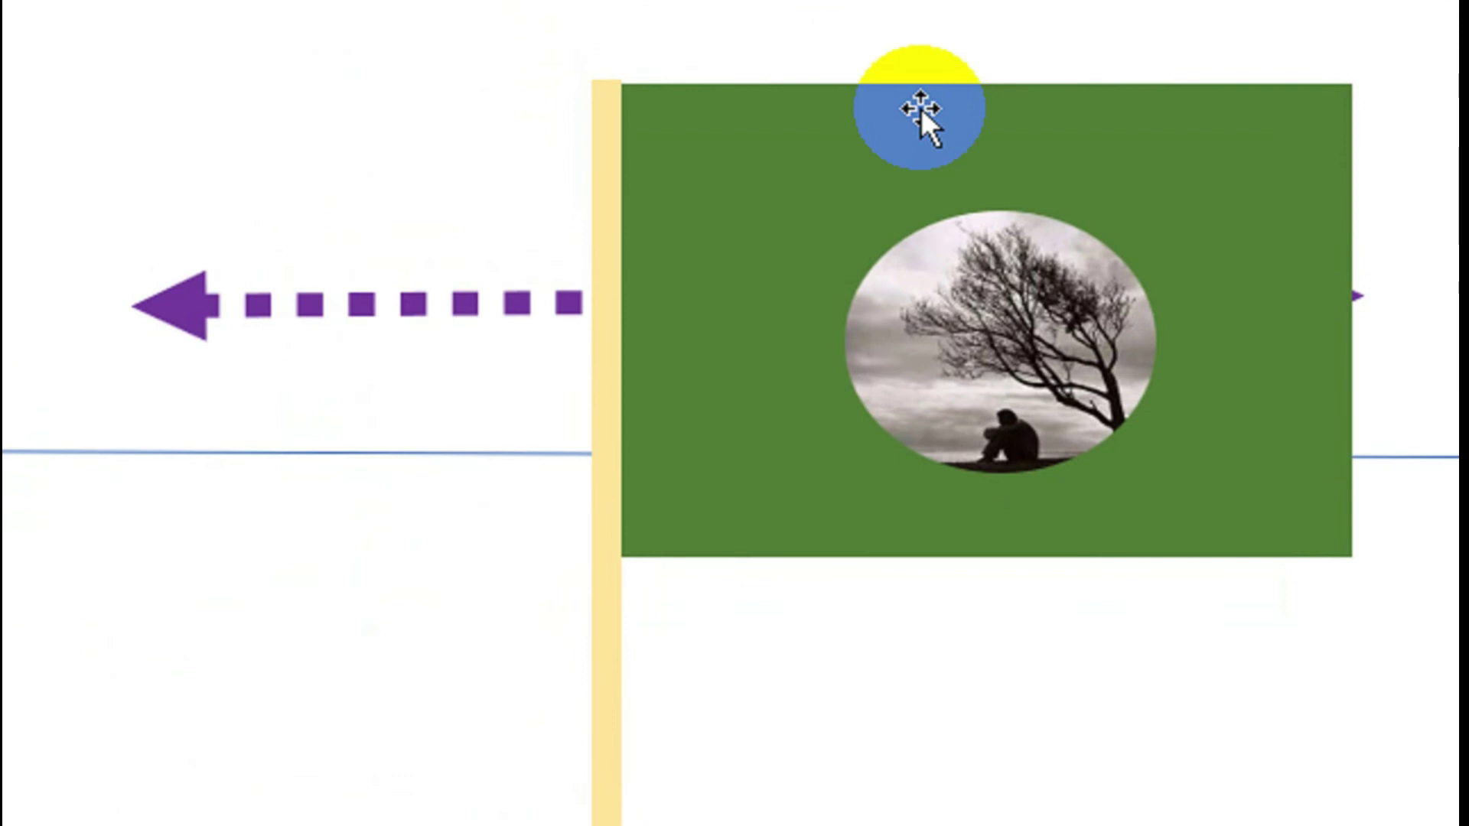
left_click(871, 338)
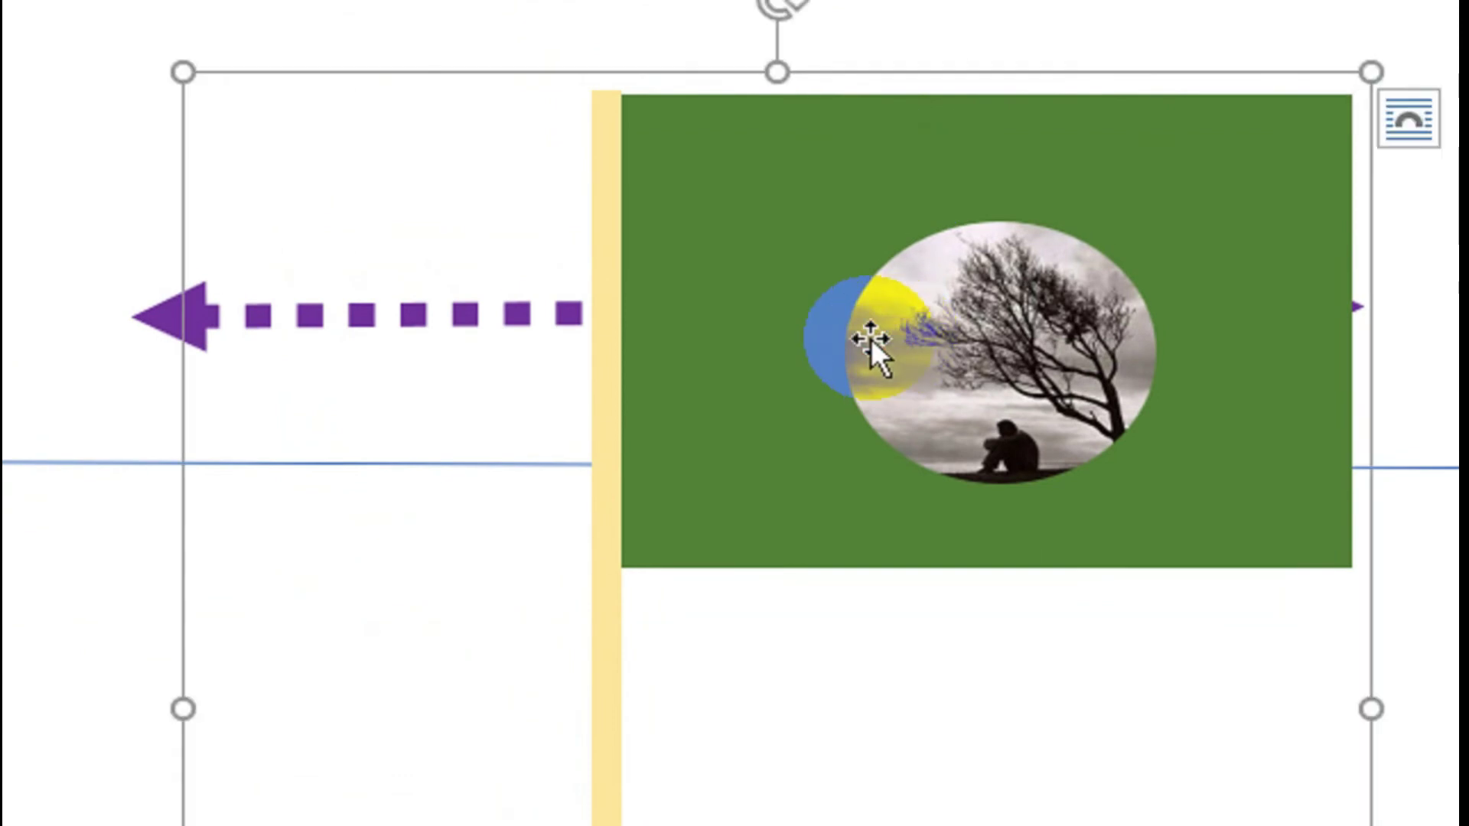
left_click(709, 237)
left_click(996, 114)
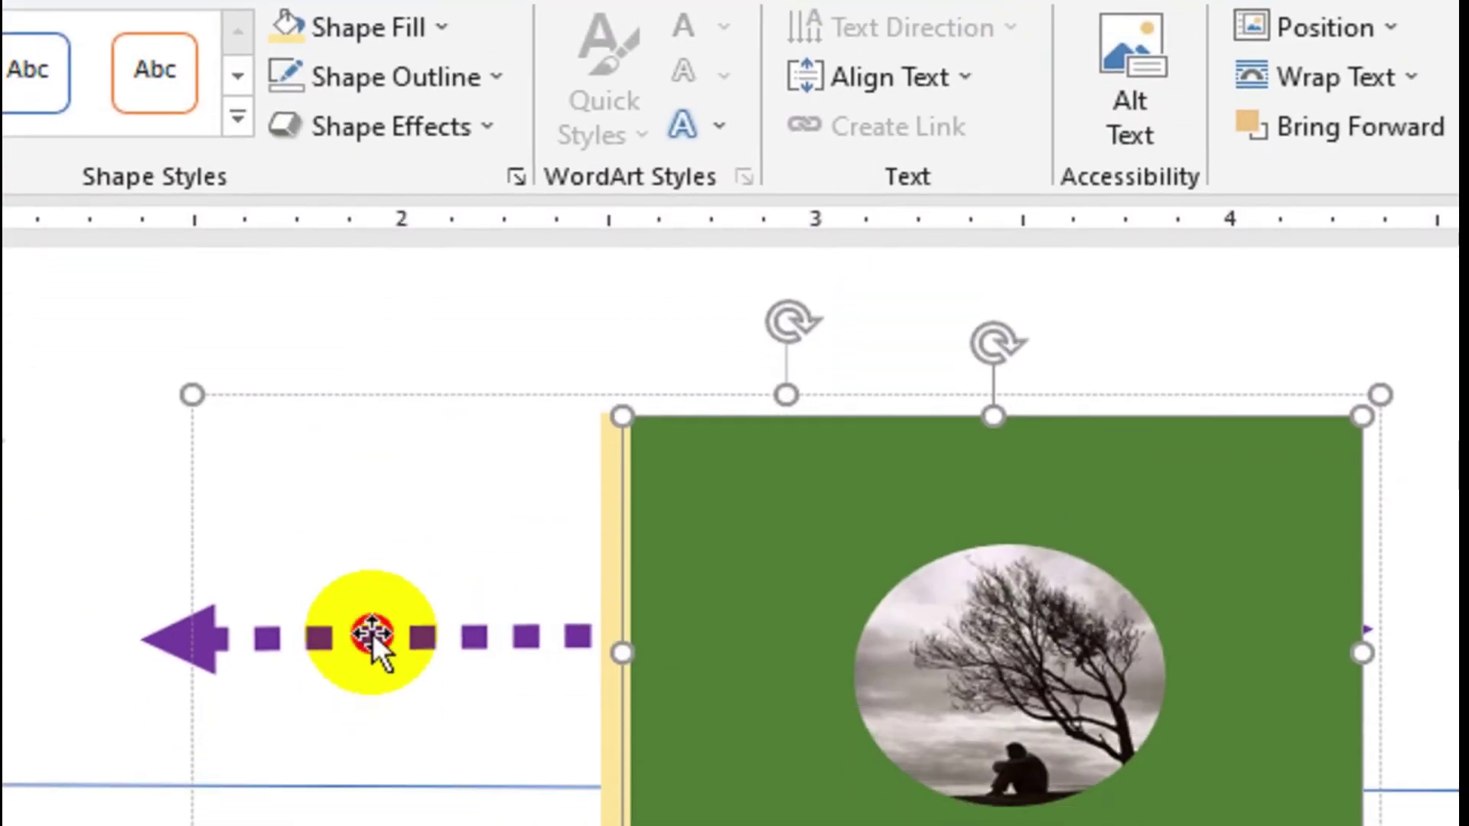
left_click(372, 615)
key("Delete")
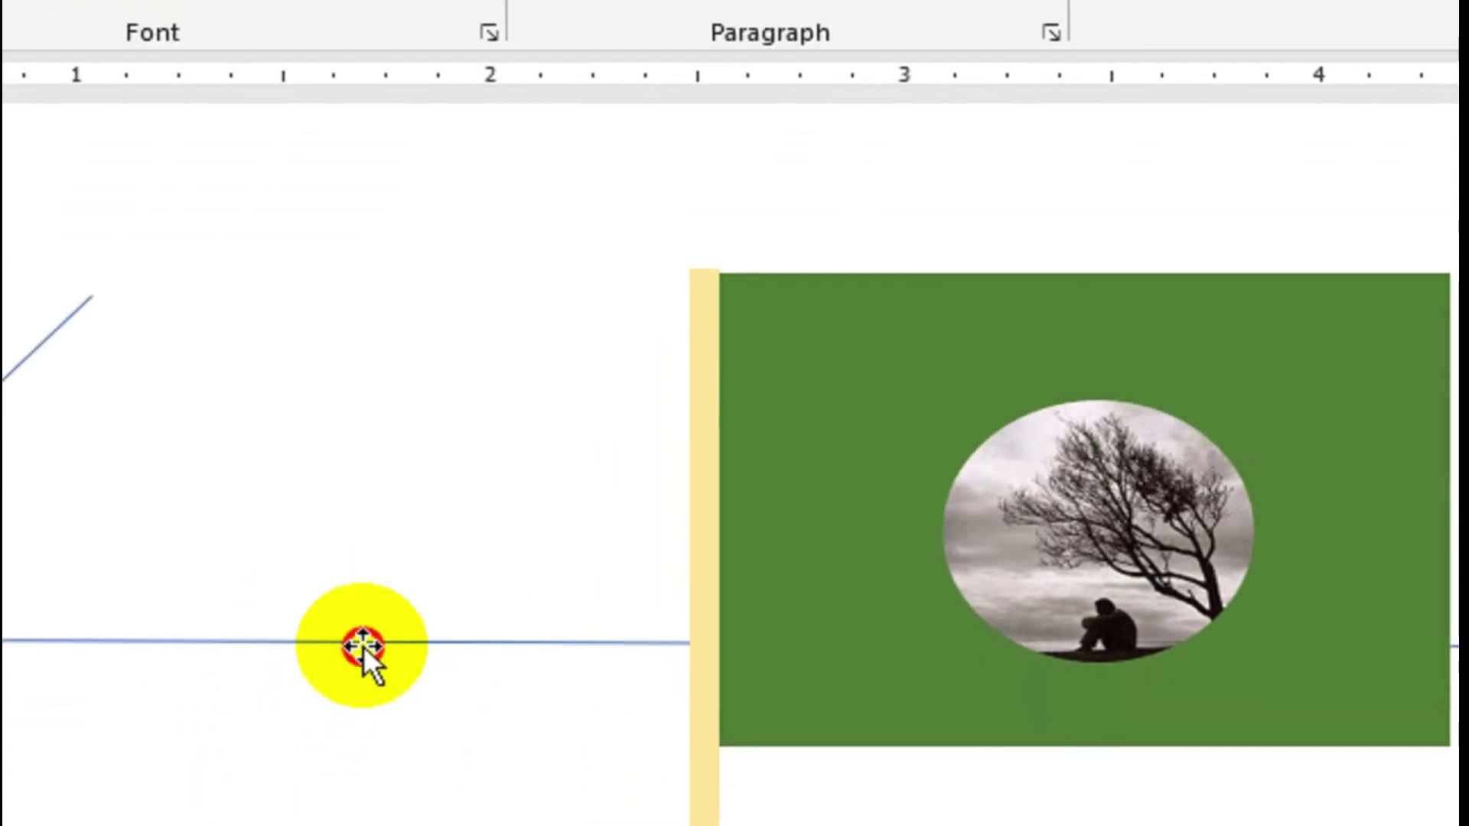
Step: Move the patterned circle beside the flag picture
left_click(254, 361)
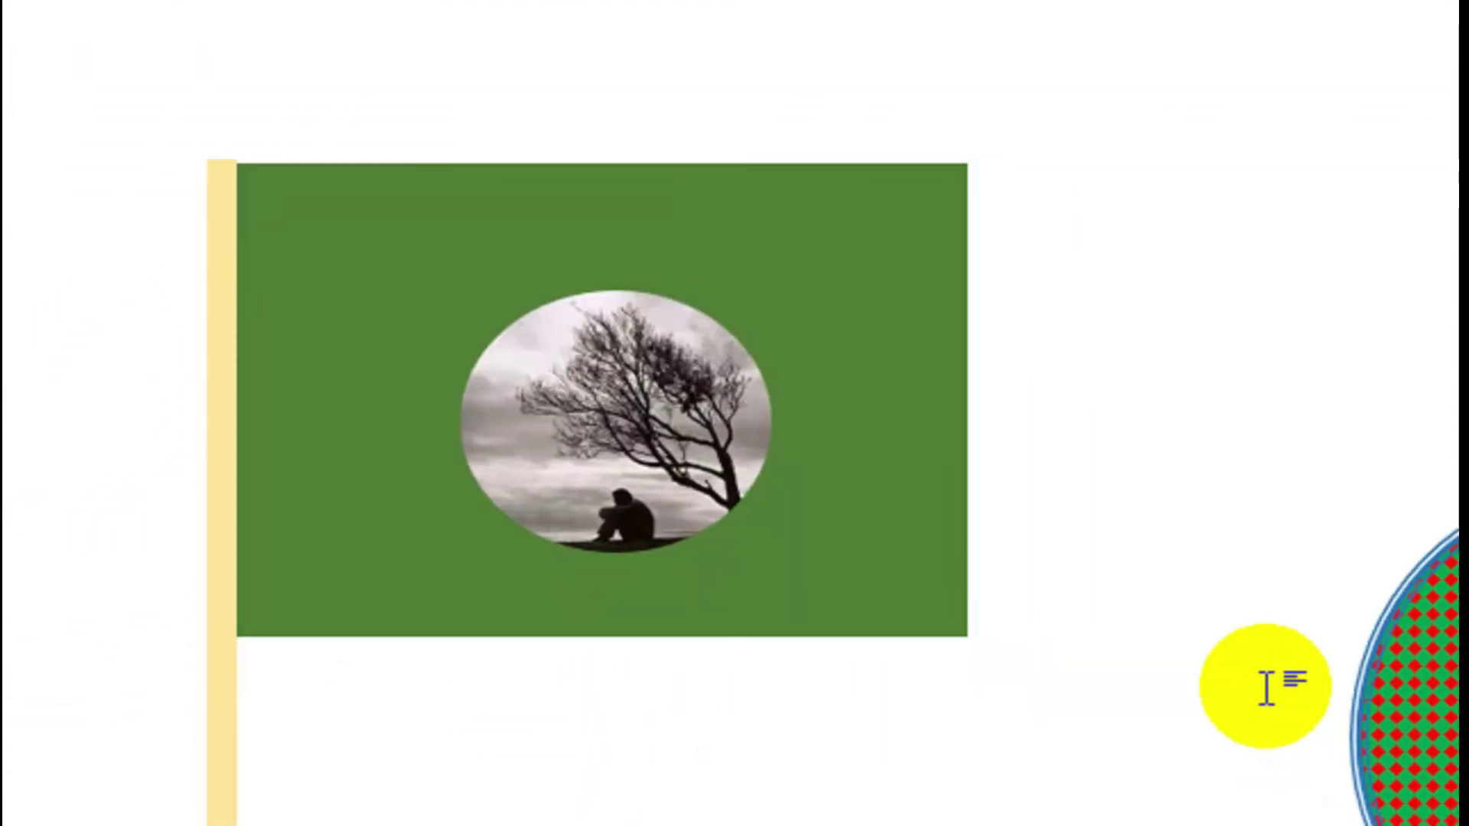
left_click(1217, 633)
left_click_drag(1216, 633, 231, 433)
Step: Open the Formating Lorem Ipsum document from the File screen
left_click(15, 66)
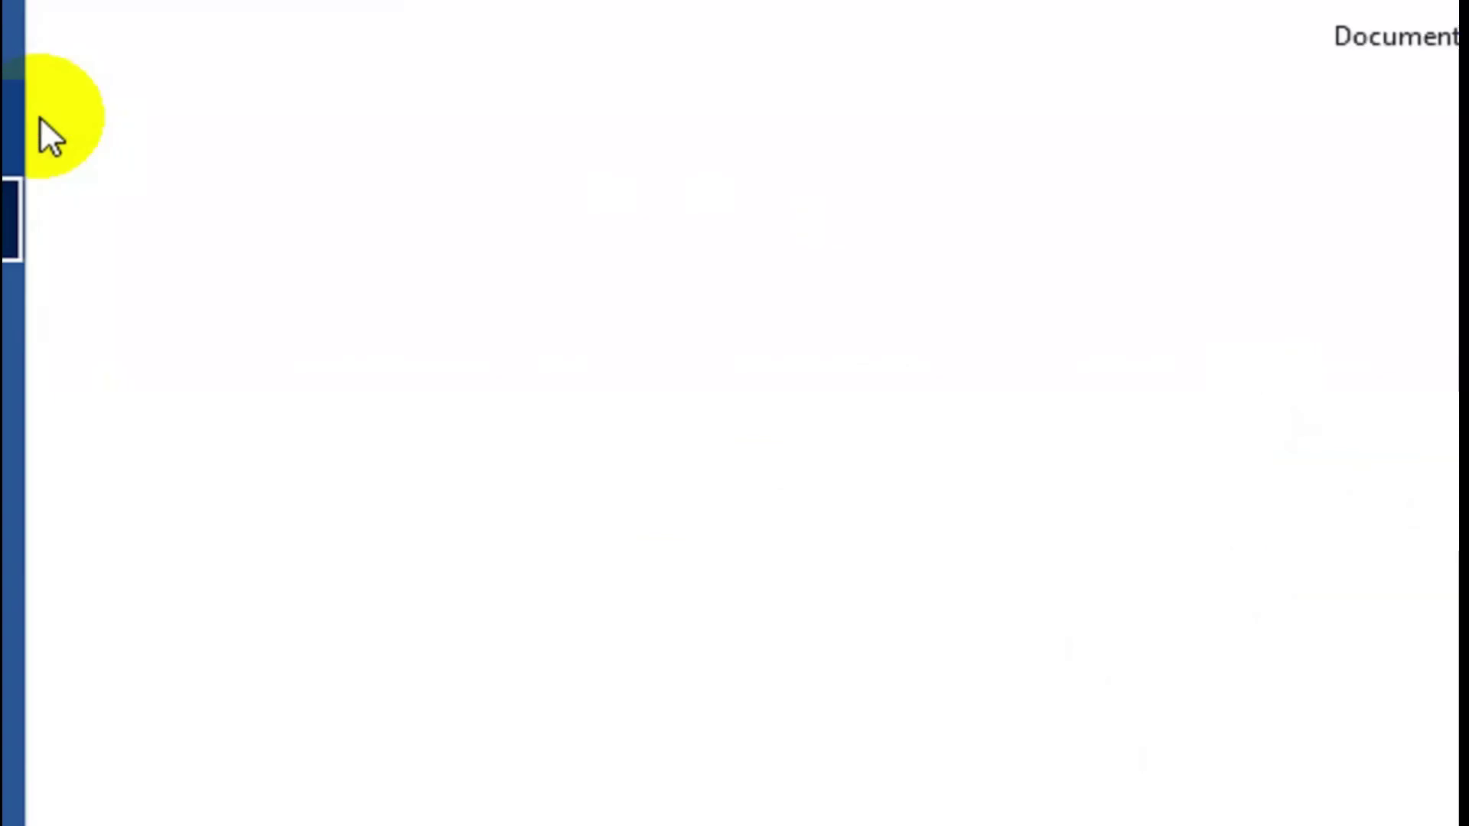
left_click(157, 391)
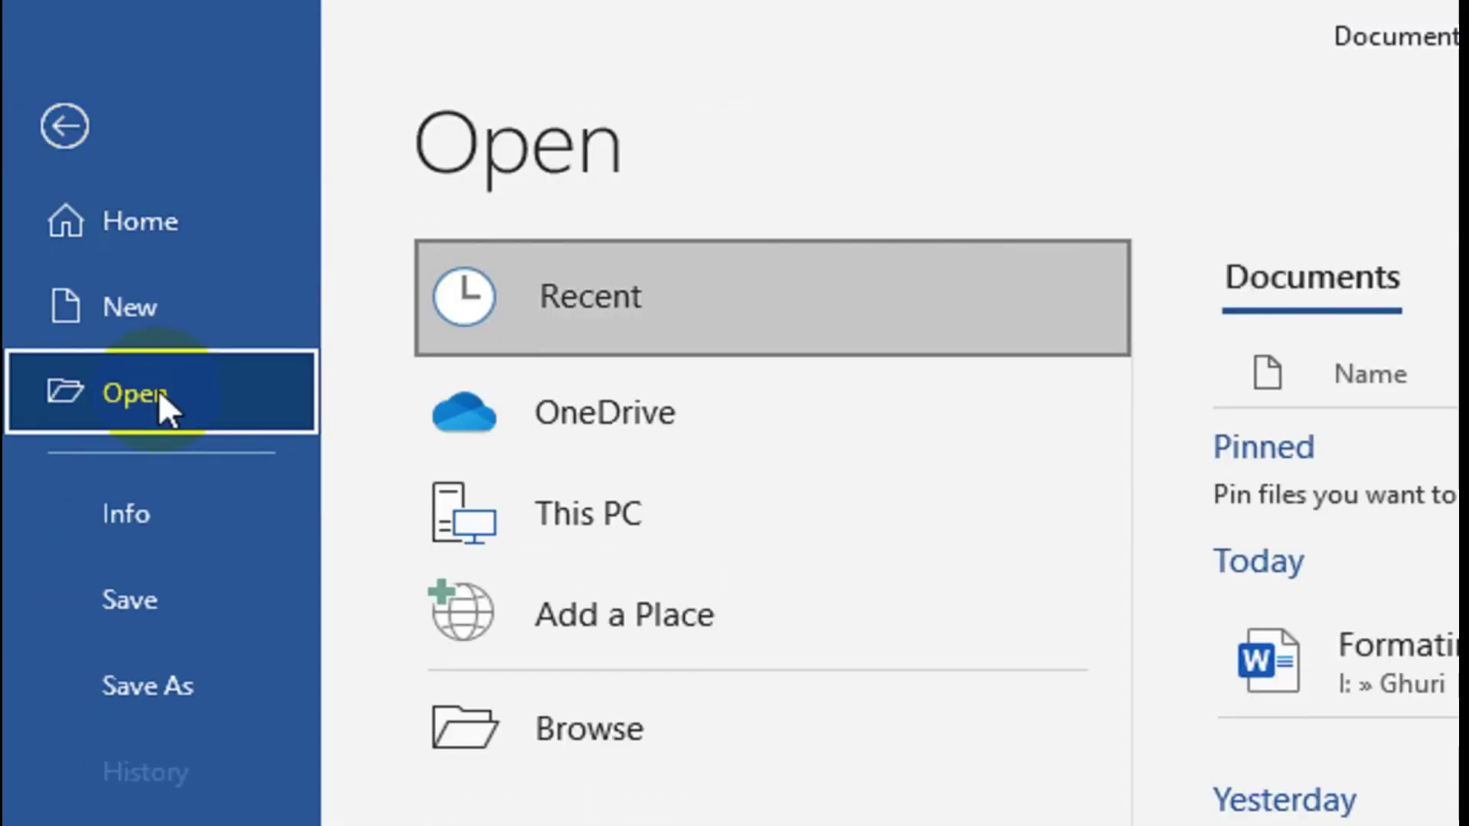
left_click(1201, 497)
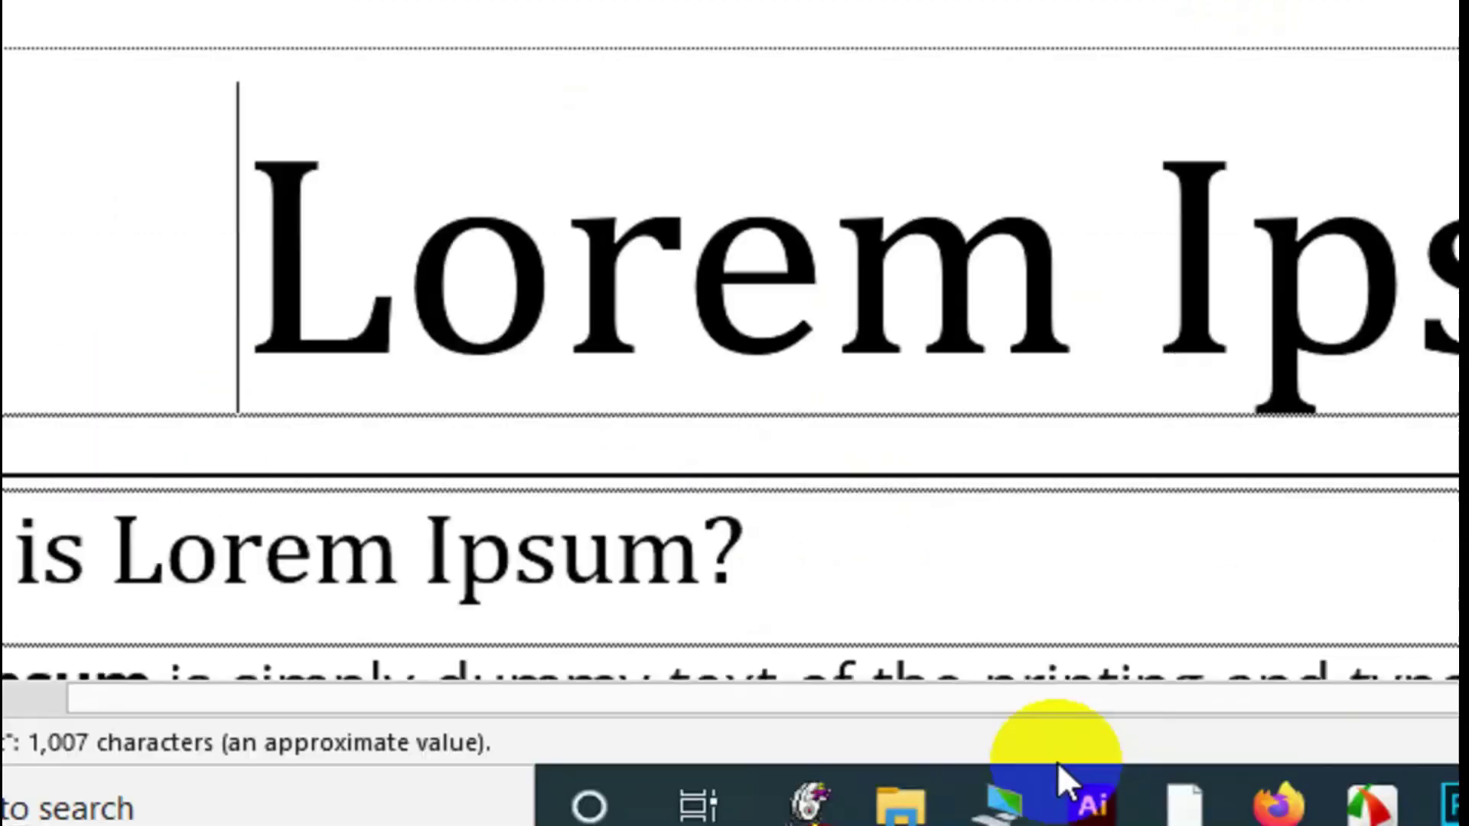
Step: Return to the Document2 window and scroll up to the green flag graphic
left_click(1348, 810)
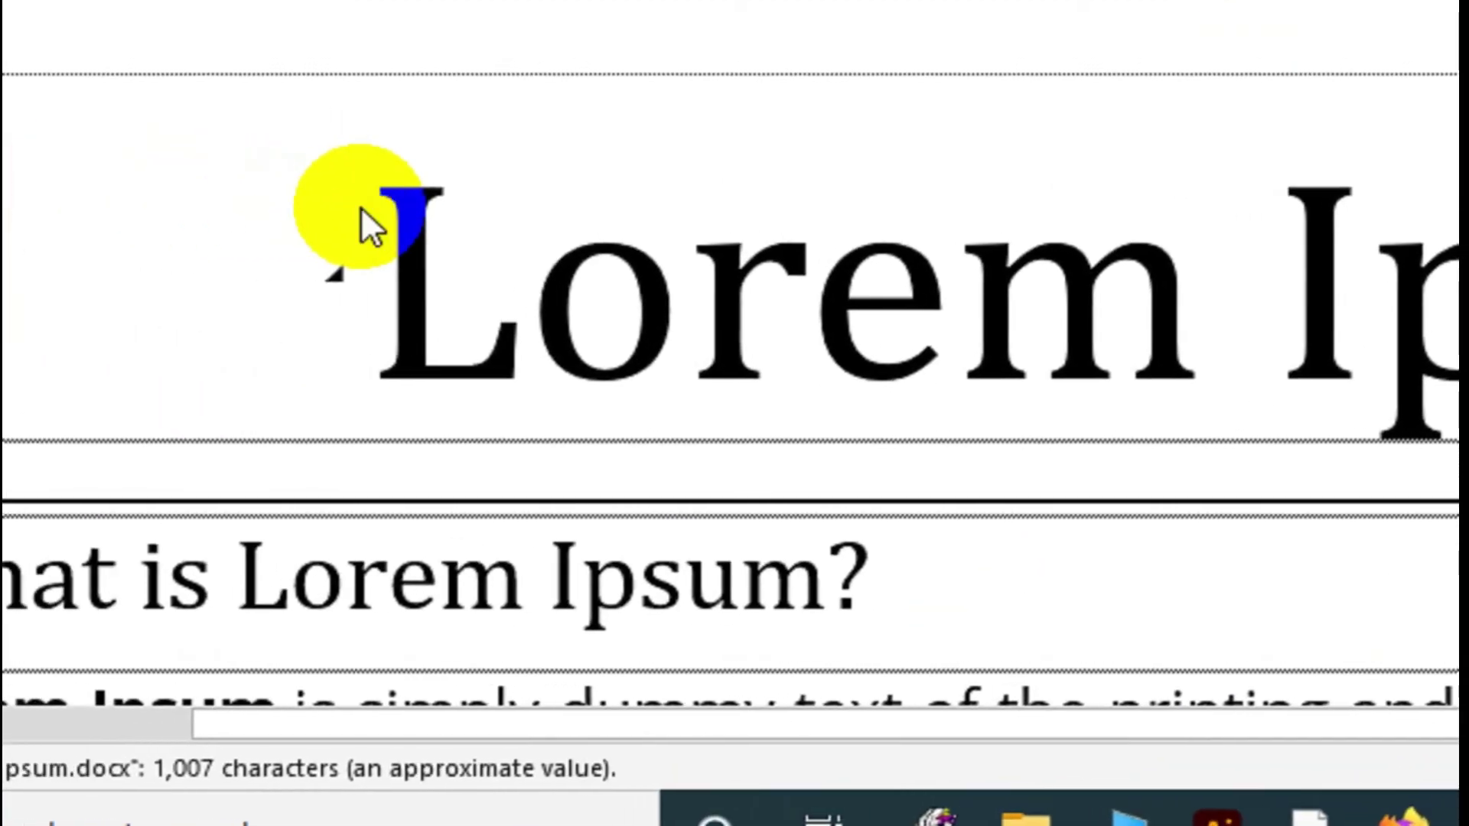
triple_click(360, 208)
left_click(1200, 794)
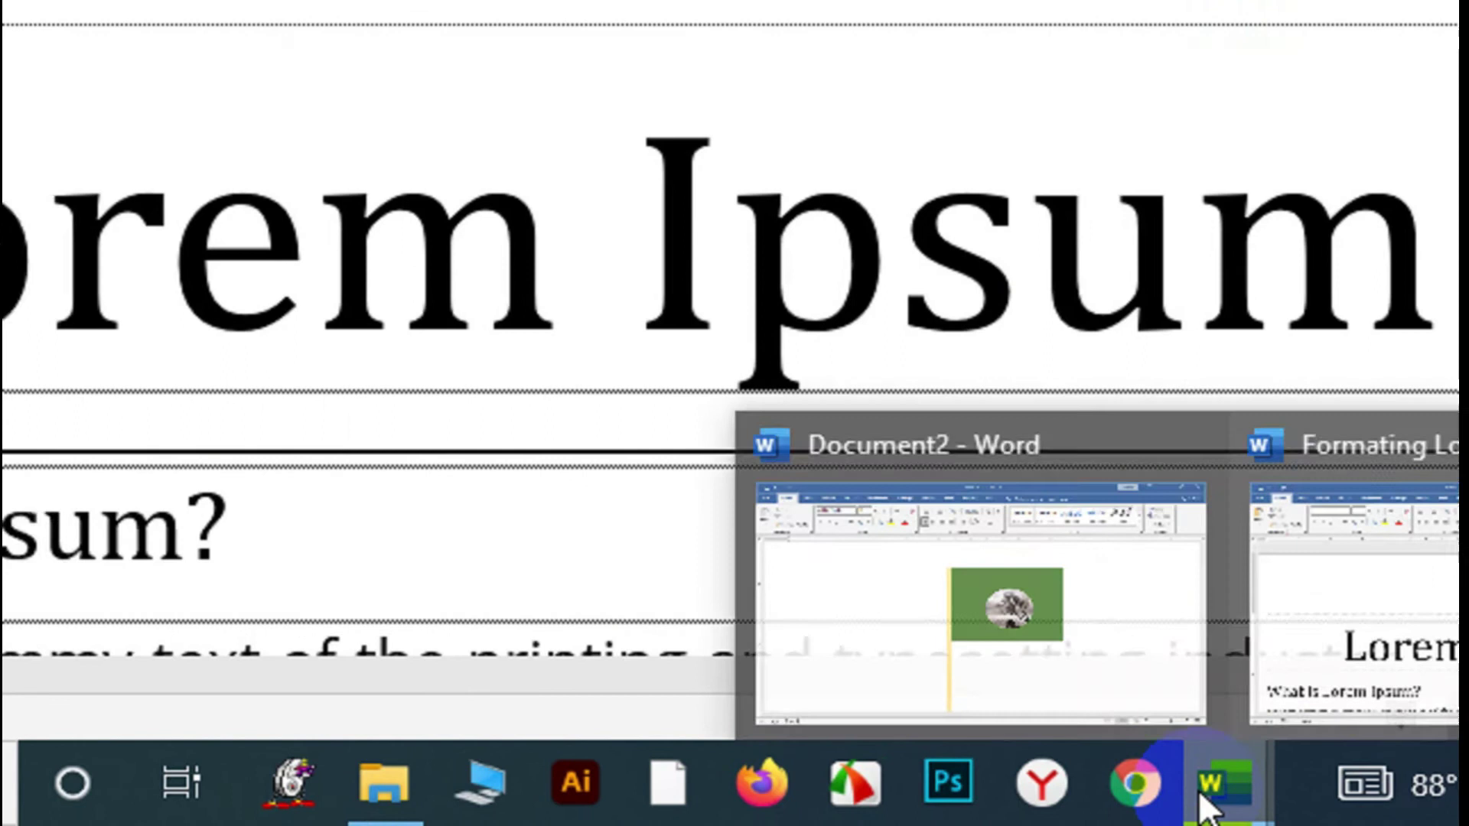
left_click(995, 612)
scroll(483, 289, "up", 3)
scroll(482, 290, "up", 3)
scroll(486, 293, "up", 5)
scroll(487, 293, "up", 3)
scroll(486, 299, "up", 5)
scroll(482, 302, "up", 5)
scroll(496, 296, "up", 2)
scroll(493, 295, "down", 5)
Step: Set the green flag graphic to In Line with Text under the 'What is Lorem Ipsum?' heading
left_click(774, 543)
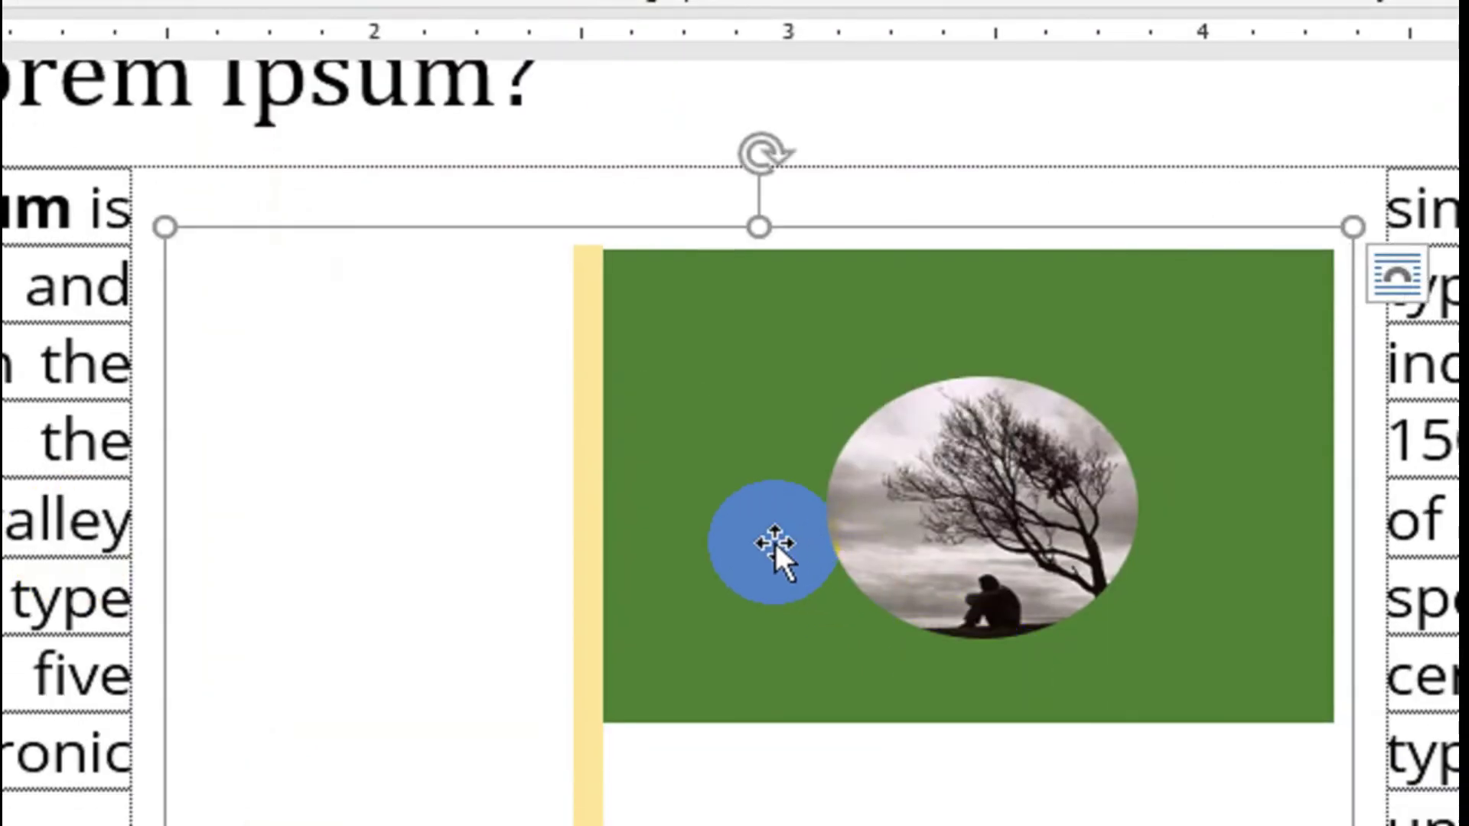
mouse_move(775, 543)
left_mouse_down()
mouse_move(788, 263)
mouse_move(1175, 501)
left_mouse_up()
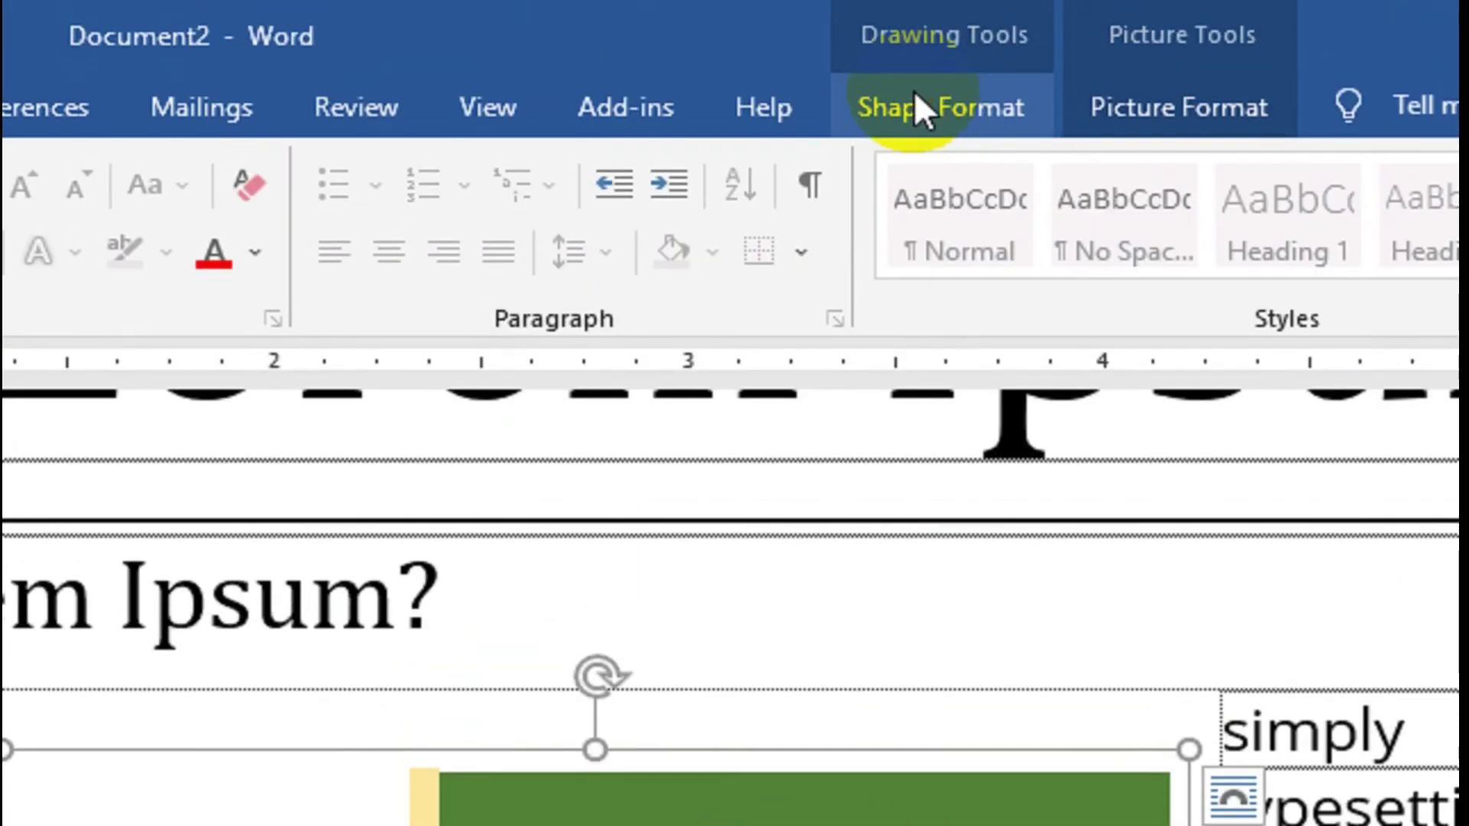
left_click(915, 104)
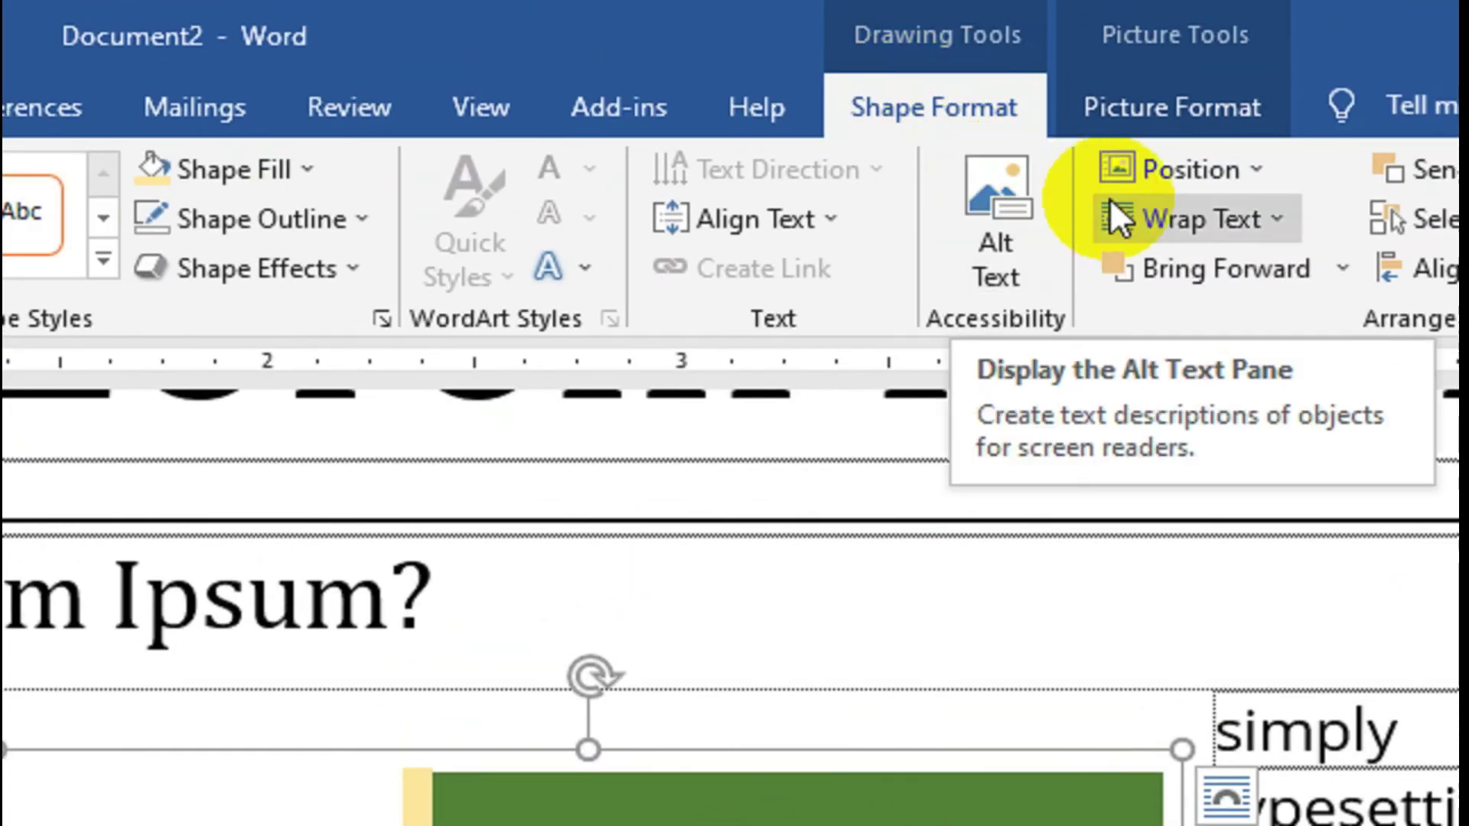
left_click(1016, 748)
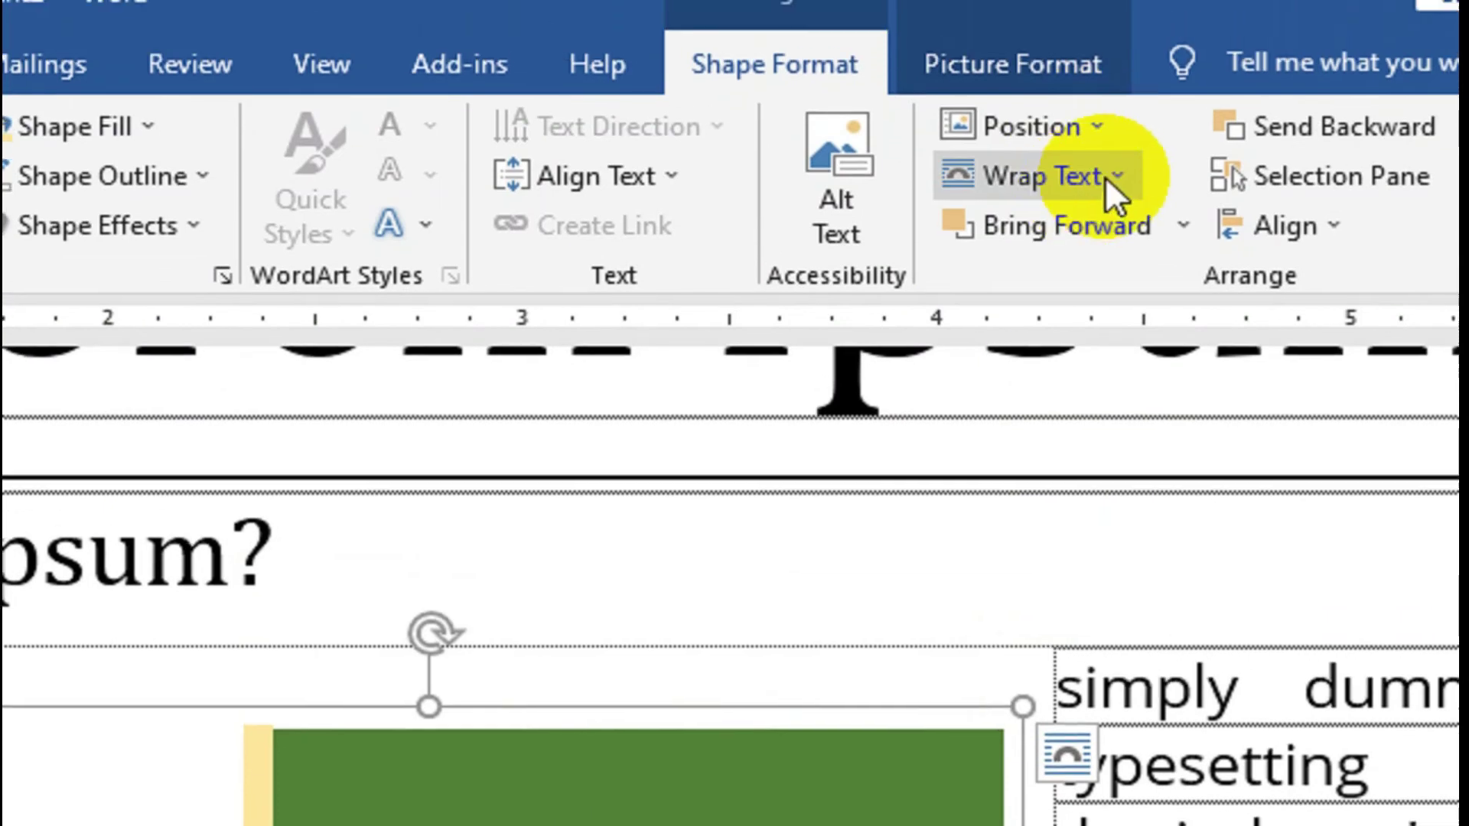
left_click(1097, 205)
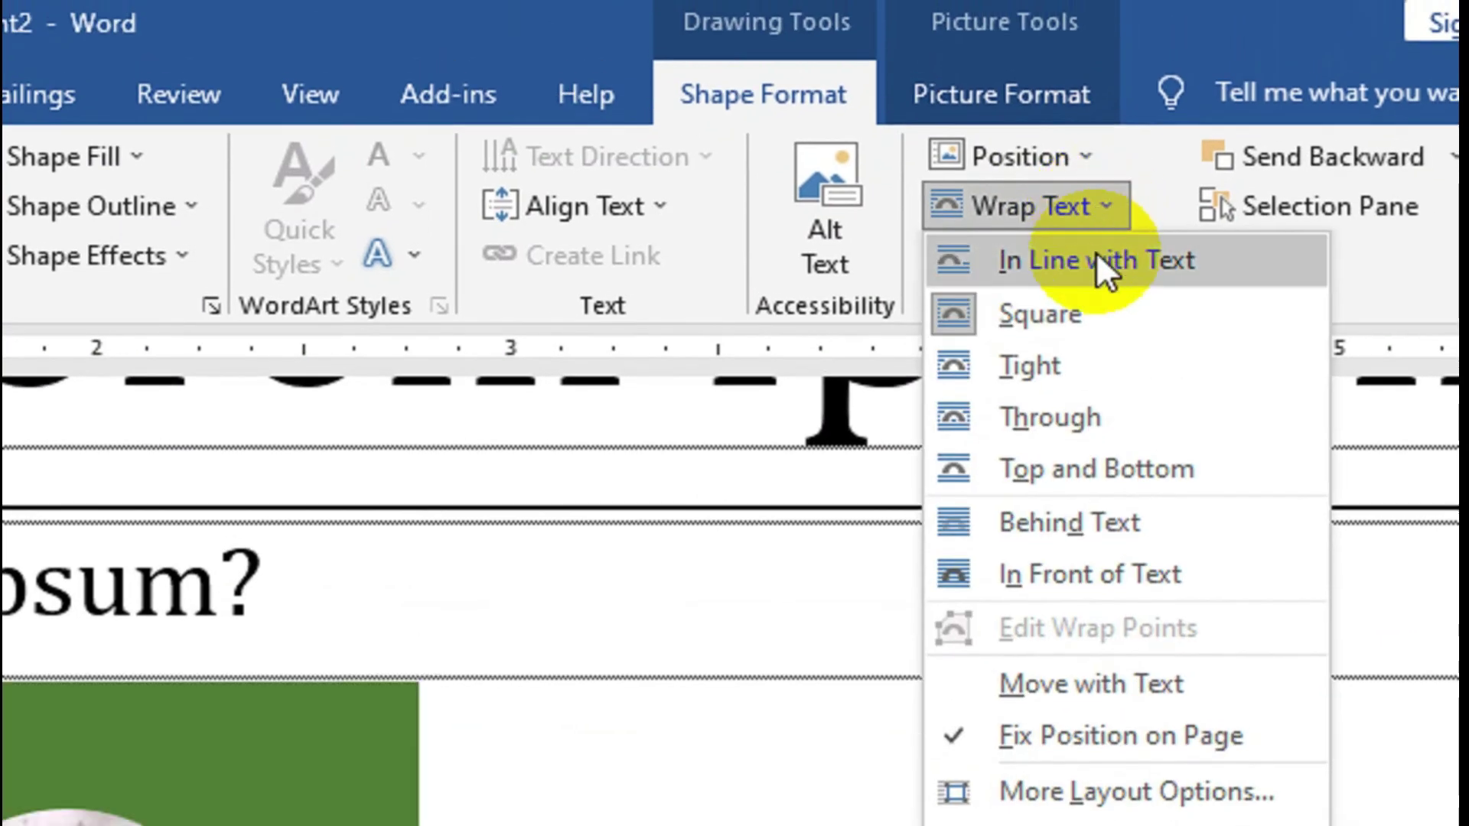
left_click(1095, 260)
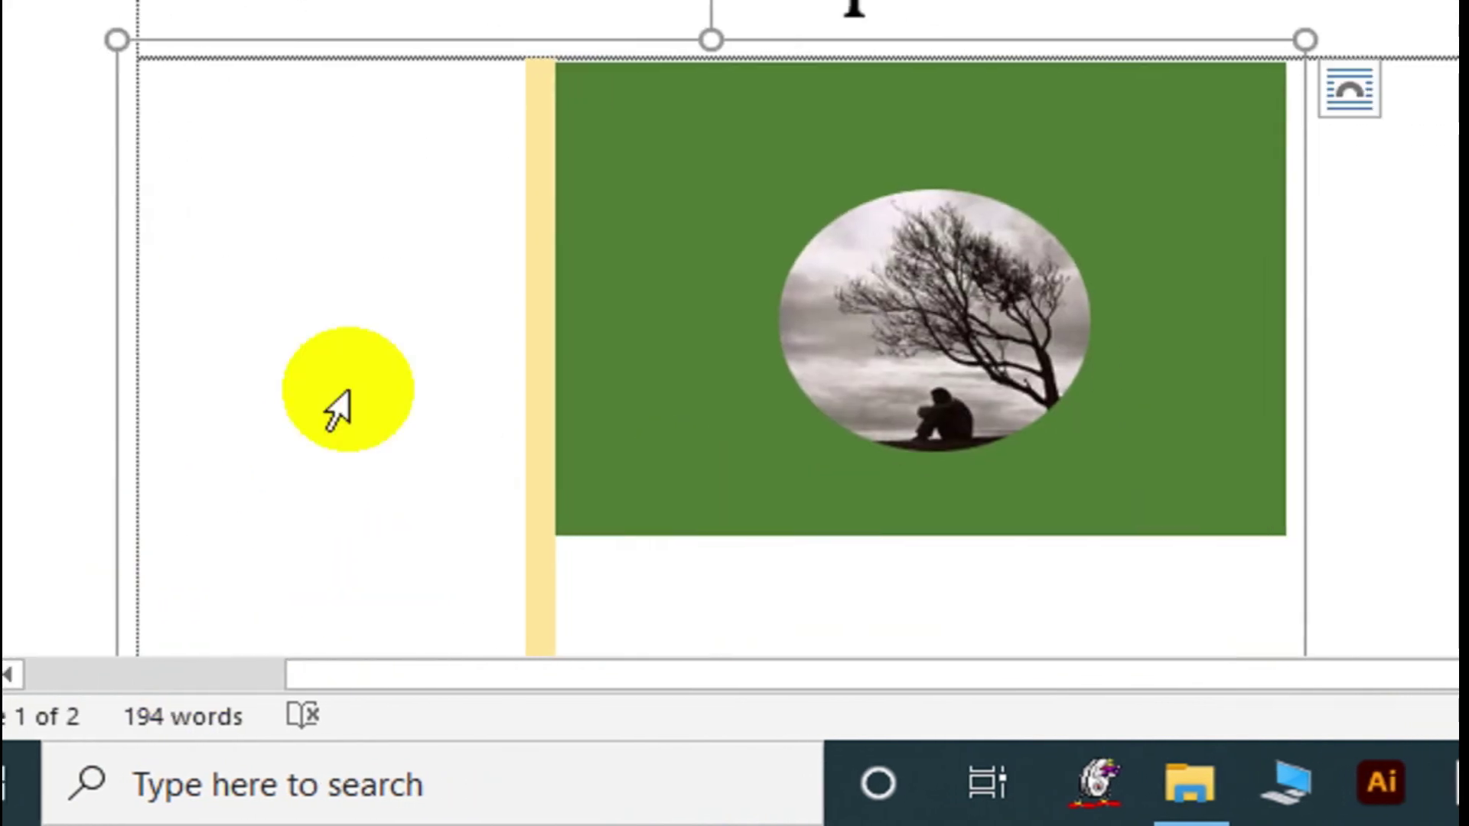
left_click(1187, 486)
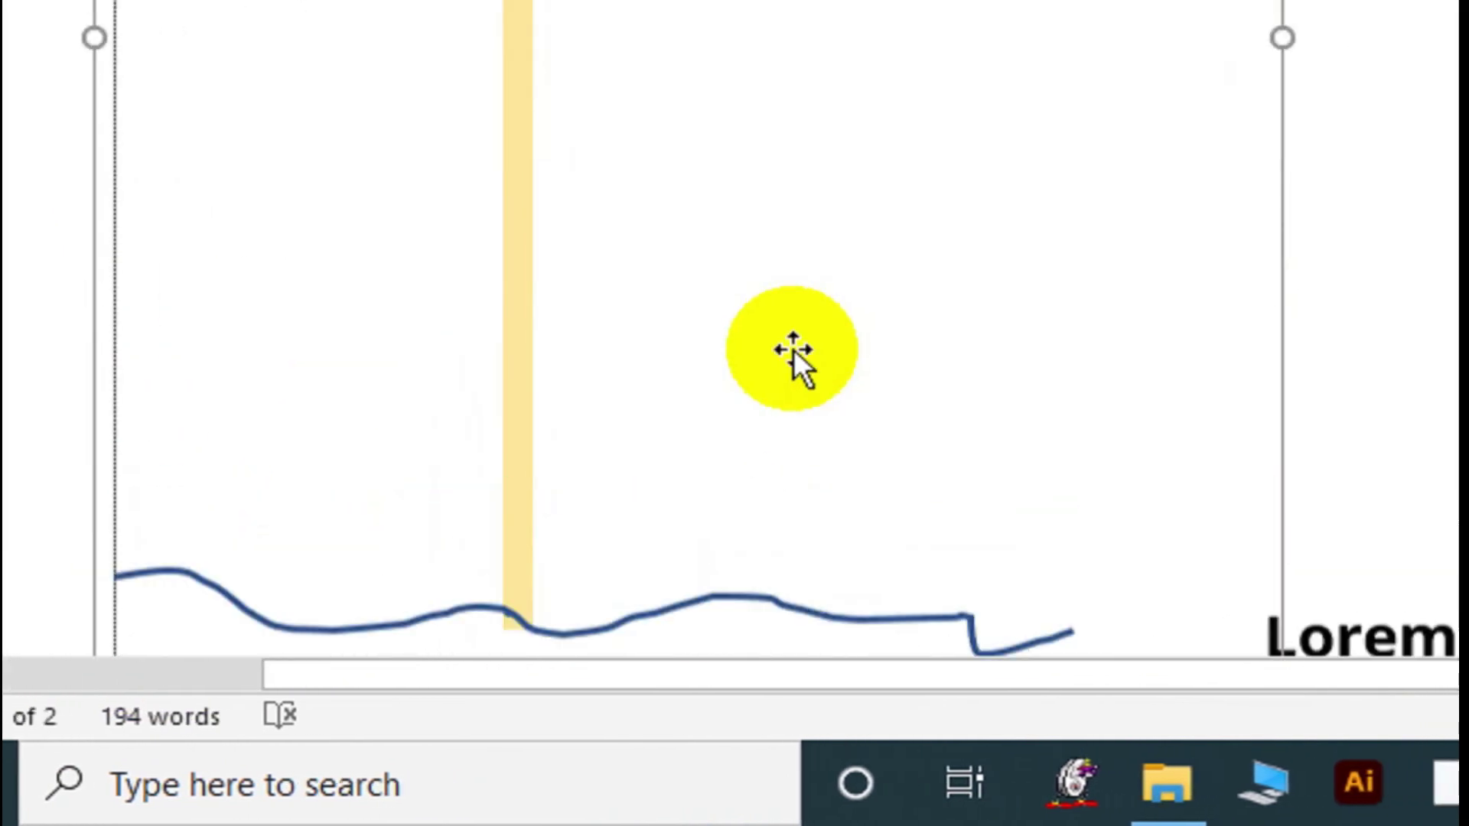
left_click(792, 349)
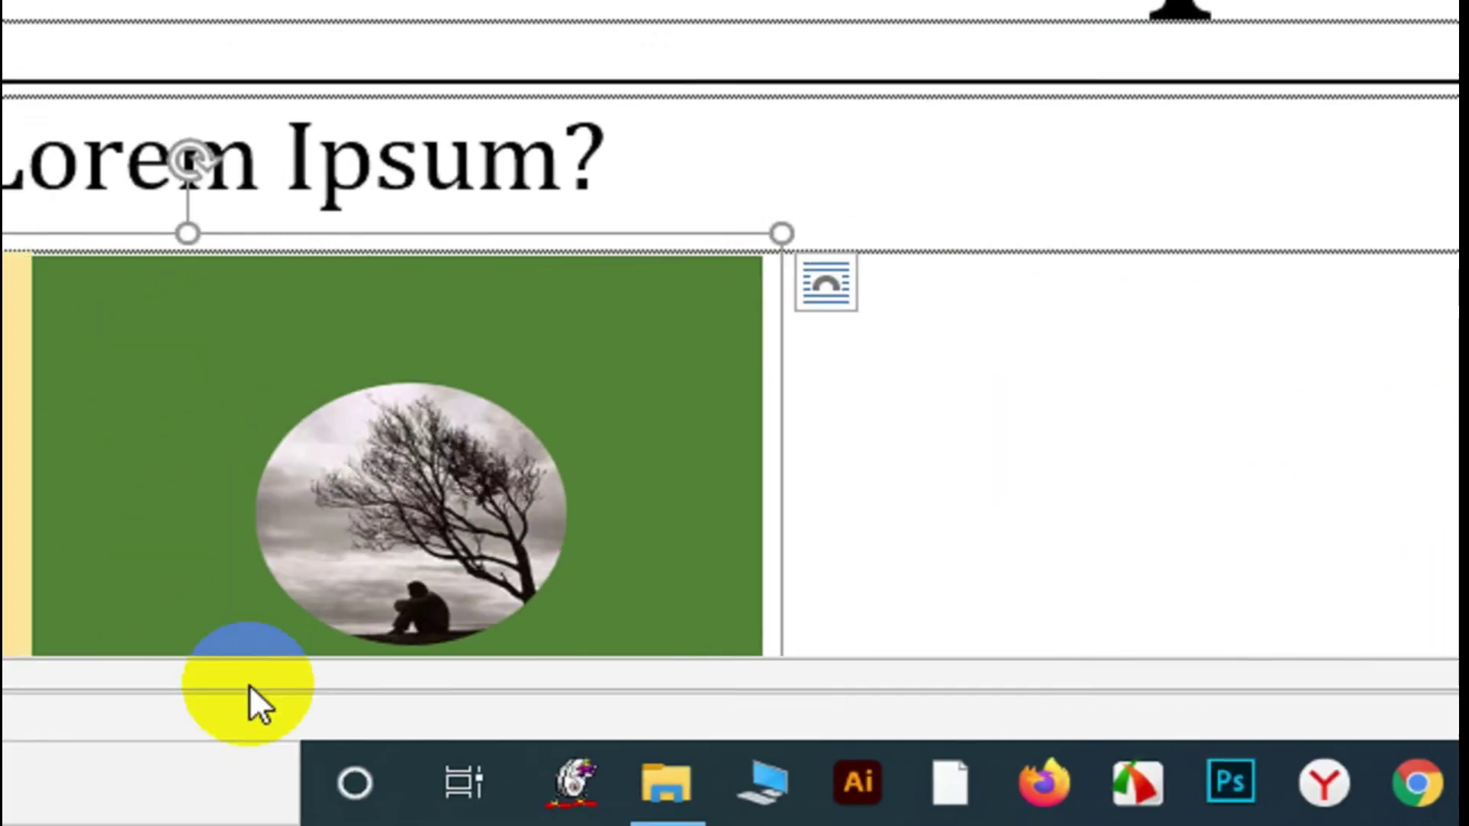
left_click(375, 422)
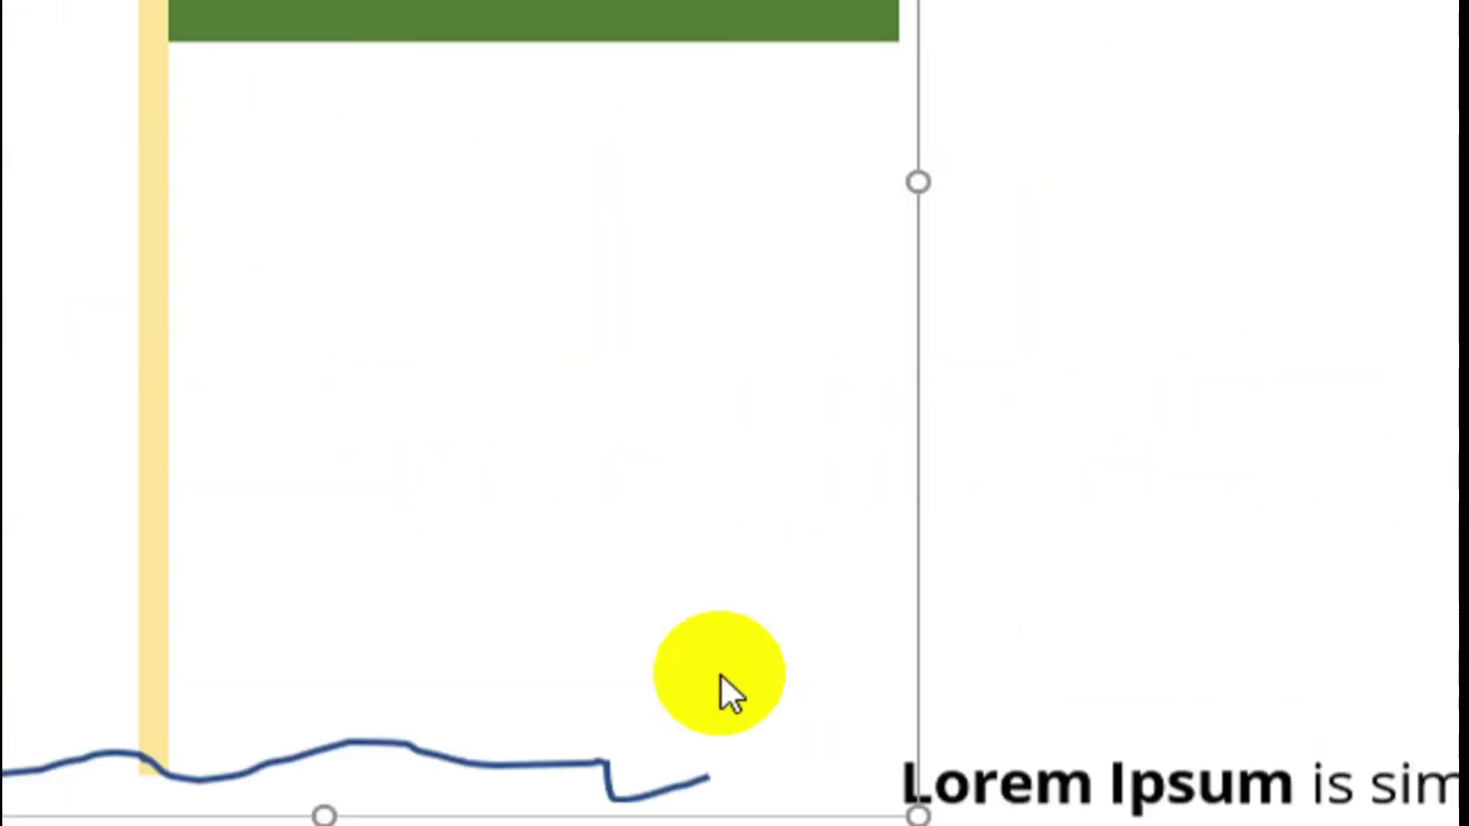
left_click(722, 635)
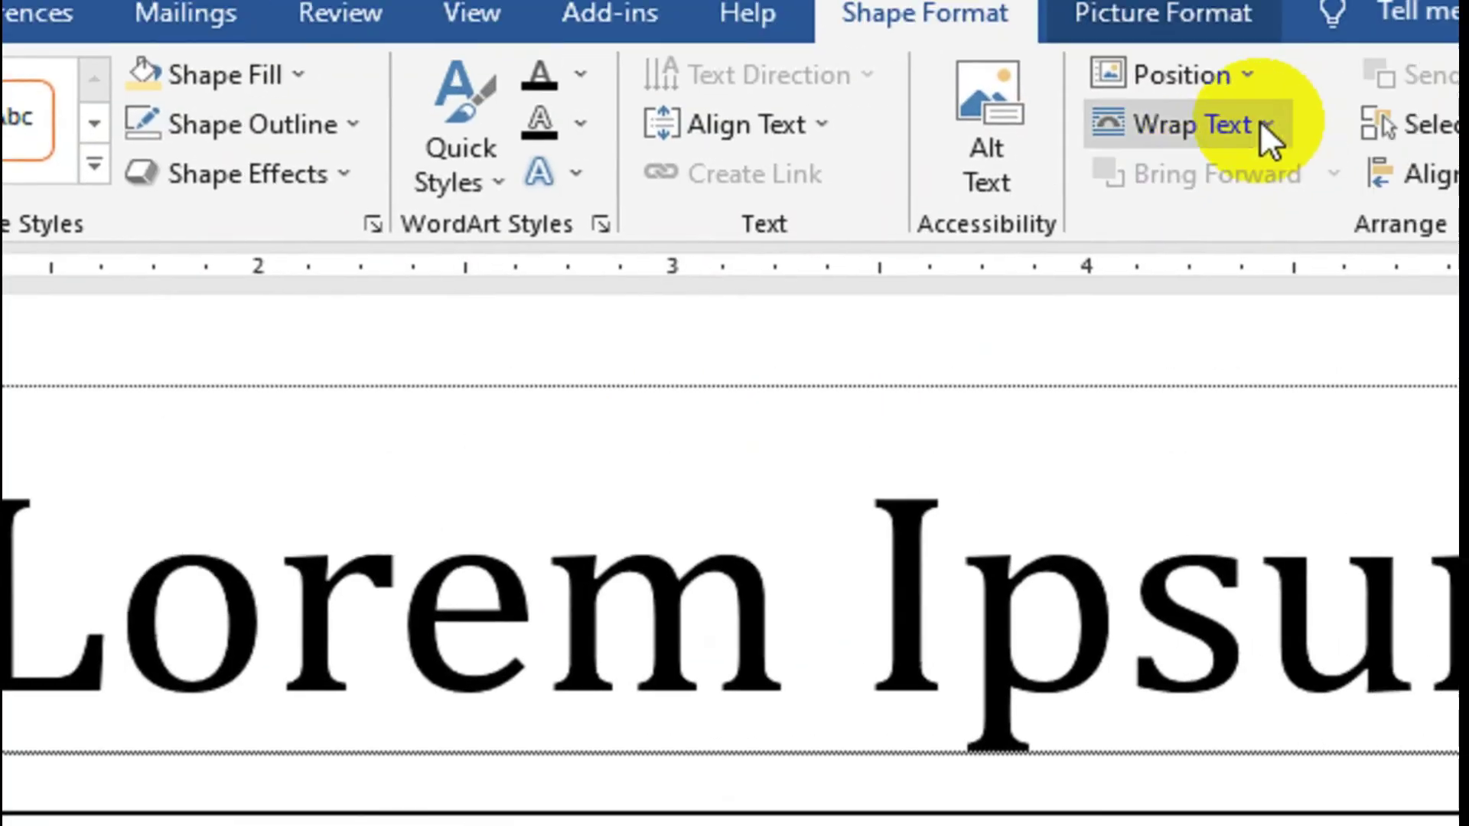
left_click(1140, 201)
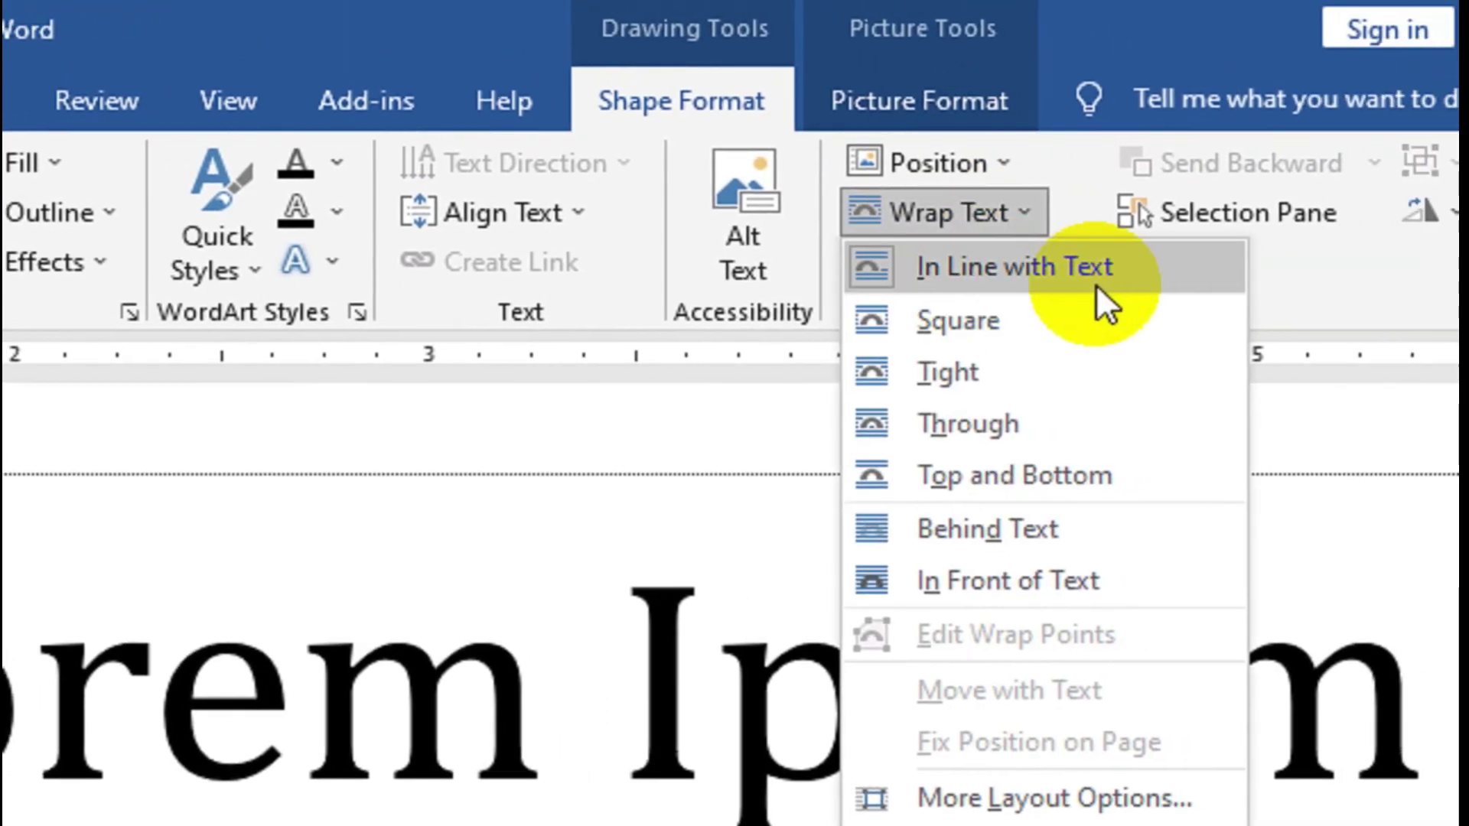
left_click(1062, 317)
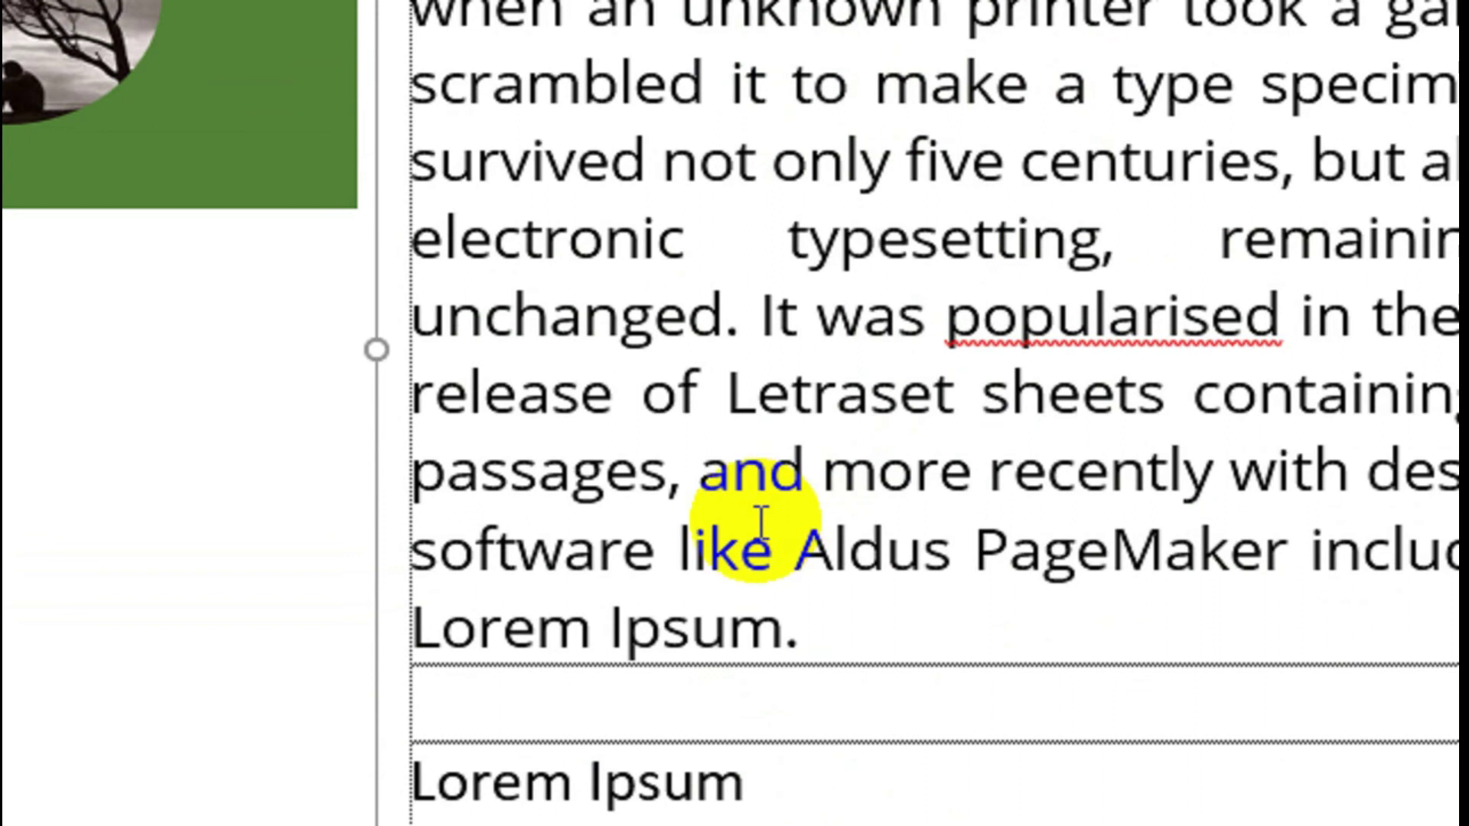
left_click_drag(7, 84, 1077, 268)
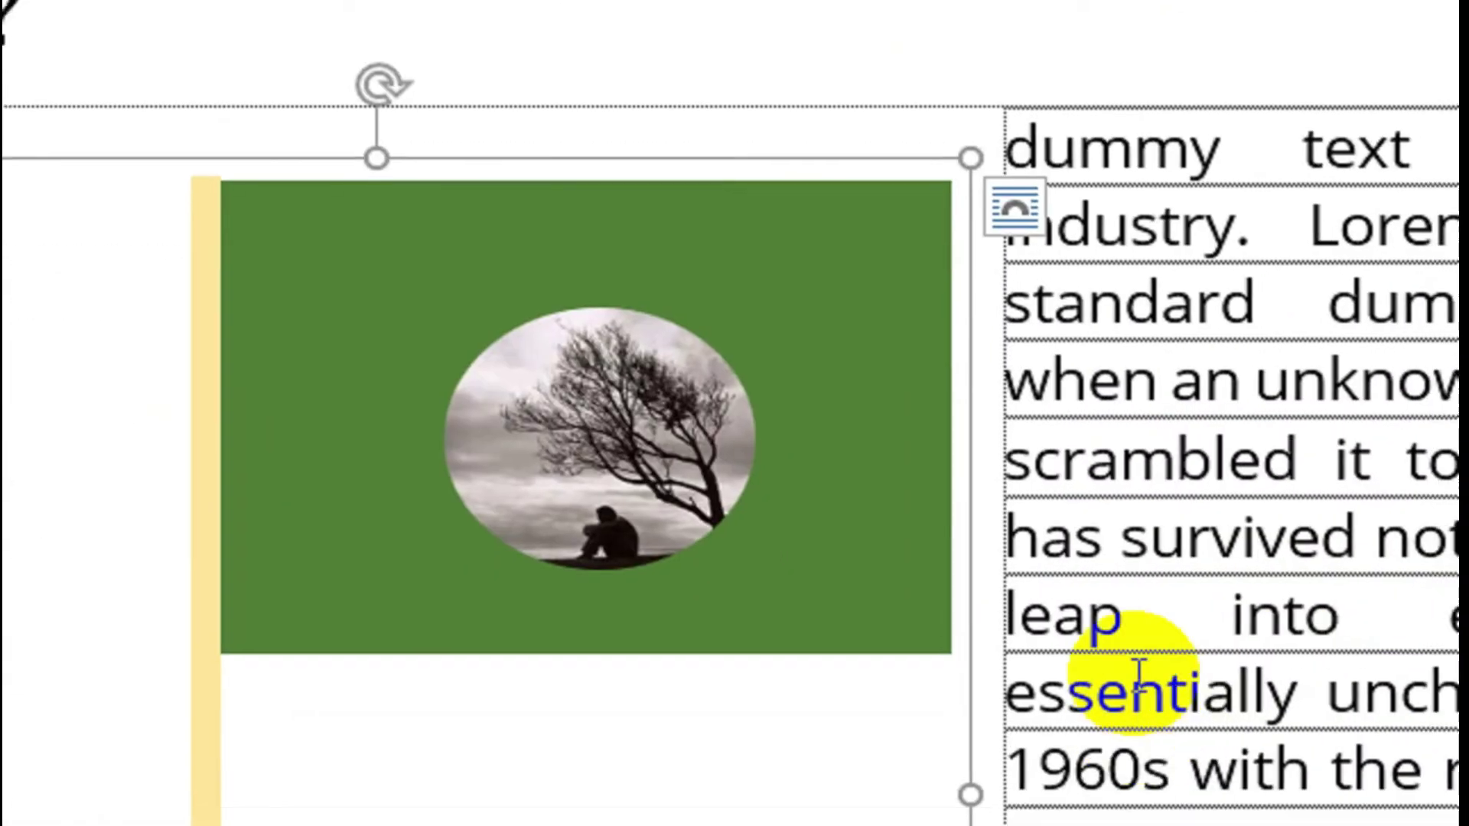
left_click(873, 196)
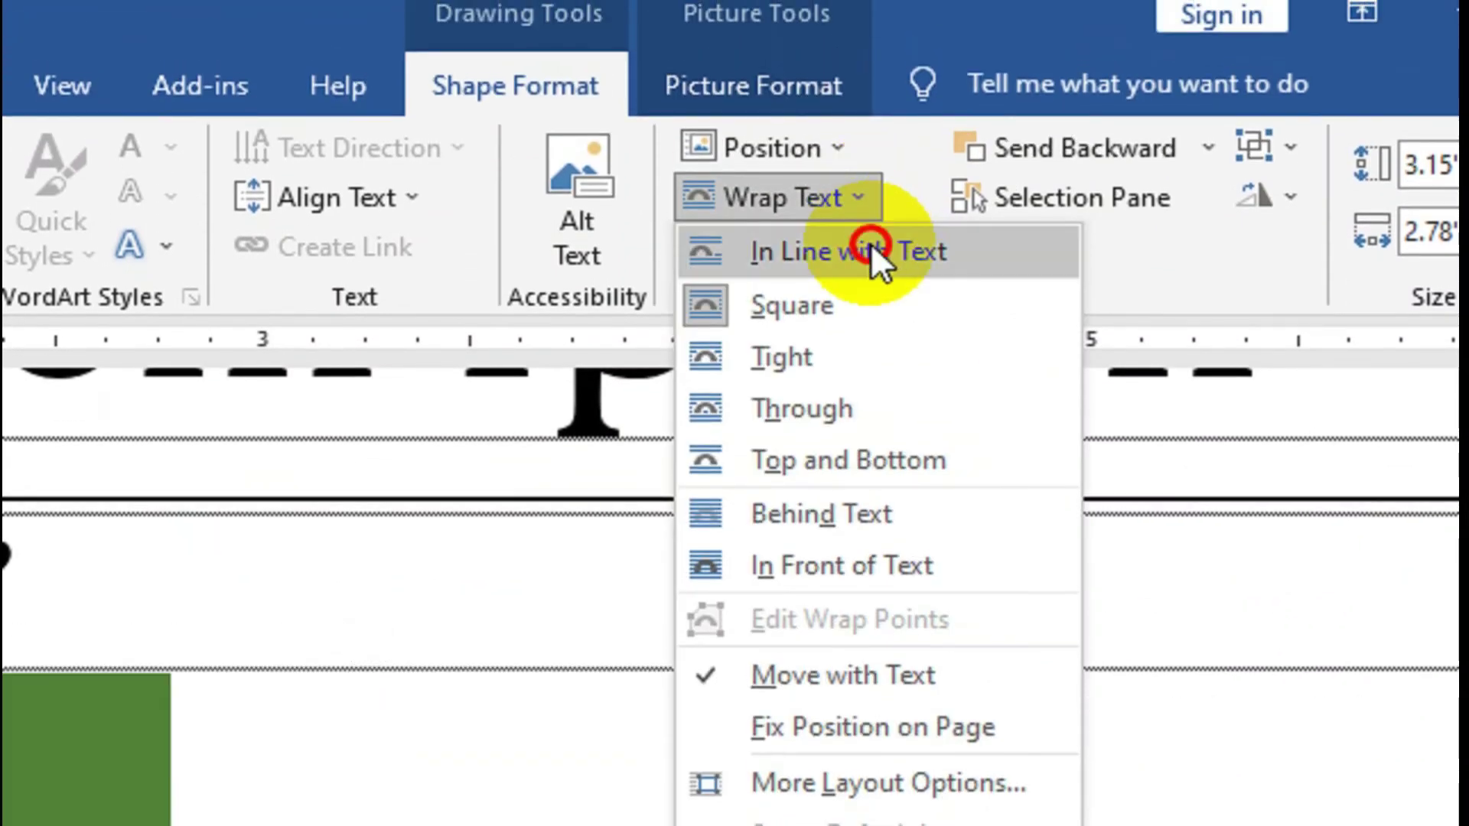
left_click(870, 251)
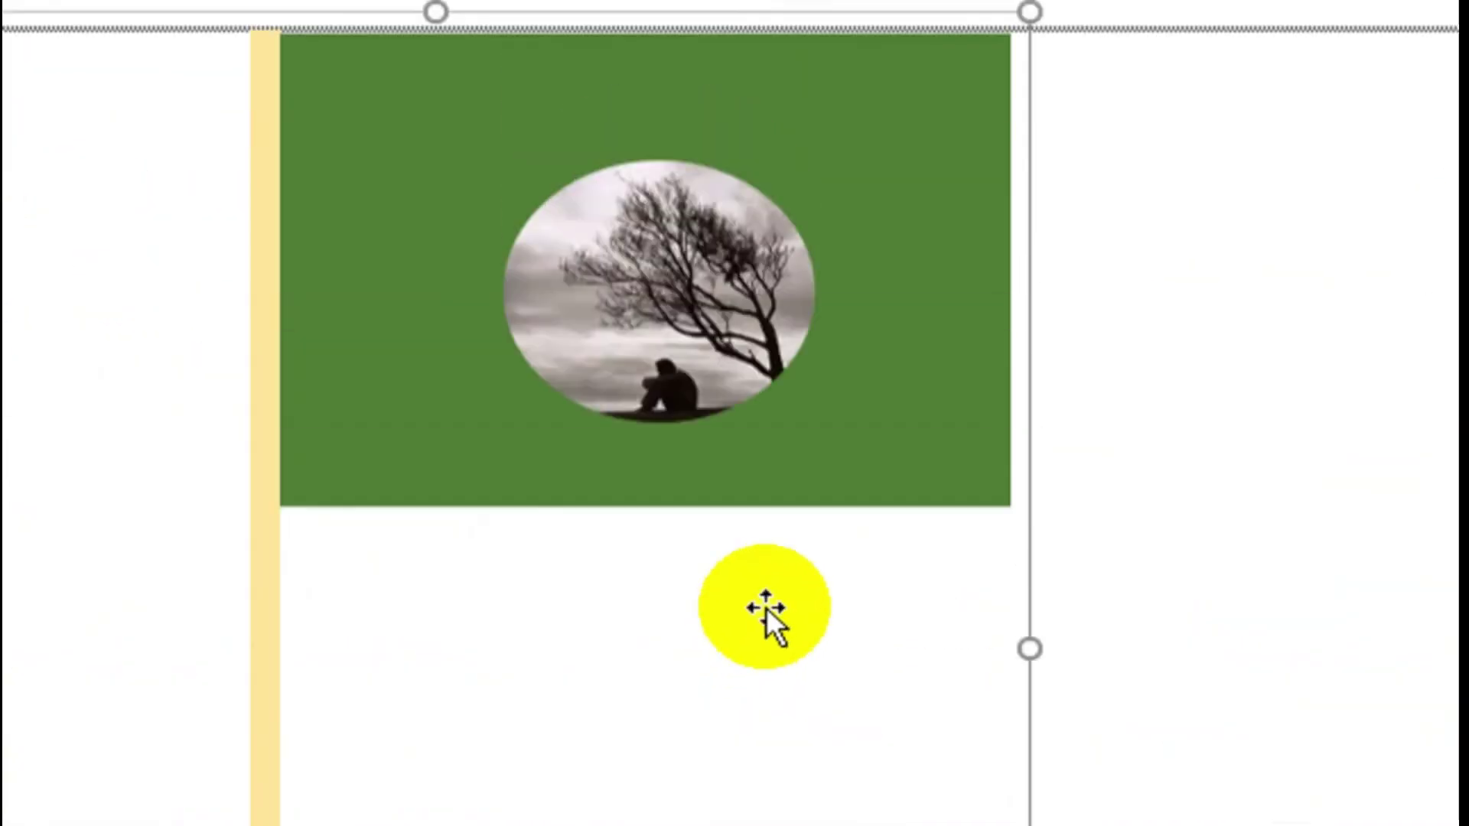
Step: Insert two empty paragraphs before the 'What is Lorem Ipsum?' heading
left_click(214, 361)
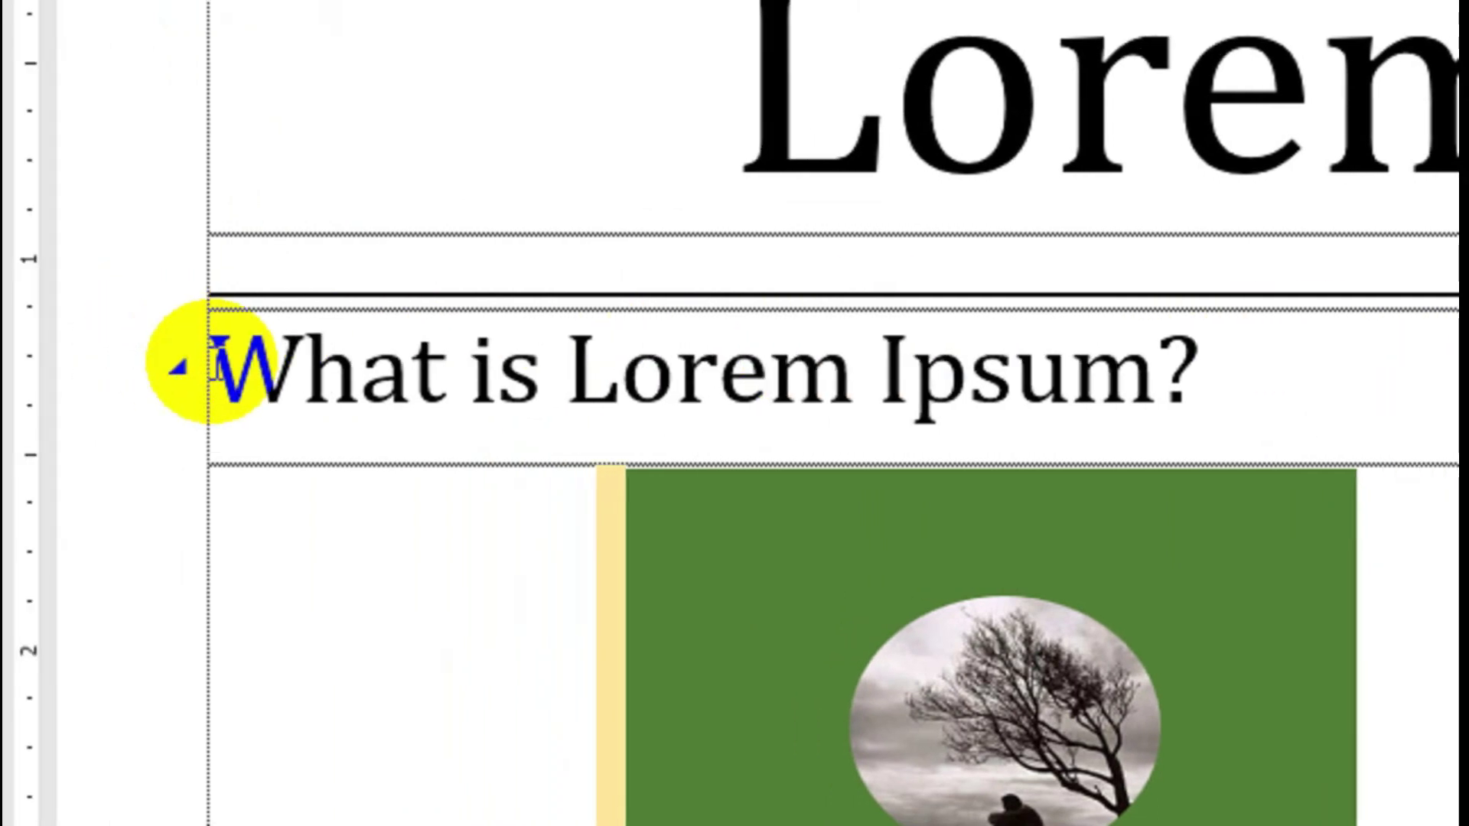
key("Return")
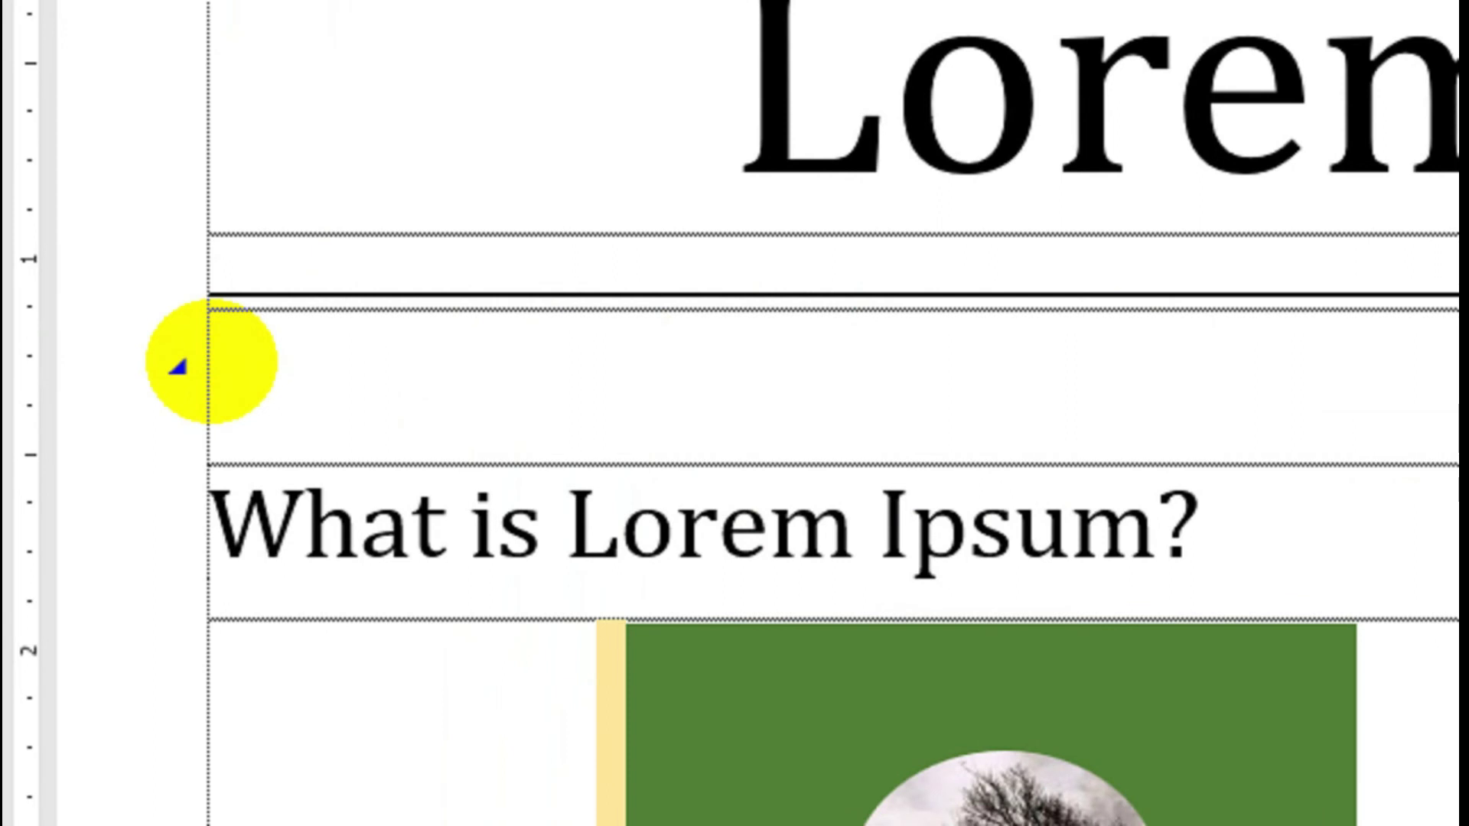
key("Return")
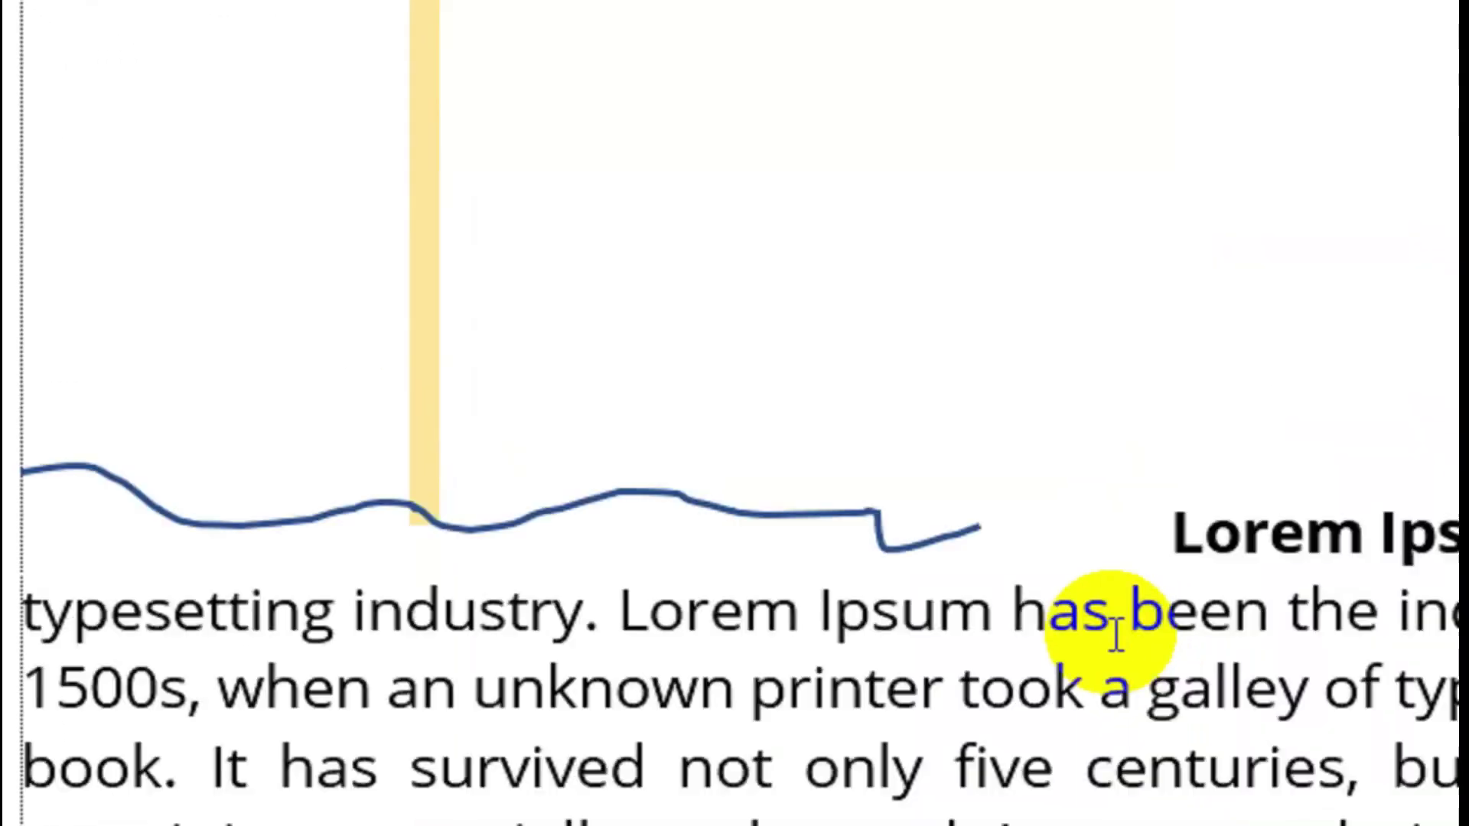
Step: Select the green flag graphic and bring up its Shape Format options
left_click(802, 513)
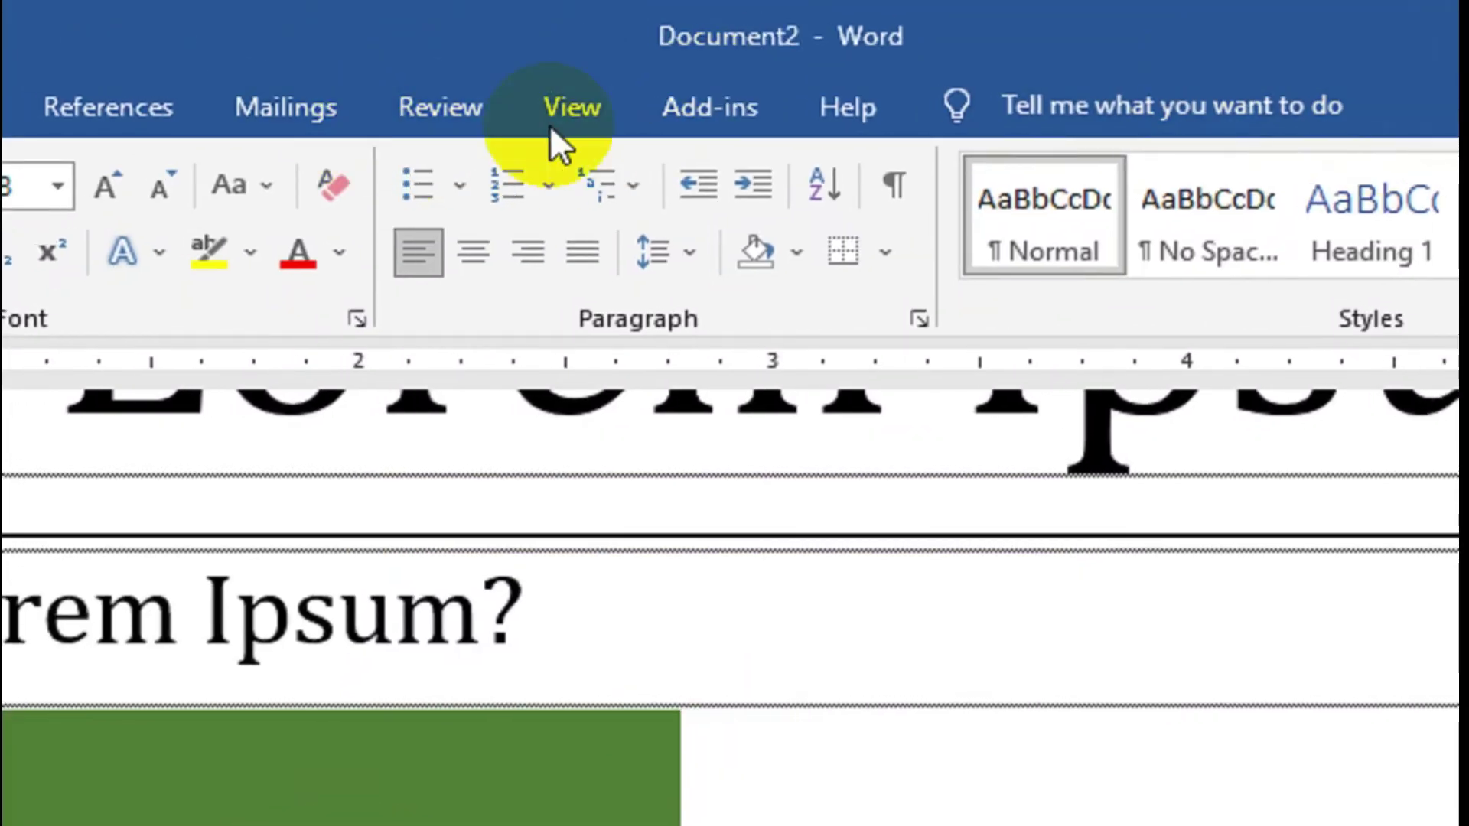
left_click(493, 666)
left_click(967, 115)
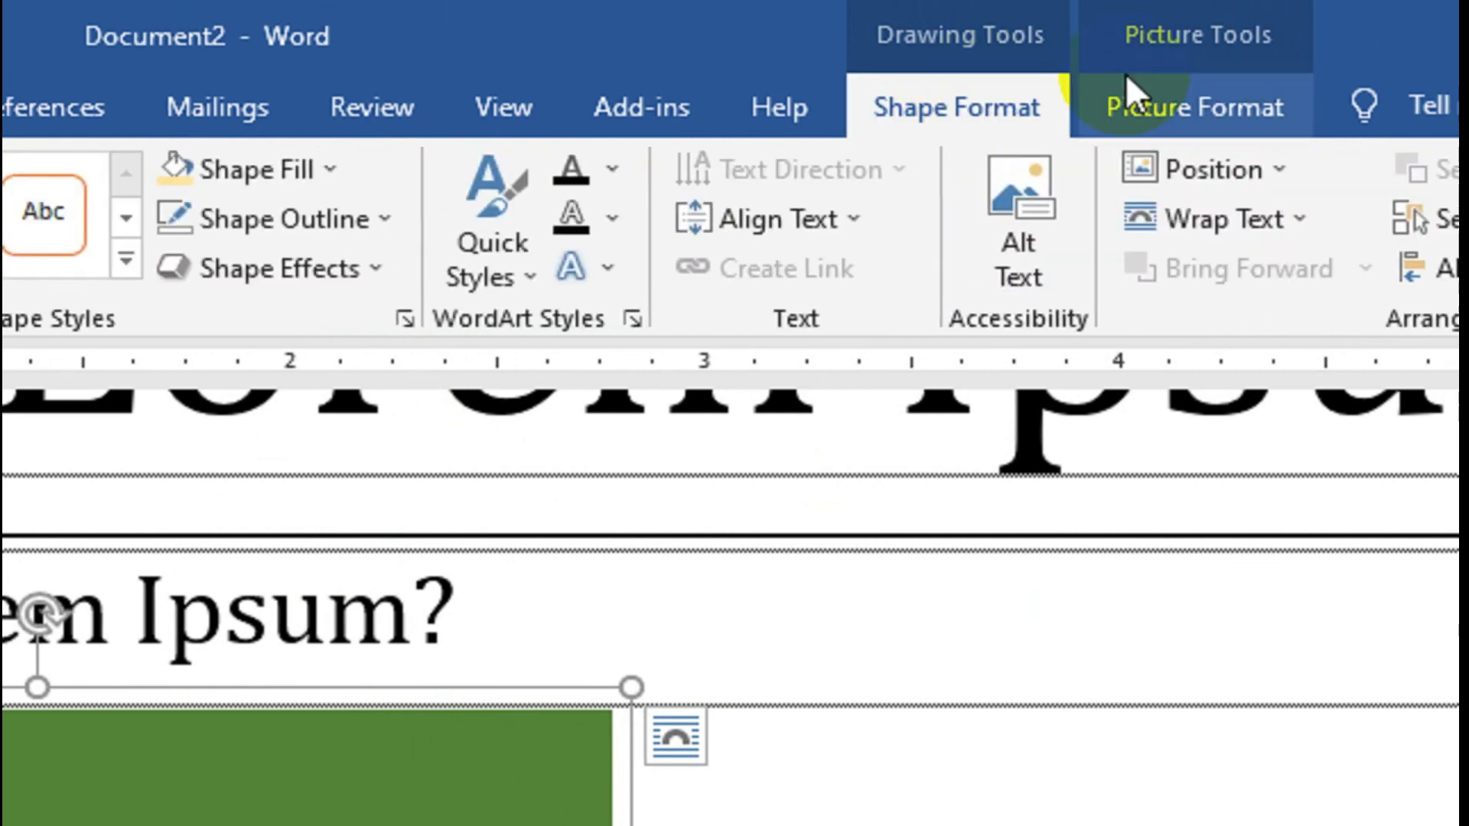
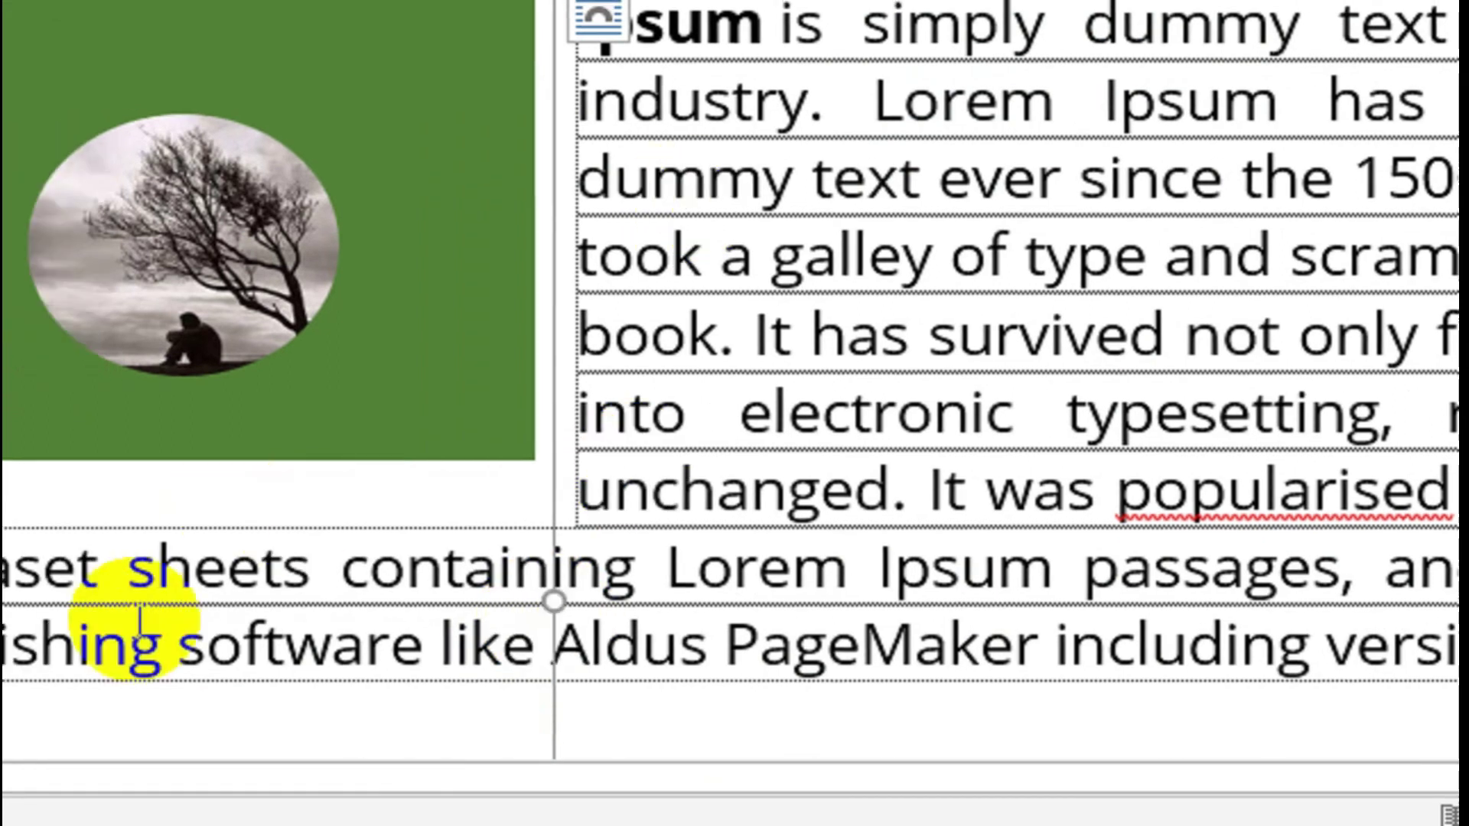
Step: Set the green picture group's Wrap Text option to Fix Position on Page
left_click(309, 361)
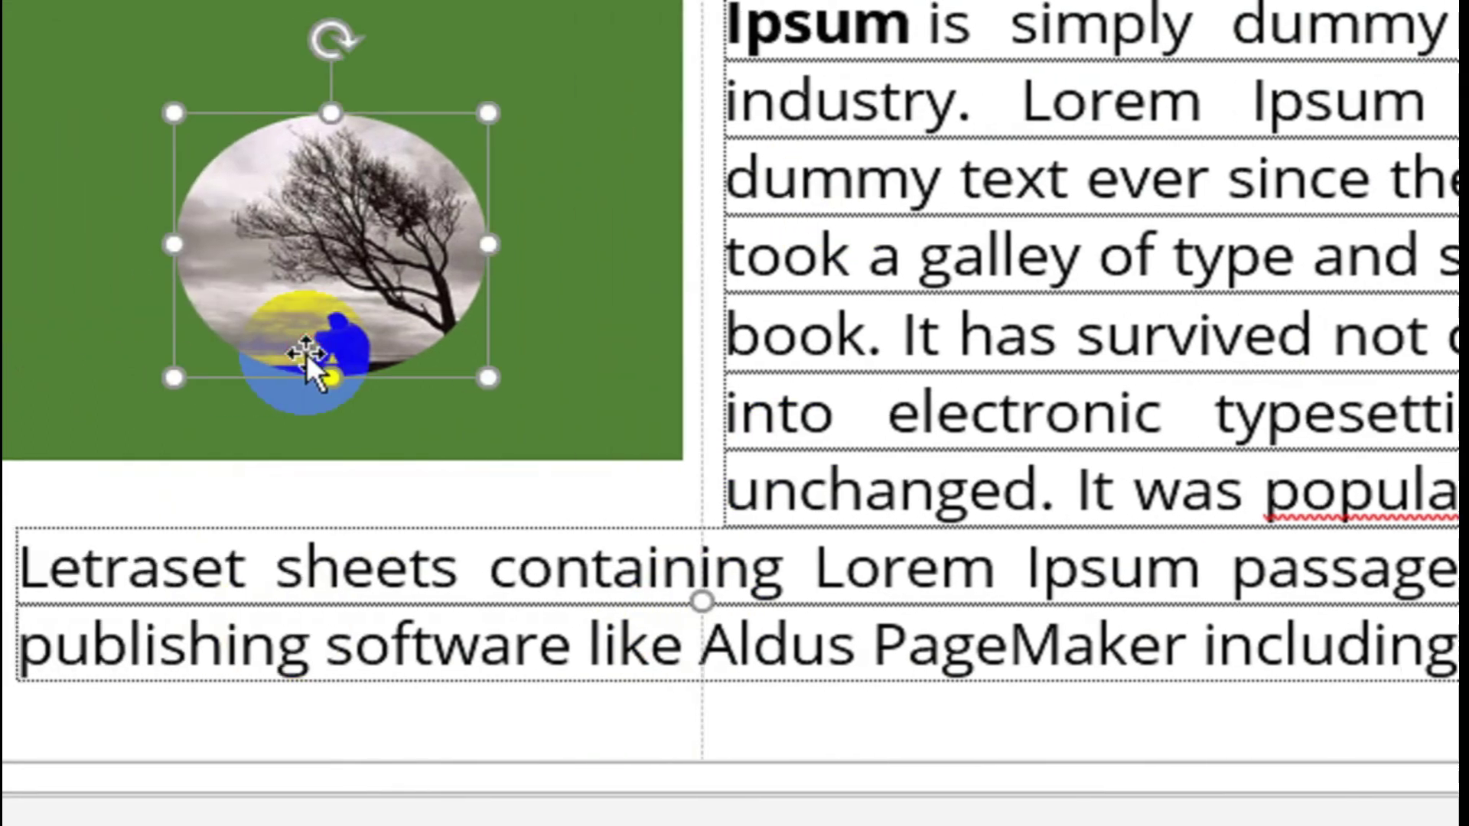
left_click(845, 455)
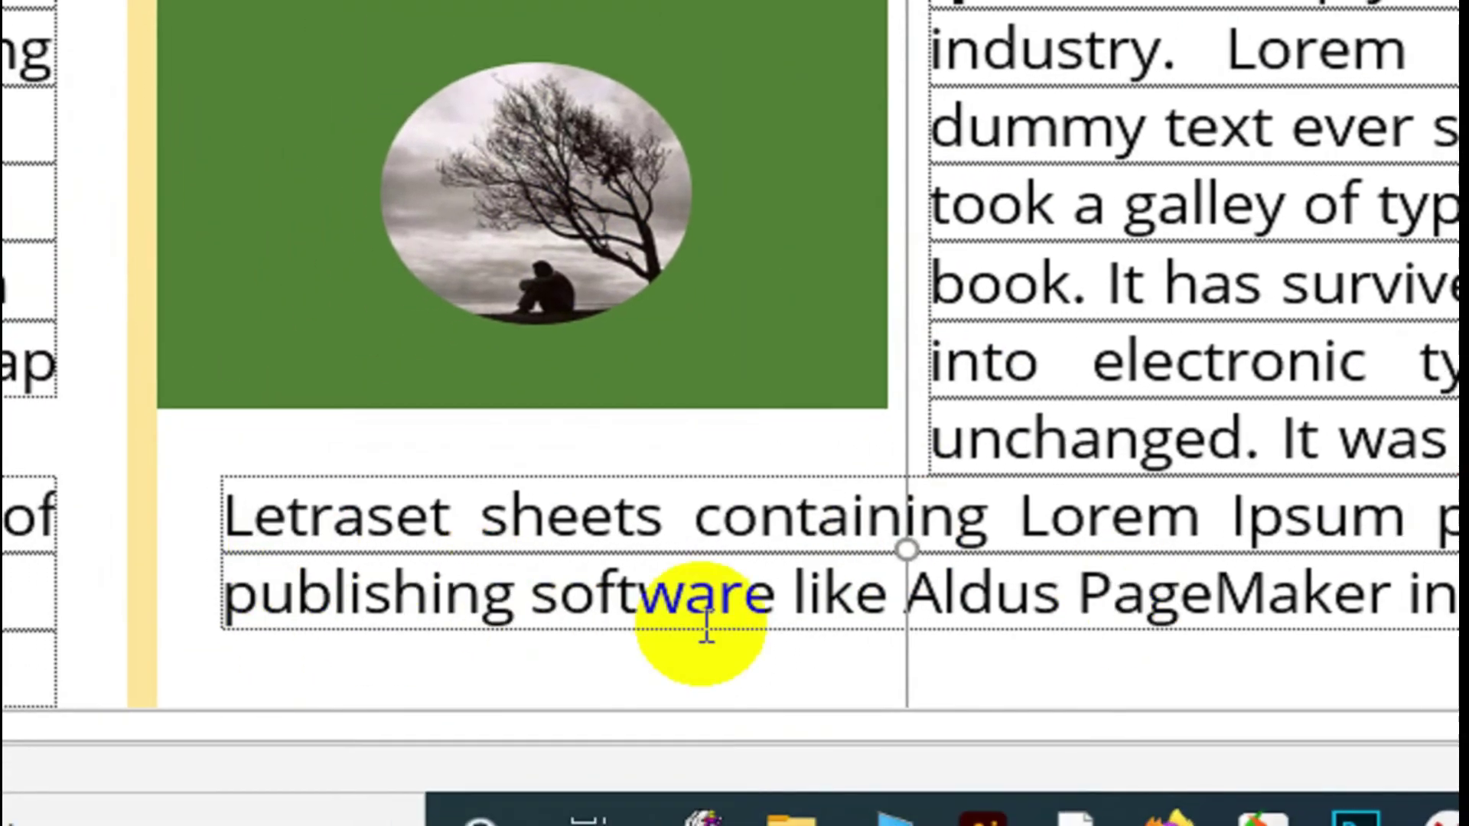
scroll(803, 403, "down", 5)
scroll(961, 532, "down", 3)
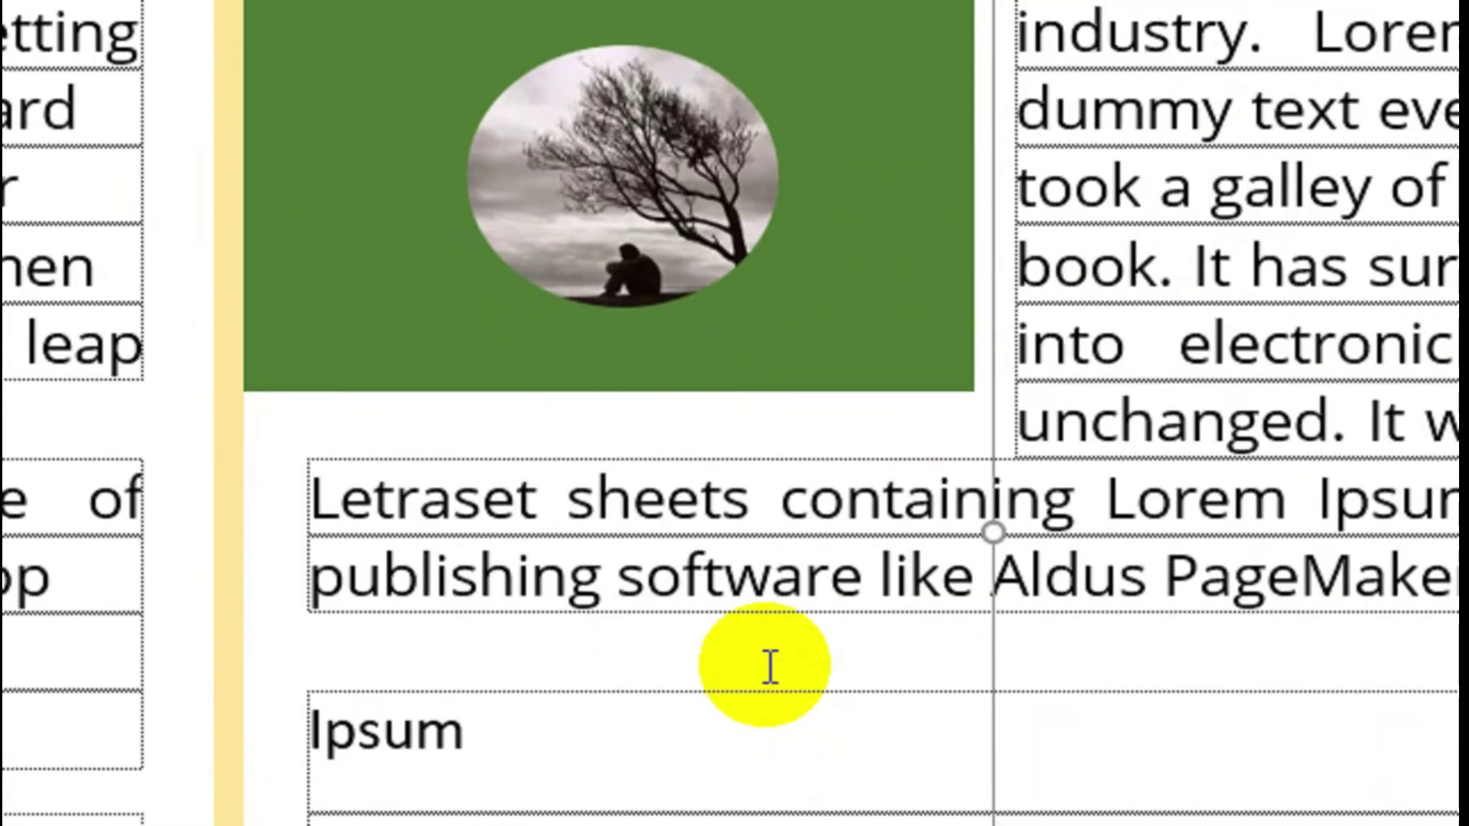
left_click(320, 98)
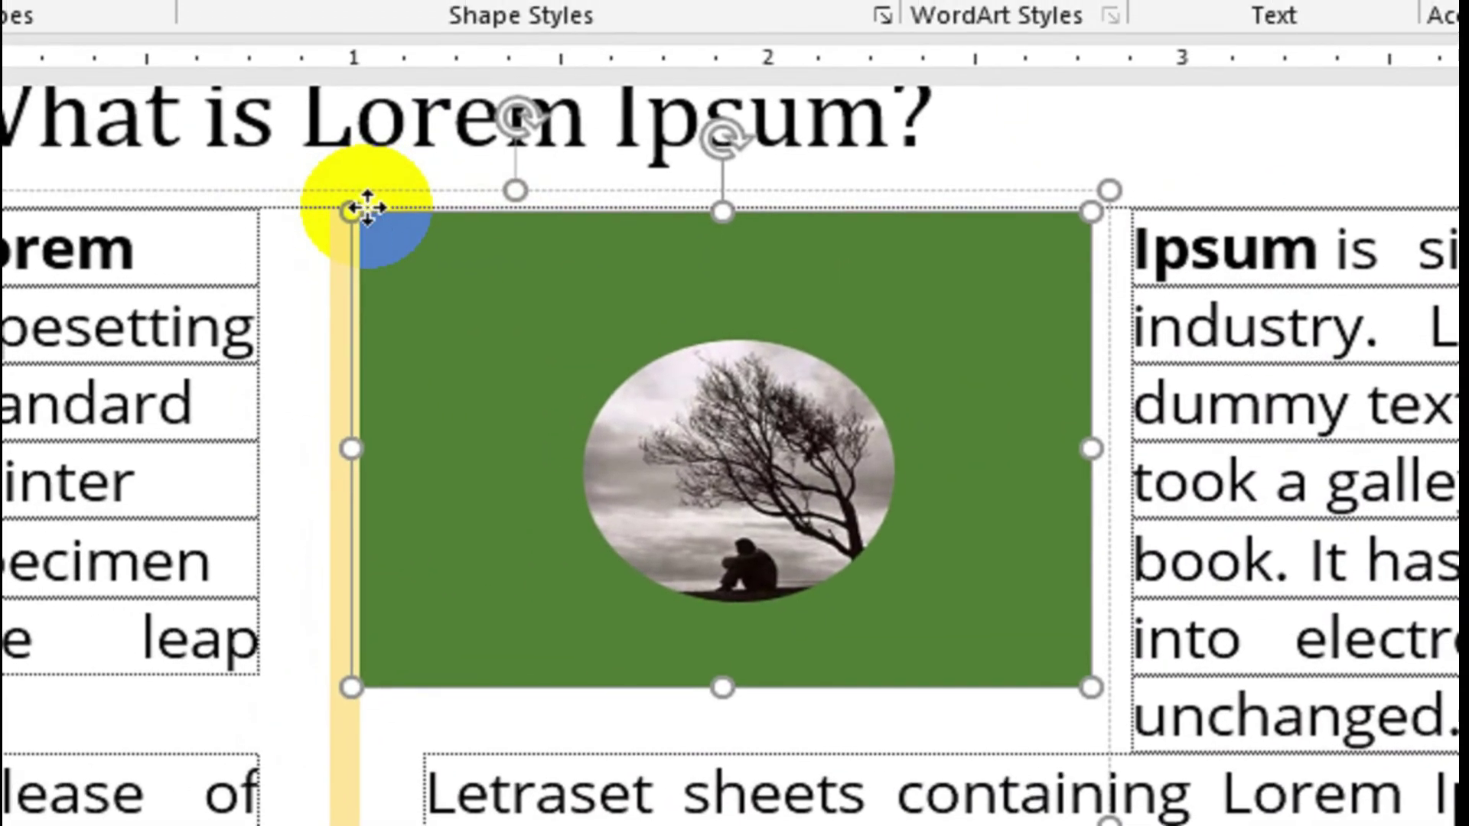
left_click(366, 188)
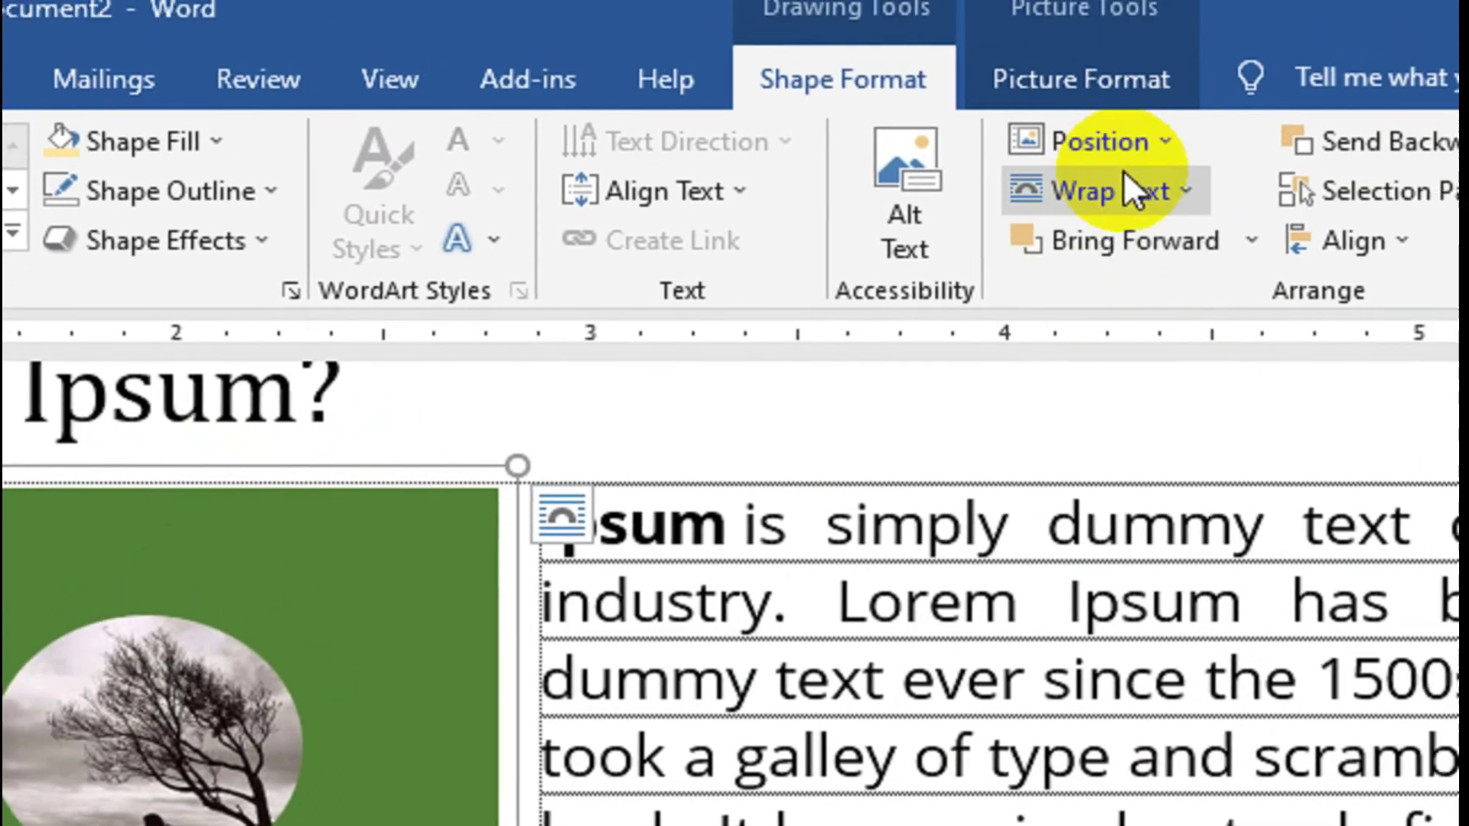
left_click(1098, 210)
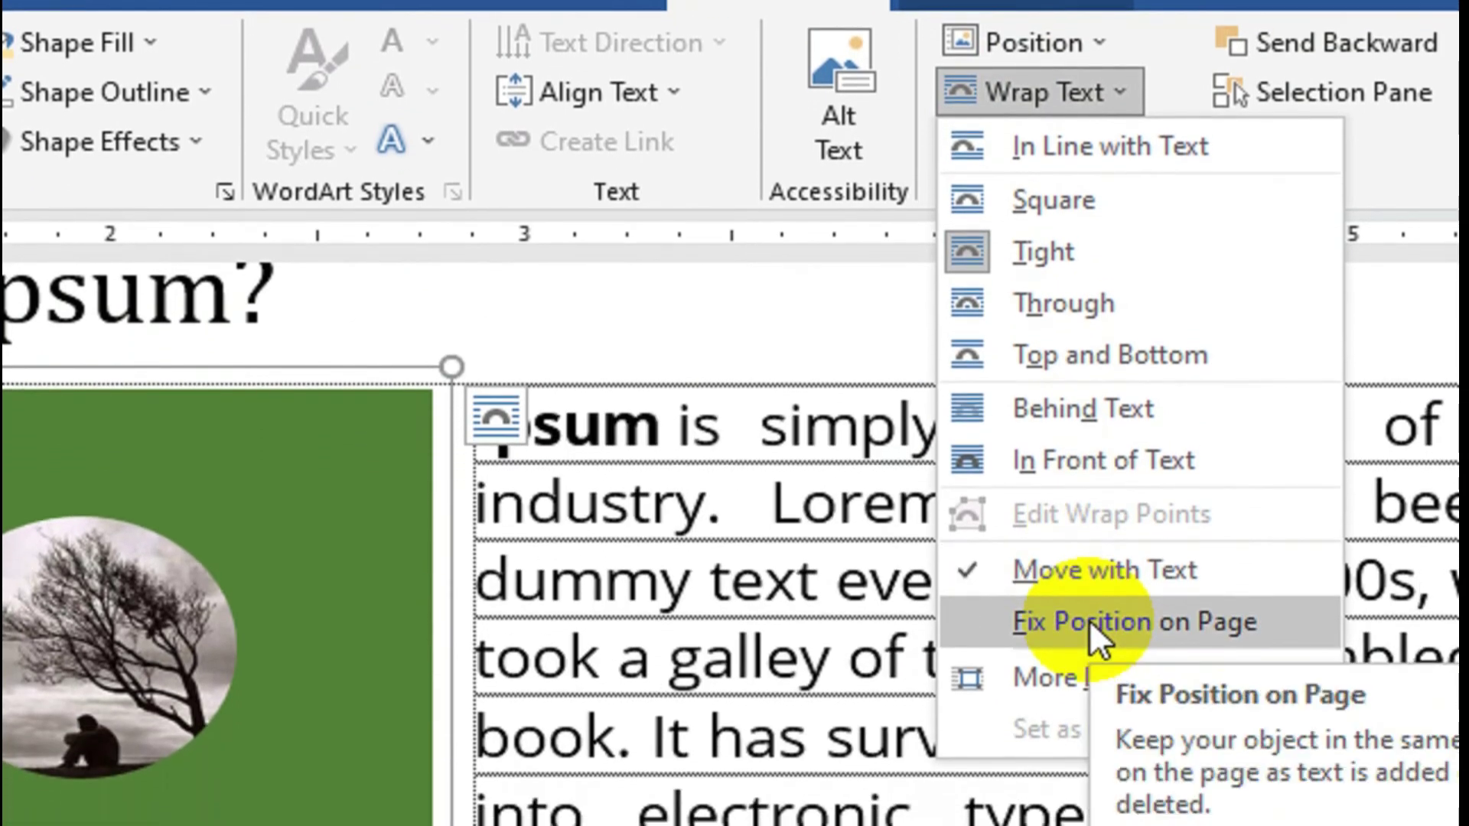
left_click(1090, 619)
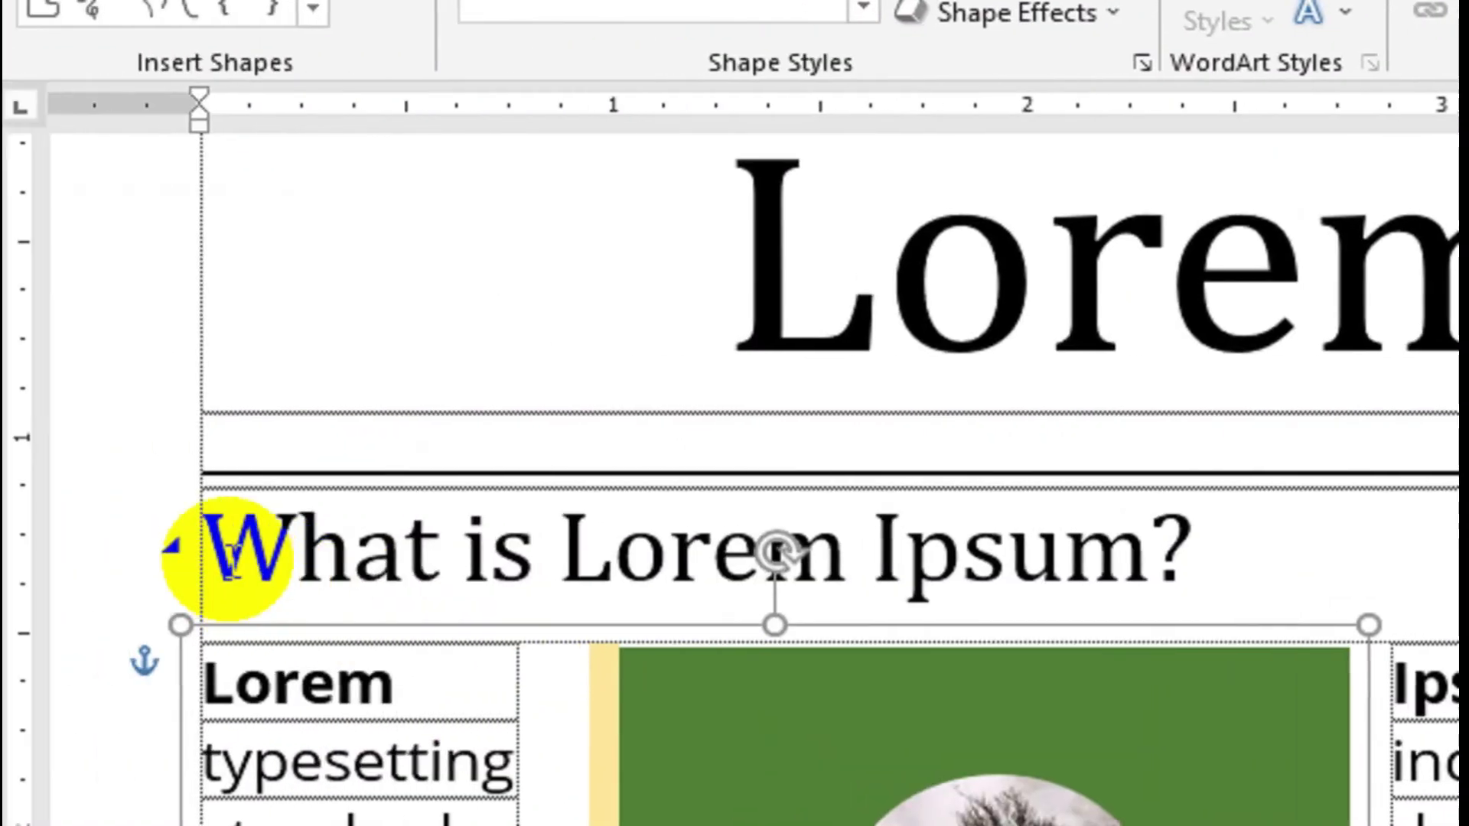
left_click(178, 544)
key("Return")
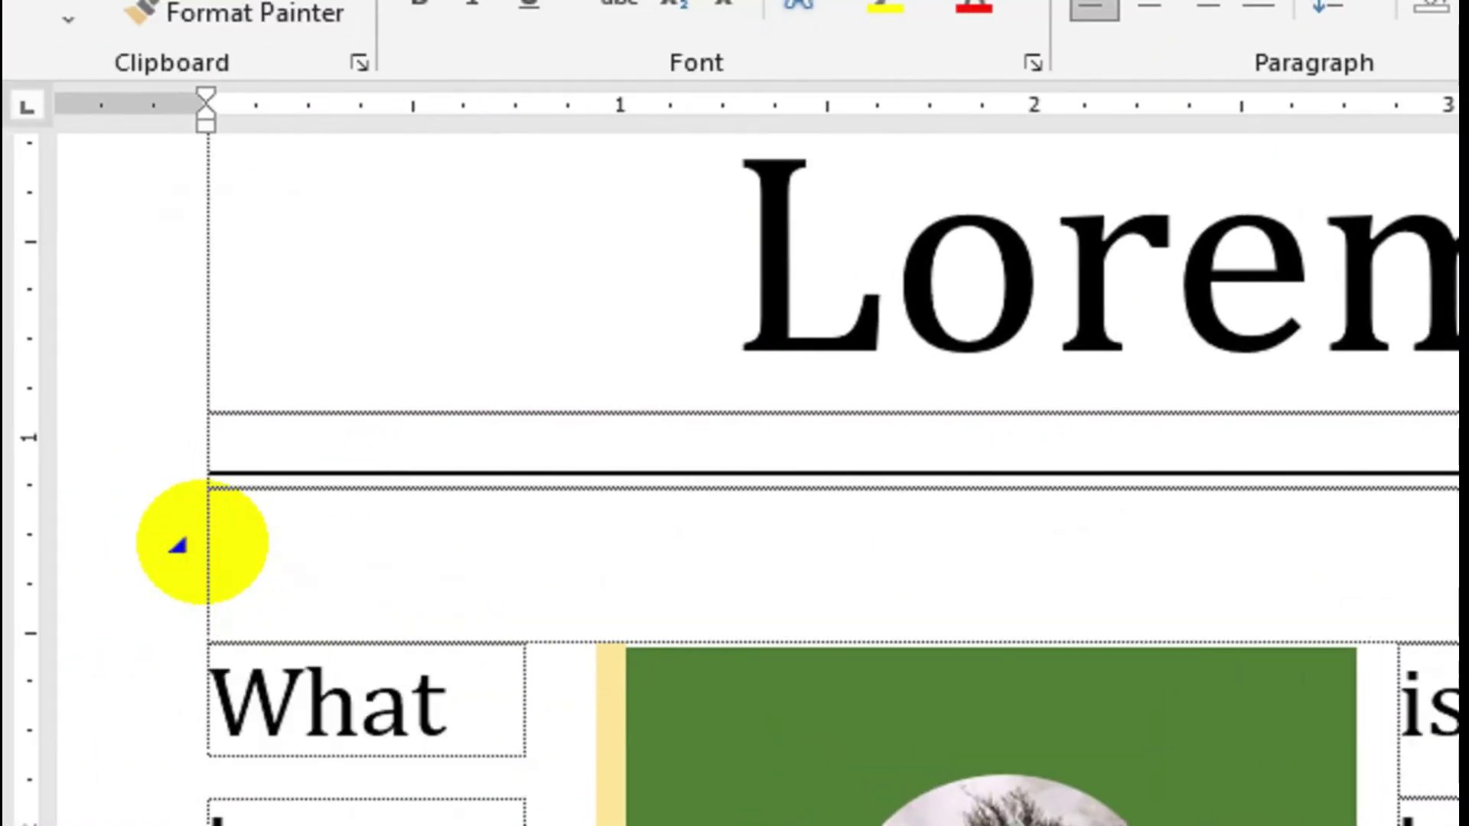
scroll(178, 545, "down", 5)
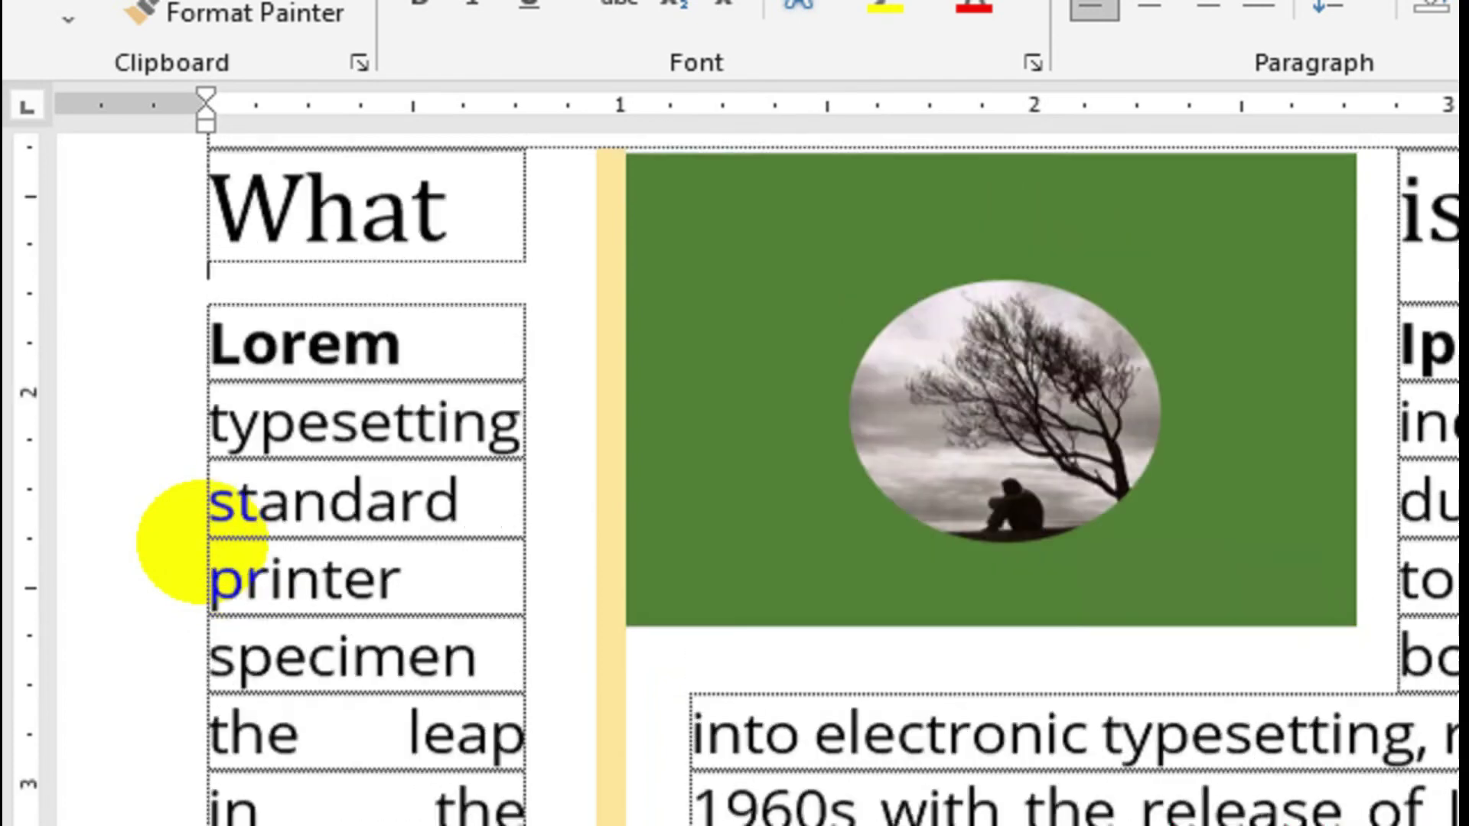
scroll(201, 542, "up", 1)
scroll(201, 542, "up", 2)
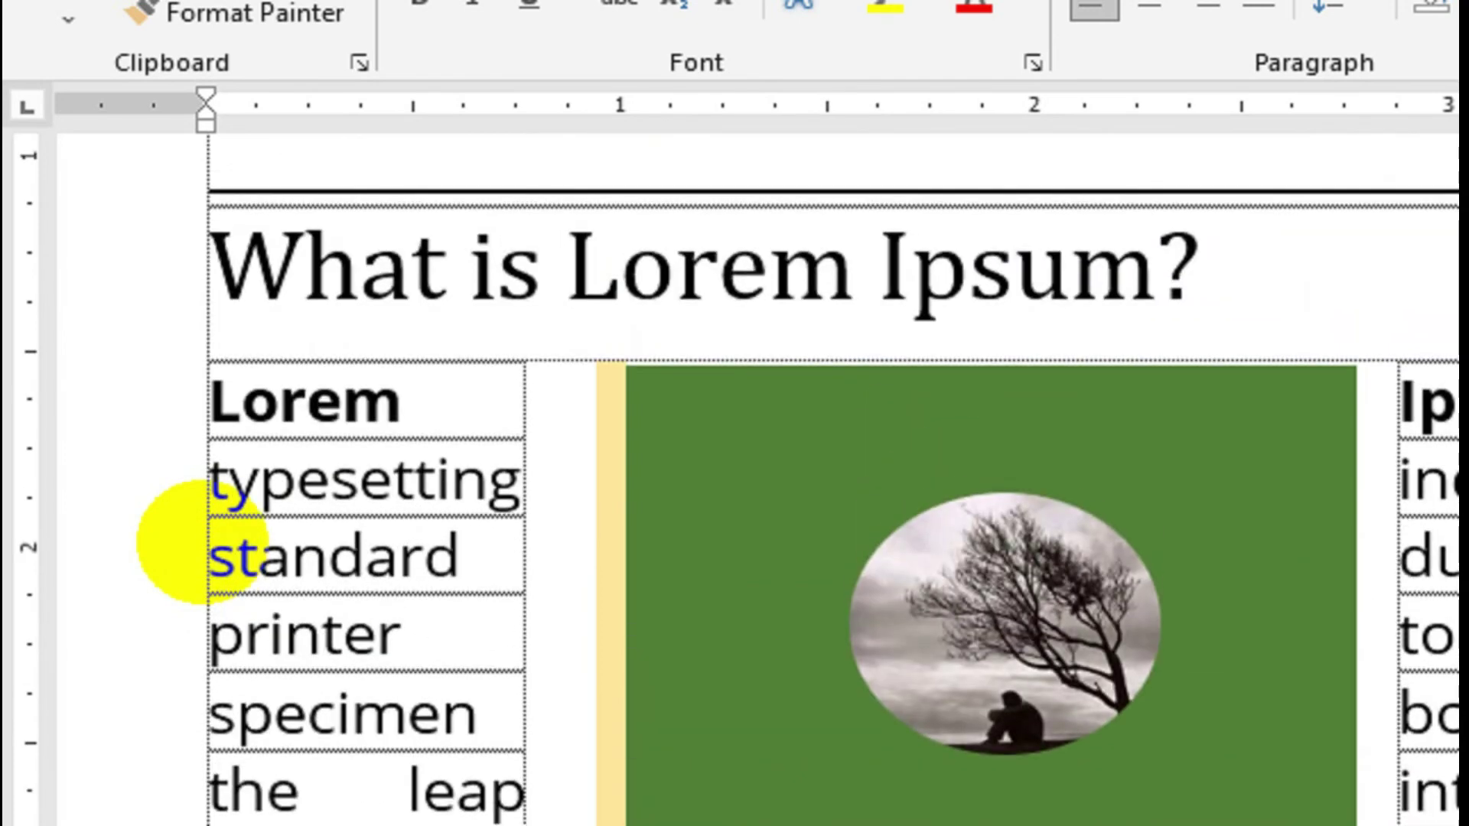
Step: Set the green picture group's text wrapping to In Front of Text
left_click(952, 437)
left_click(1423, 43)
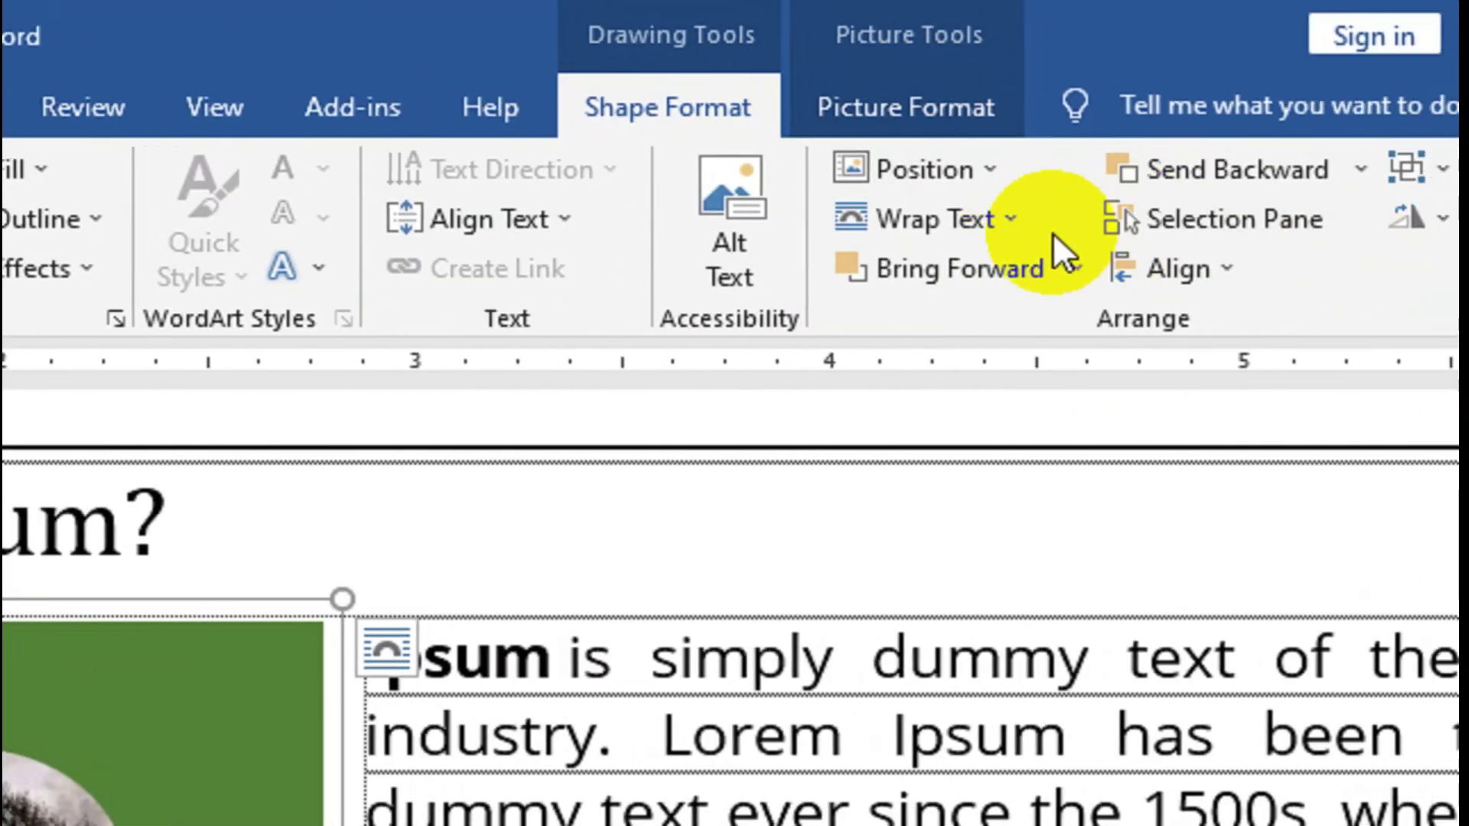
left_click(1005, 214)
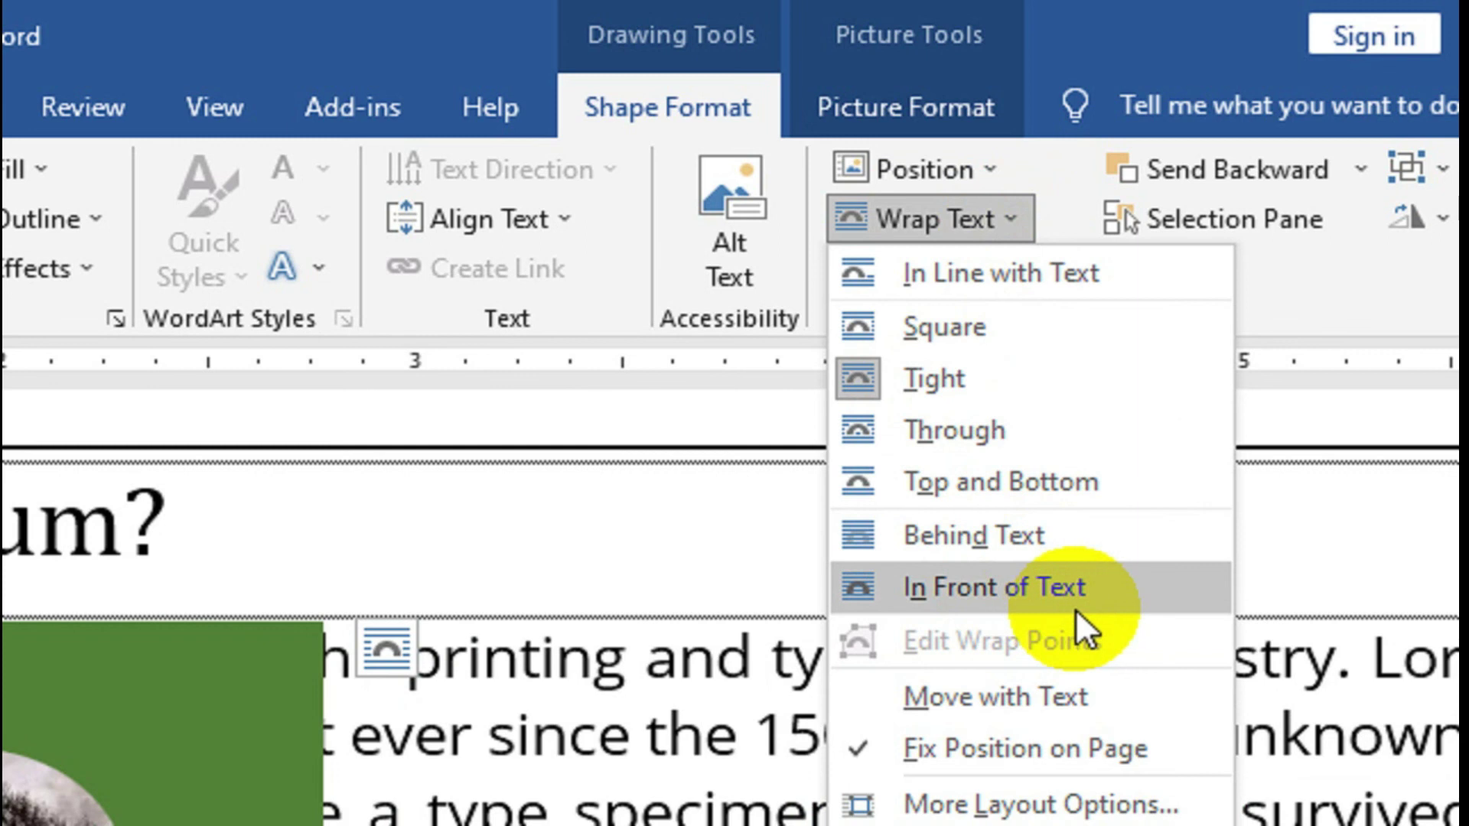
left_click(1075, 605)
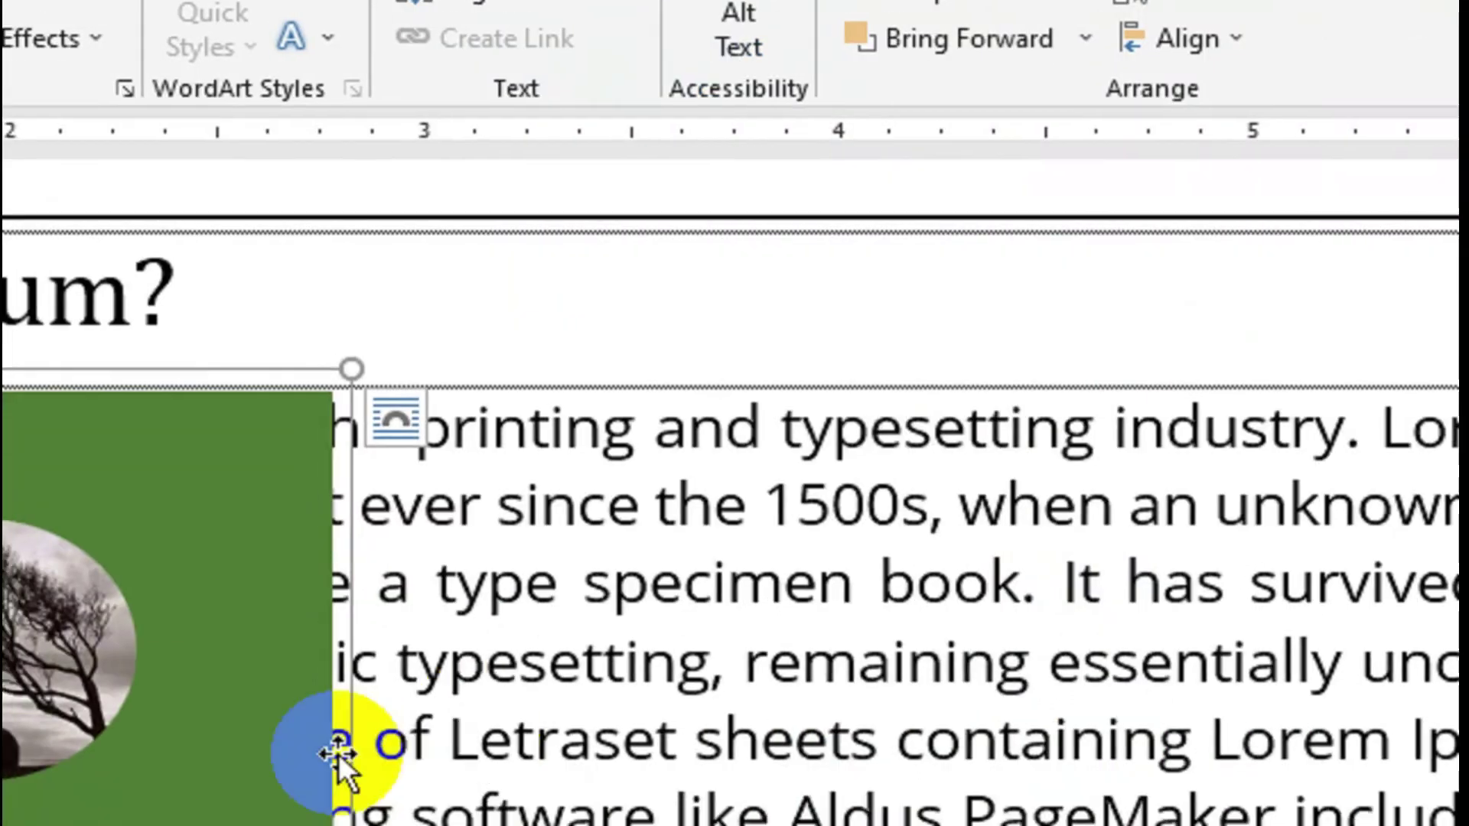
Step: Drag the picture over the Lorem Ipsum body text and switch its wrapping to Behind Text
left_click_drag(165, 459, 265, 437)
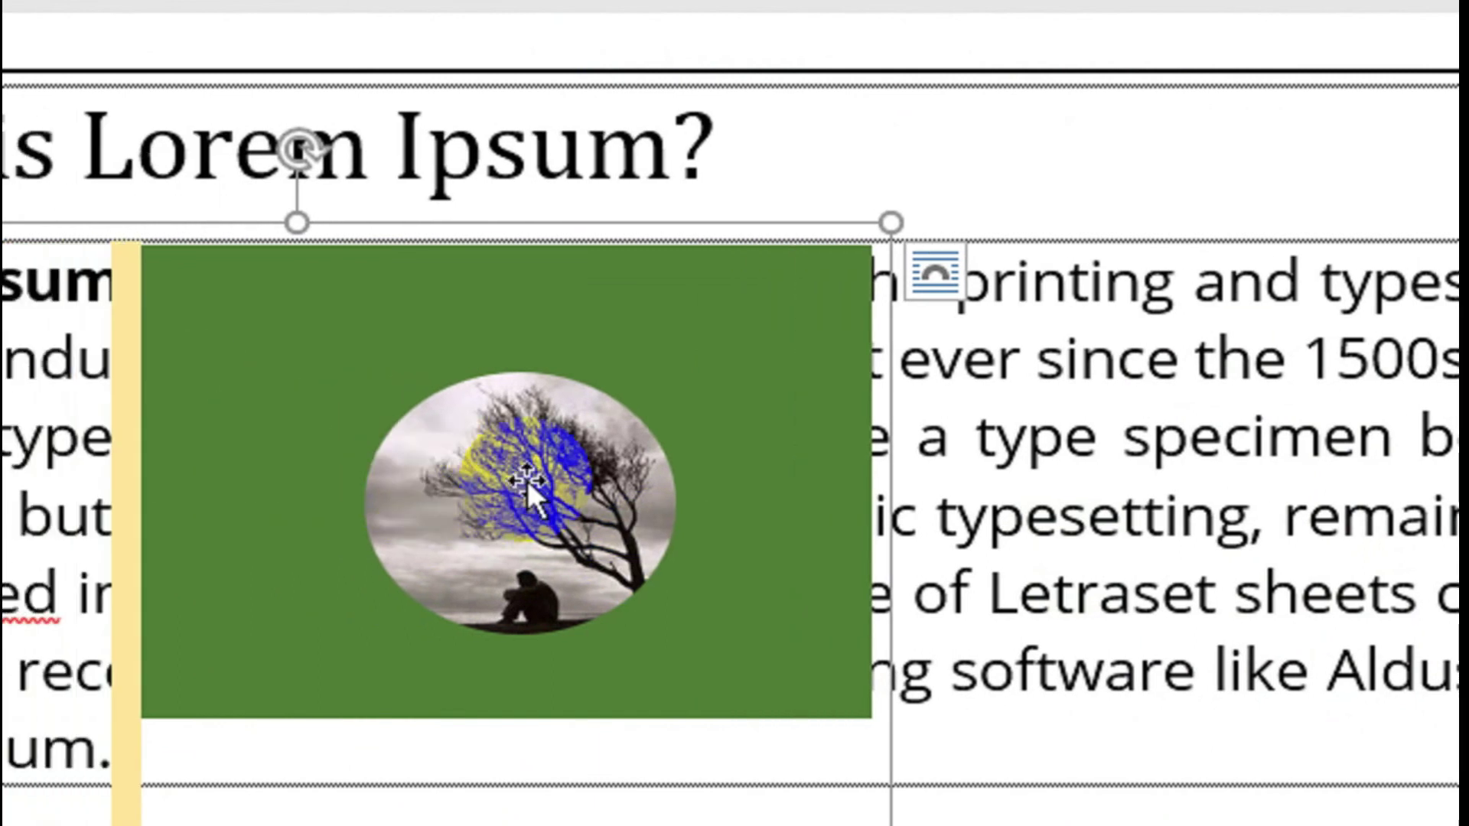
mouse_move(866, 503)
left_mouse_down()
mouse_move(581, 272)
mouse_move(1038, 325)
left_mouse_up()
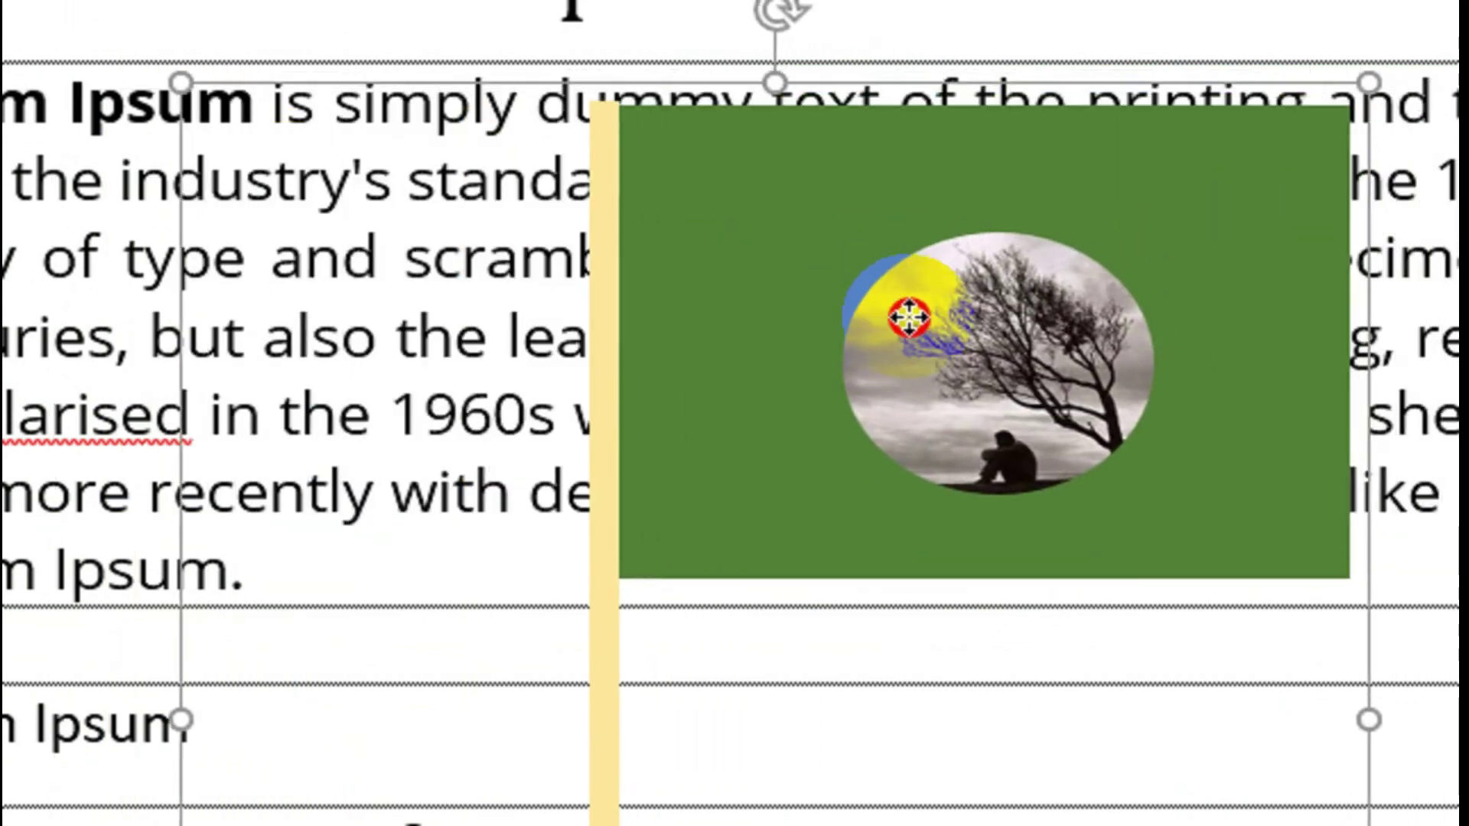
left_click_drag(1039, 324, 901, 310)
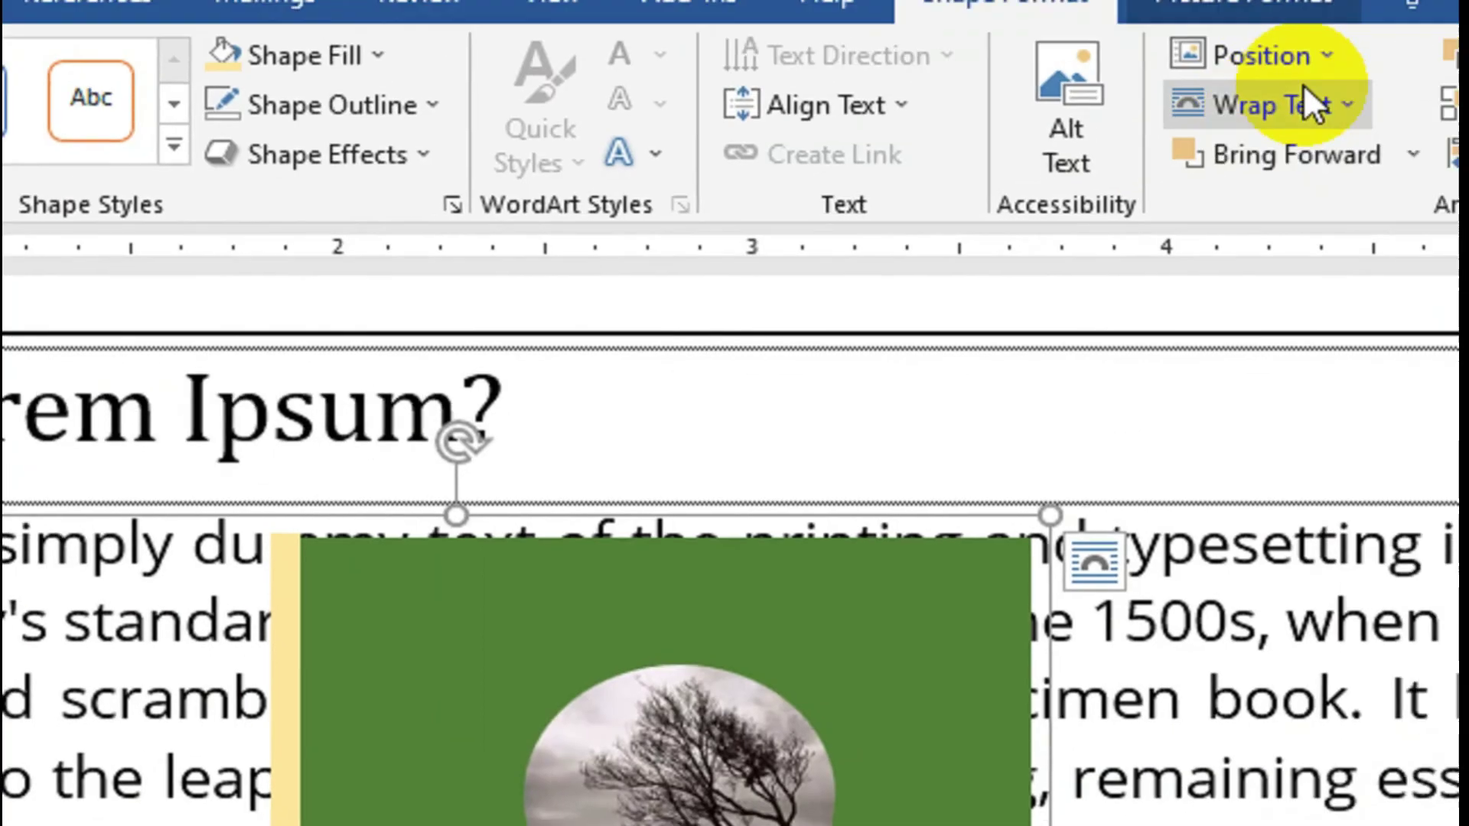
left_click(1303, 98)
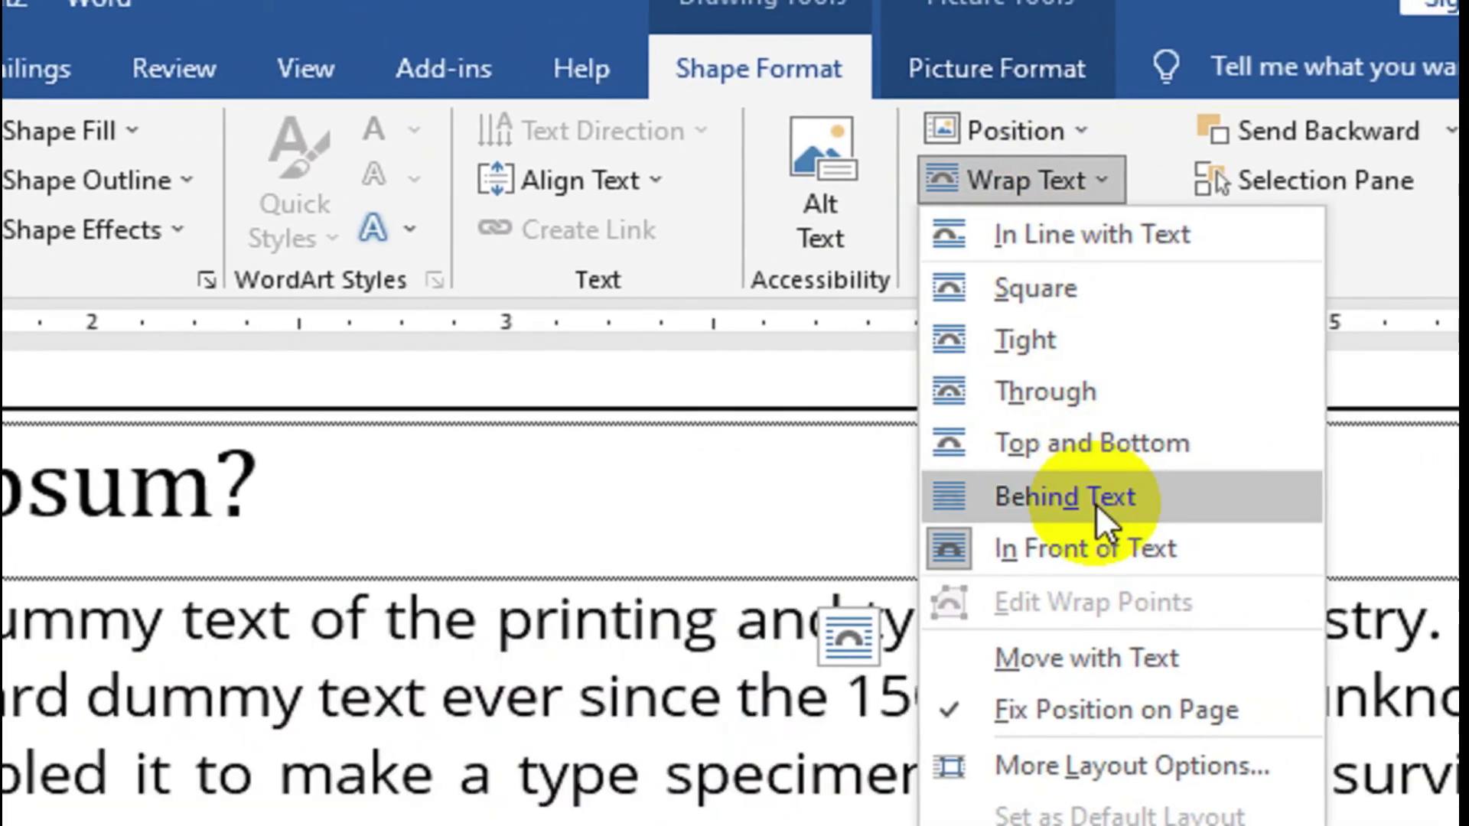
left_click(1096, 503)
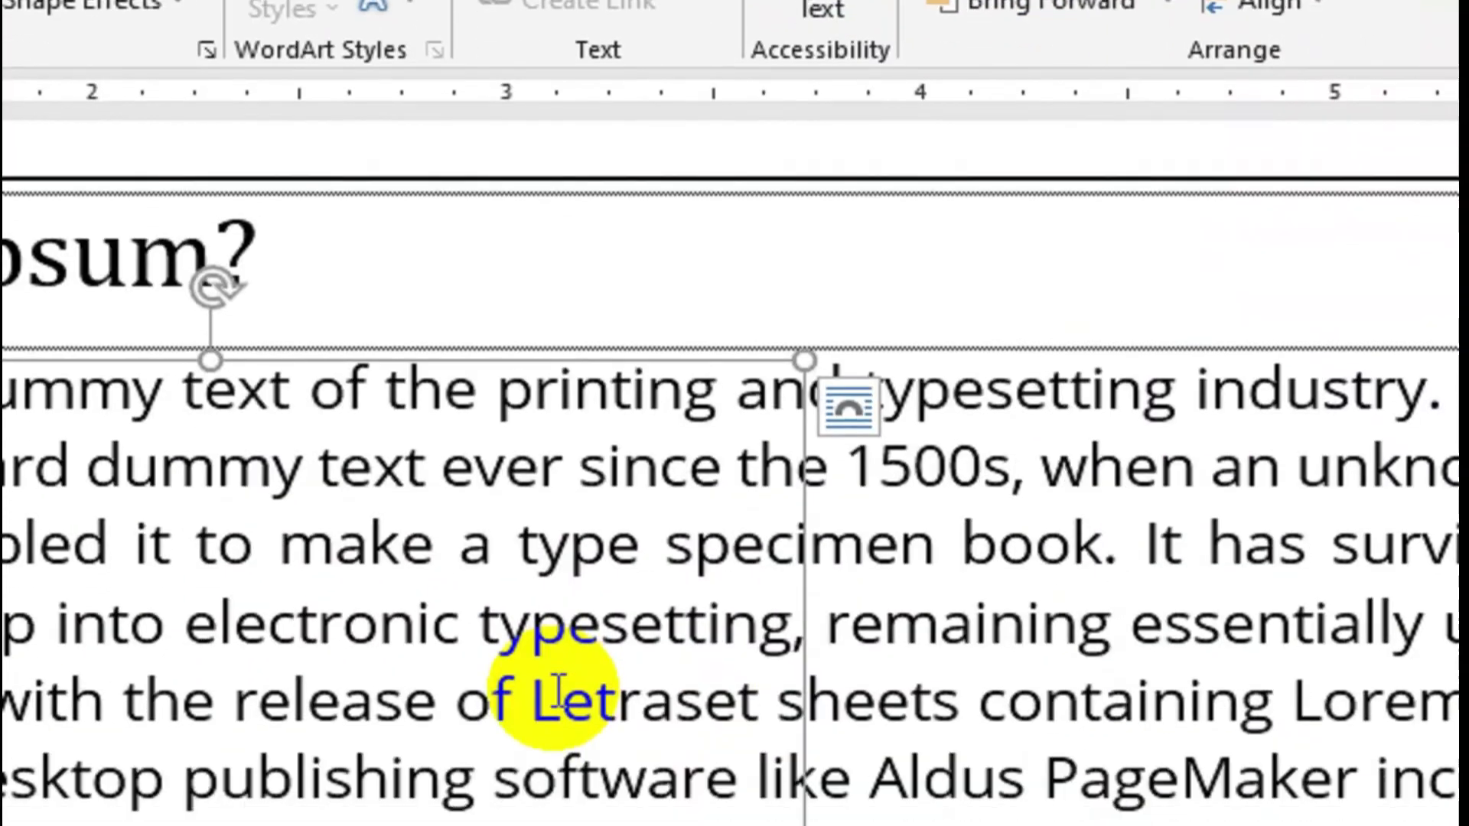
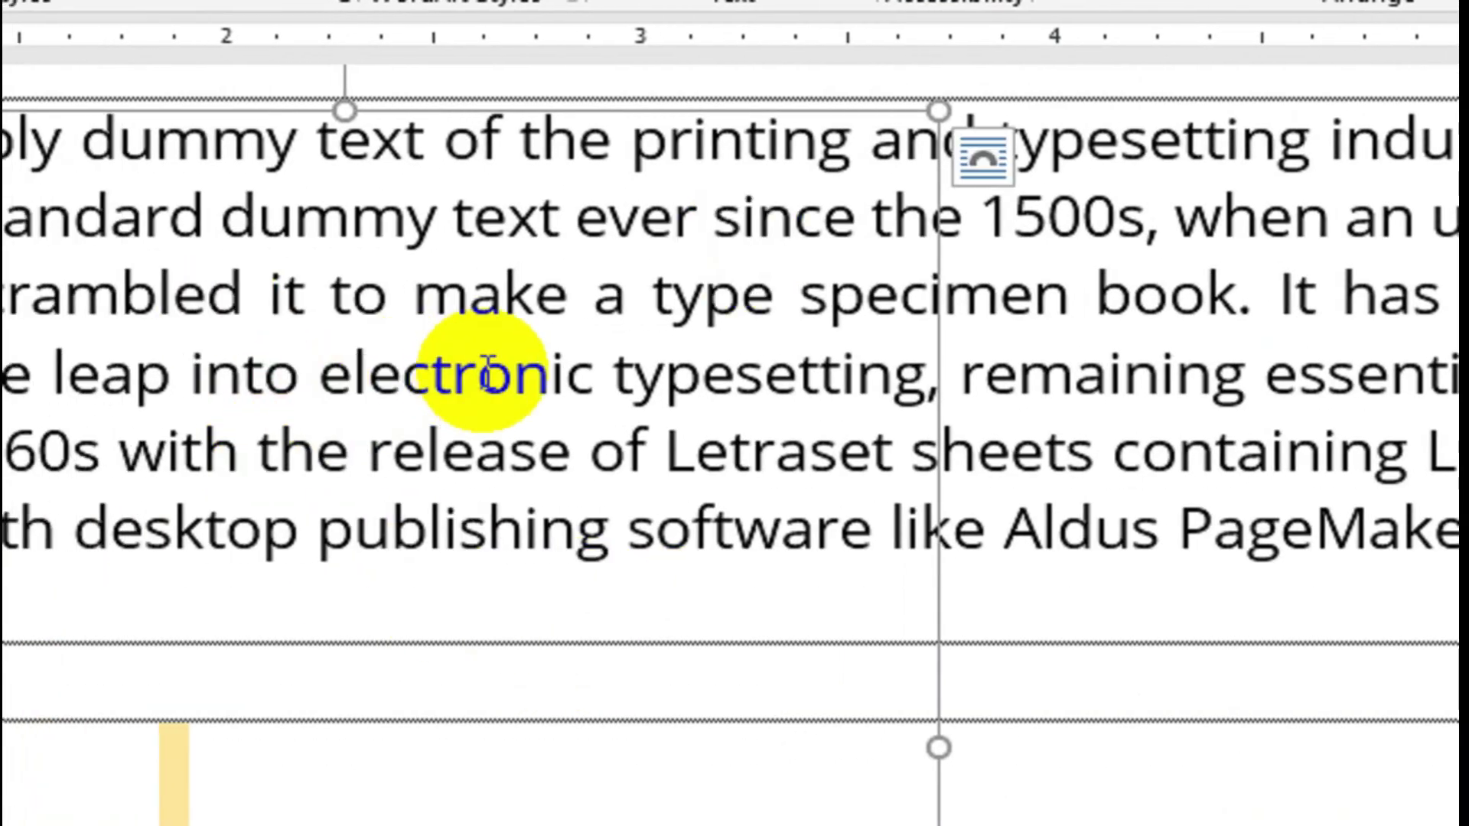
Step: Switch the picture's wrapping from Behind Text to Square so the body text flows around it
scroll(512, 386, "up", 5)
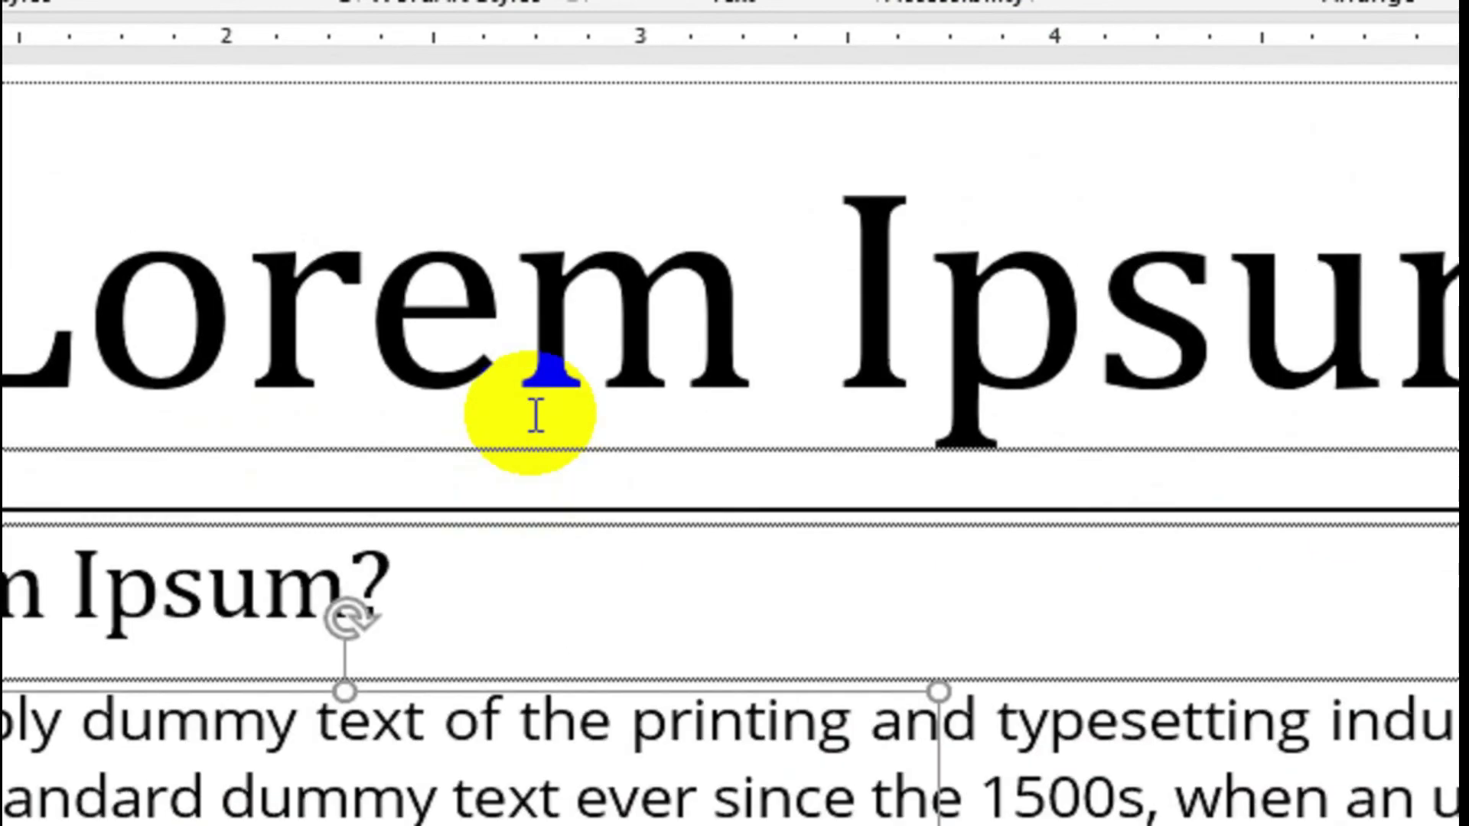
scroll(531, 414, "down", 5)
scroll(531, 414, "down", 5)
scroll(417, 429, "up", 7)
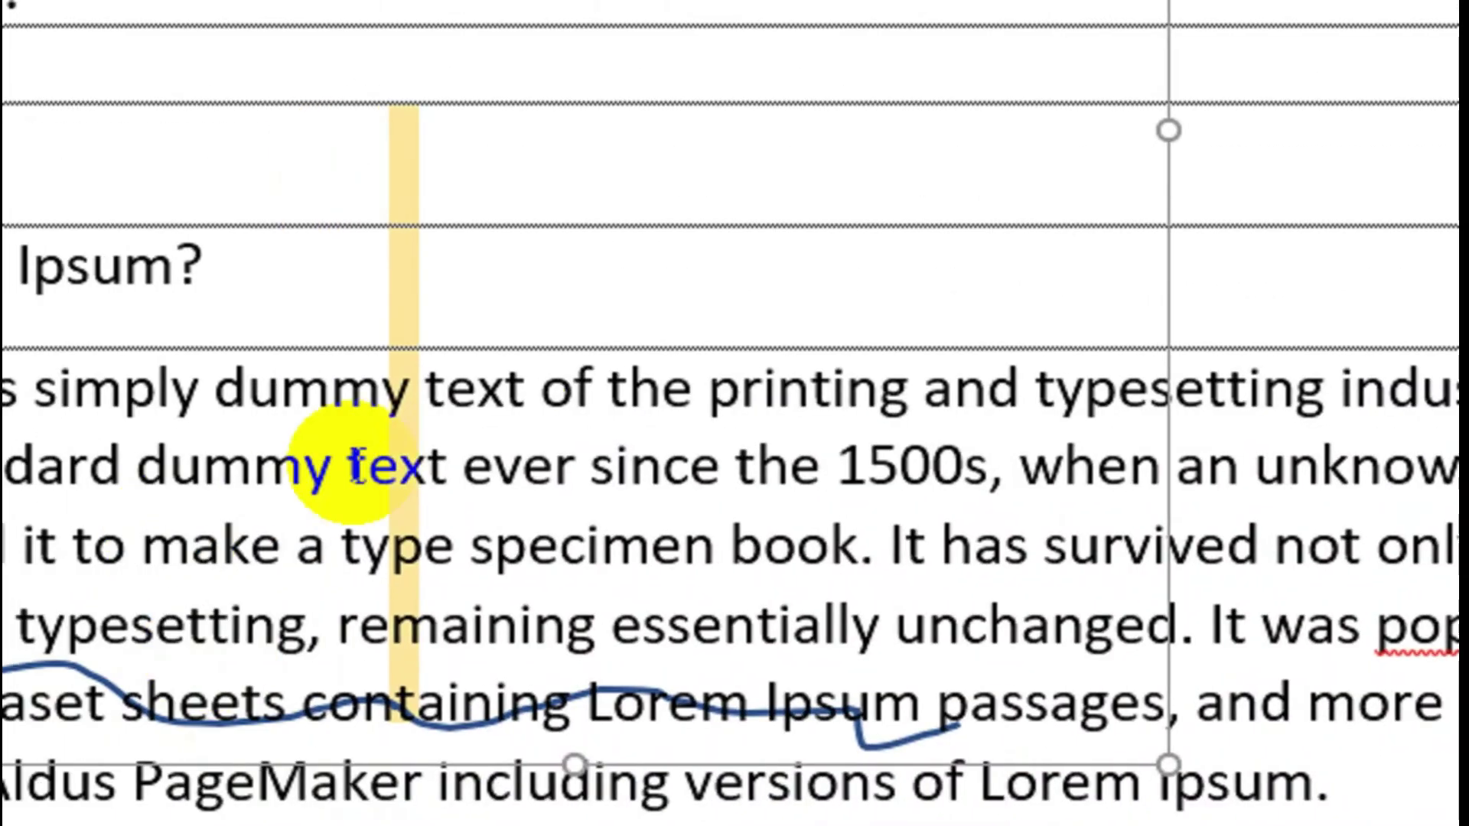
scroll(408, 305, "up", 5)
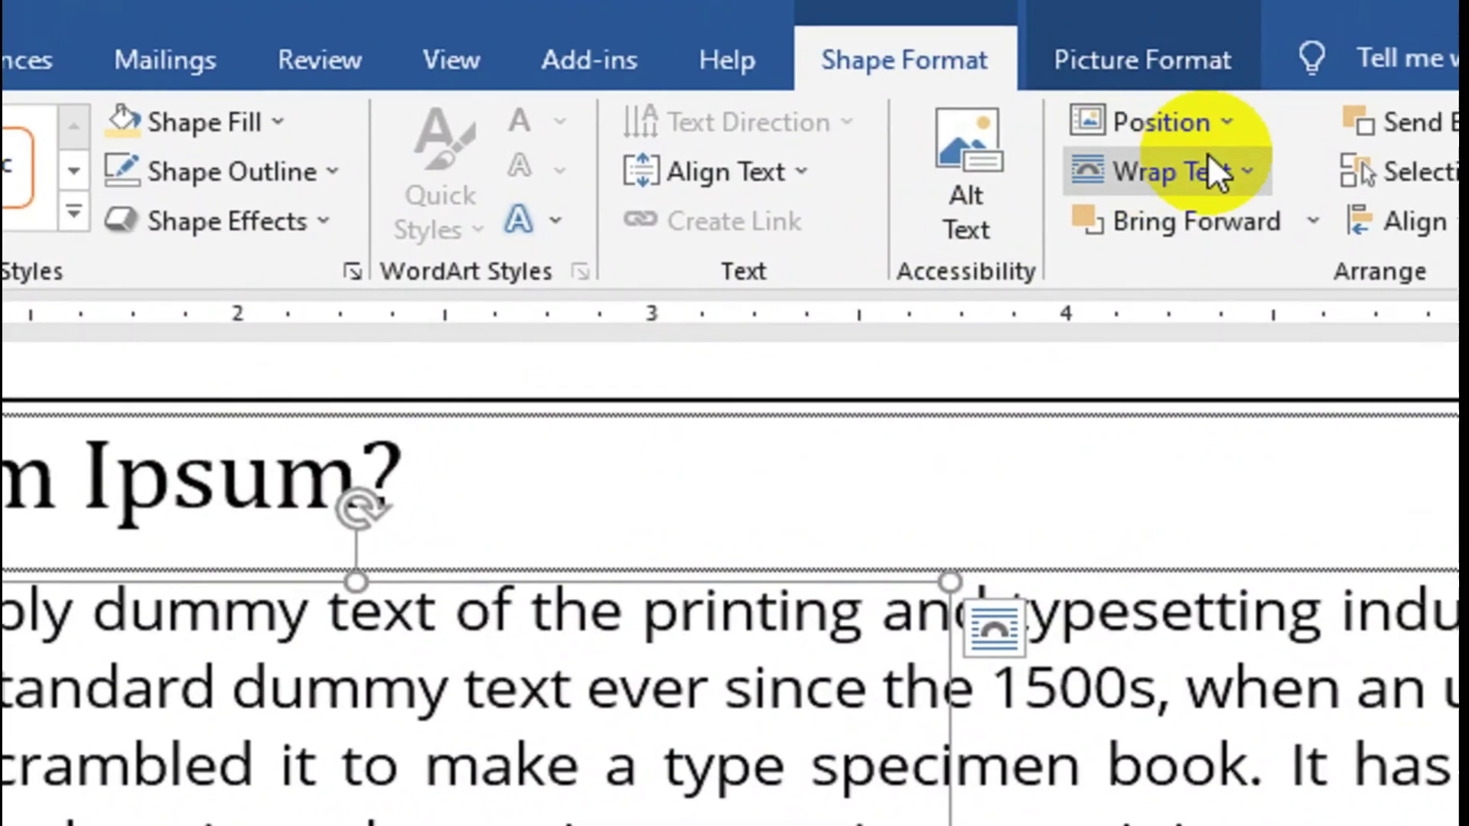
left_click(1126, 203)
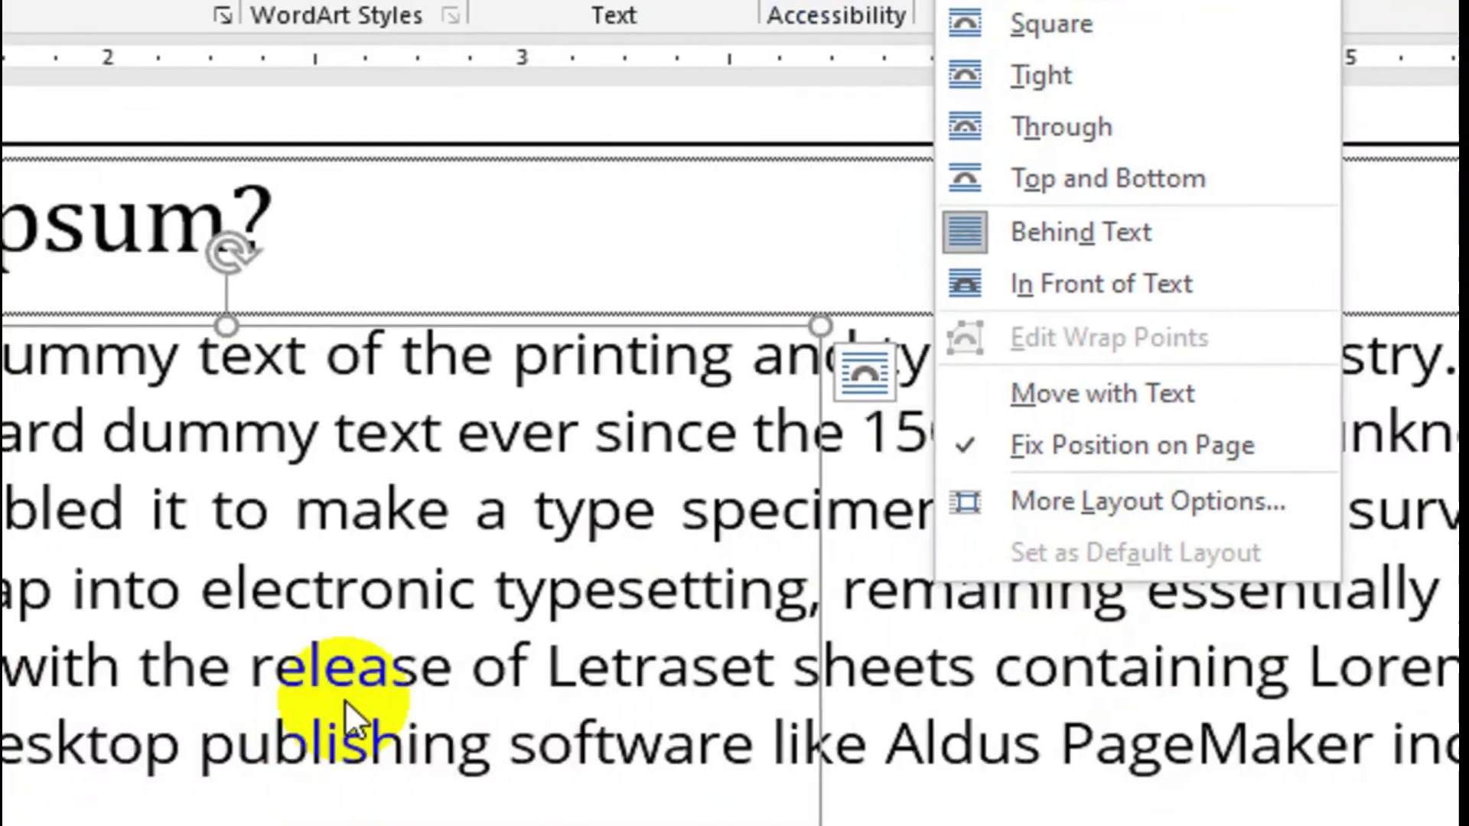
left_click(346, 699)
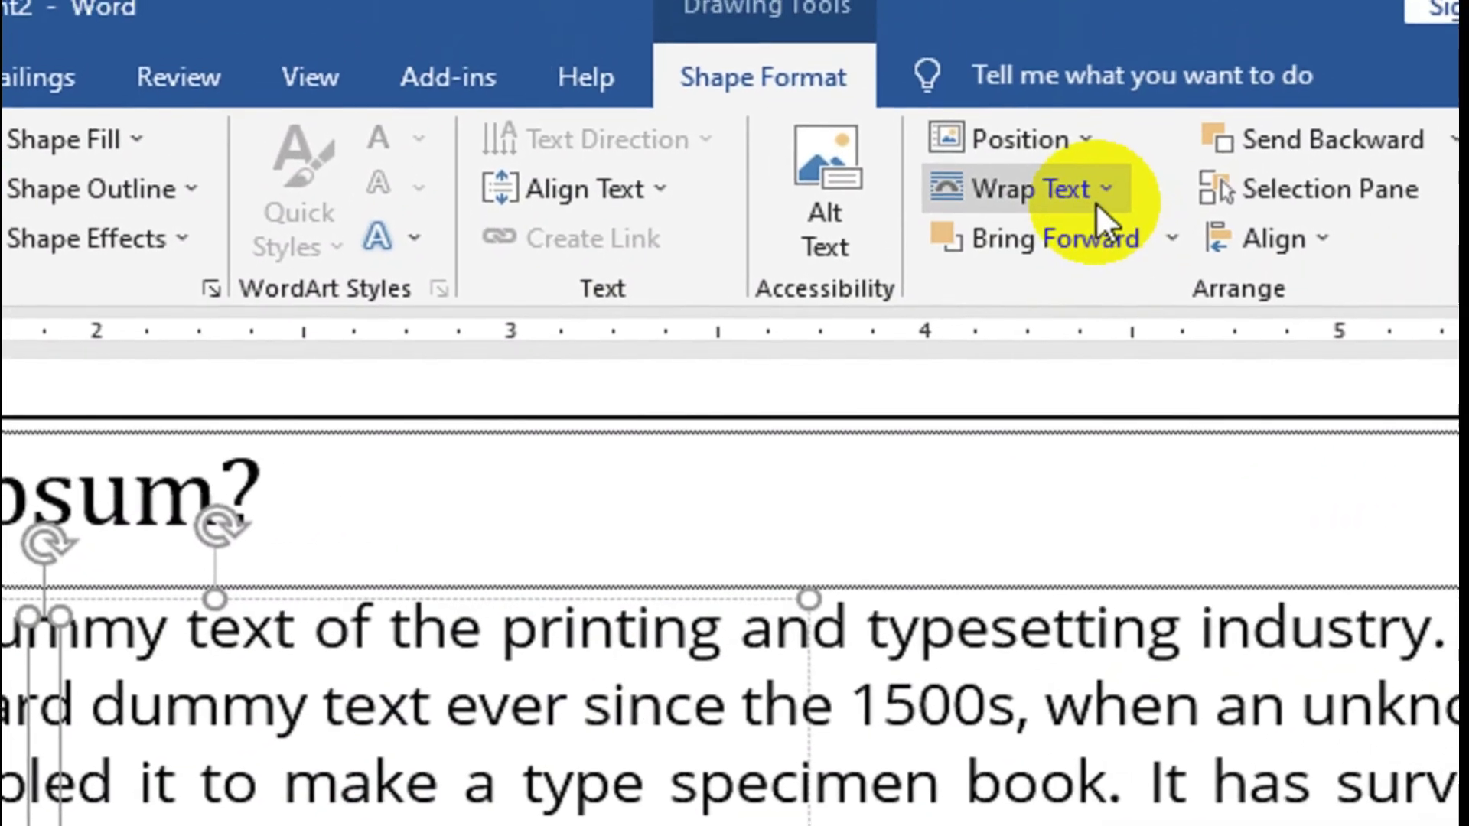
left_click(1097, 206)
left_click(1097, 206)
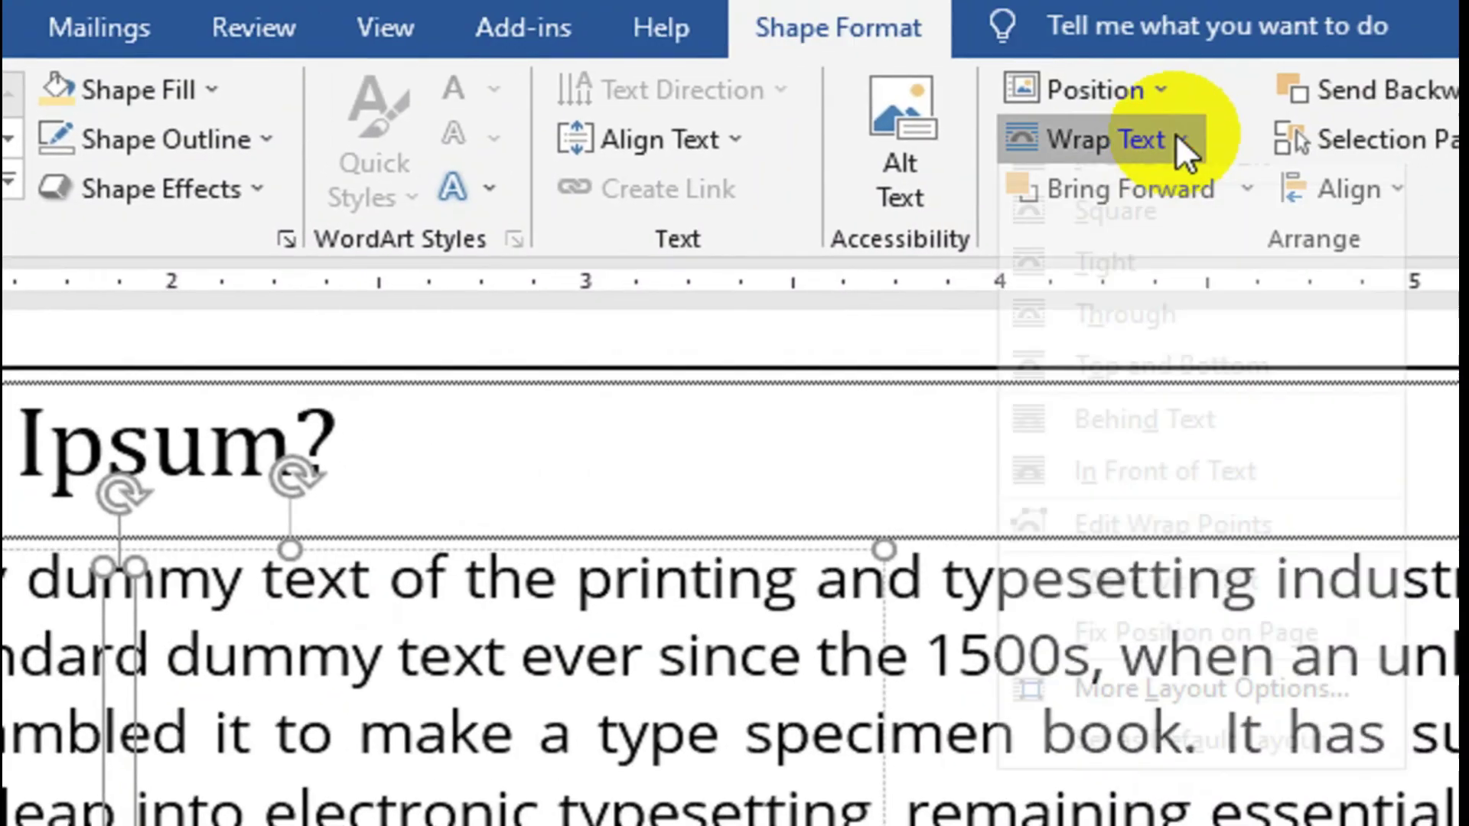
left_click(1123, 201)
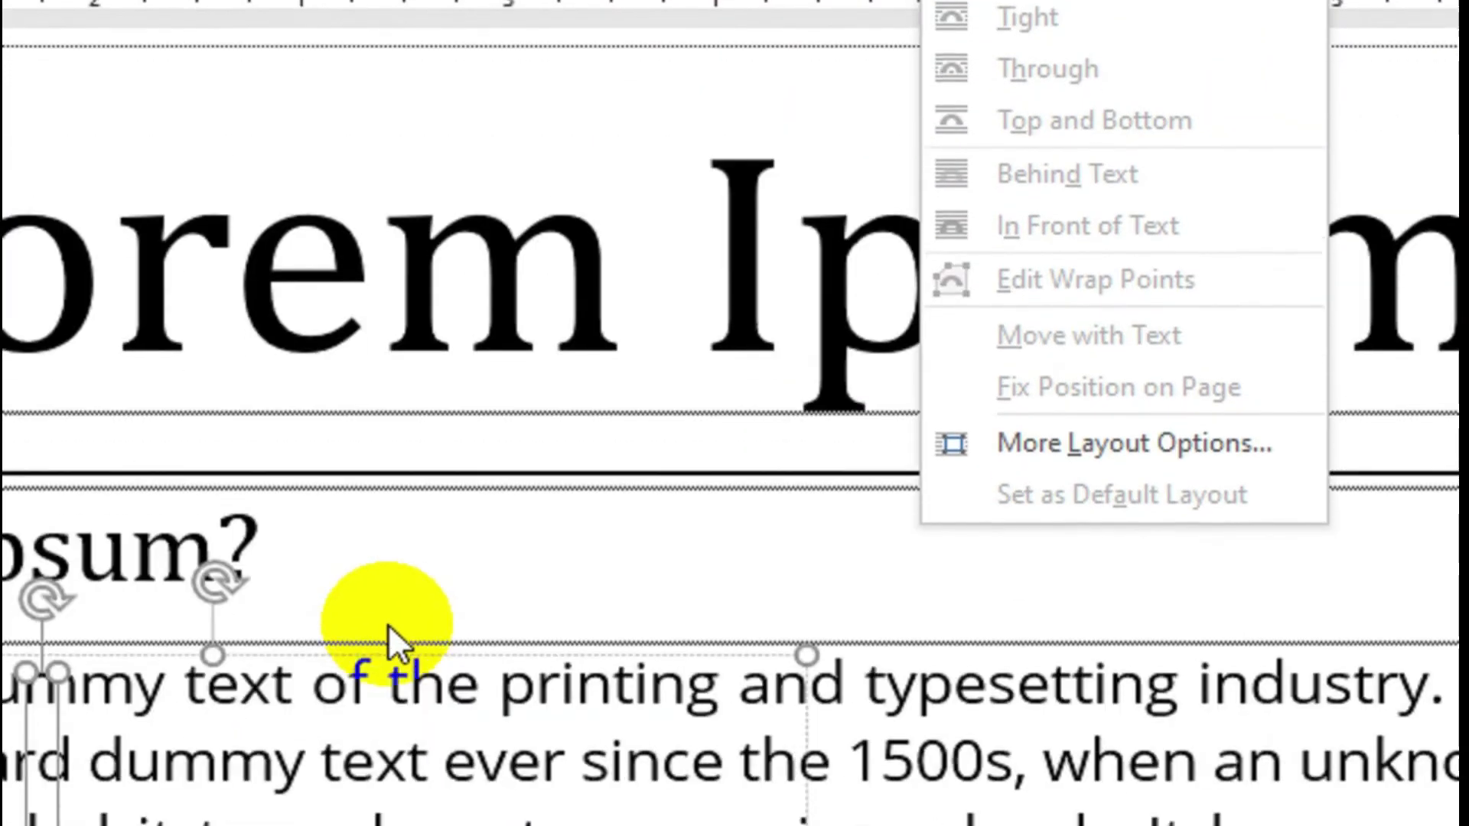
left_click(348, 639)
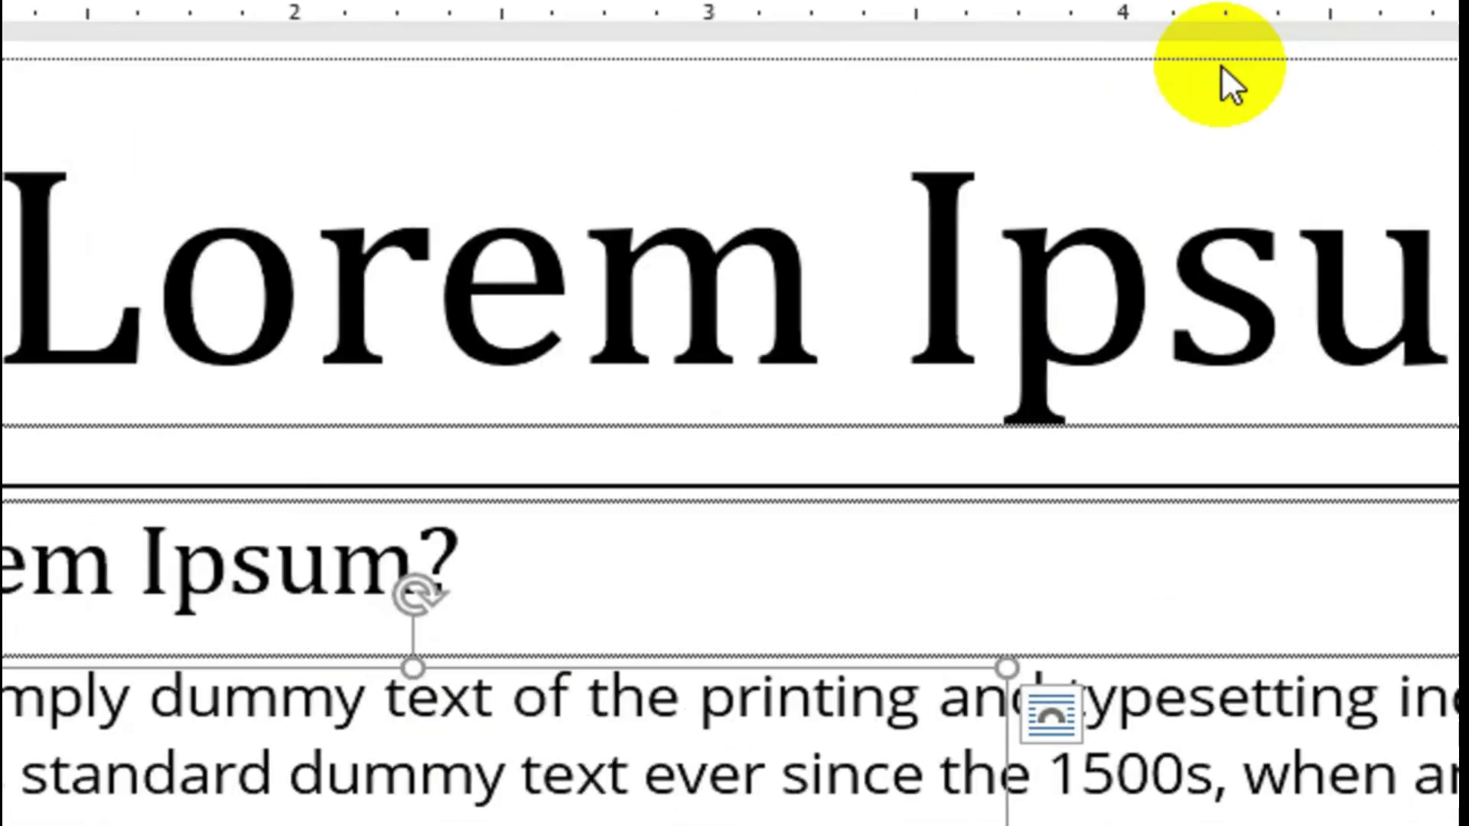
left_click(1128, 145)
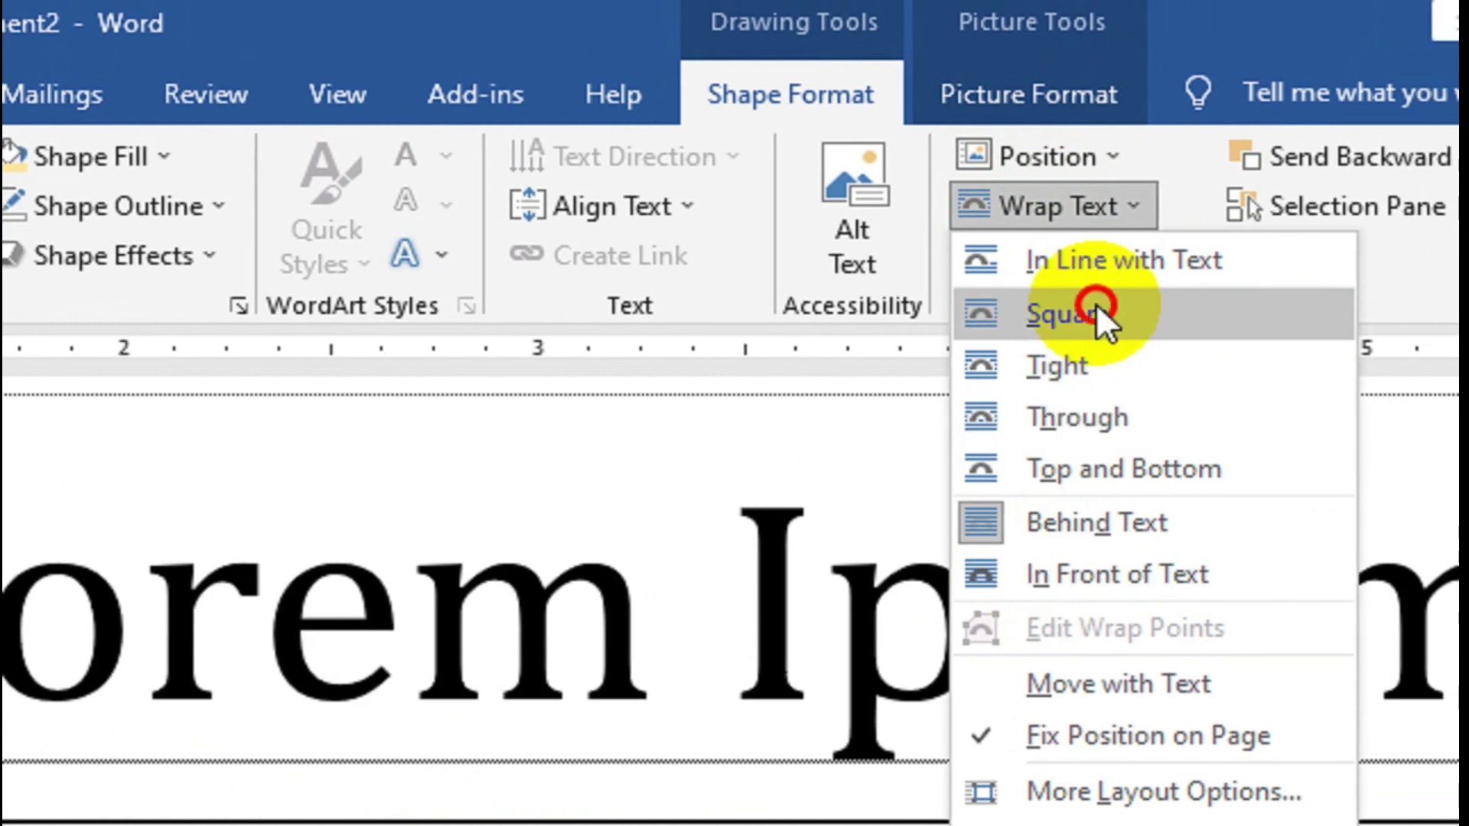
left_click(1095, 303)
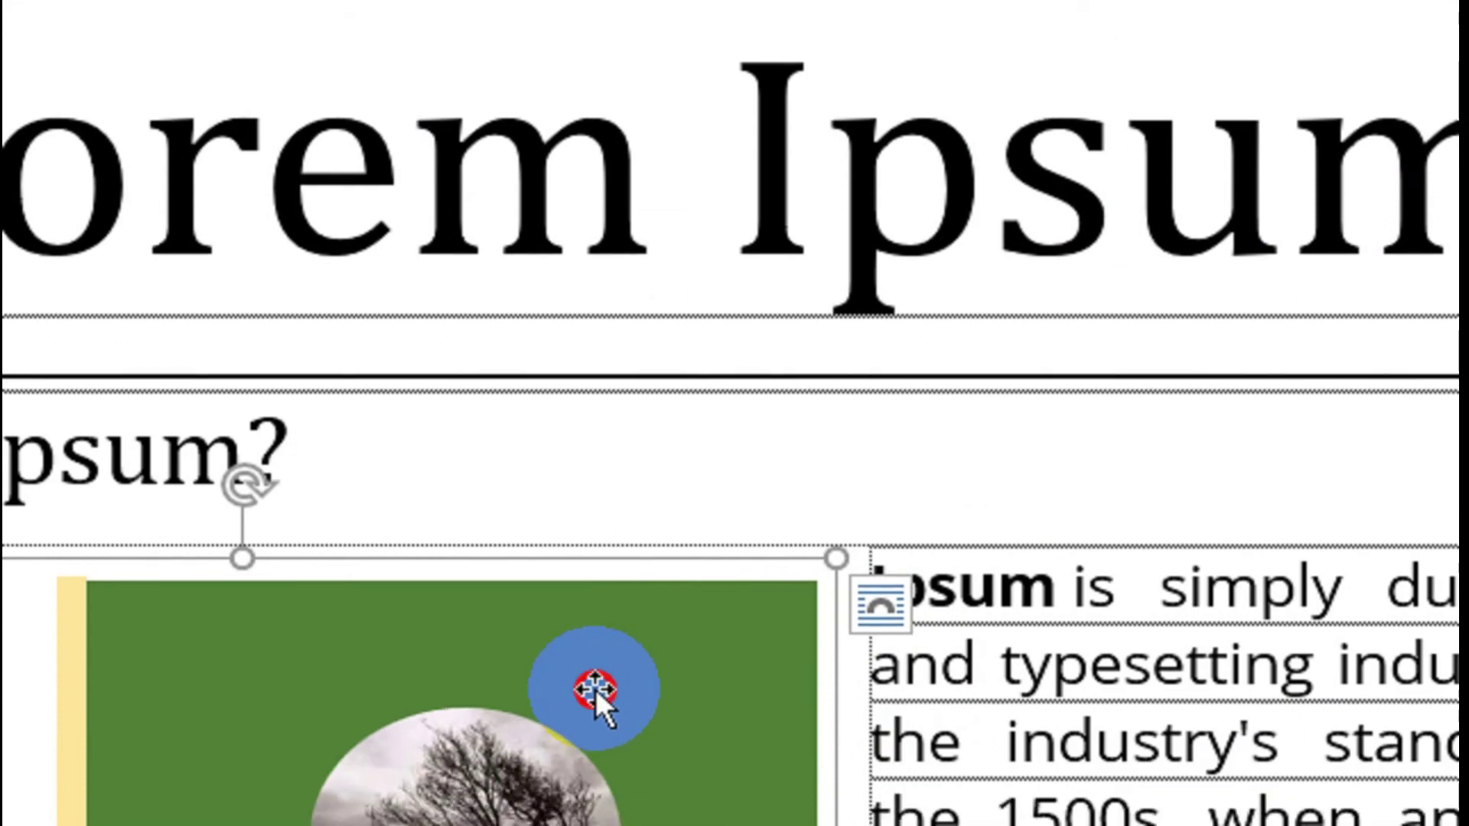
Step: Drag the green picture right beside the body text, undoing a stray move, and re-centre the oval photo
left_click_drag(596, 688, 651, 539)
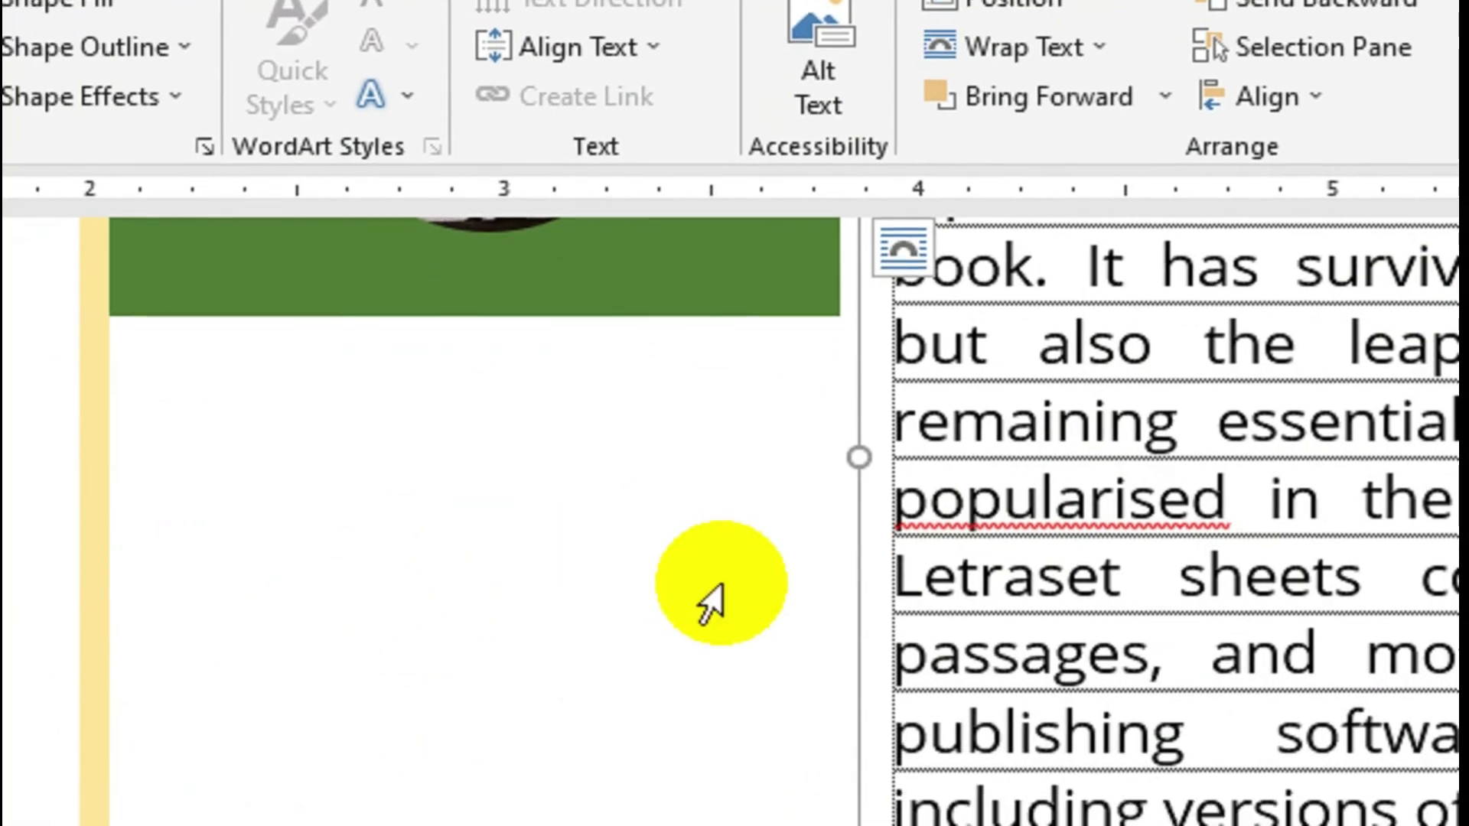
left_click(722, 575)
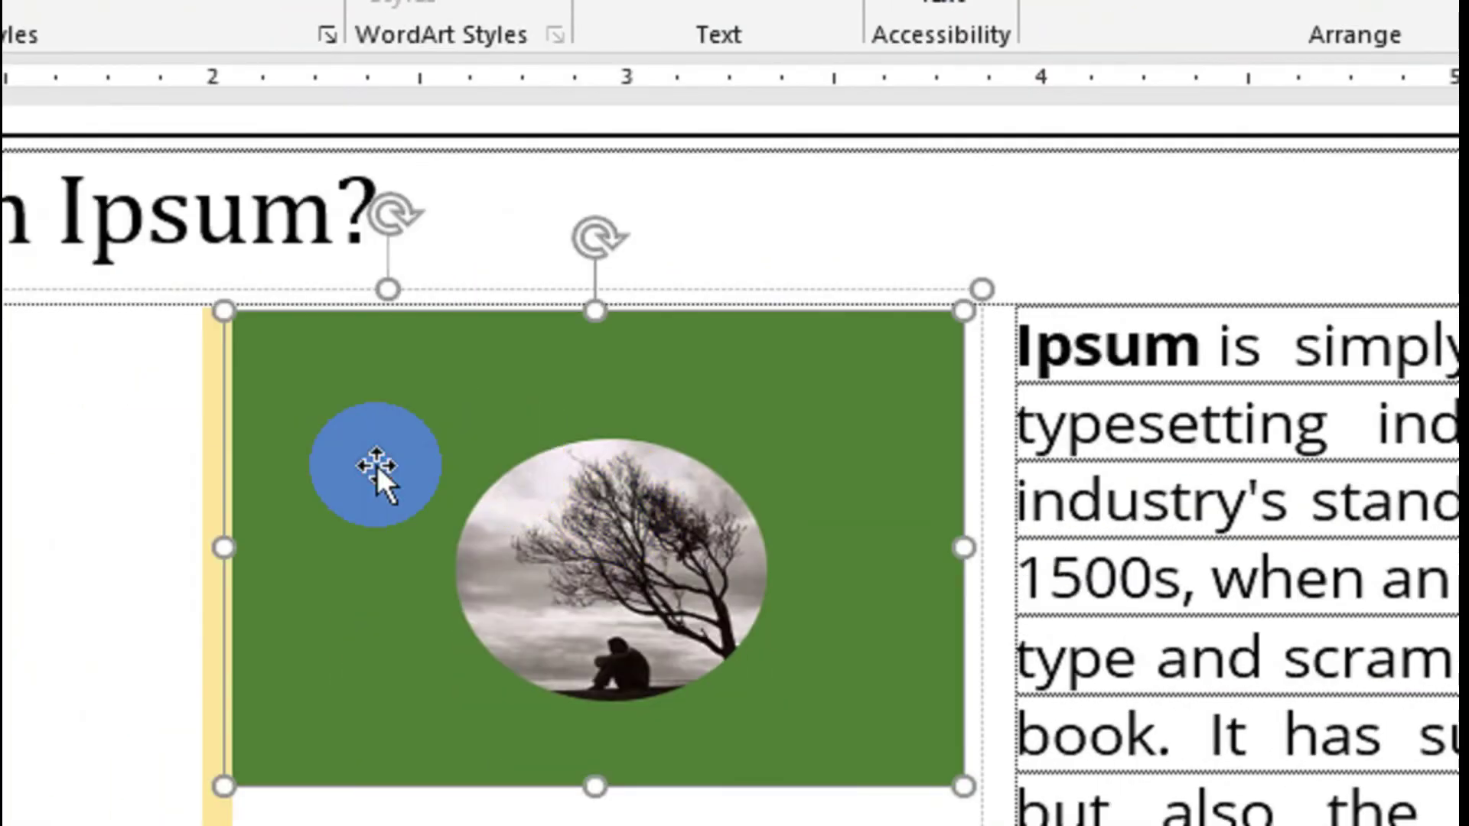
left_click_drag(376, 465, 153, 470)
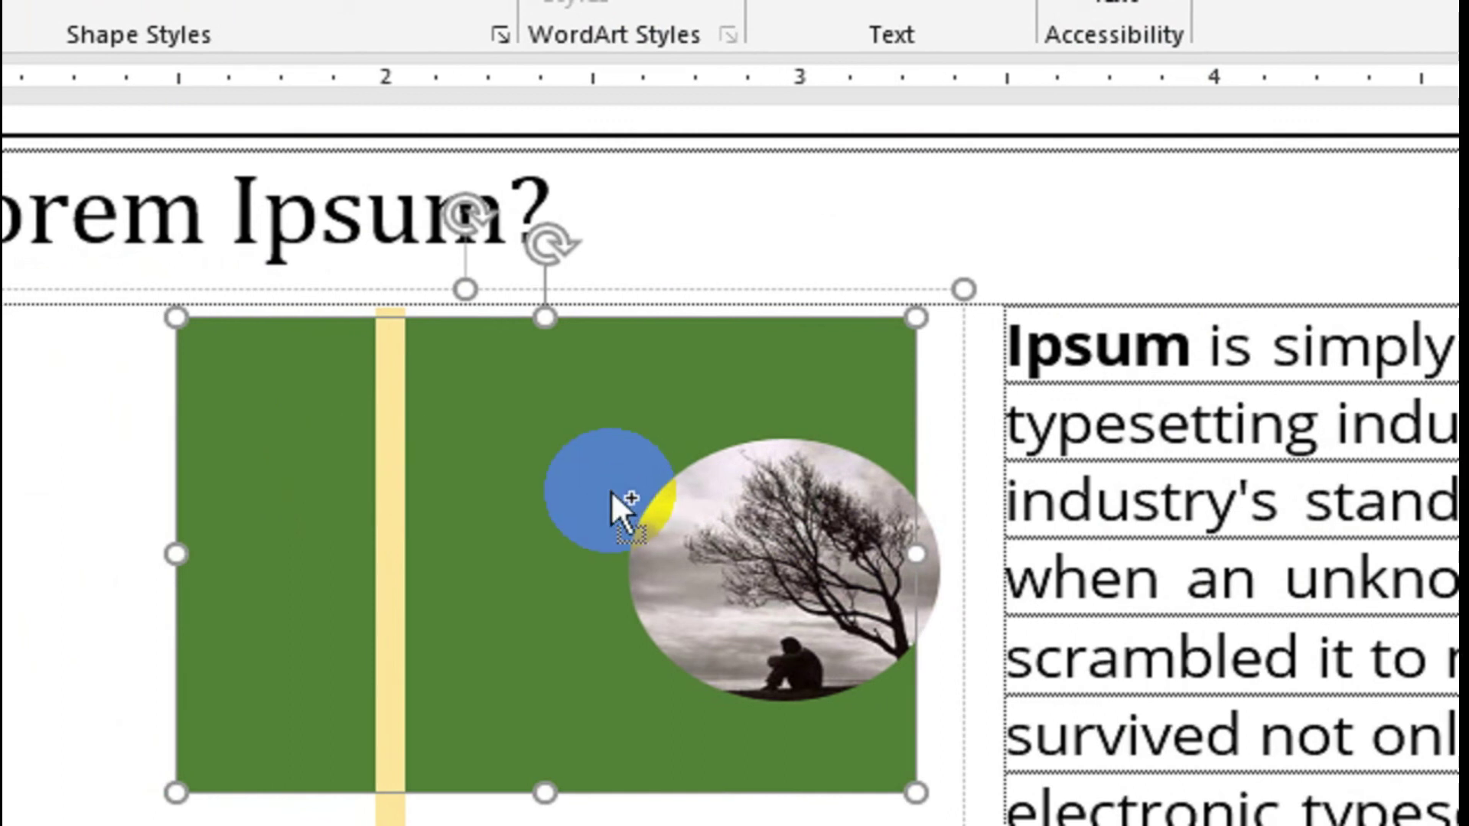
key("ctrl+z")
left_click_drag(612, 487, 508, 470)
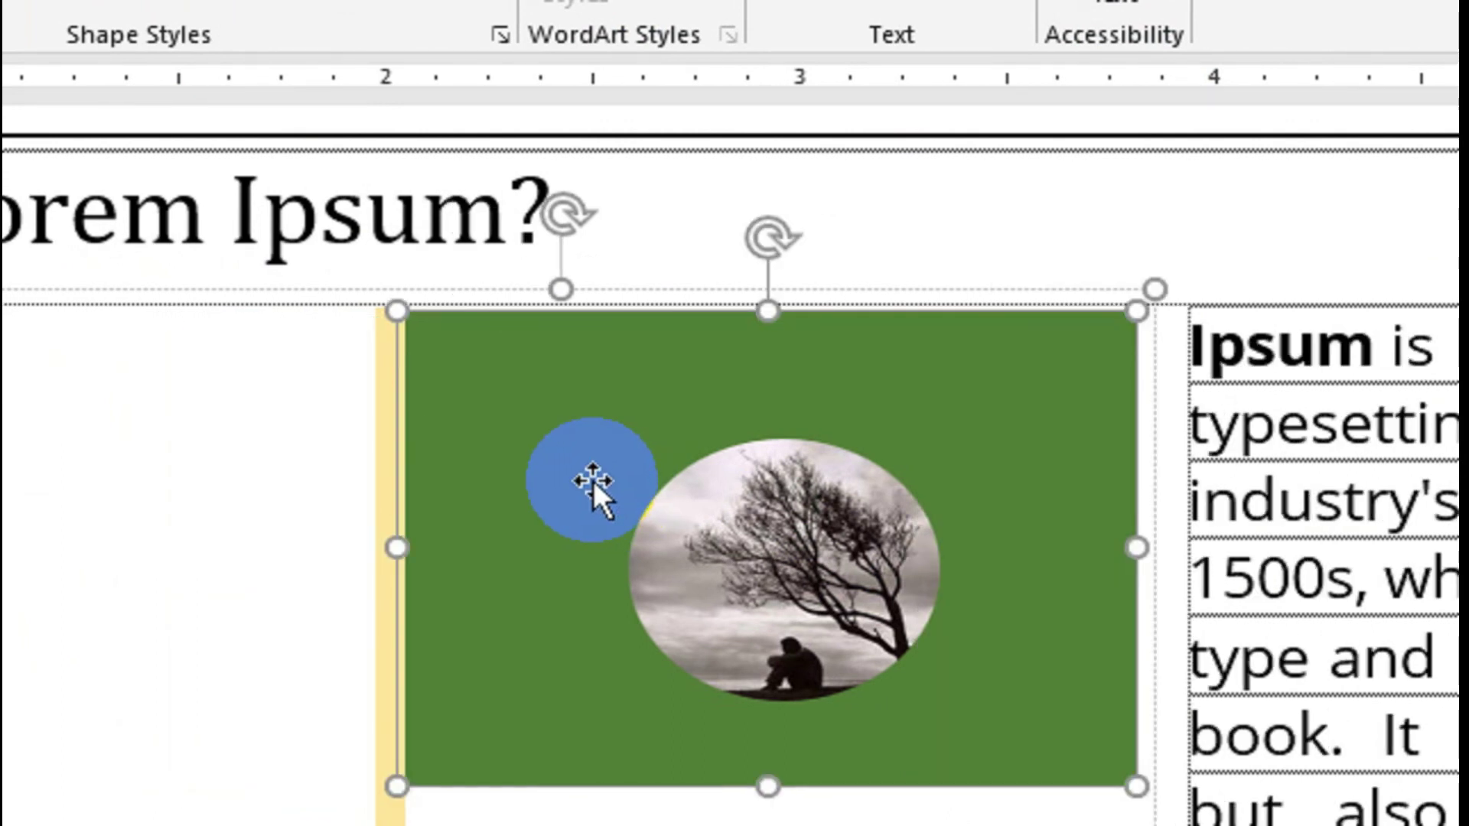
left_click_drag(622, 465, 723, 415)
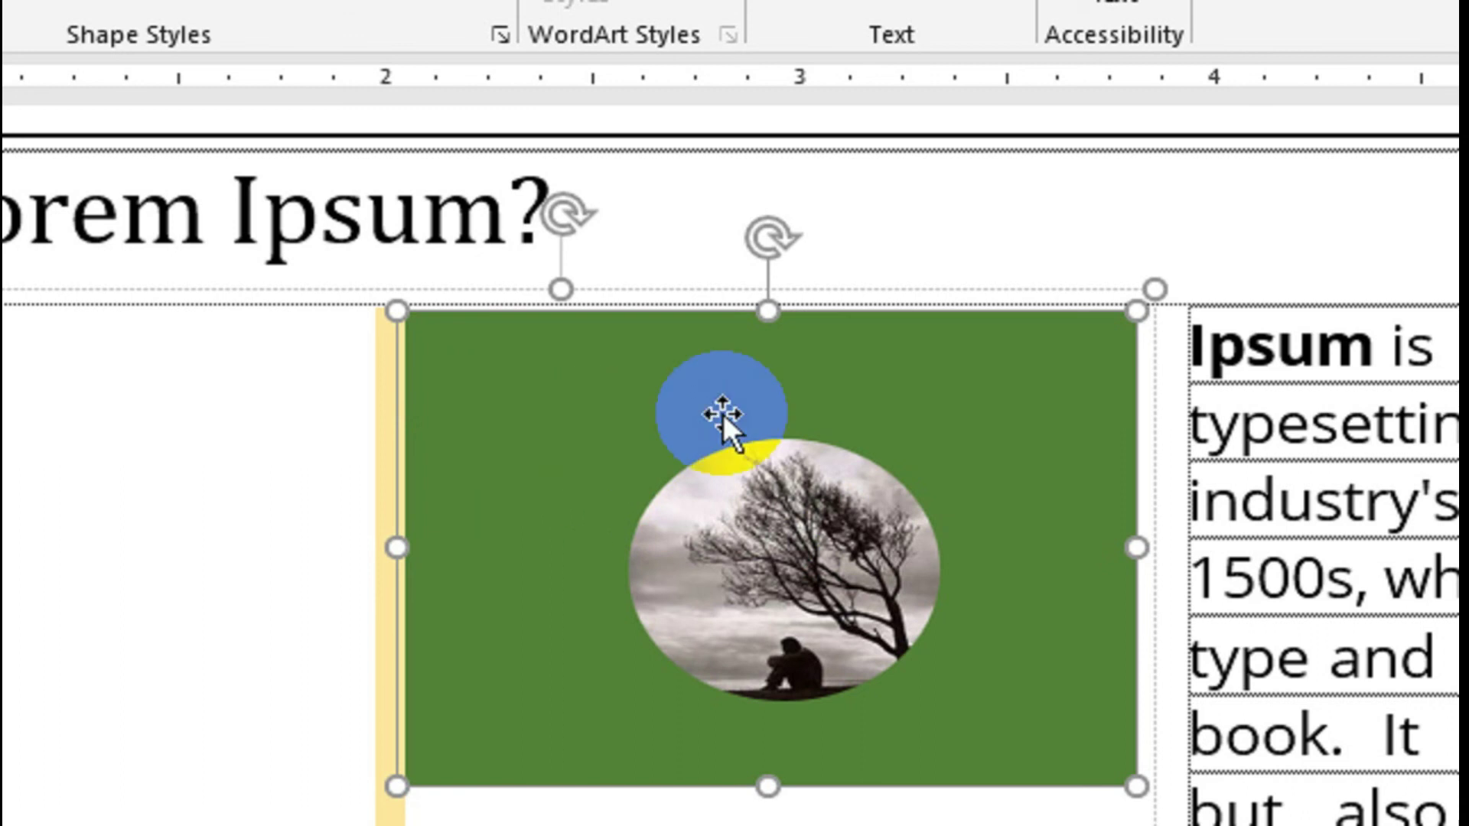
mouse_move(612, 492)
left_mouse_down()
mouse_move(747, 543)
mouse_move(481, 481)
mouse_move(453, 437)
left_mouse_up()
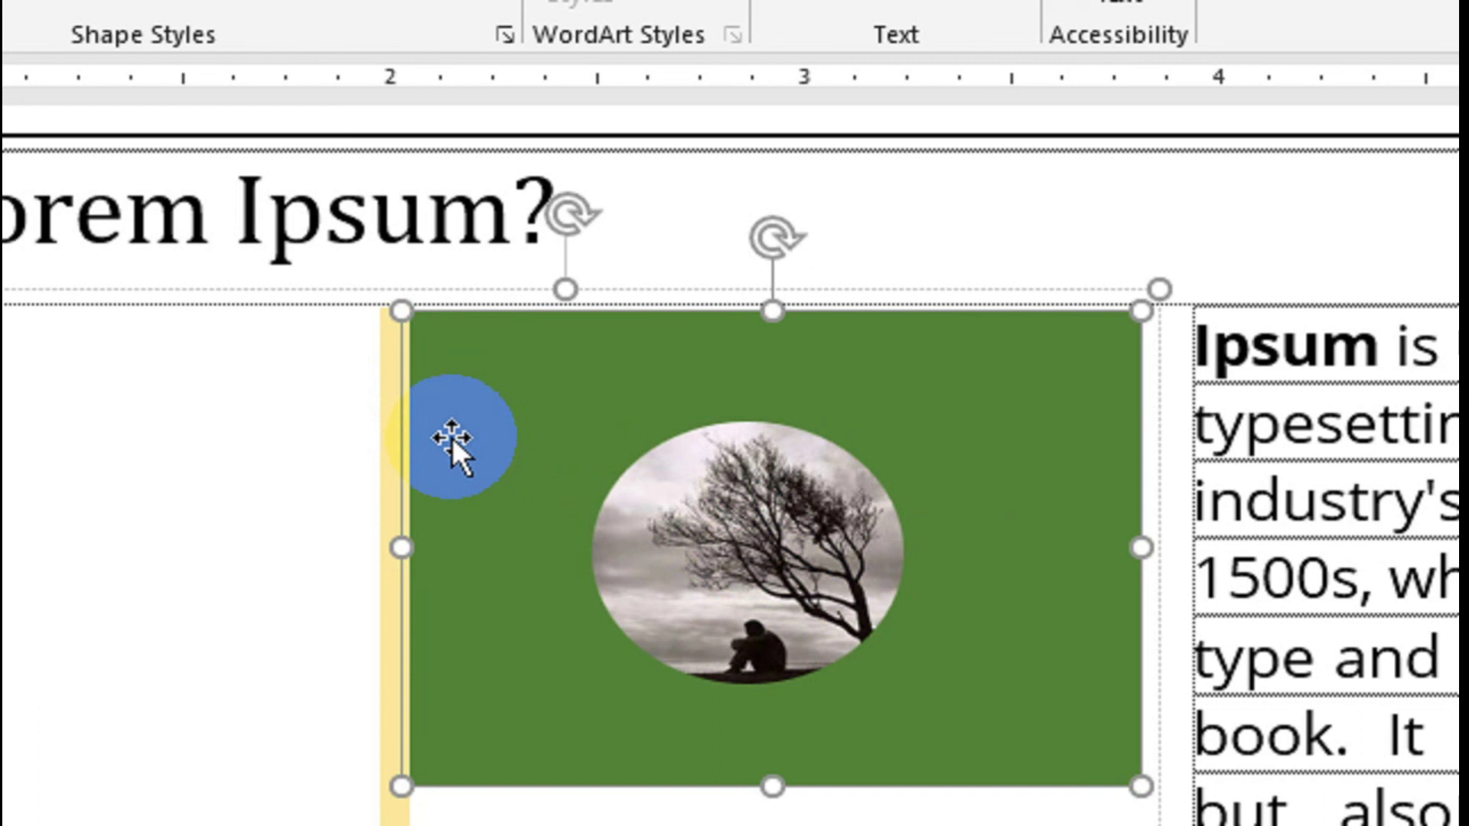
Step: Enter the word 'Flag' in the text box on the green picture, left of the oval photo
left_click(452, 438)
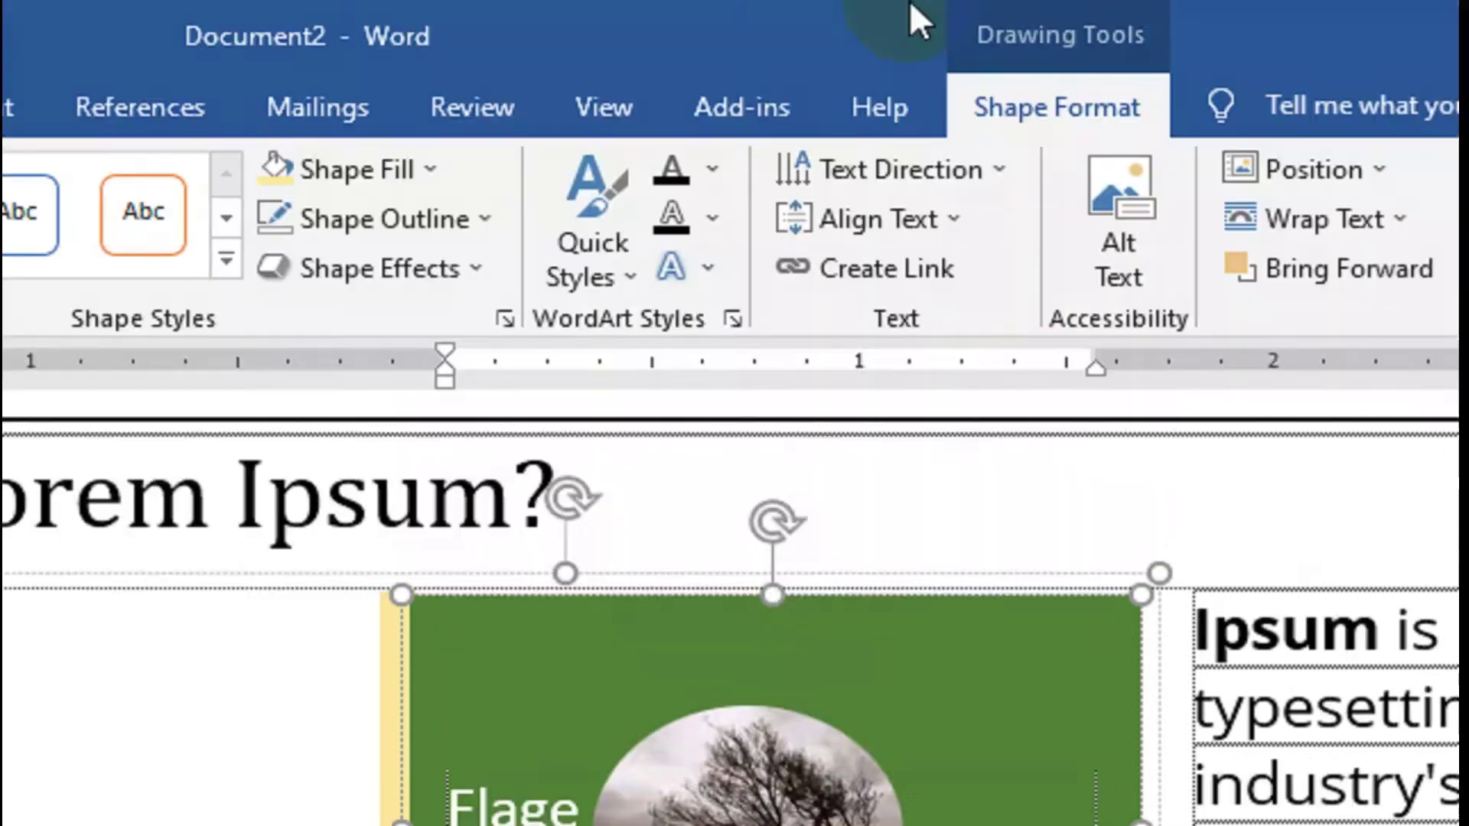
mouse_move(781, 558)
left_mouse_down()
mouse_move(497, 619)
mouse_move(459, 578)
left_mouse_up()
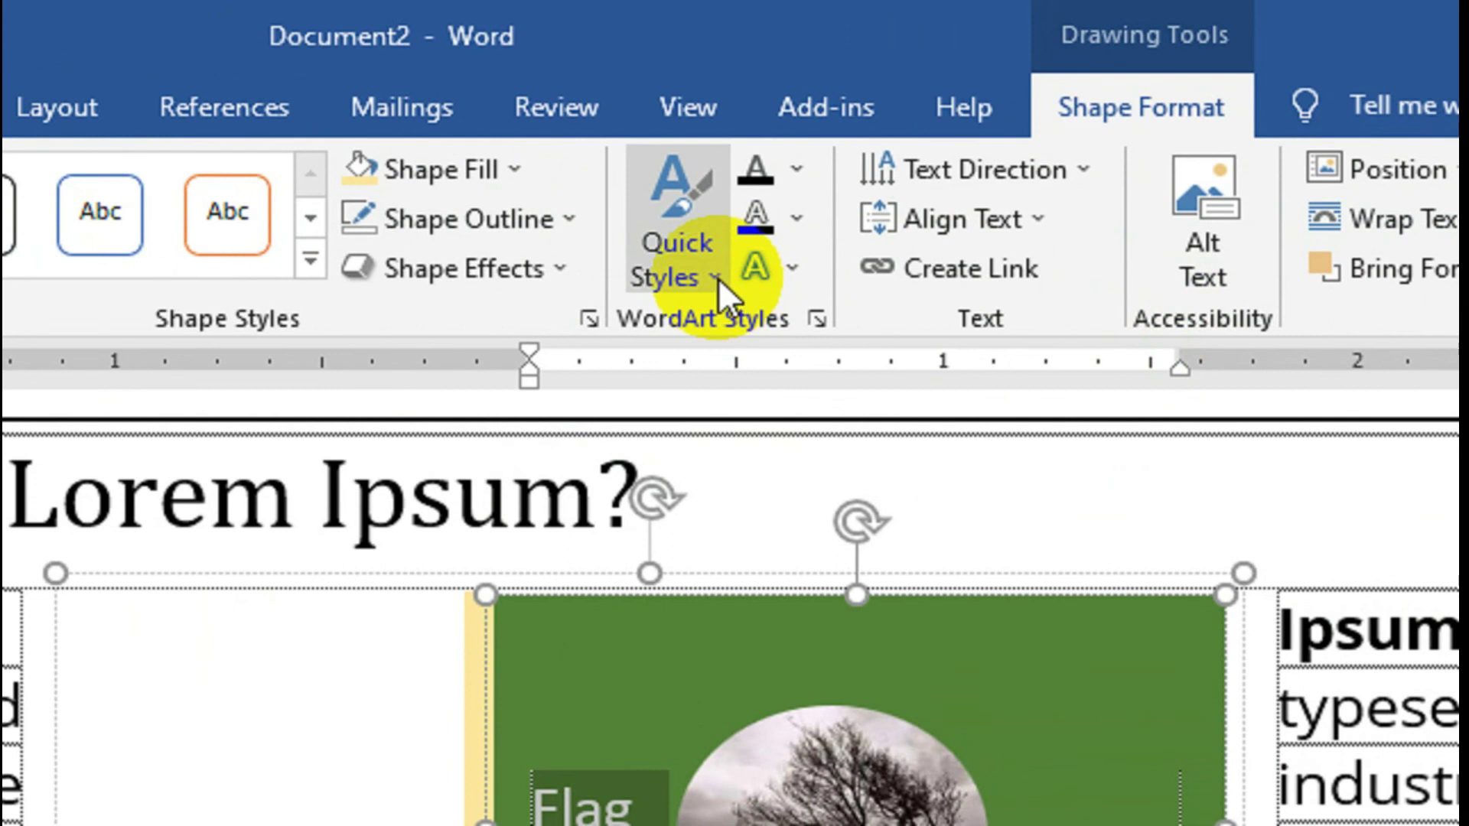
Step: Apply a light WordArt Quick Style to 'Flag' and review its Text Fill, Outline and Effects options
left_click(718, 278)
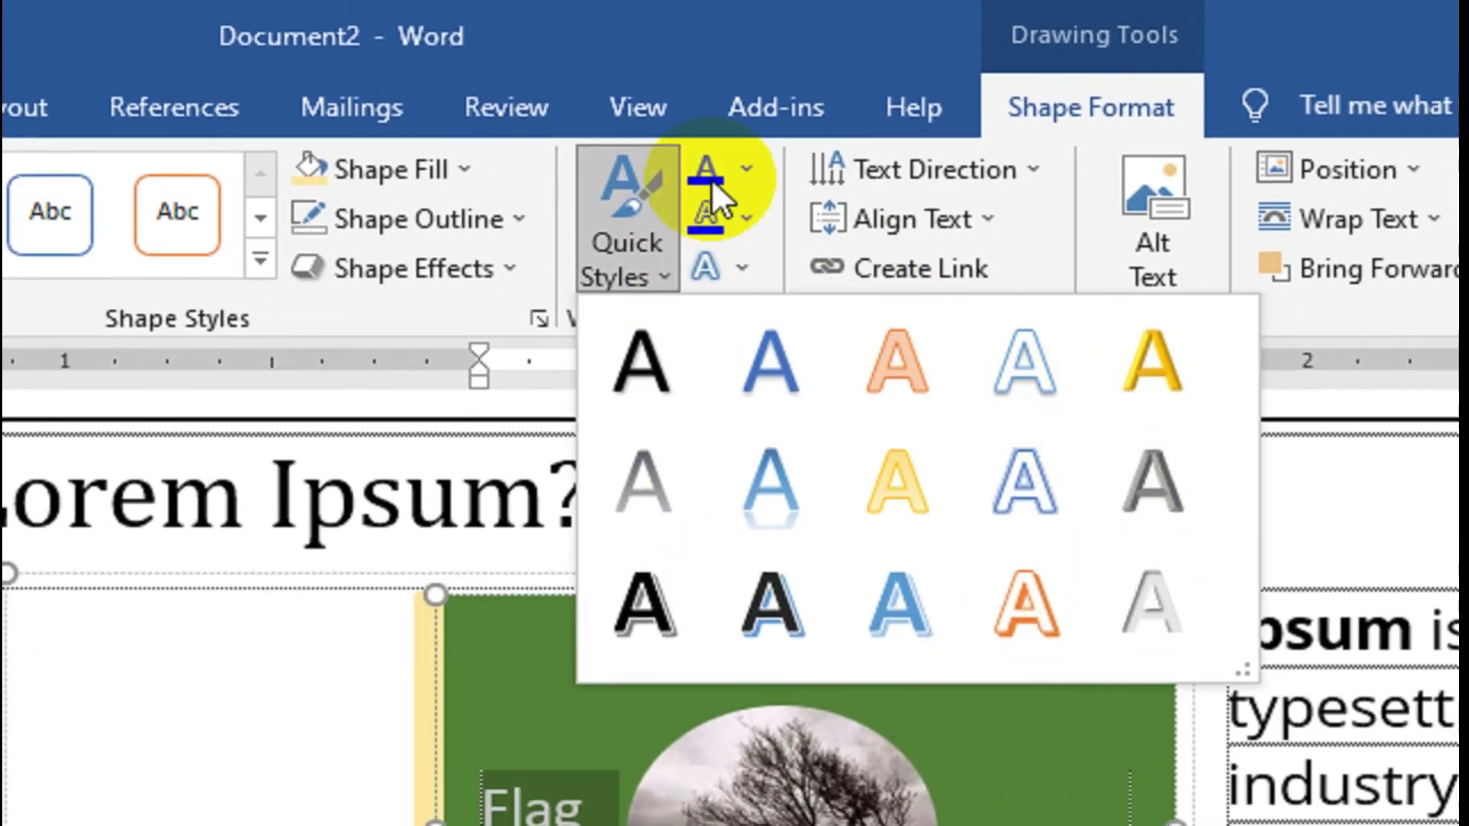
left_click(747, 170)
left_click(746, 170)
left_click(747, 170)
left_click(746, 218)
left_click(754, 218)
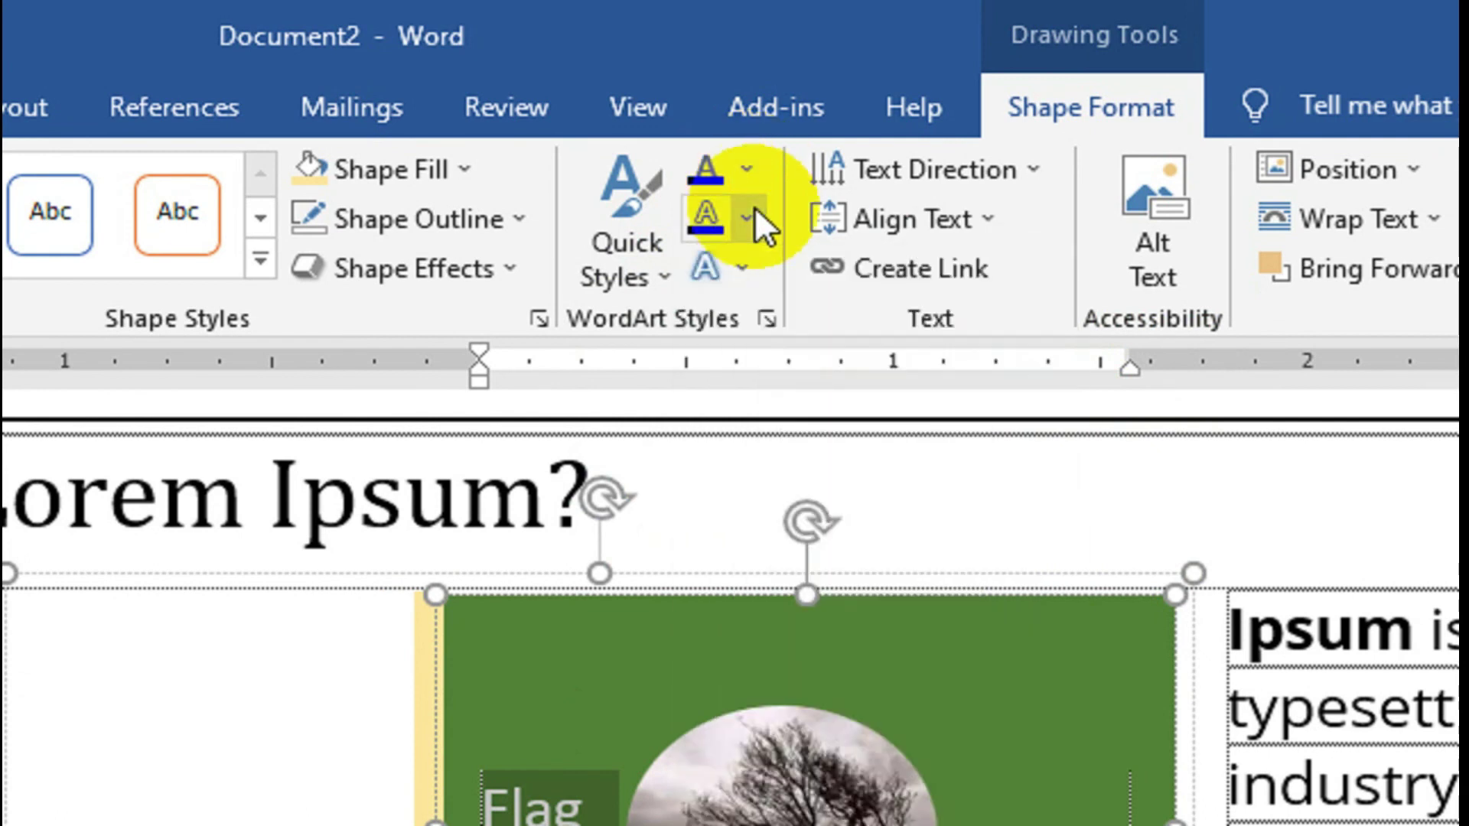
left_click(742, 266)
left_click(756, 264)
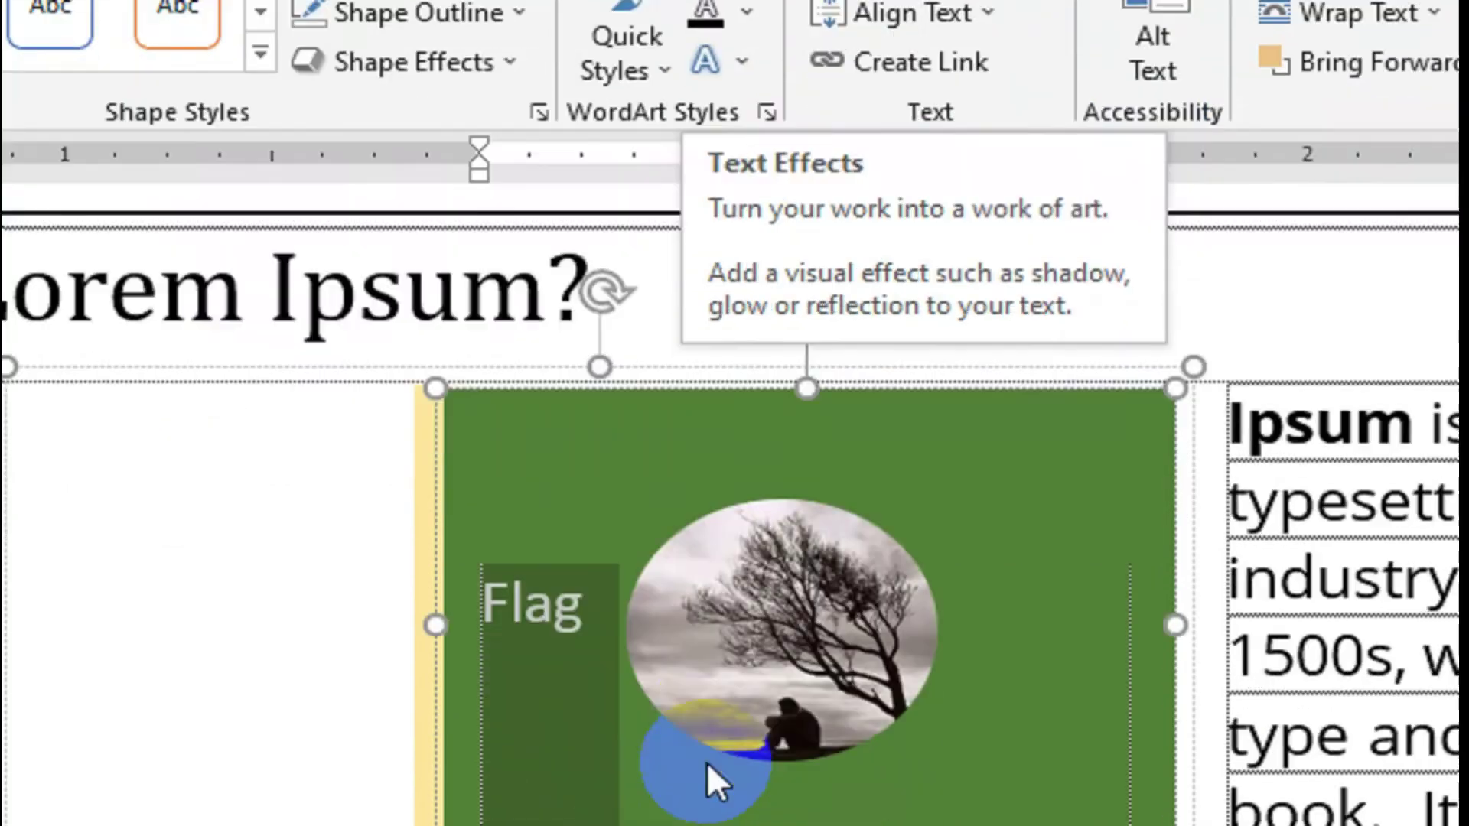
Step: Reselect the Flag text box on the green picture to check the styled text
left_click(526, 594)
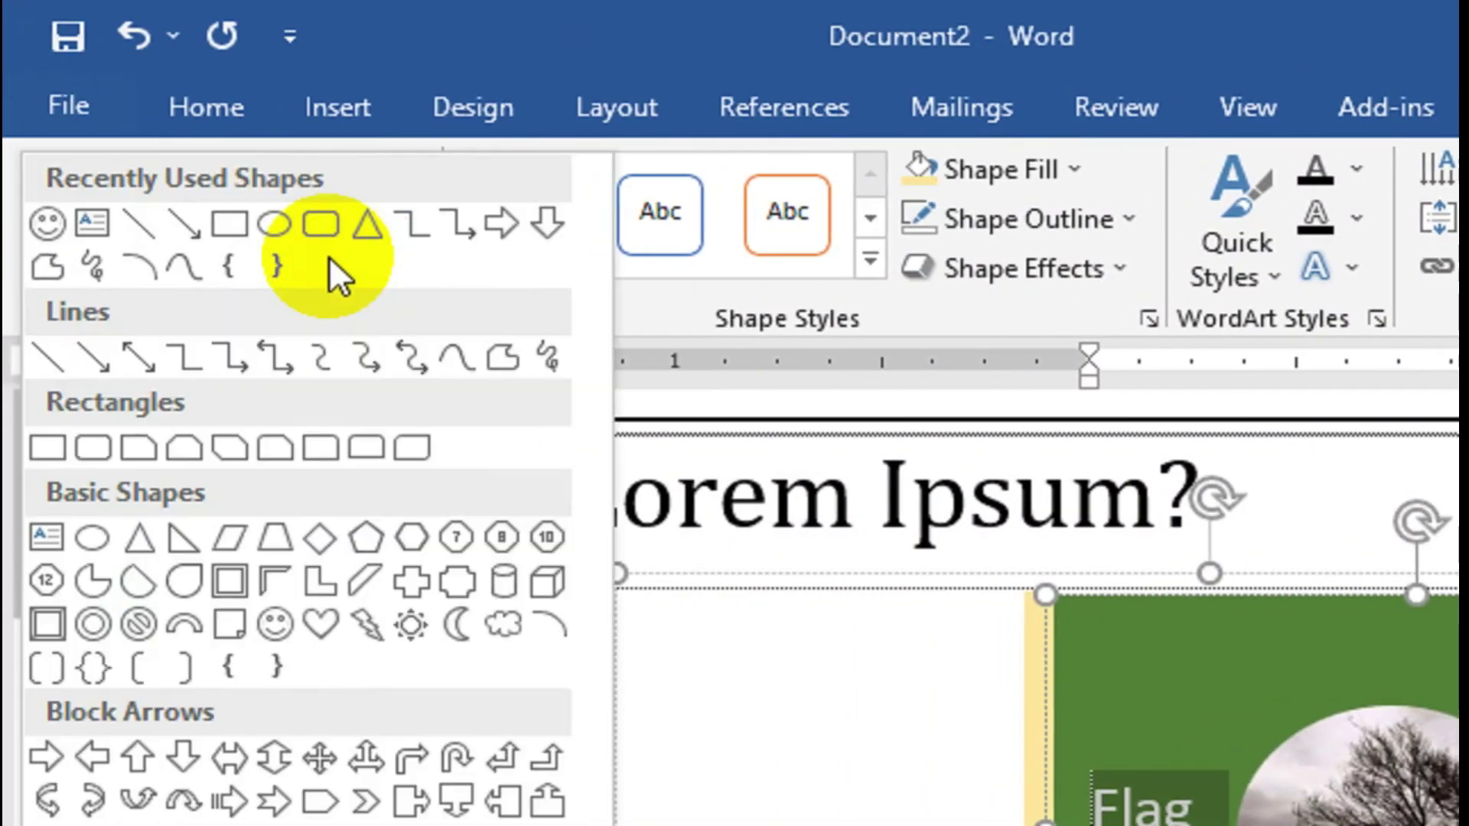
scroll(329, 256, "down", 5)
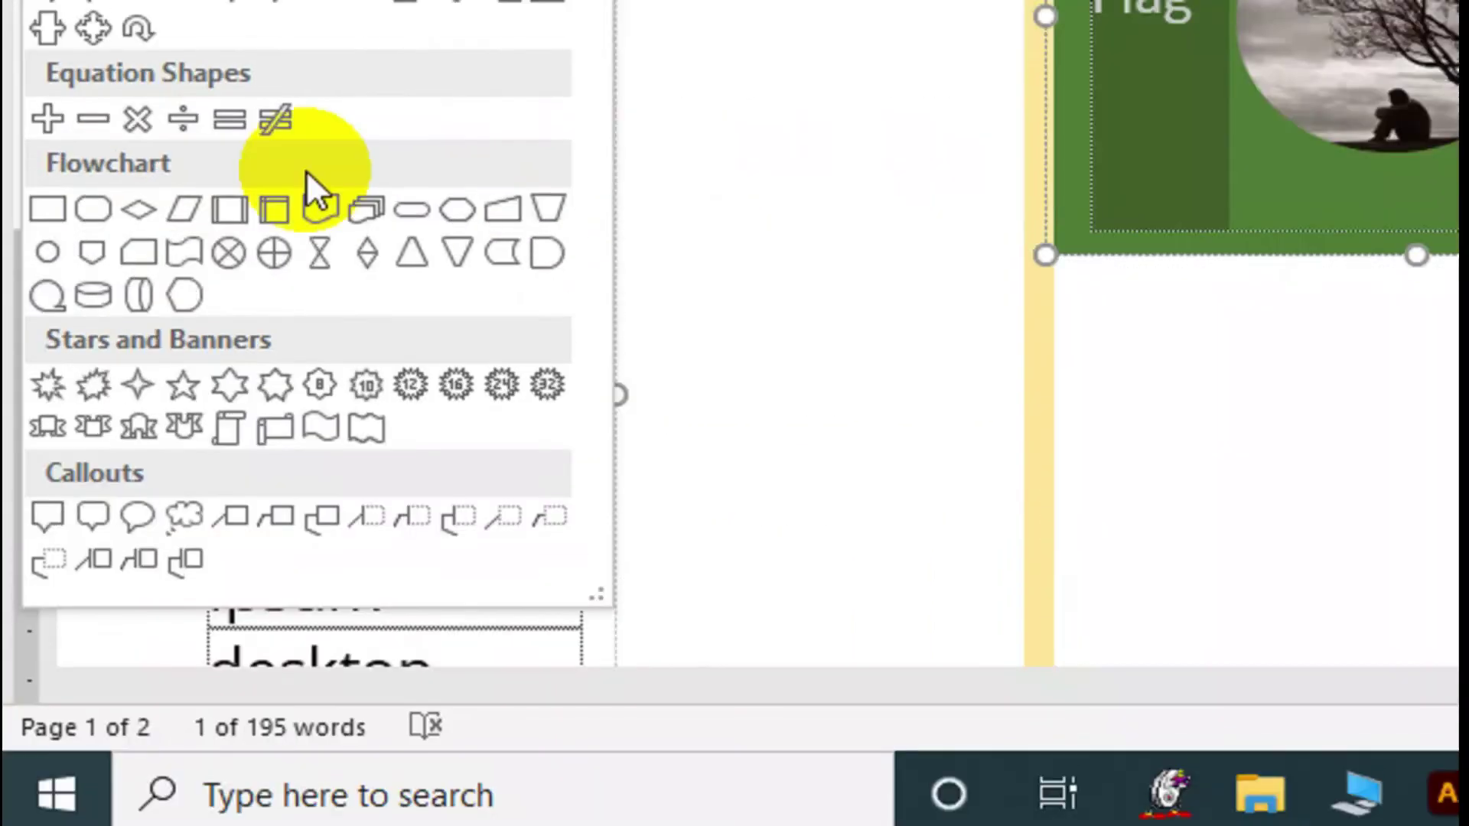
scroll(306, 230, "up", 5)
scroll(306, 229, "up", 3)
left_click(824, 136)
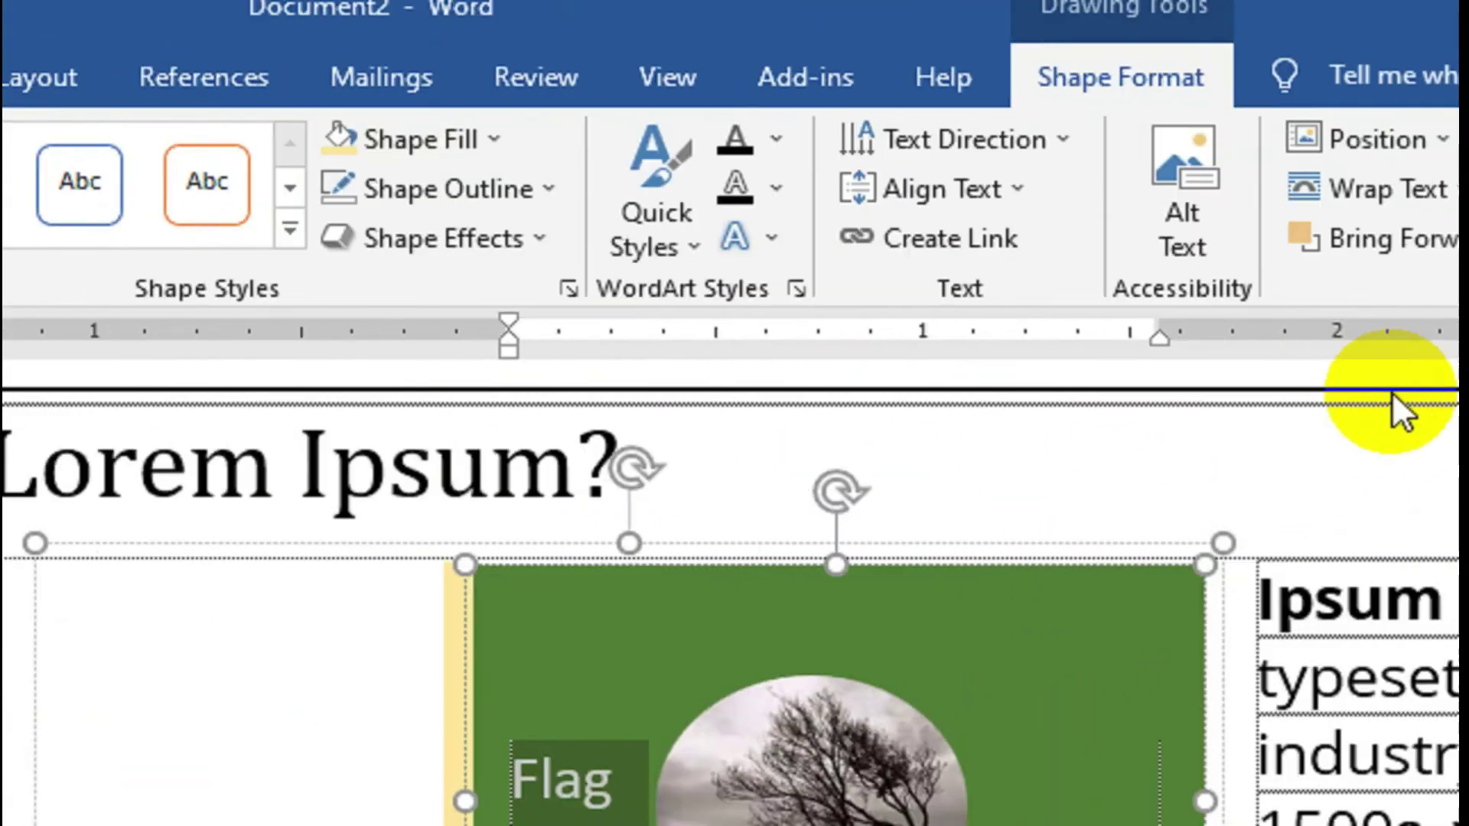